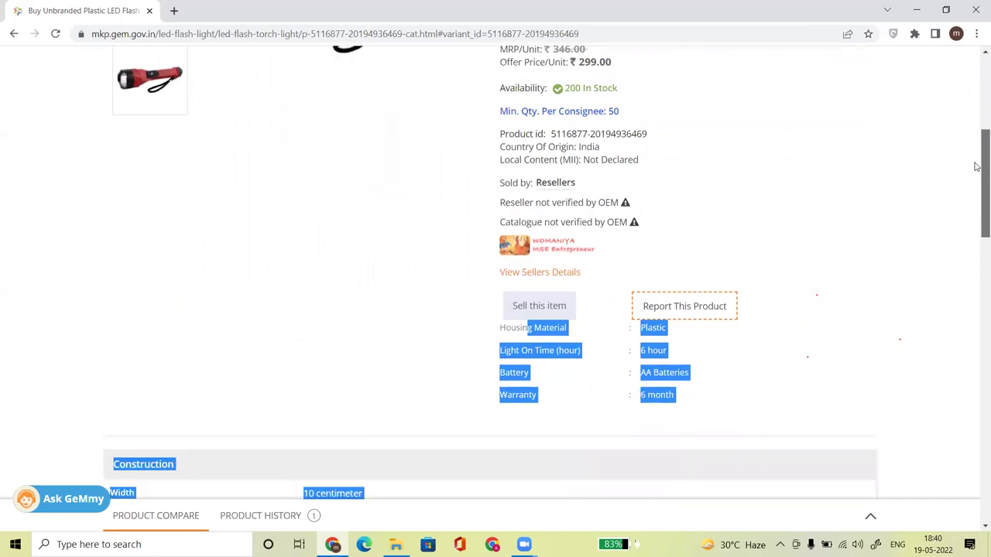
Highlight the LED flash light's specification text, then scroll up to the Catalogue > Products menu.
{"action": "left_click", "coordinate": [531, 284]}
{"action": "left_click_drag", "start_coordinate": [501, 186], "coordinate": [646, 501]}
{"action": "left_click_drag", "start_coordinate": [977, 232], "coordinate": [977, 23]}
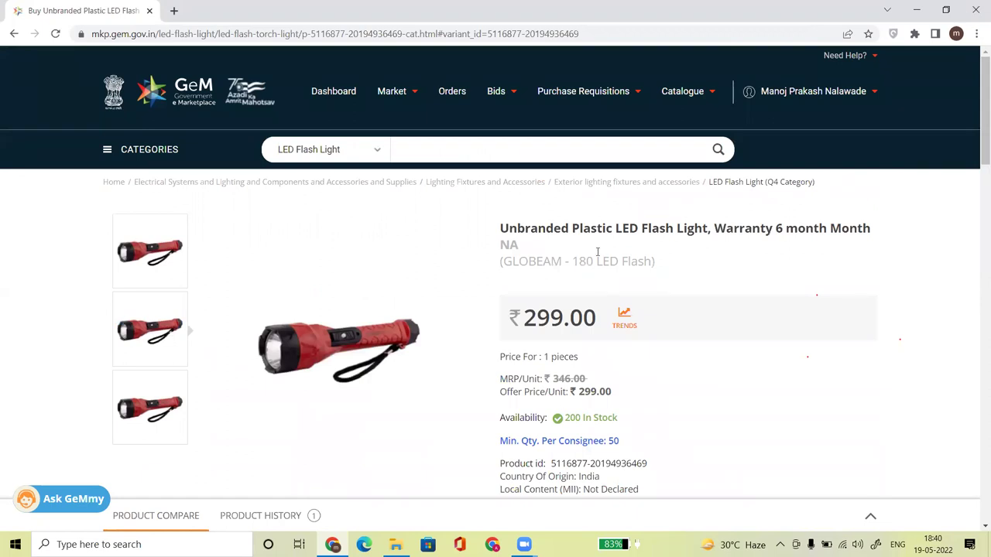
{"action": "mouse_move", "coordinate": [976, 154]}
{"action": "left_mouse_down"}
{"action": "mouse_move", "coordinate": [977, 267]}
{"action": "mouse_move", "coordinate": [976, 138]}
{"action": "left_mouse_up"}
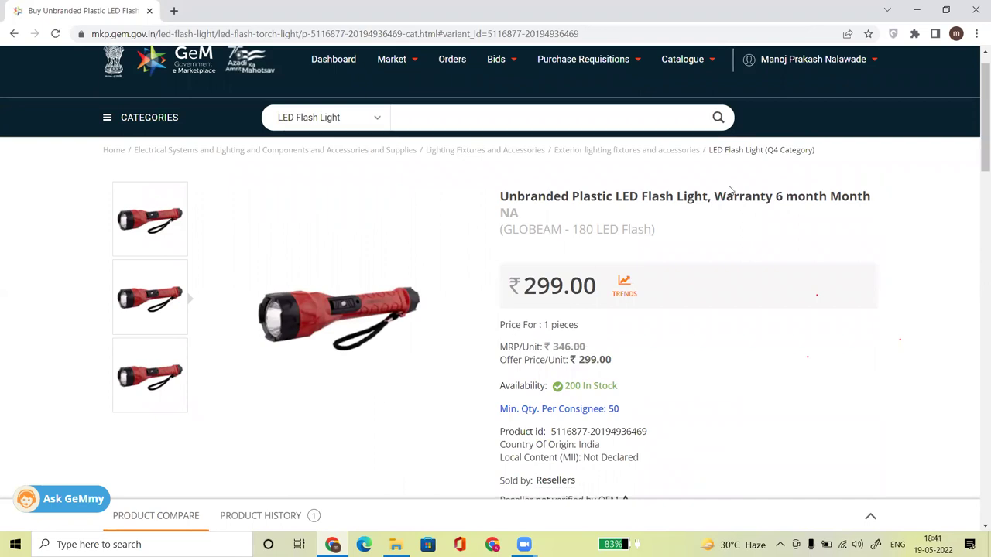
{"action": "mouse_move", "coordinate": [976, 129]}
{"action": "left_mouse_down"}
{"action": "mouse_move", "coordinate": [976, 210]}
{"action": "mouse_move", "coordinate": [968, 118]}
{"action": "left_mouse_up"}
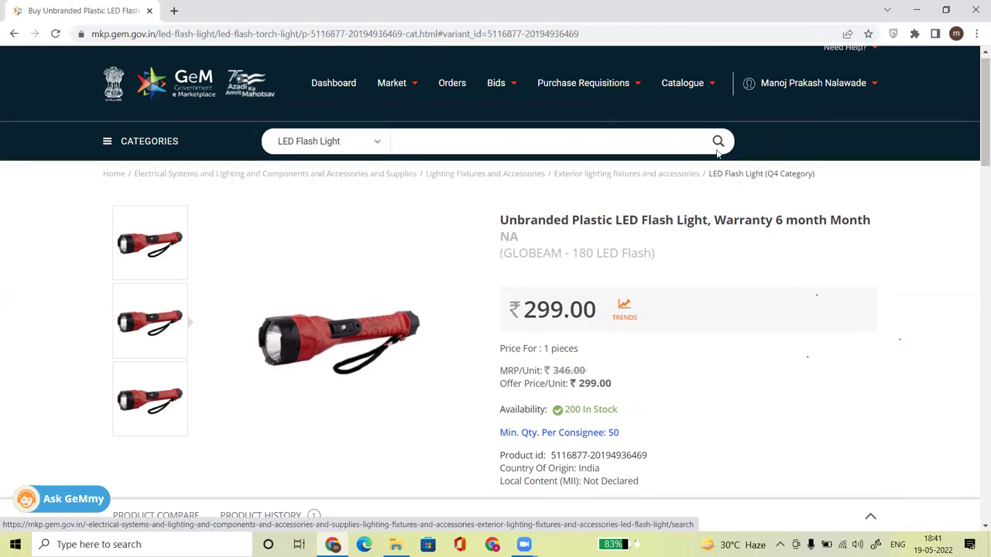
{"action": "mouse_move", "coordinate": [681, 106]}
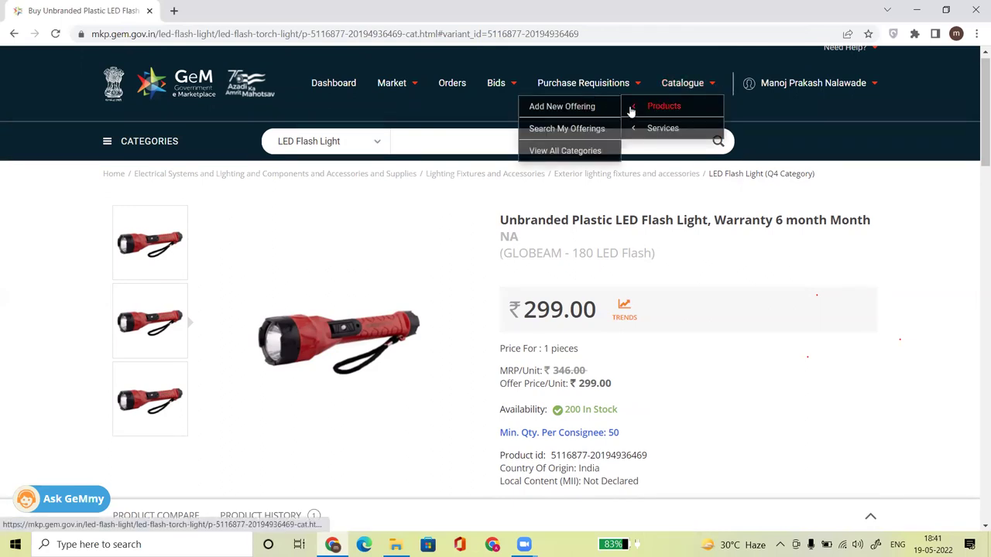
Open the Add New Offering form in a separate browser tab.
{"action": "right_click", "coordinate": [571, 113]}
{"action": "left_click", "coordinate": [598, 120]}
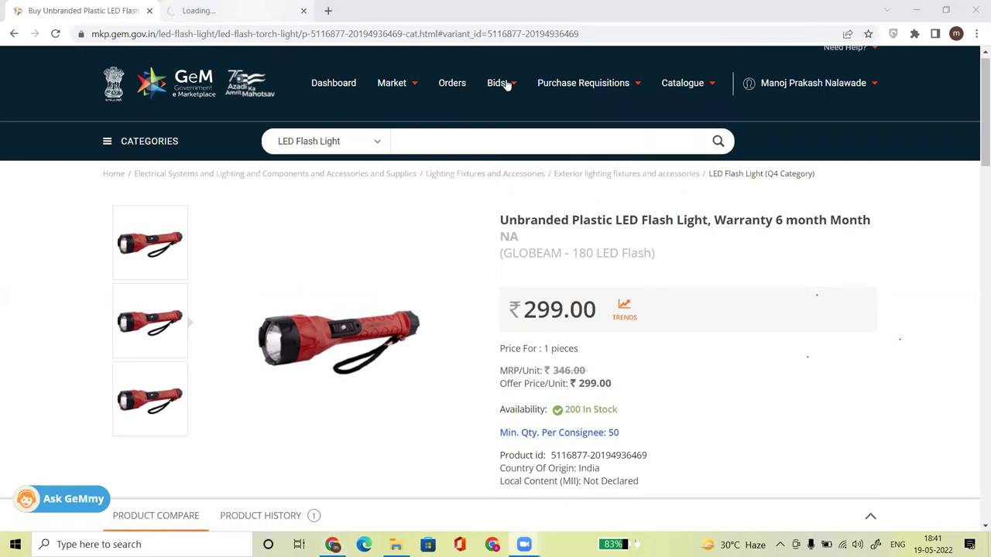
{"action": "key", "text": "ctrl+Tab"}
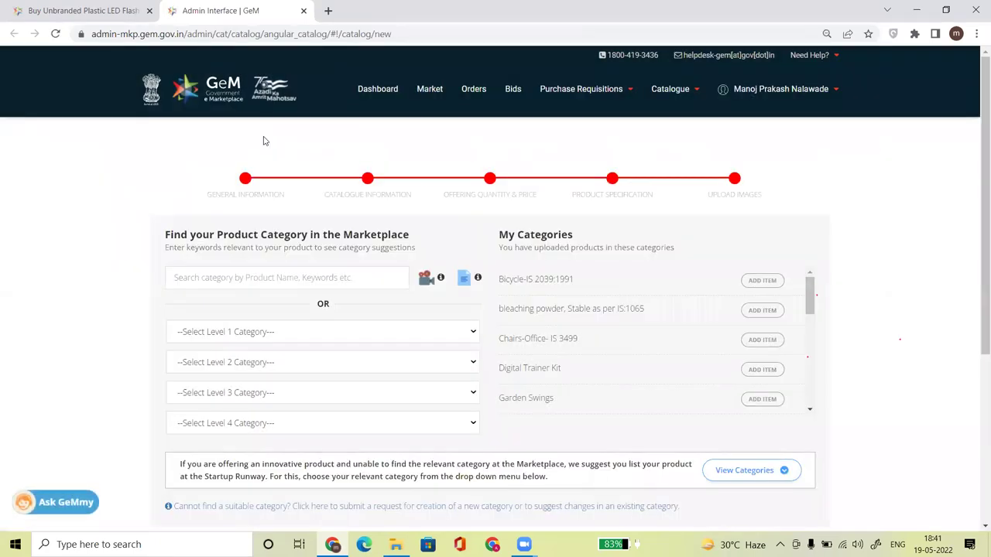
Copy the product's breadcrumb category into category search and pick LED Flash Light.
{"action": "left_click", "coordinate": [80, 10]}
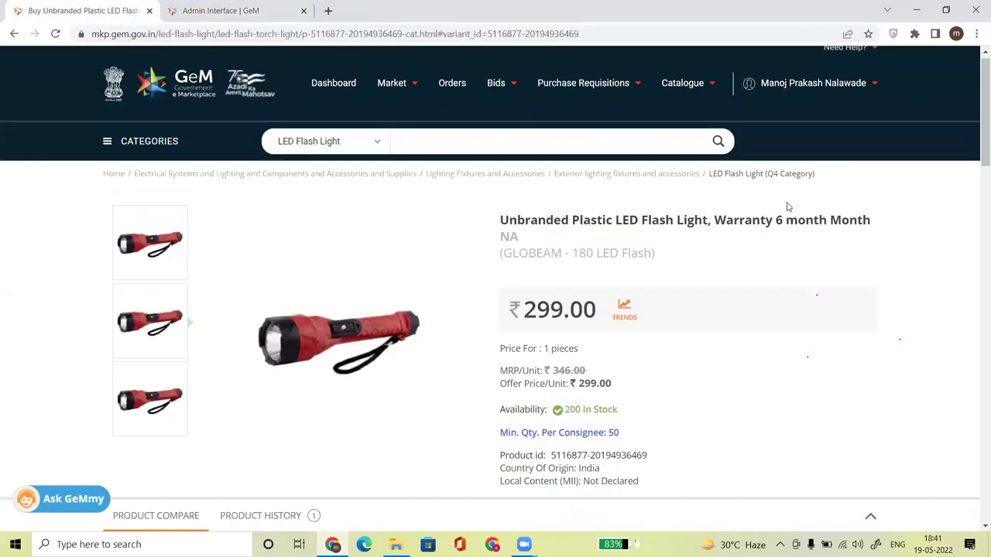
{"action": "left_click_drag", "start_coordinate": [818, 185], "coordinate": [712, 173]}
{"action": "key", "text": "ctrl+c"}
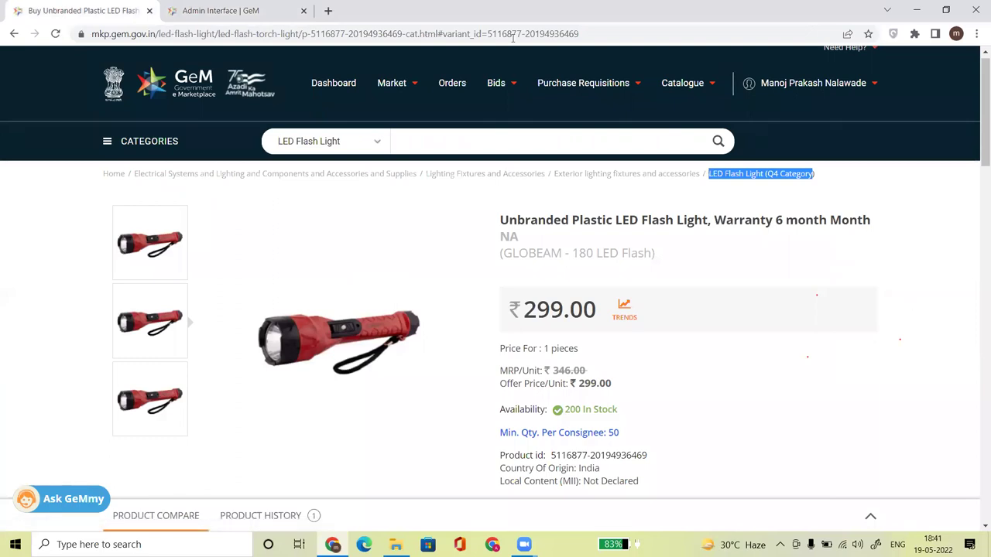
{"action": "key", "text": "ctrl+Tab"}
{"action": "left_click", "coordinate": [246, 277]}
{"action": "key", "text": "ctrl+v"}
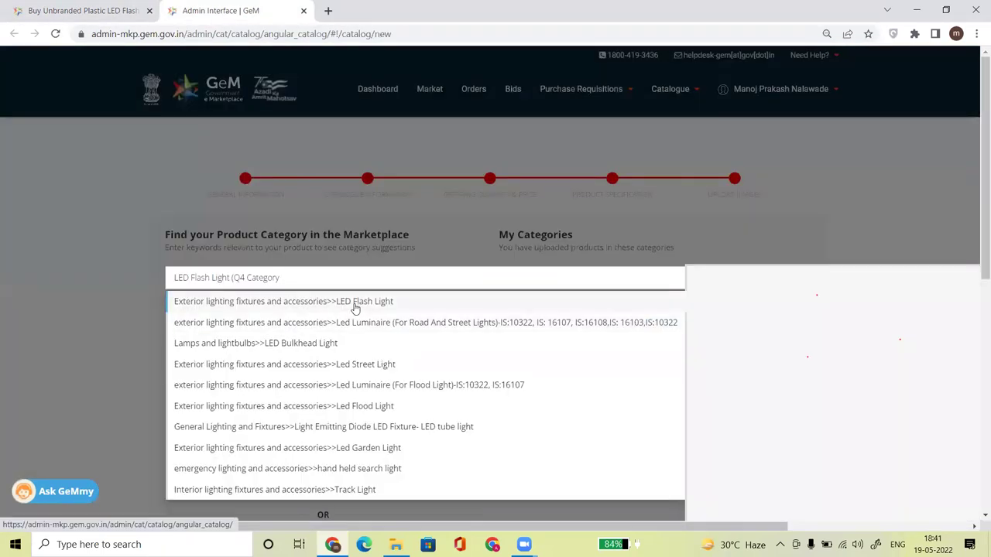
{"action": "mouse_move", "coordinate": [354, 306]}
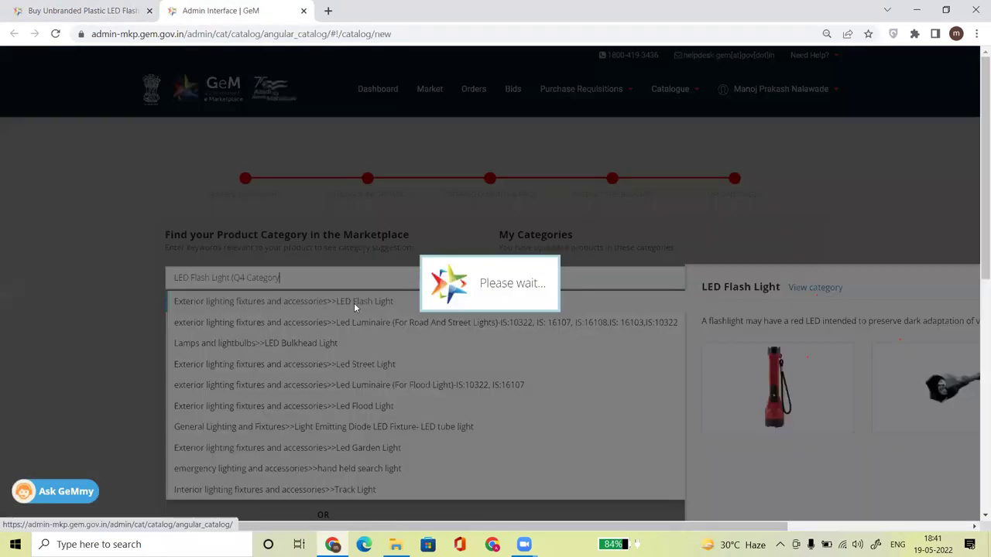
{"action": "scroll", "coordinate": [976, 271], "scroll_direction": "down", "scroll_amount": 2}
{"action": "left_click", "coordinate": [308, 120]}
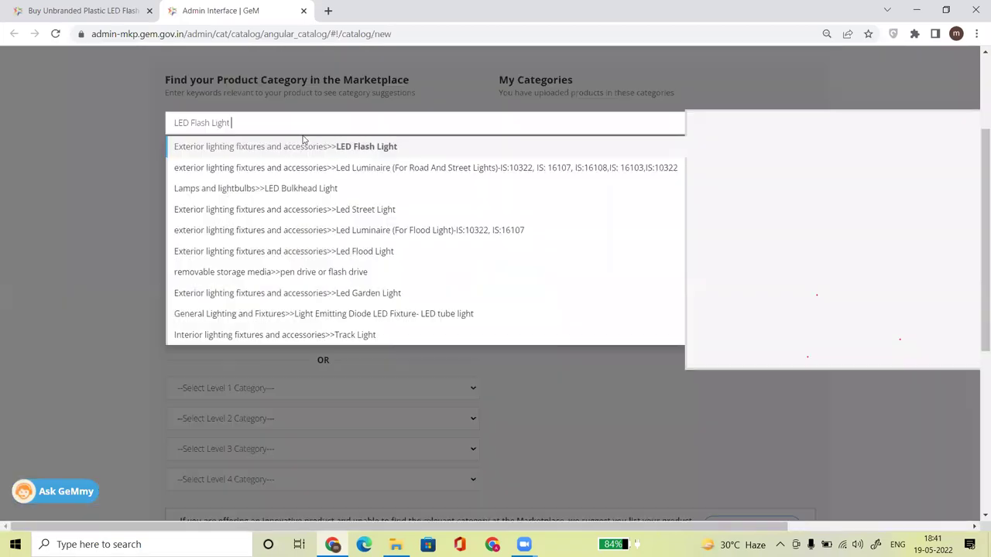
{"action": "mouse_move", "coordinate": [358, 152]}
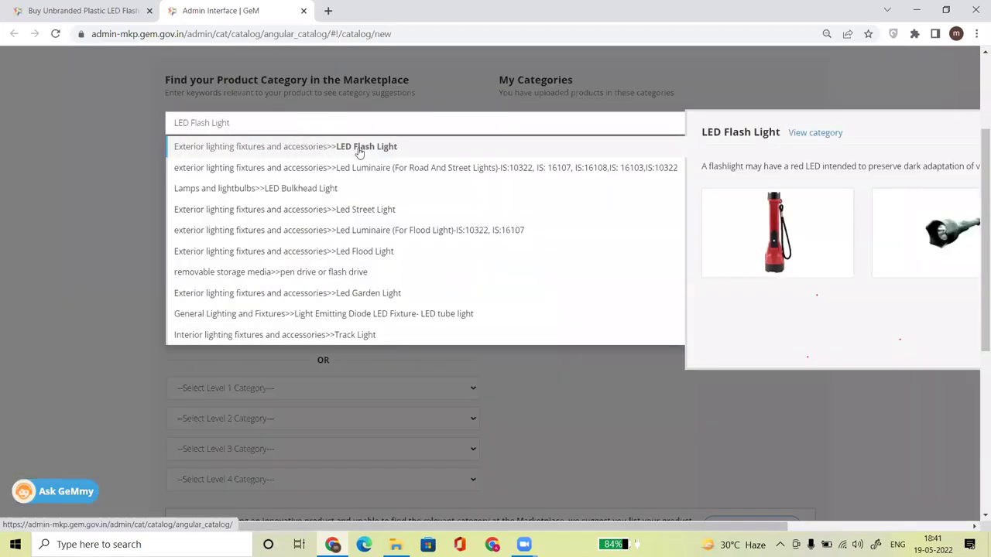
{"action": "left_click", "coordinate": [359, 149]}
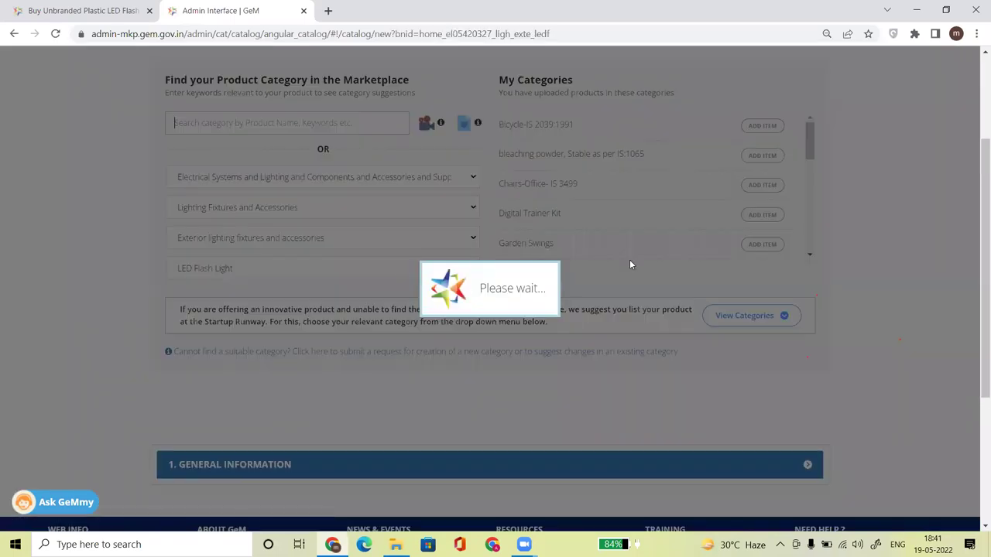
Review the product page specs: 6-hour light time, 10 cm width, housing material, beam distance.
{"action": "scroll", "coordinate": [975, 198], "scroll_direction": "down", "scroll_amount": 3}
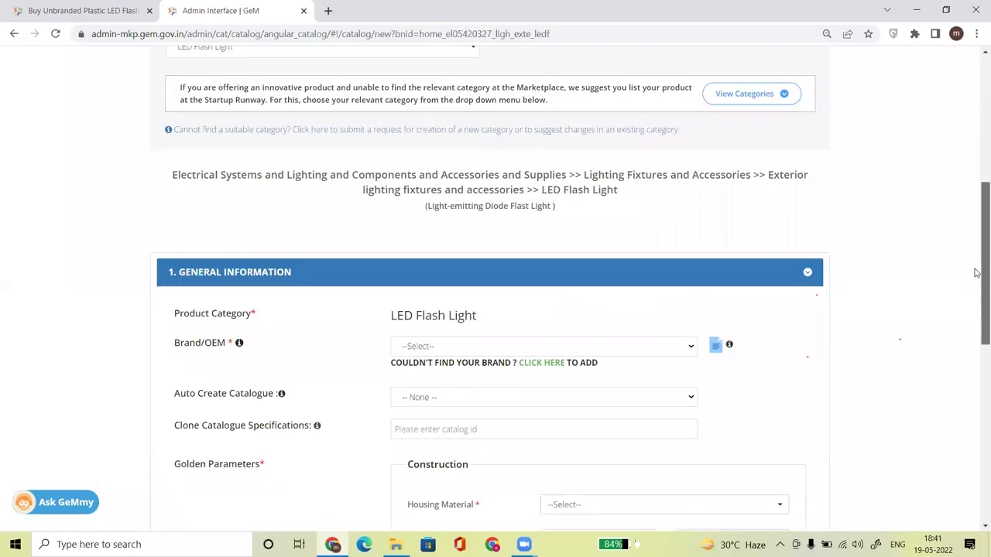
{"action": "triple_click", "coordinate": [418, 315]}
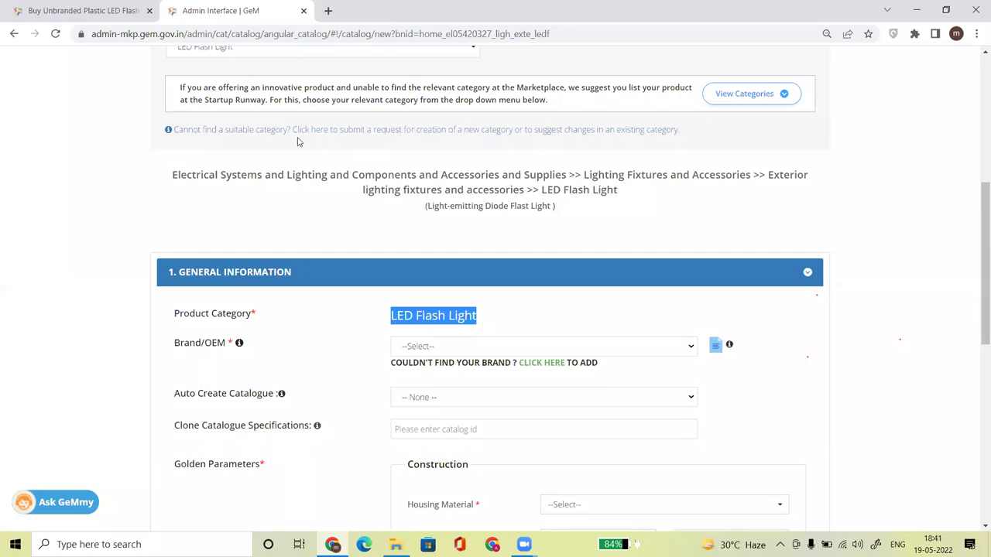
{"action": "left_click", "coordinate": [82, 10]}
{"action": "left_click_drag", "start_coordinate": [976, 150], "coordinate": [978, 261]}
{"action": "left_click_drag", "start_coordinate": [642, 221], "coordinate": [679, 271]}
{"action": "left_click_drag", "start_coordinate": [302, 364], "coordinate": [383, 362]}
{"action": "left_click_drag", "start_coordinate": [301, 390], "coordinate": [323, 425]}
{"action": "left_click", "coordinate": [326, 428]}
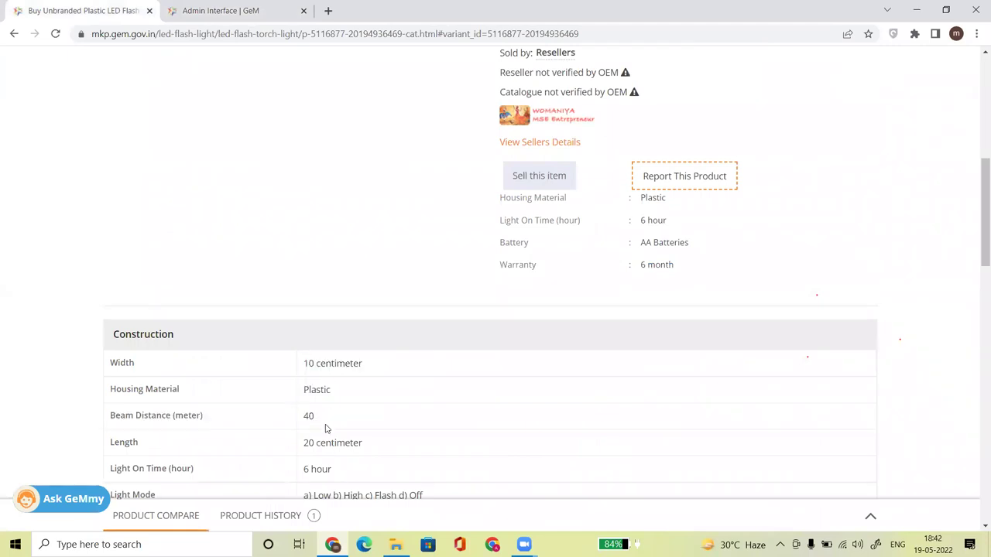
Select the product ID number and the NA text below the product title.
{"action": "scroll", "coordinate": [872, 305], "scroll_direction": "up", "scroll_amount": 6}
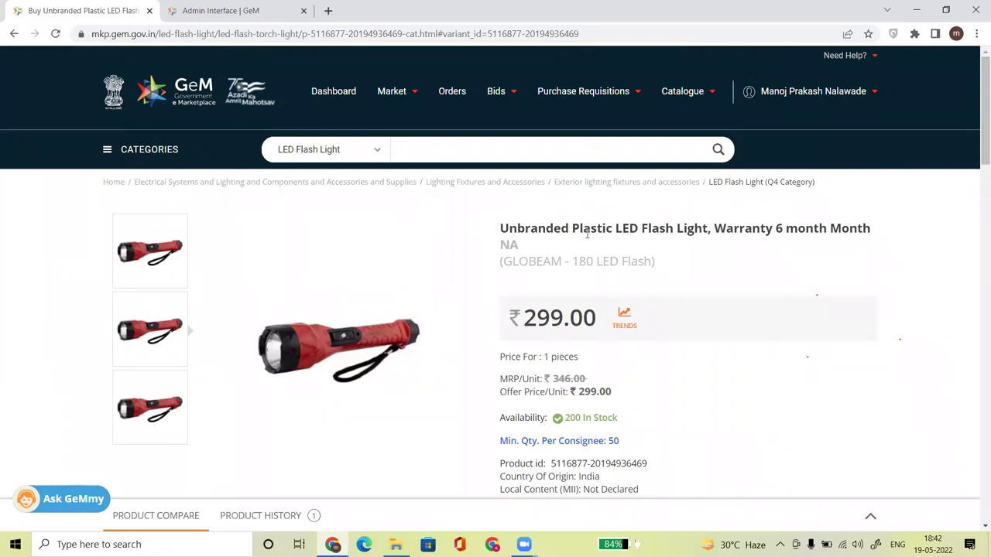
{"action": "left_click_drag", "start_coordinate": [978, 140], "coordinate": [977, 208]}
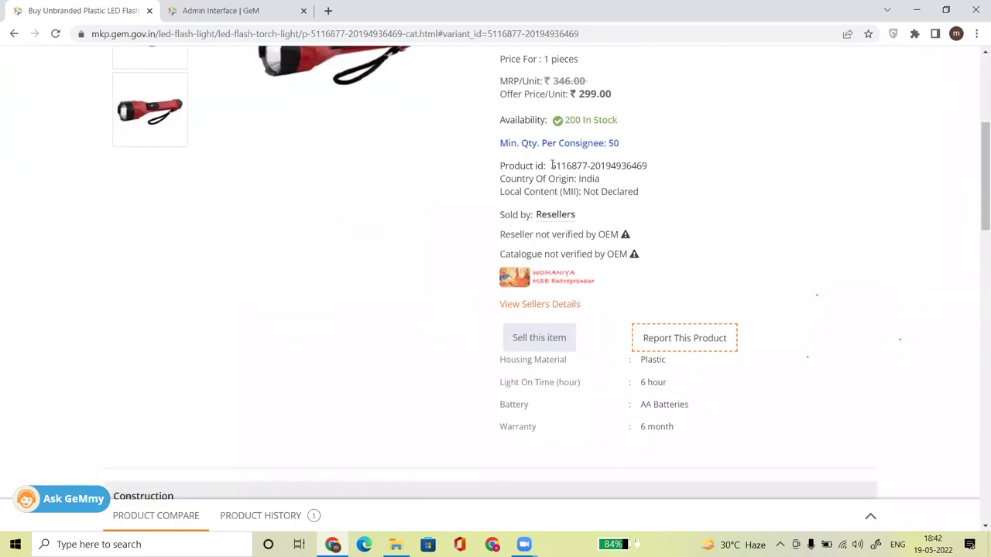
{"action": "left_click_drag", "start_coordinate": [551, 165], "coordinate": [643, 165]}
{"action": "left_click_drag", "start_coordinate": [977, 176], "coordinate": [978, 110]}
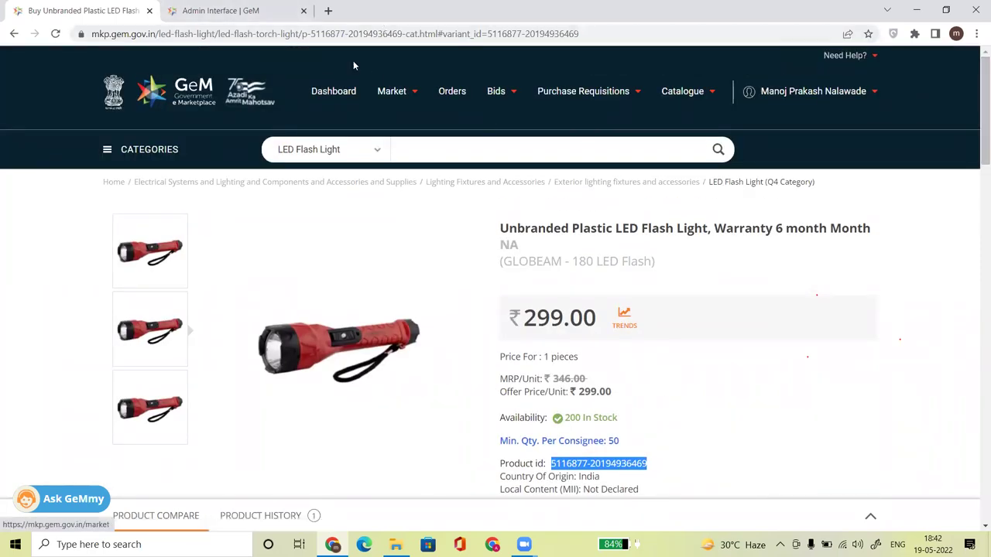
{"action": "left_click_drag", "start_coordinate": [502, 245], "coordinate": [546, 246]}
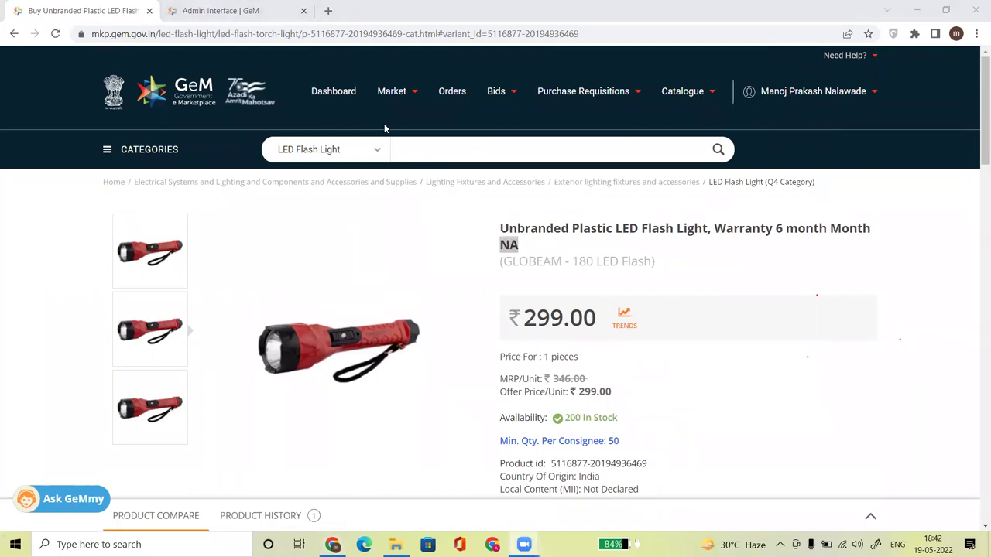
Set the new catalogue's Brand/OEM to BlueCat.
{"action": "left_click", "coordinate": [221, 10]}
{"action": "left_click", "coordinate": [465, 347]}
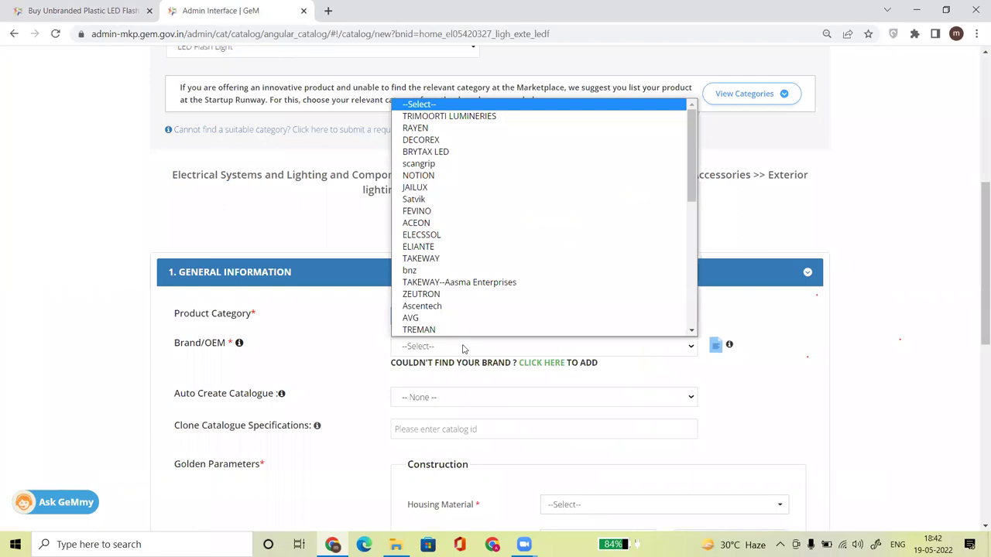
{"action": "scroll", "coordinate": [465, 232], "scroll_direction": "down", "scroll_amount": 1}
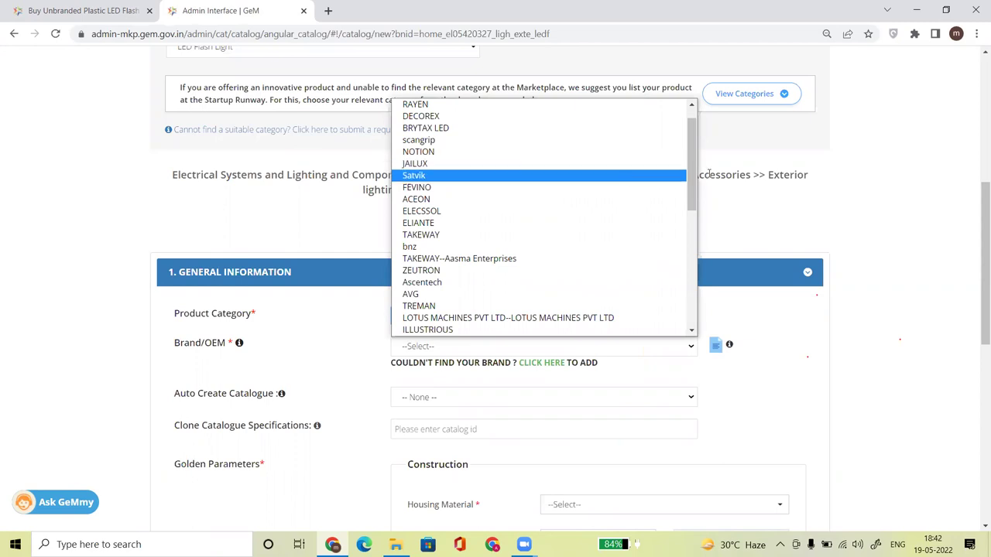
{"action": "left_click_drag", "start_coordinate": [692, 162], "coordinate": [717, 293]}
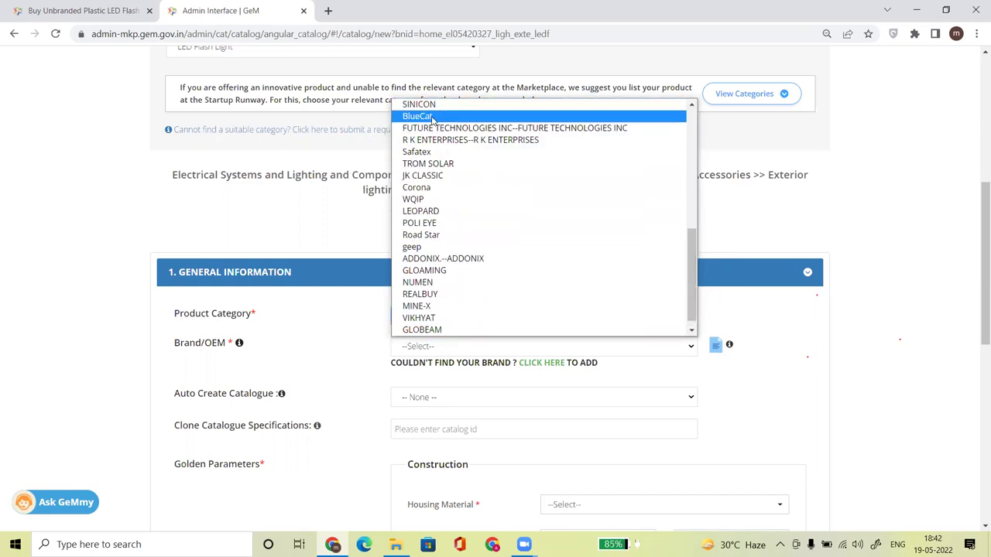
{"action": "left_click", "coordinate": [434, 118]}
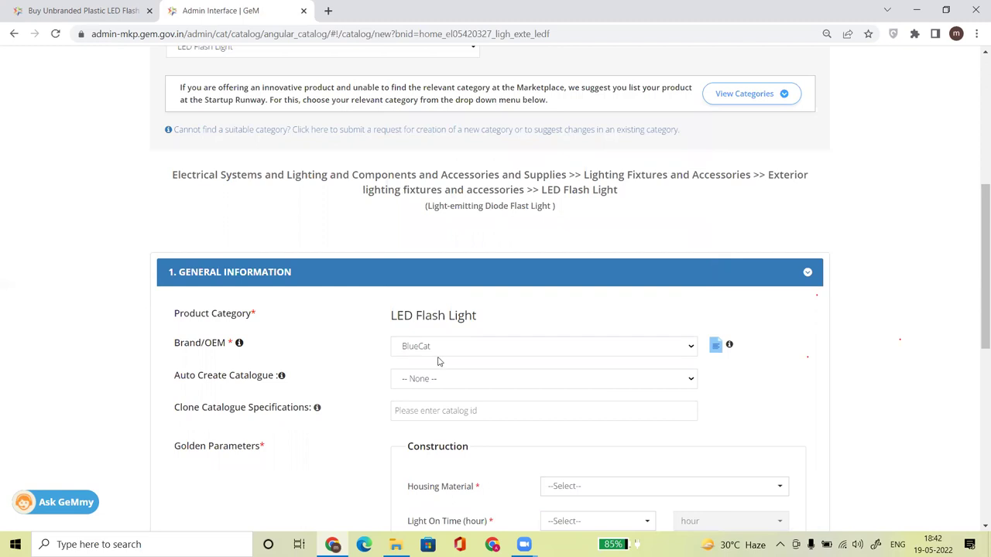
Look through the Housing Material choices and close them without selecting one.
{"action": "left_click_drag", "start_coordinate": [976, 255], "coordinate": [979, 302]}
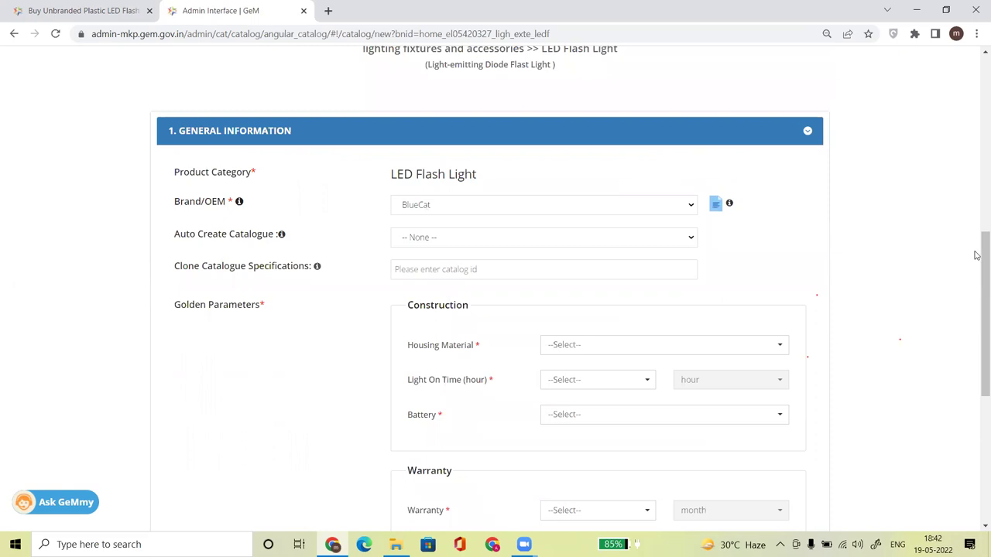
{"action": "left_click_drag", "start_coordinate": [976, 255], "coordinate": [976, 303]}
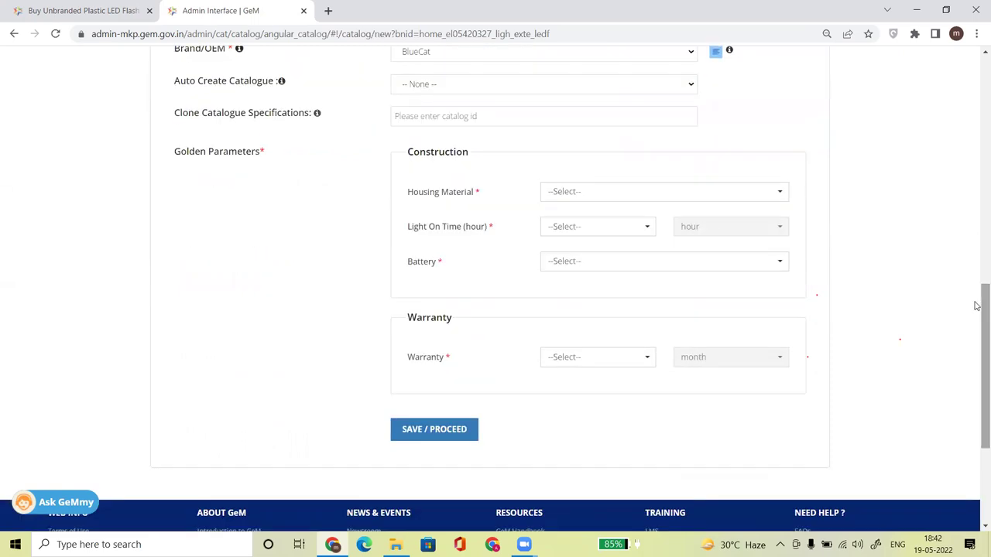
{"action": "left_click", "coordinate": [575, 193]}
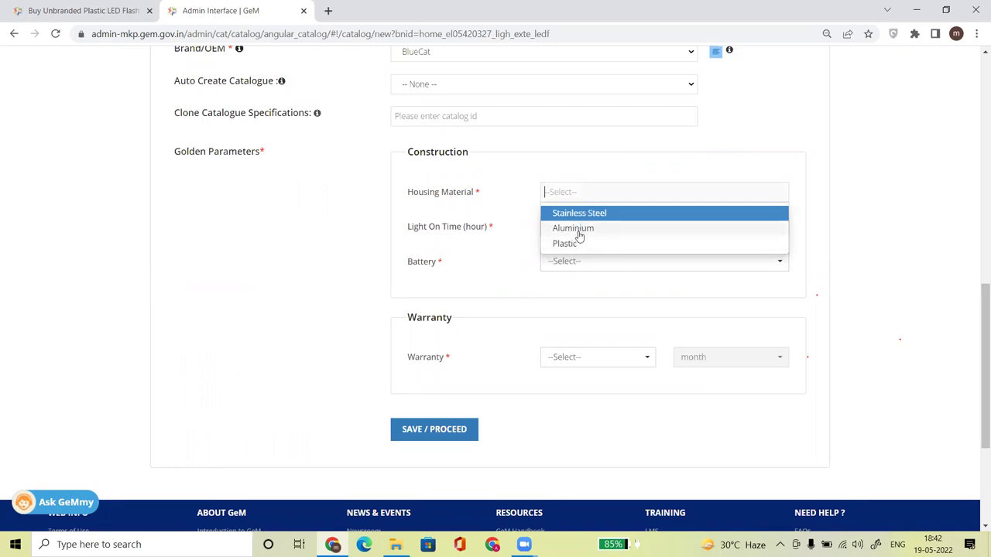
{"action": "left_click", "coordinate": [437, 259]}
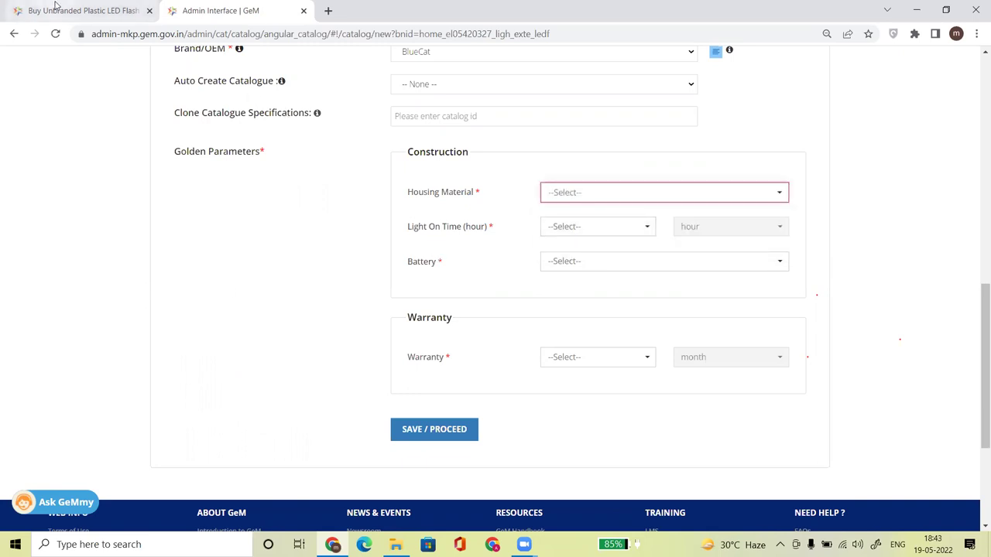
{"action": "left_click", "coordinate": [97, 8]}
{"action": "left_click_drag", "start_coordinate": [977, 115], "coordinate": [977, 186]}
{"action": "left_click_drag", "start_coordinate": [551, 293], "coordinate": [650, 294]}
{"action": "key", "text": "ctrl+c"}
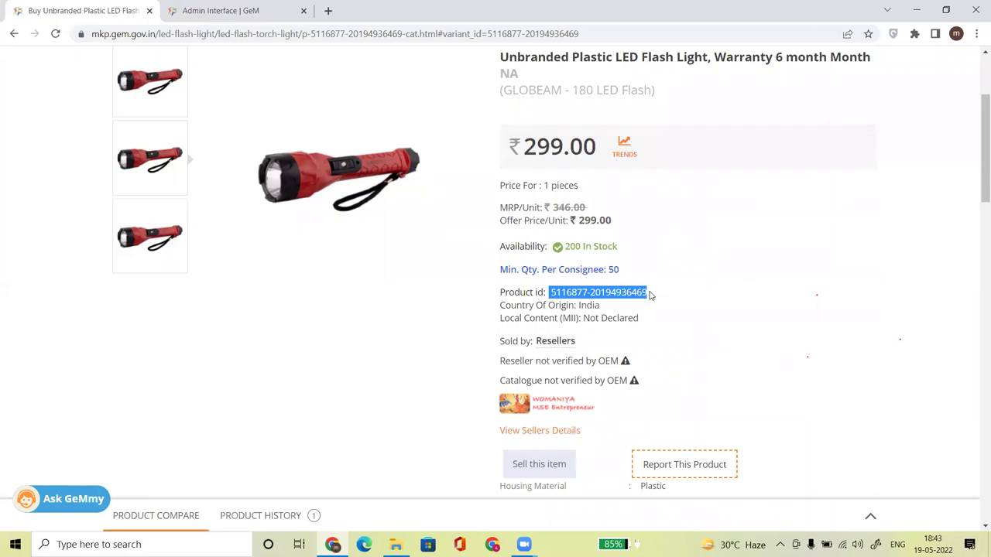
{"action": "key", "text": "ctrl+Tab"}
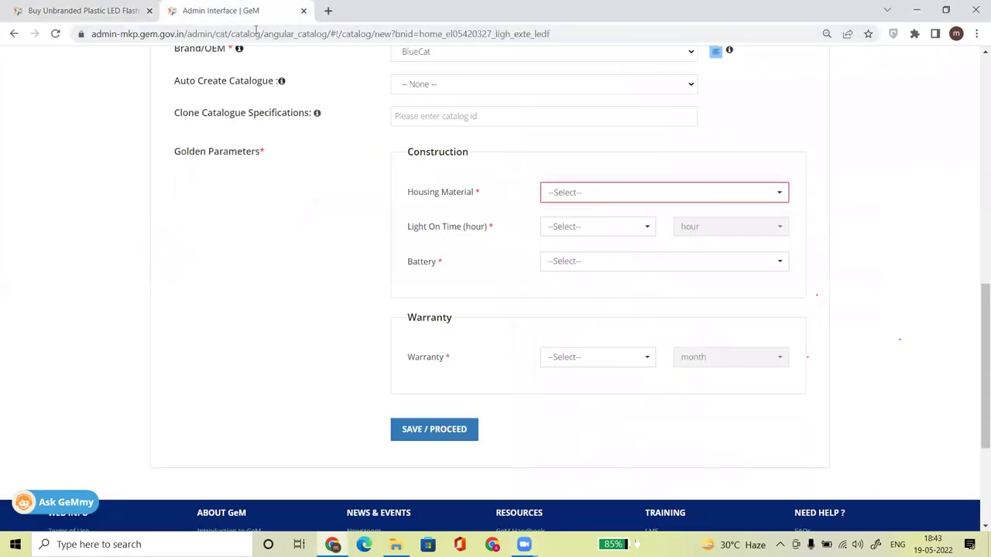
{"action": "left_click", "coordinate": [482, 116]}
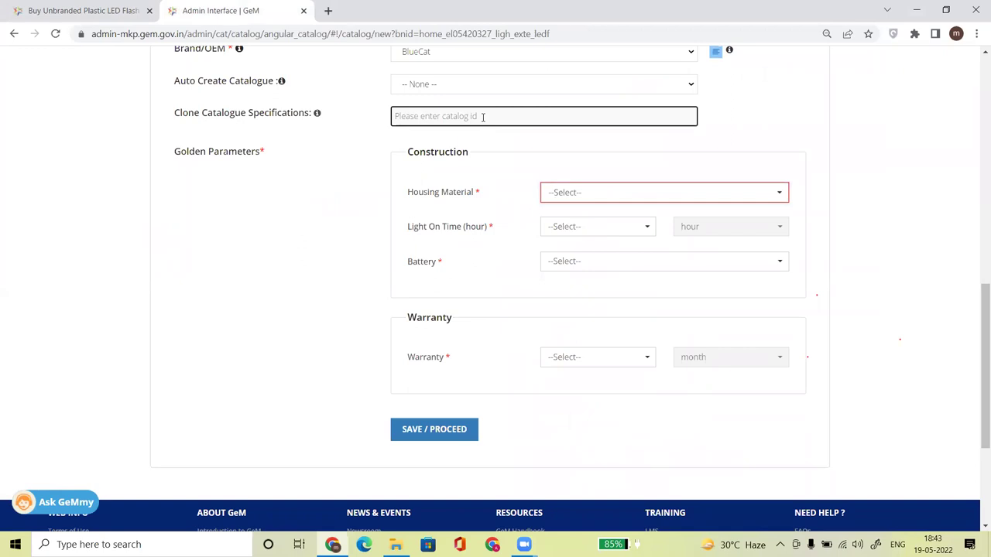
{"action": "key", "text": "ctrl+v"}
{"action": "left_click", "coordinate": [735, 118]}
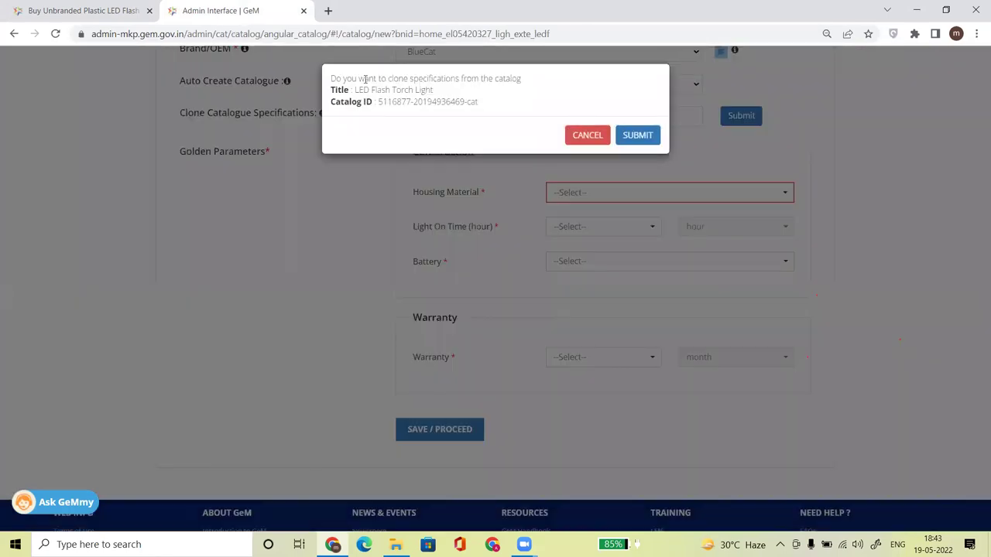
{"action": "left_click_drag", "start_coordinate": [357, 92], "coordinate": [432, 93]}
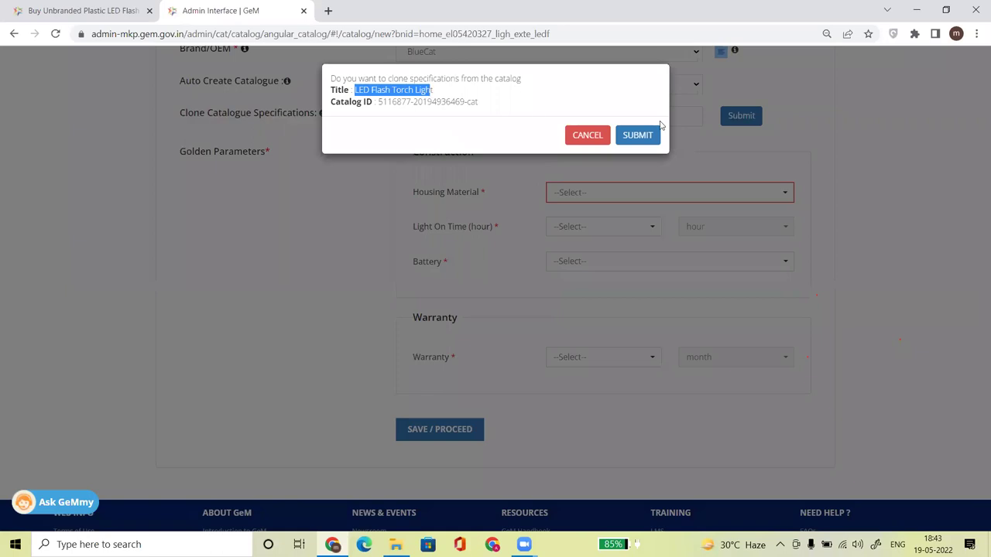
{"action": "left_click", "coordinate": [638, 136]}
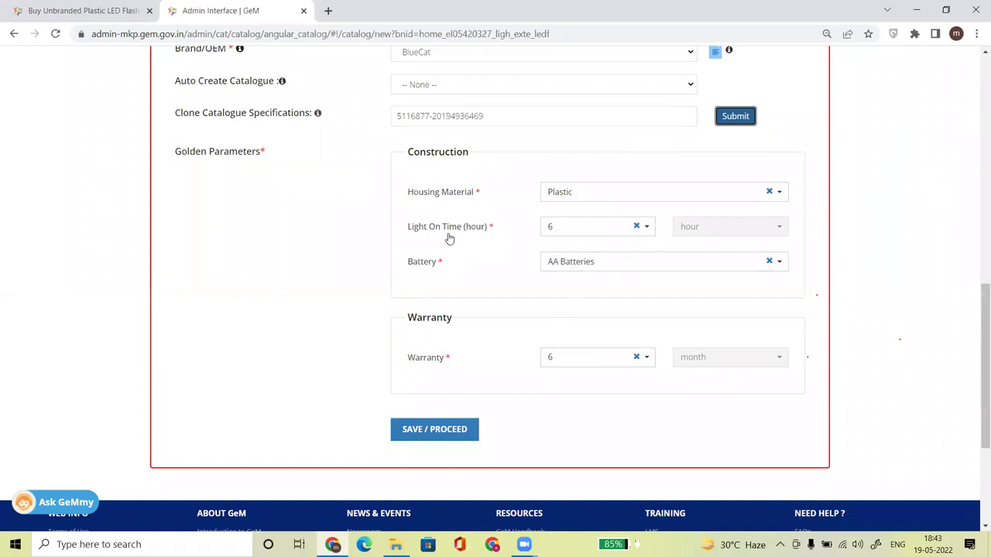
{"action": "left_click", "coordinate": [69, 11]}
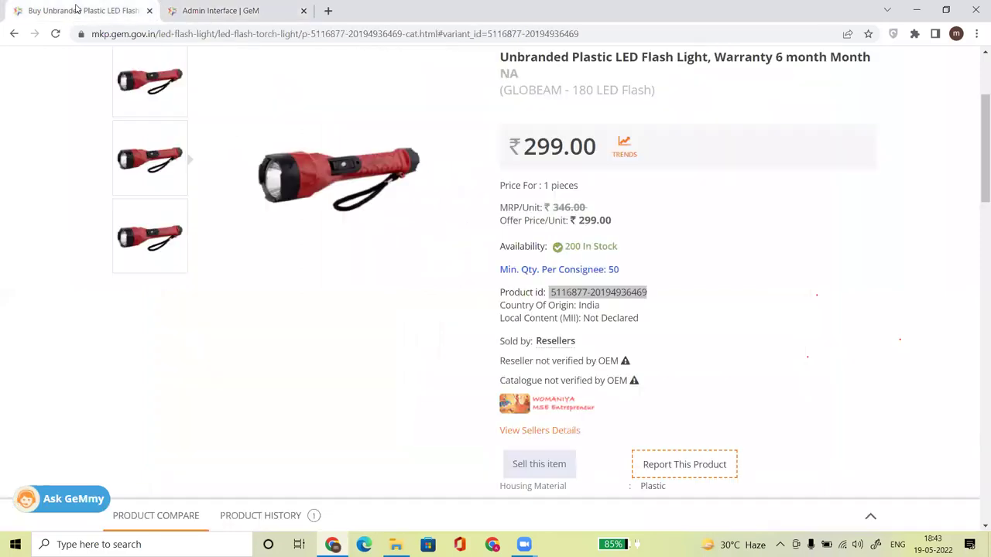
{"action": "left_click_drag", "start_coordinate": [976, 155], "coordinate": [976, 229]}
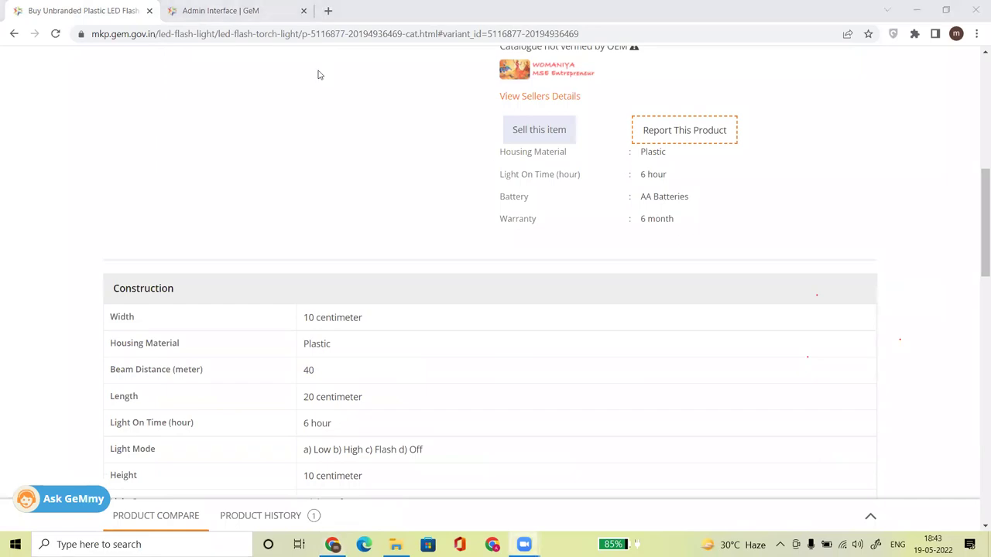
{"action": "left_click", "coordinate": [255, 11]}
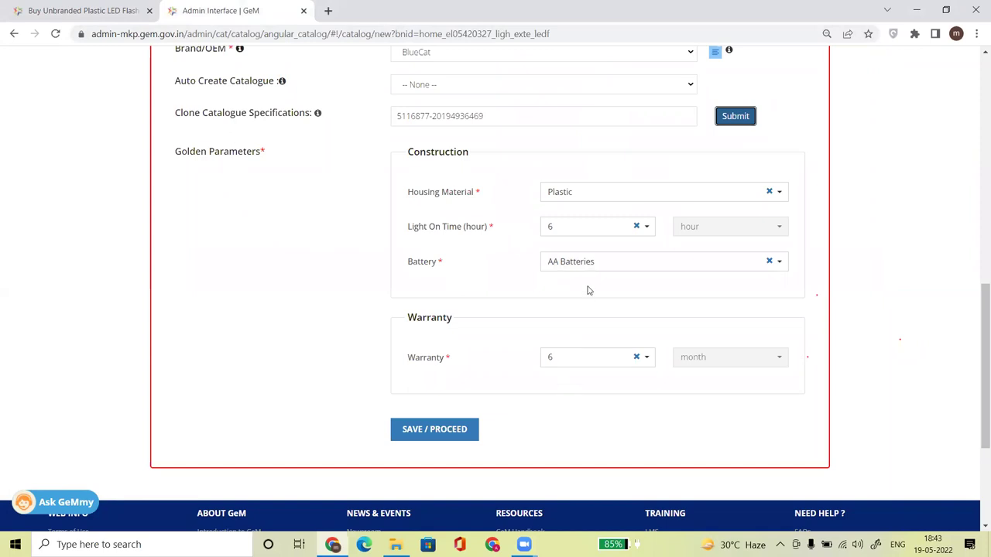
{"action": "left_click", "coordinate": [584, 225]}
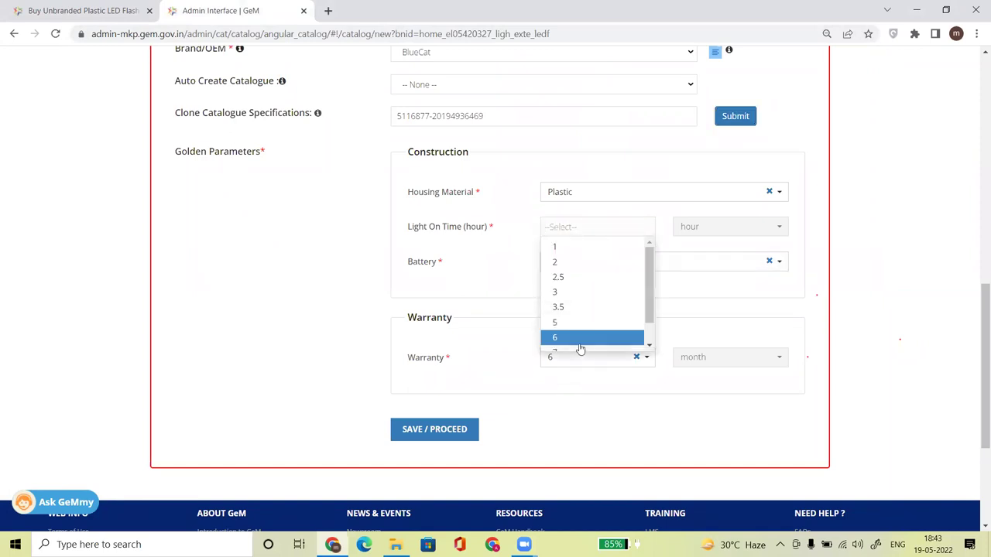
{"action": "left_click_drag", "start_coordinate": [654, 287], "coordinate": [659, 342]}
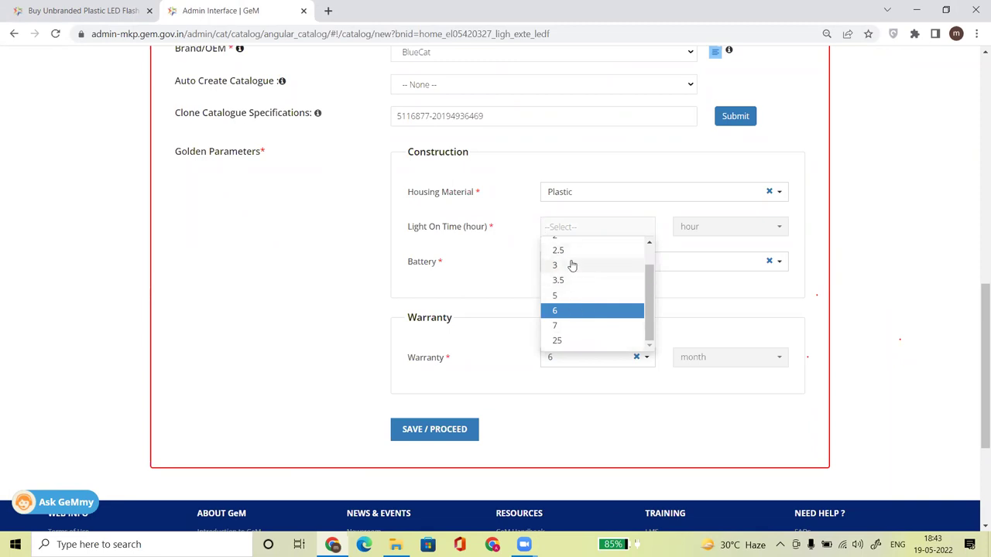
{"action": "left_click", "coordinate": [569, 312]}
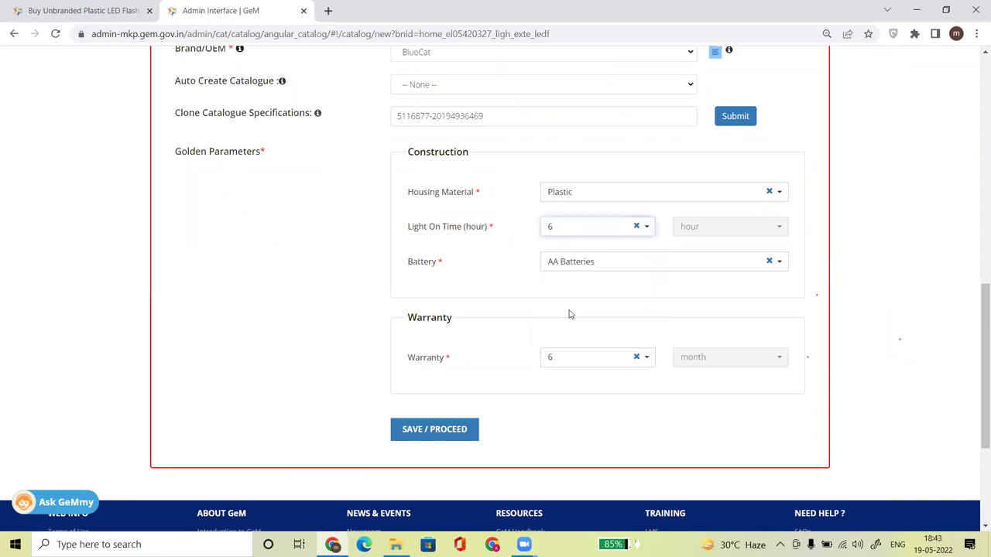
{"action": "left_click", "coordinate": [578, 264]}
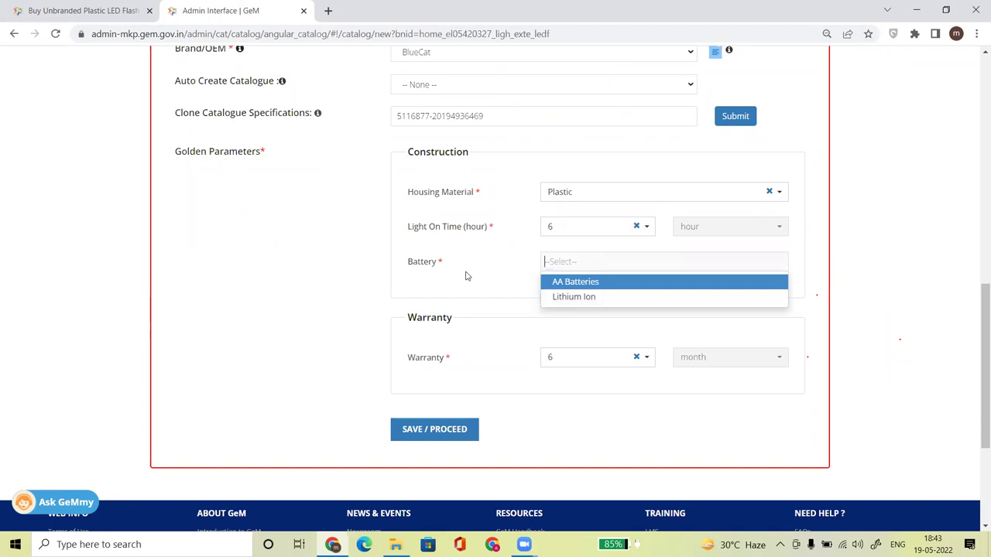
{"action": "key", "text": "Return"}
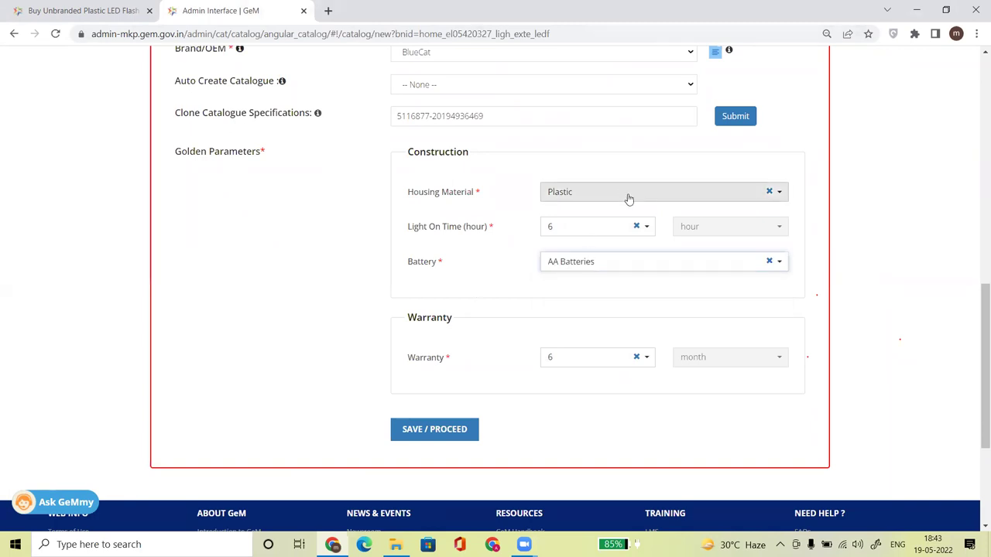
{"action": "mouse_move", "coordinate": [977, 304]}
{"action": "left_mouse_down"}
{"action": "mouse_move", "coordinate": [983, 232]}
{"action": "mouse_move", "coordinate": [983, 306]}
{"action": "left_mouse_up"}
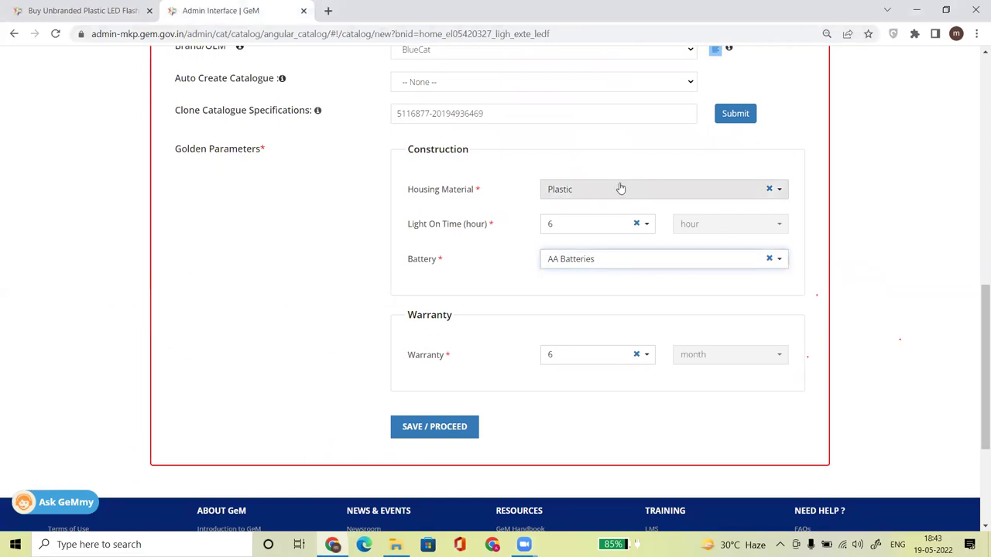
{"action": "left_click_drag", "start_coordinate": [976, 306], "coordinate": [976, 225]}
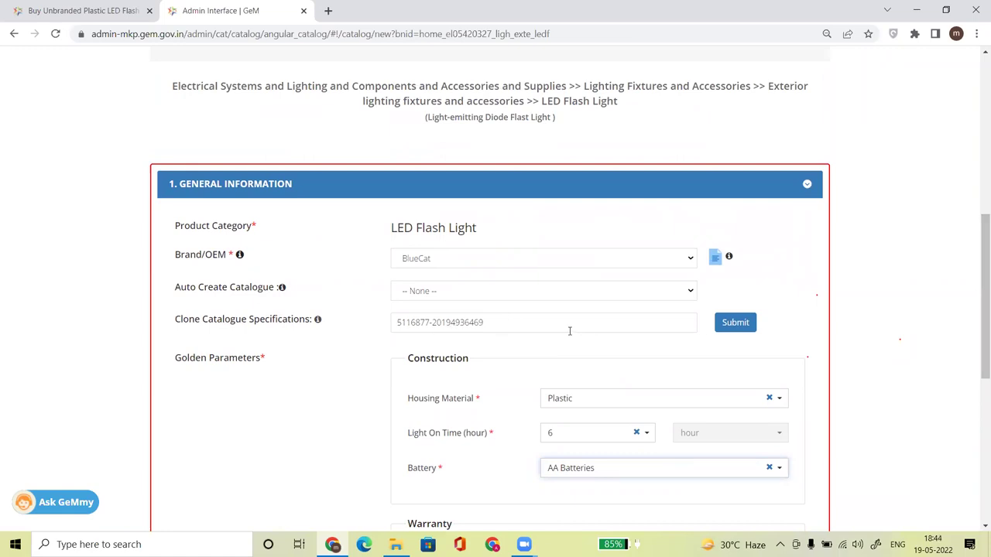
{"action": "left_click_drag", "start_coordinate": [493, 325], "coordinate": [366, 328]}
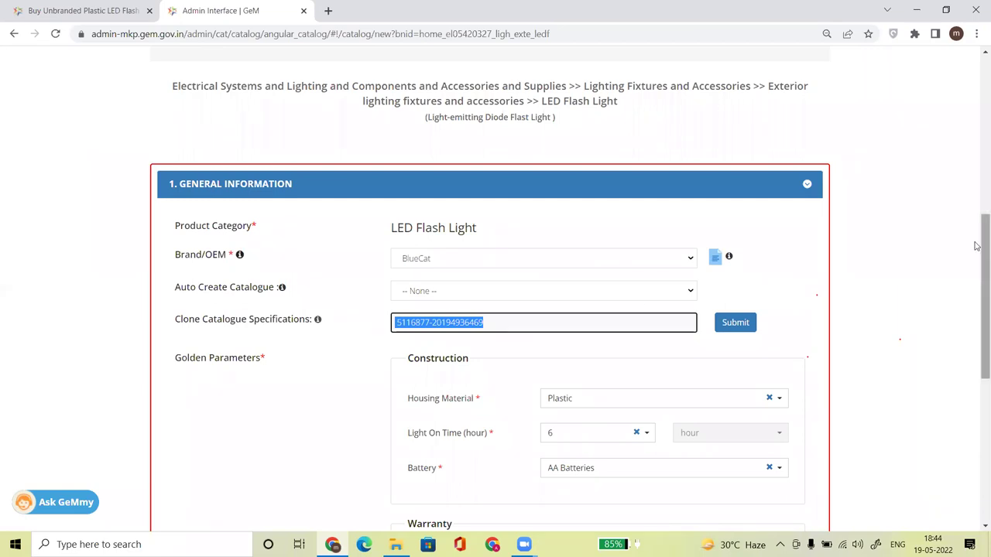
{"action": "scroll", "coordinate": [981, 294], "scroll_direction": "down", "scroll_amount": 2}
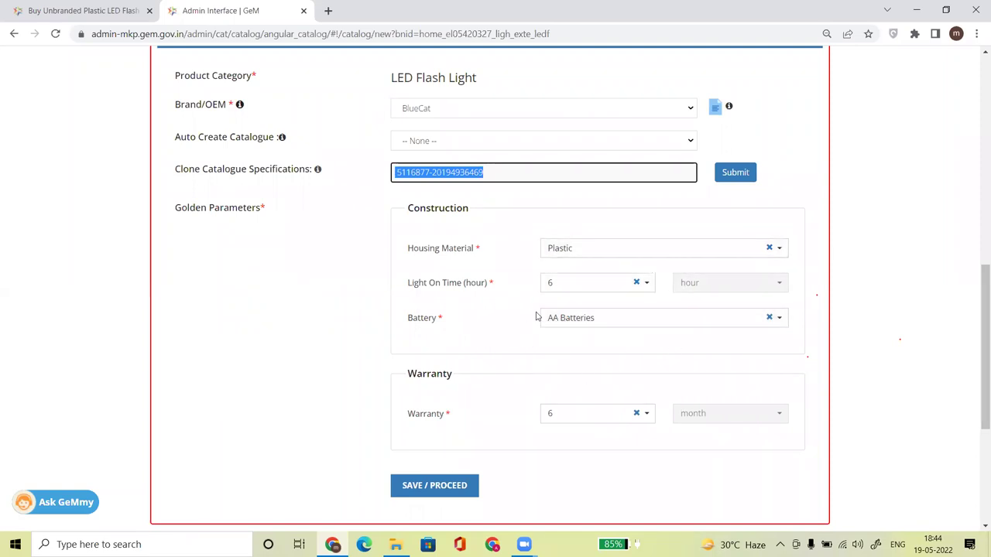
{"action": "left_click", "coordinate": [77, 10]}
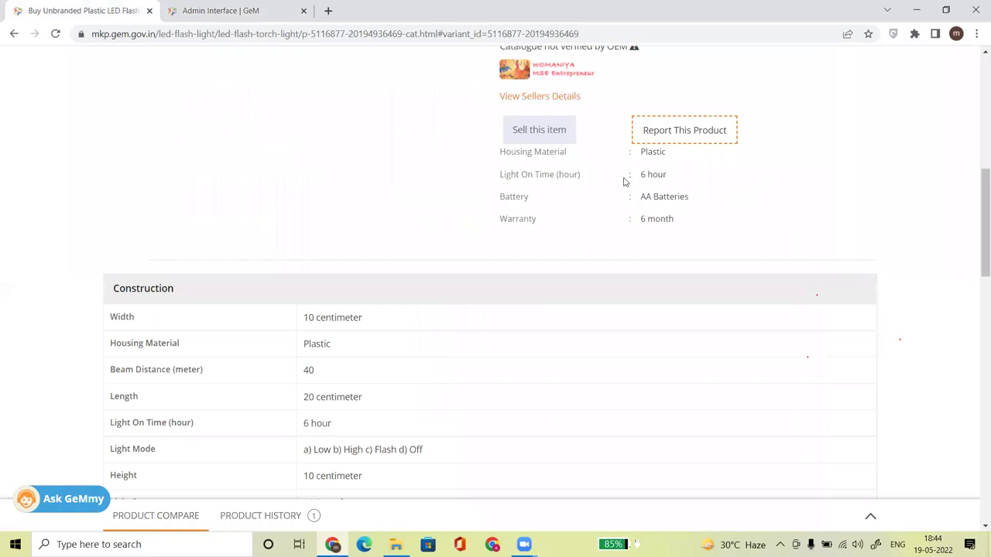
{"action": "left_click", "coordinate": [191, 7]}
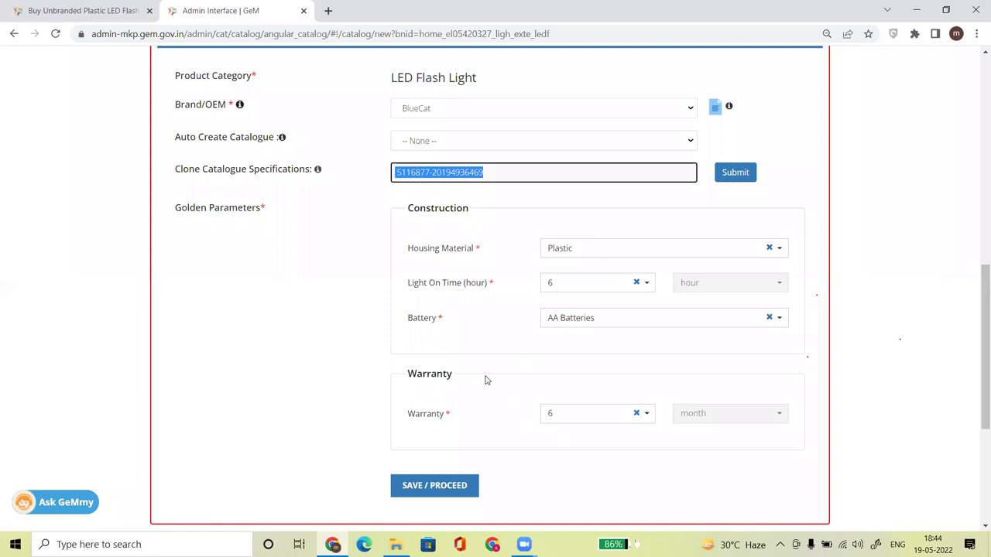
{"action": "left_click", "coordinate": [931, 297]}
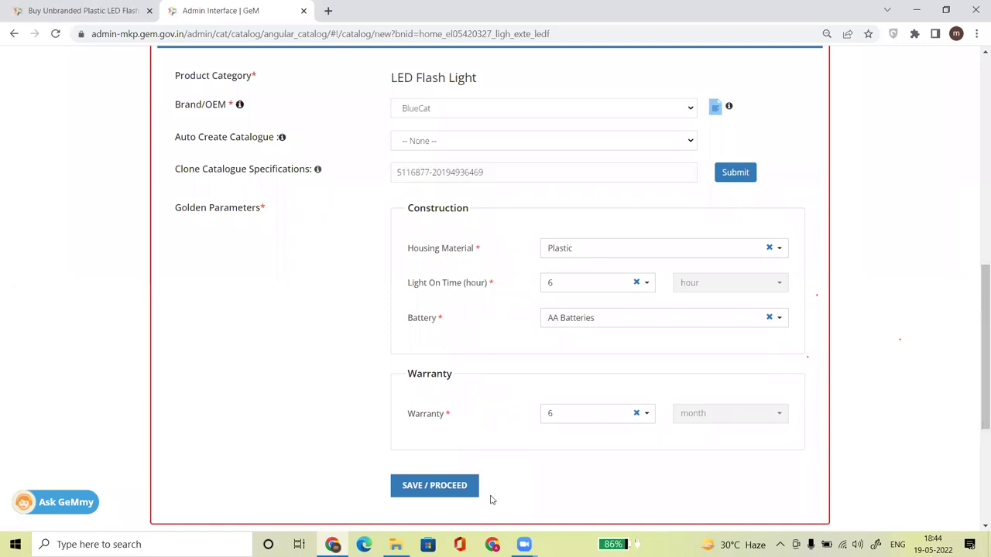
Save the golden parameters and filter the matching products by the GLOBEAM brand.
{"action": "left_click", "coordinate": [428, 486]}
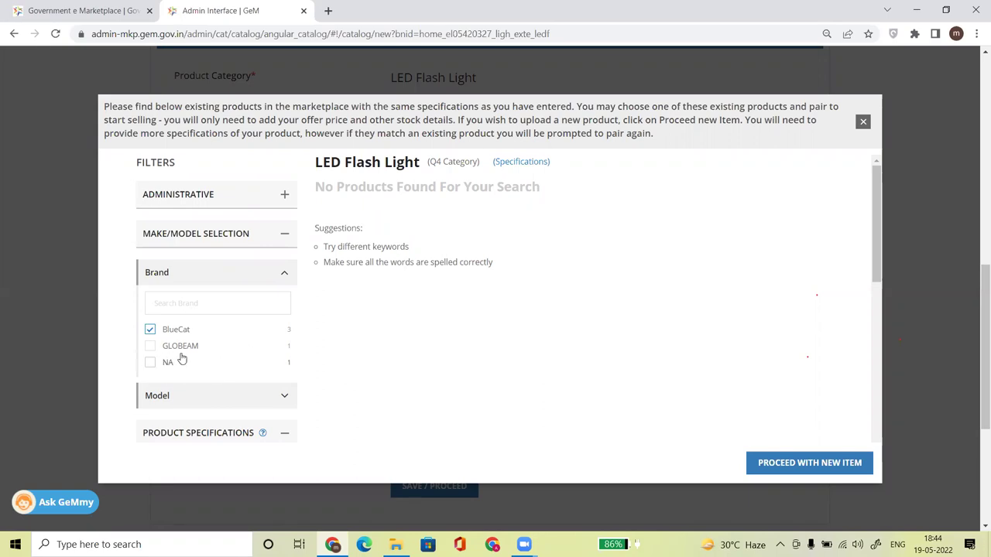
{"action": "left_click", "coordinate": [151, 348]}
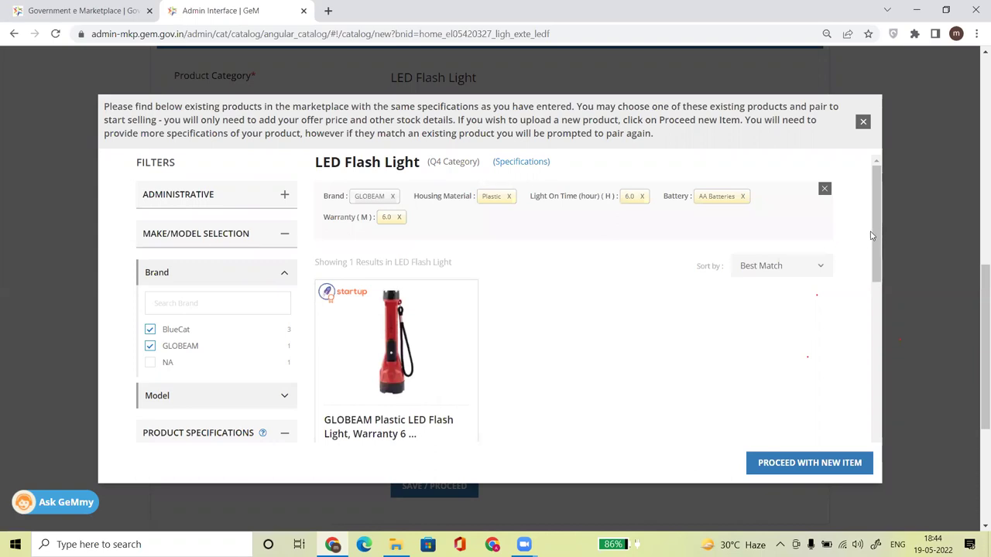
{"action": "left_click_drag", "start_coordinate": [877, 243], "coordinate": [501, 190]}
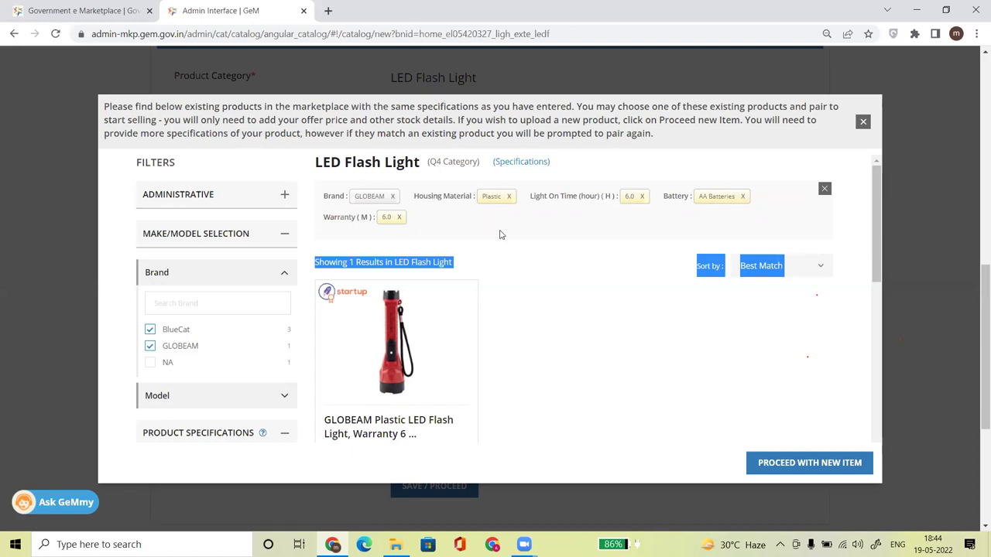
{"action": "left_click_drag", "start_coordinate": [871, 246], "coordinate": [877, 268]}
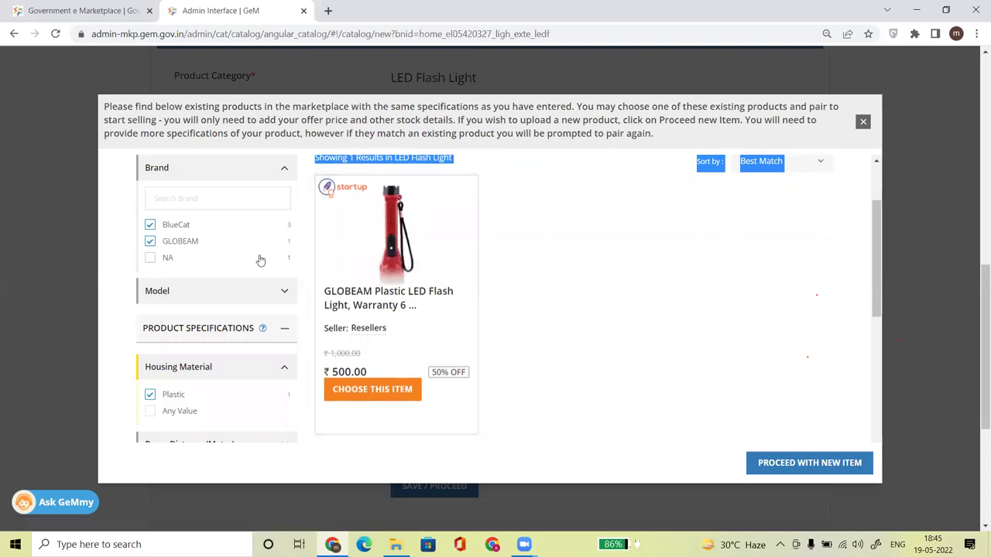
Add NA to the brand filter, browse the results, then remove GLOBEAM.
{"action": "left_click", "coordinate": [149, 258]}
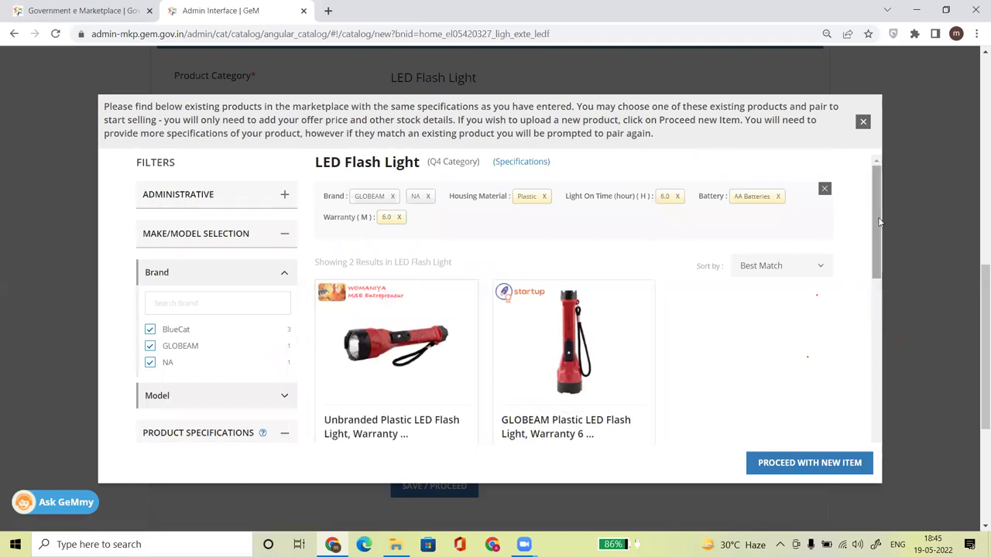
{"action": "scroll", "coordinate": [884, 272], "scroll_direction": "down", "scroll_amount": 3}
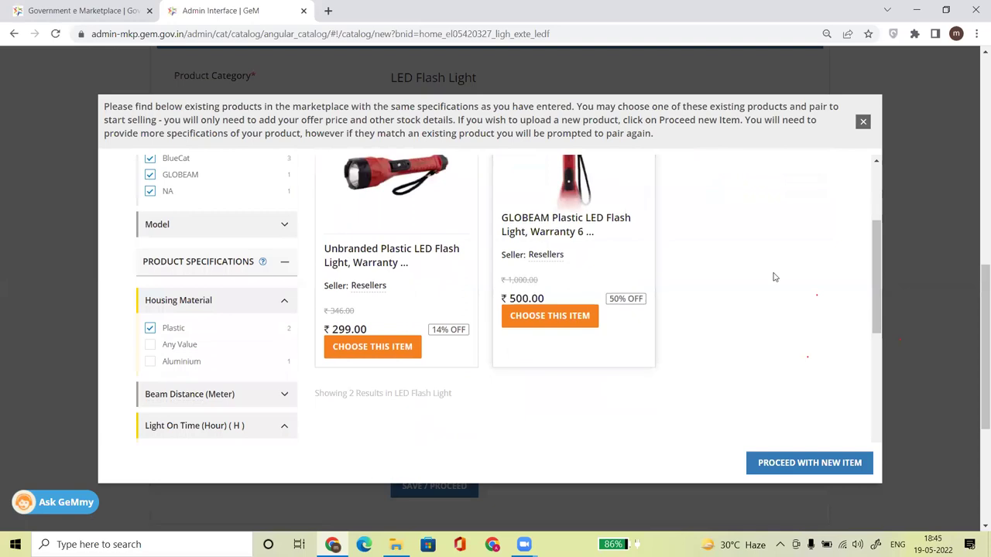
{"action": "scroll", "coordinate": [821, 274], "scroll_direction": "up", "scroll_amount": 1}
{"action": "scroll", "coordinate": [880, 271], "scroll_direction": "up", "scroll_amount": 1}
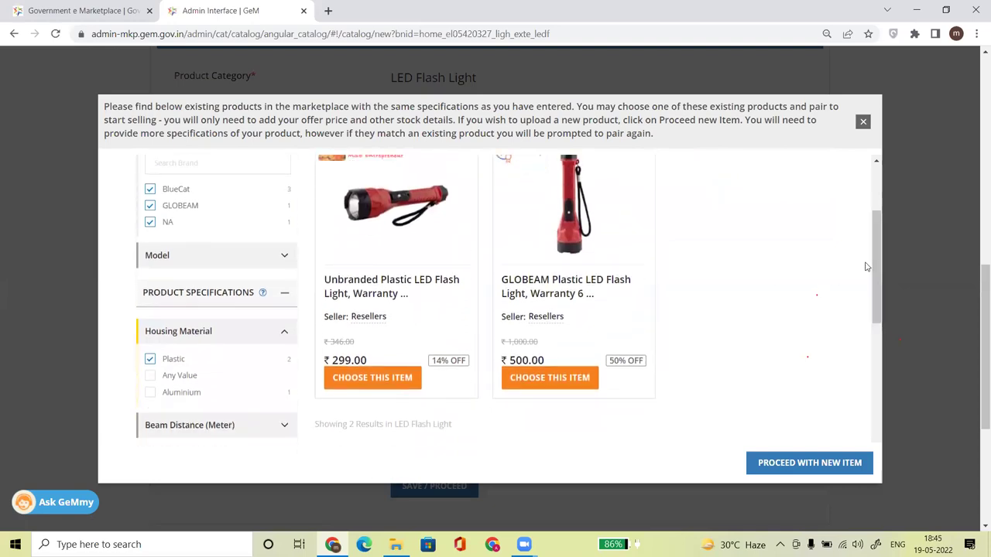
{"action": "left_click", "coordinate": [149, 206]}
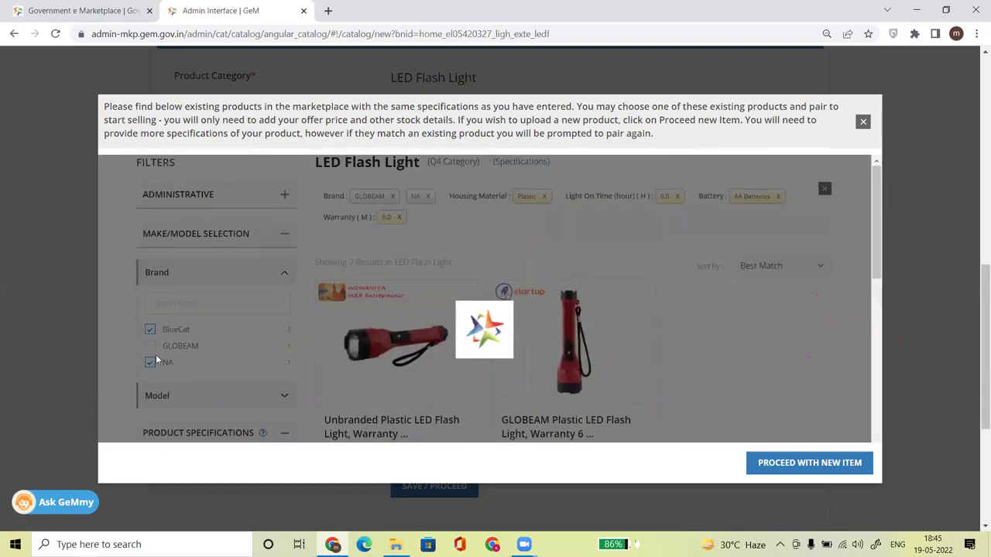
Clear the NA and GLOBEAM brand filters and proceed with the BlueCat flashlight as a new item.
{"action": "left_click", "coordinate": [150, 363]}
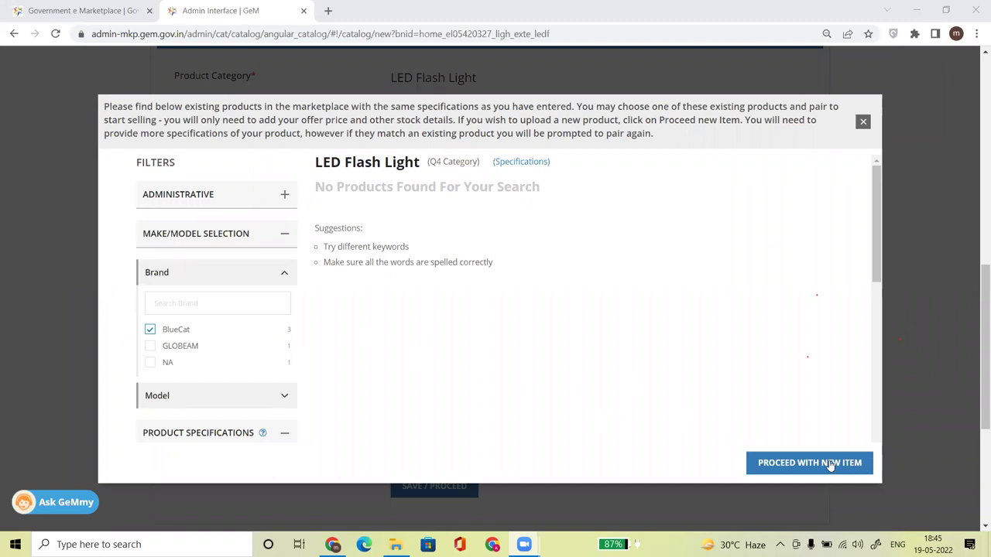
{"action": "left_click", "coordinate": [151, 345]}
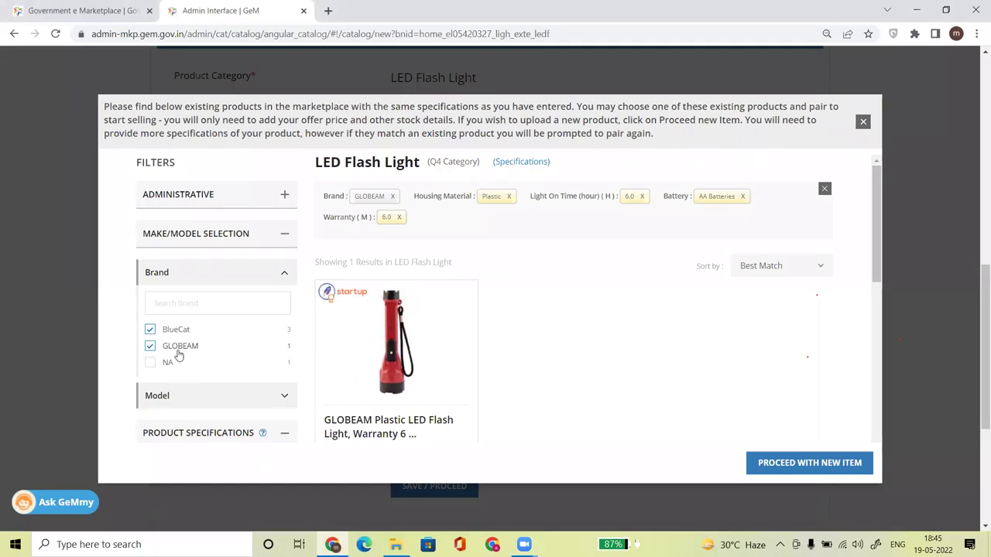
{"action": "left_click_drag", "start_coordinate": [877, 216], "coordinate": [881, 264]}
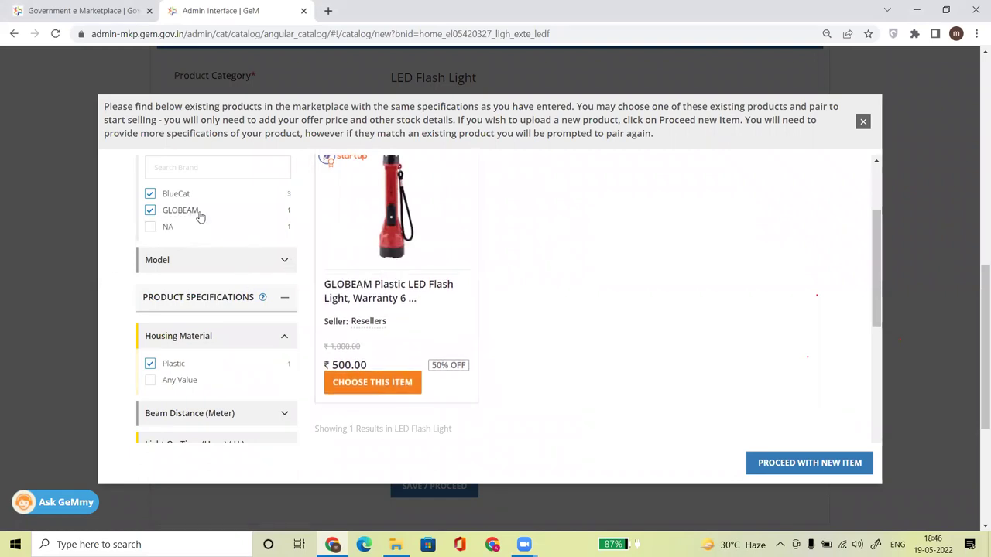
{"action": "left_click", "coordinate": [150, 211]}
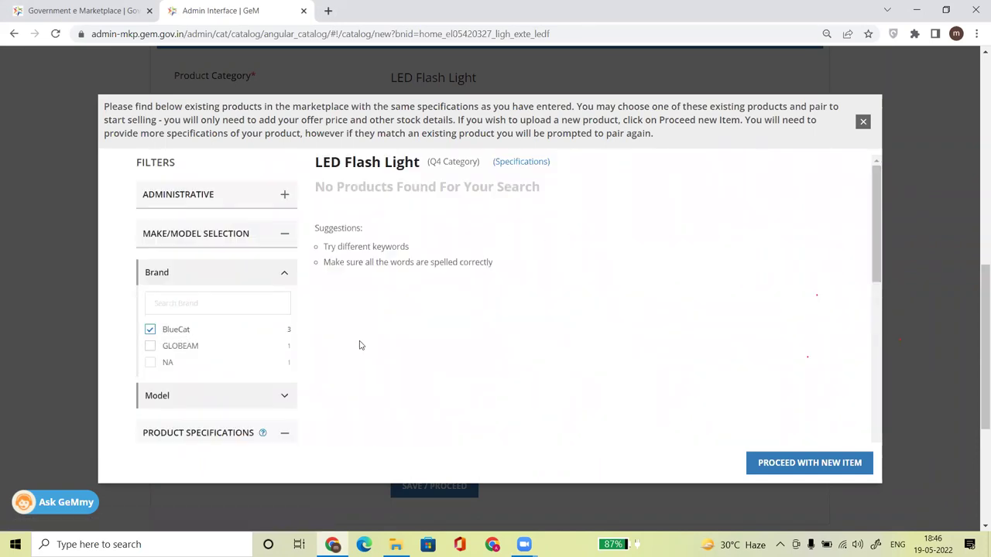
{"action": "left_click", "coordinate": [801, 466]}
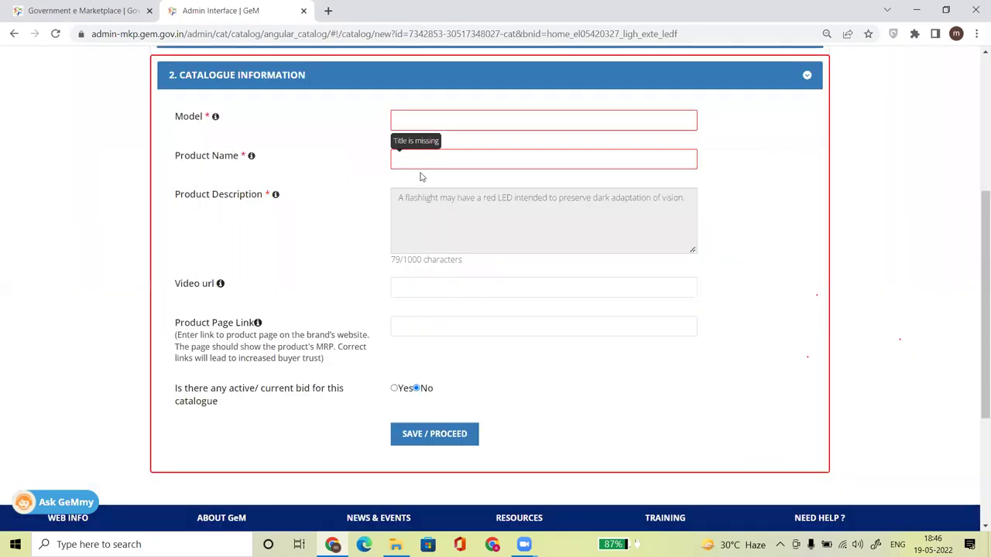
Expand General Information to review BlueCat, the cloned catalogue ID and Plastic, 6-hour parameters.
{"action": "scroll", "coordinate": [975, 294], "scroll_direction": "up", "scroll_amount": 2}
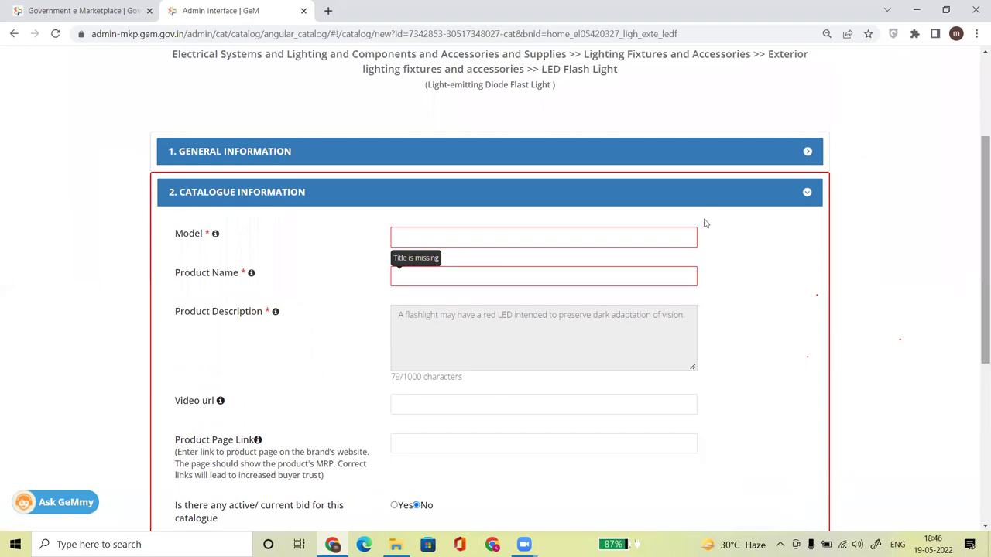
{"action": "left_click", "coordinate": [343, 158]}
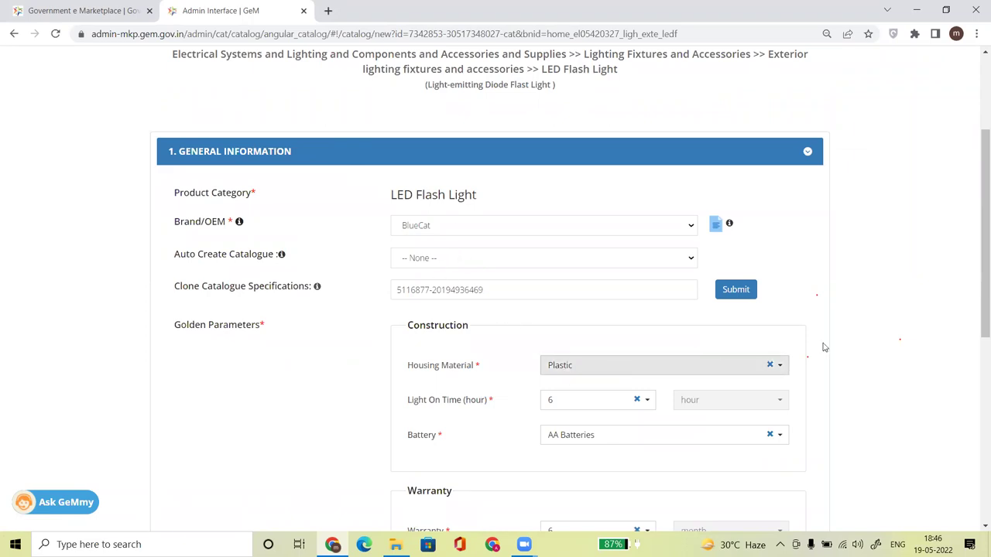
{"action": "scroll", "coordinate": [975, 325], "scroll_direction": "down", "scroll_amount": 1}
{"action": "scroll", "coordinate": [976, 232], "scroll_direction": "up", "scroll_amount": 2}
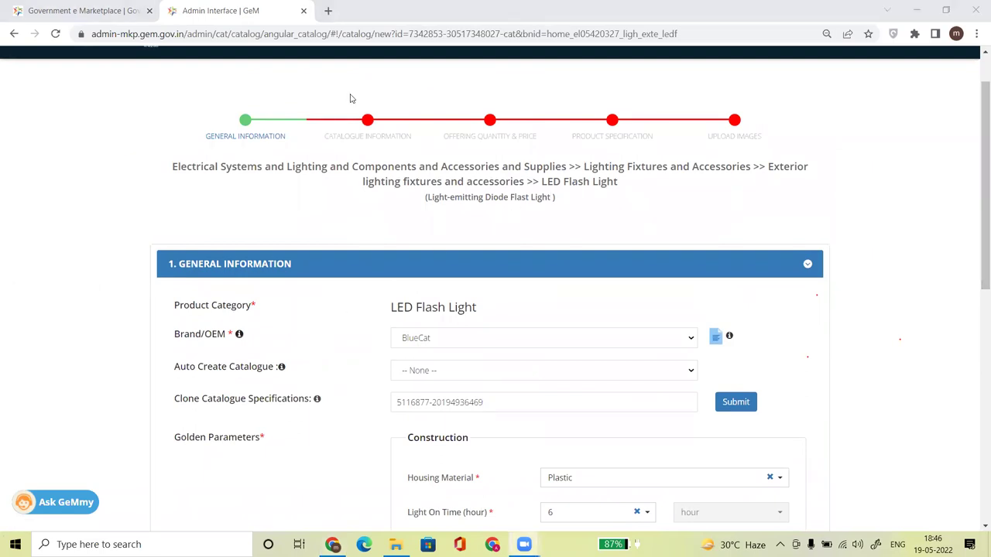
Search Google in a new tab for 'bluecat torch light'.
{"action": "key", "text": "ctrl+t"}
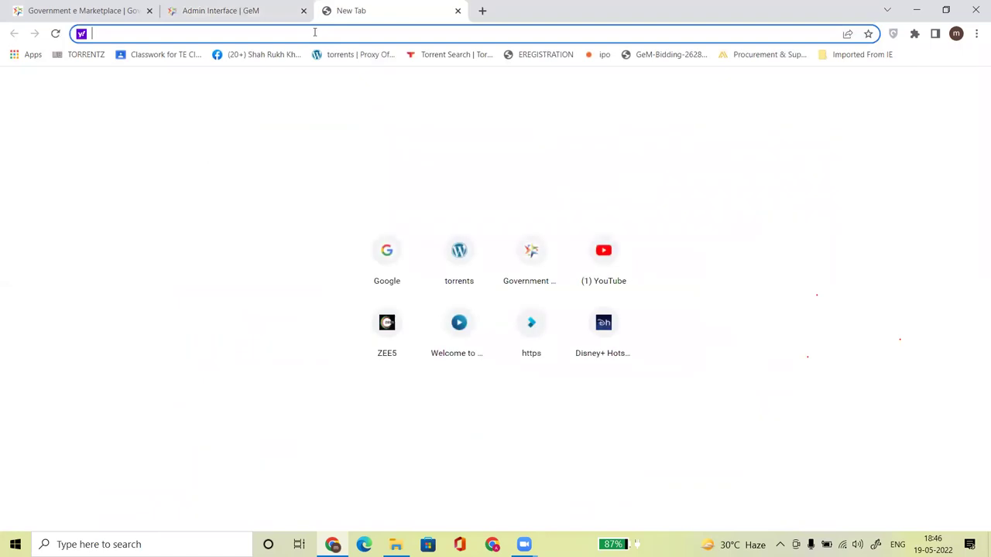
{"action": "type", "text": "goo"}
{"action": "key", "text": "Return"}
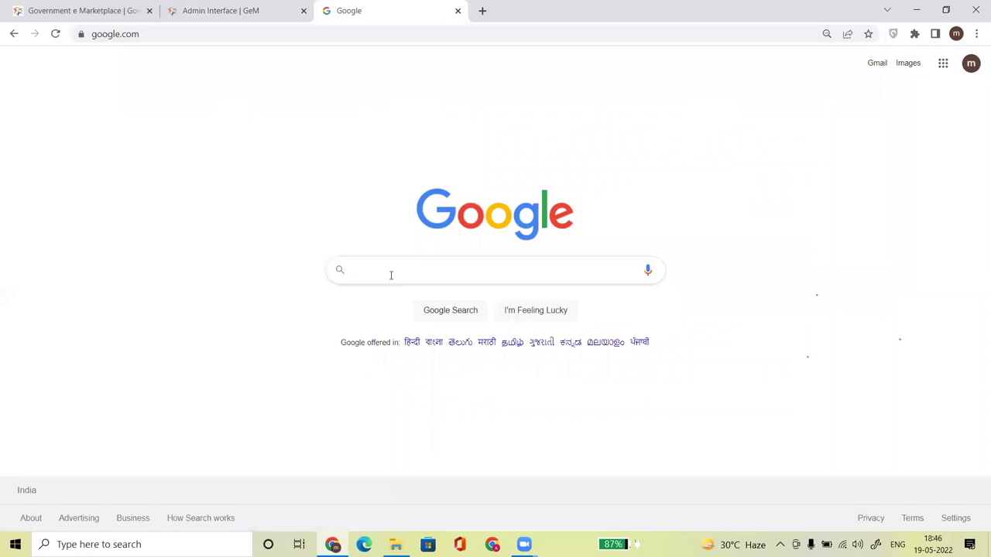
{"action": "type", "text": "glo"}
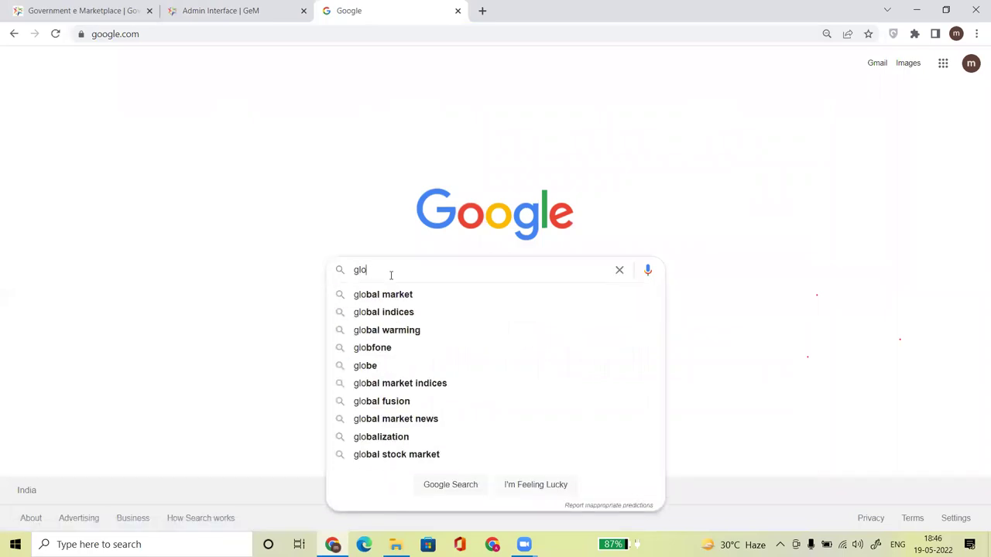
{"action": "key", "text": "BackSpace"}
{"action": "key", "text": "BackSpace"}
{"action": "key", "text": "BackSpace"}
{"action": "type", "text": "bluecat "}
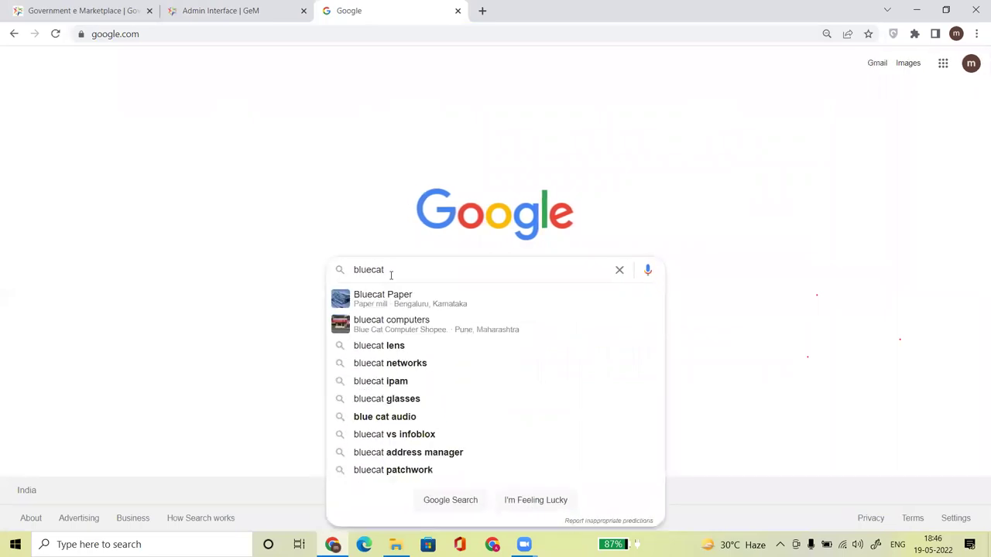
{"action": "type", "text": "torch light"}
{"action": "key", "text": "Return"}
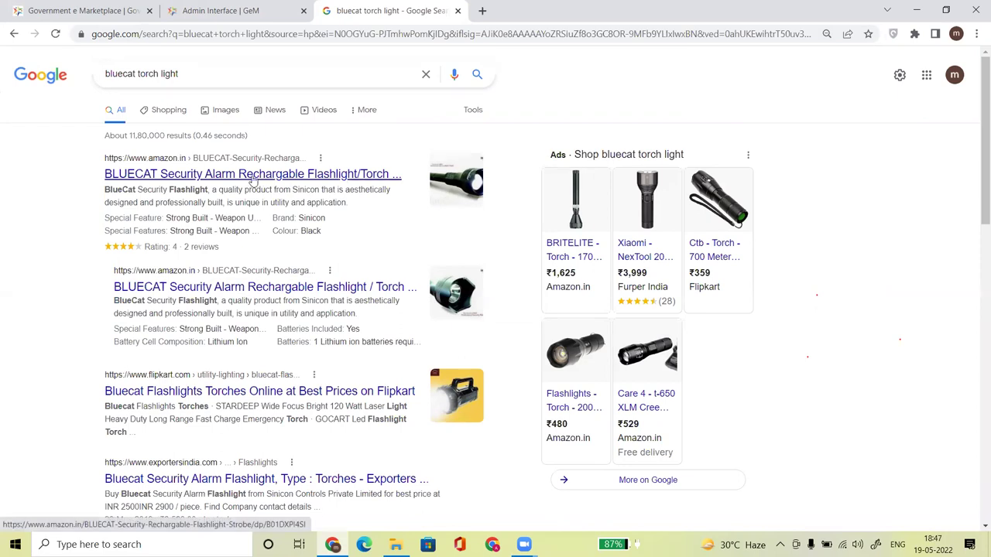
{"action": "left_click_drag", "start_coordinate": [975, 220], "coordinate": [976, 285]}
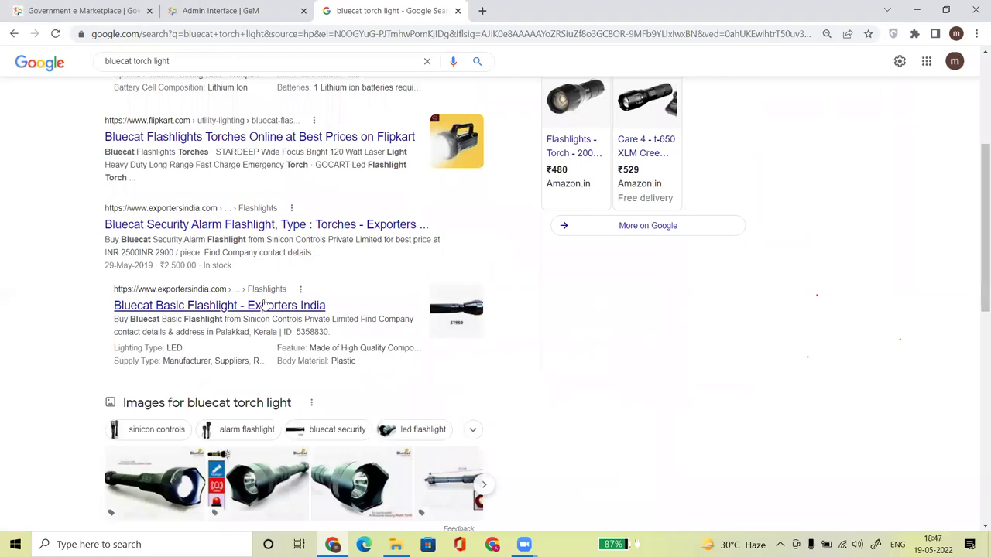
{"action": "left_click", "coordinate": [218, 312]}
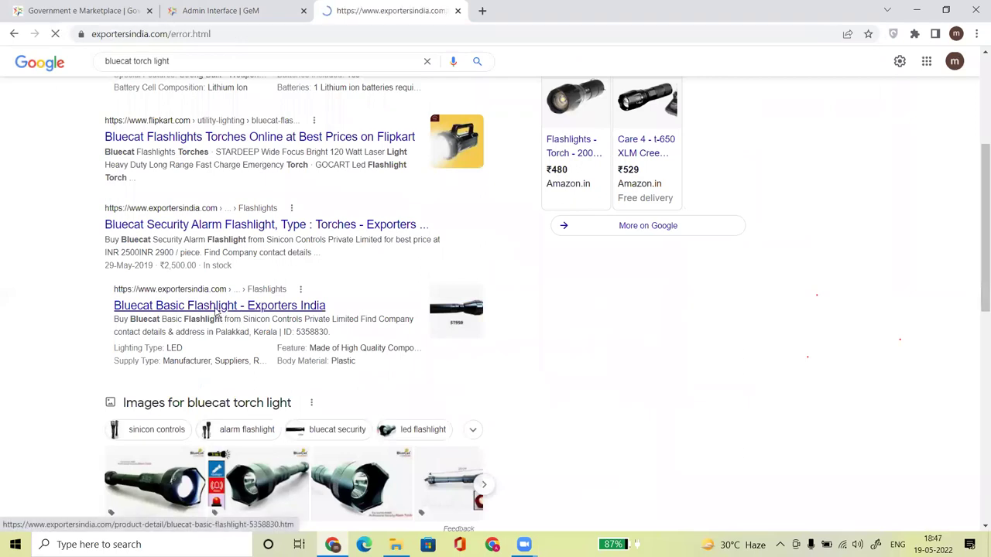
{"action": "left_click_drag", "start_coordinate": [984, 155], "coordinate": [977, 131]}
{"action": "left_click", "coordinate": [349, 102]}
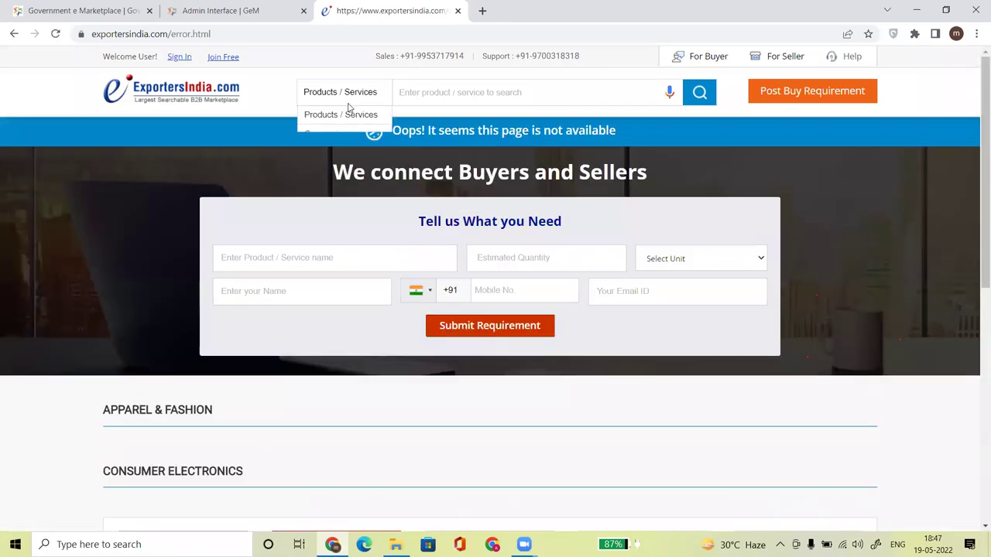
{"action": "left_click", "coordinate": [13, 34]}
{"action": "left_click_drag", "start_coordinate": [976, 263], "coordinate": [977, 366]}
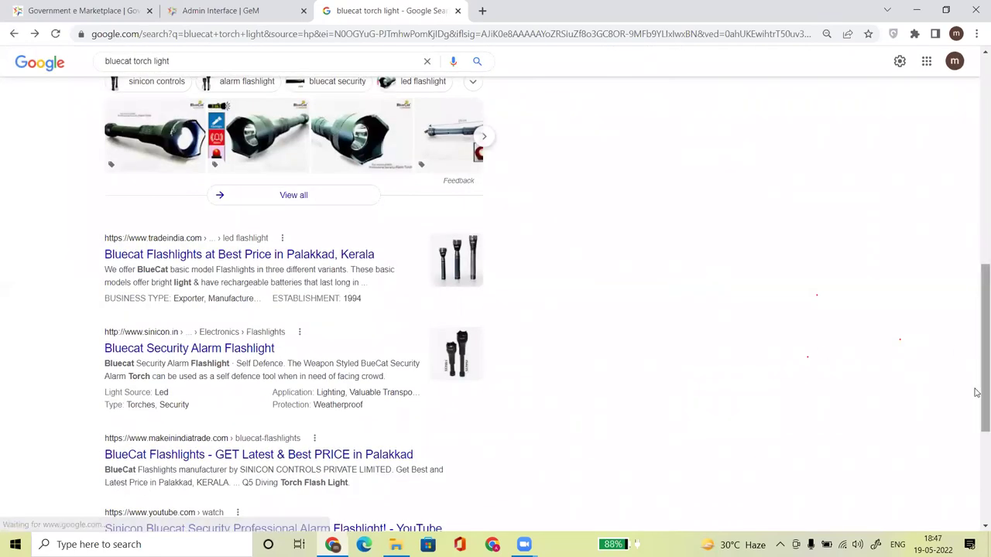
{"action": "left_click", "coordinate": [977, 448]}
{"action": "scroll", "coordinate": [975, 236], "scroll_direction": "up", "scroll_amount": 3}
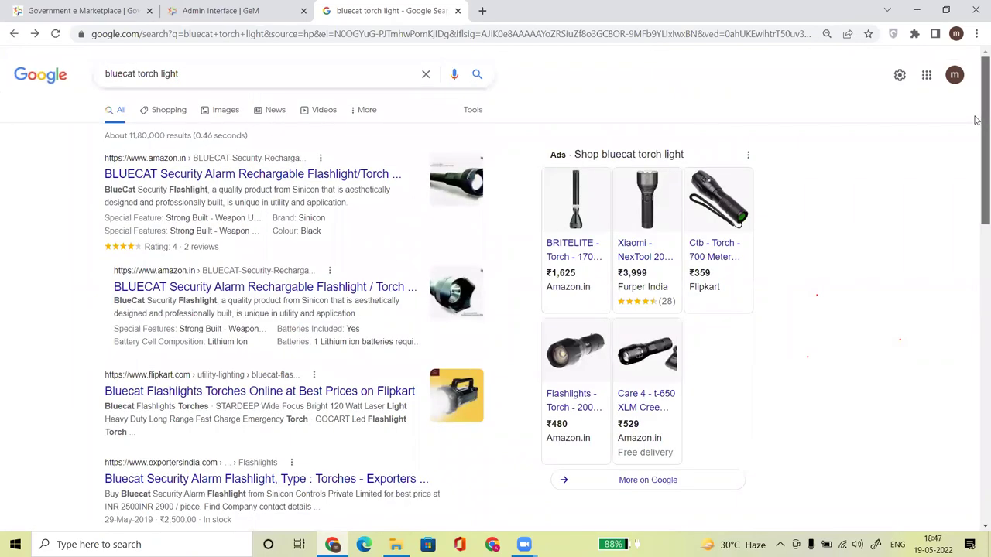
Open the Amazon BLUECAT Security Alarm Rechargeable Flashlight listing and skim its details.
{"action": "left_click", "coordinate": [203, 177]}
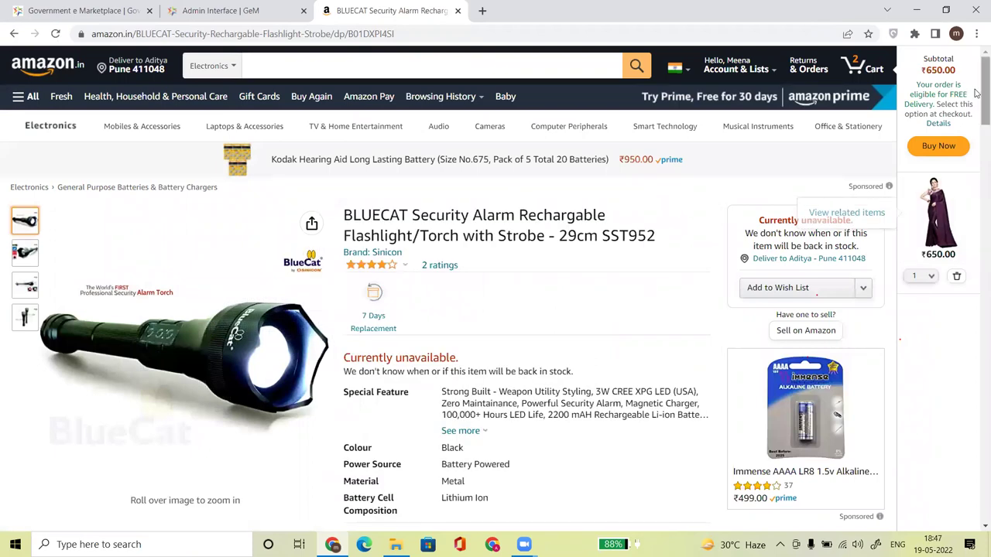
{"action": "scroll", "coordinate": [975, 111], "scroll_direction": "down", "scroll_amount": 2}
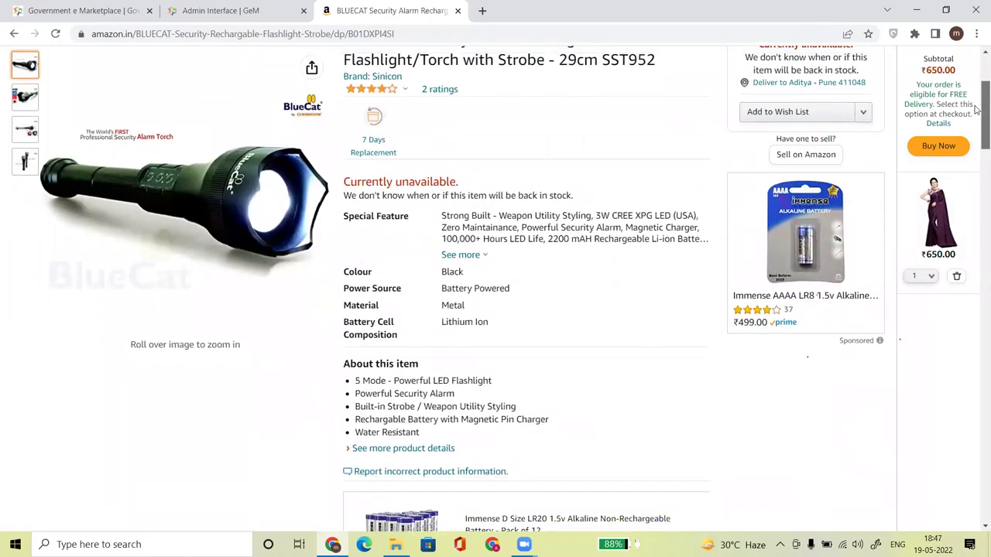
{"action": "scroll", "coordinate": [544, 181], "scroll_direction": "up", "scroll_amount": 2}
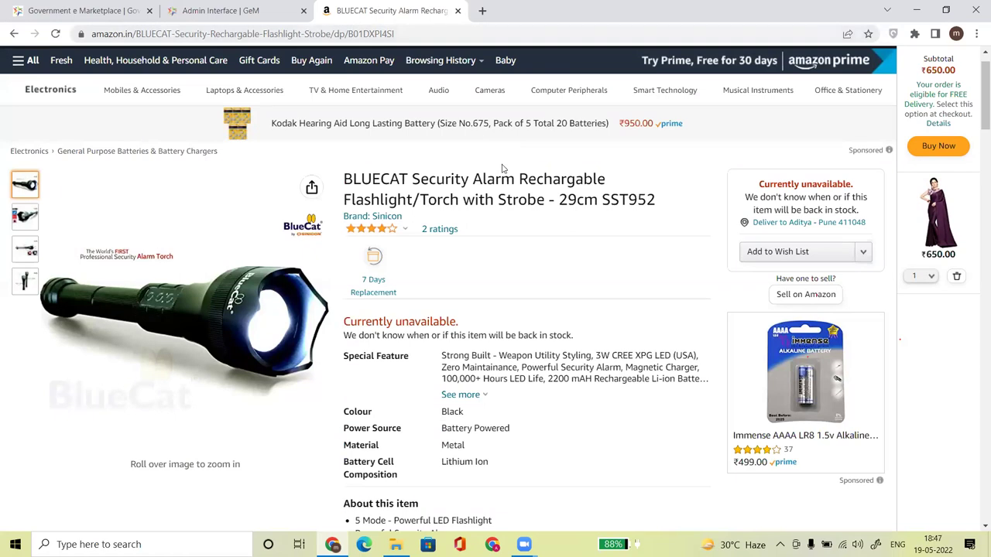
Compare with the GeM form, locating Material: Metal in the Amazon specs, then return to GeM.
{"action": "left_click", "coordinate": [154, 10]}
{"action": "left_click", "coordinate": [202, 9]}
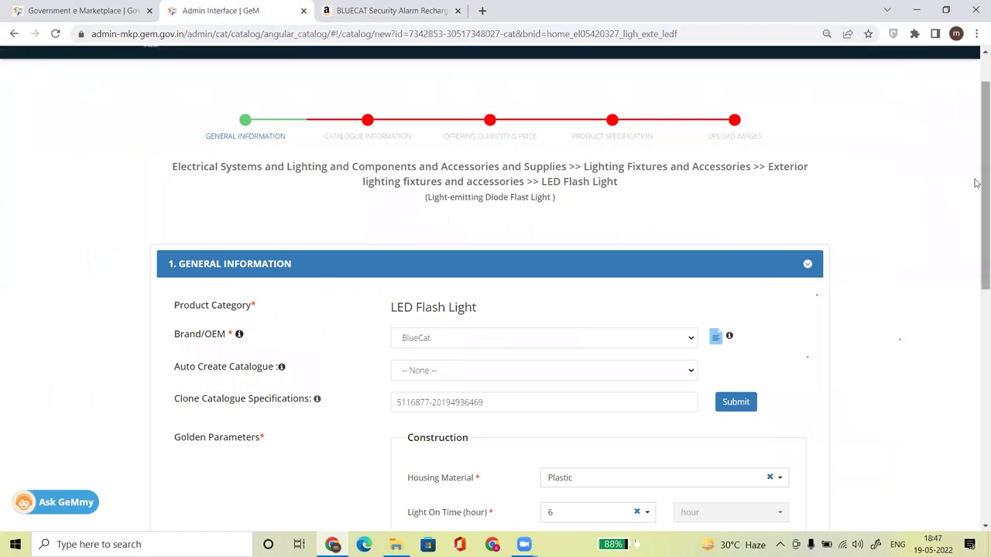
{"action": "scroll", "coordinate": [977, 183], "scroll_direction": "down", "scroll_amount": 3}
{"action": "key", "text": "ctrl+Tab"}
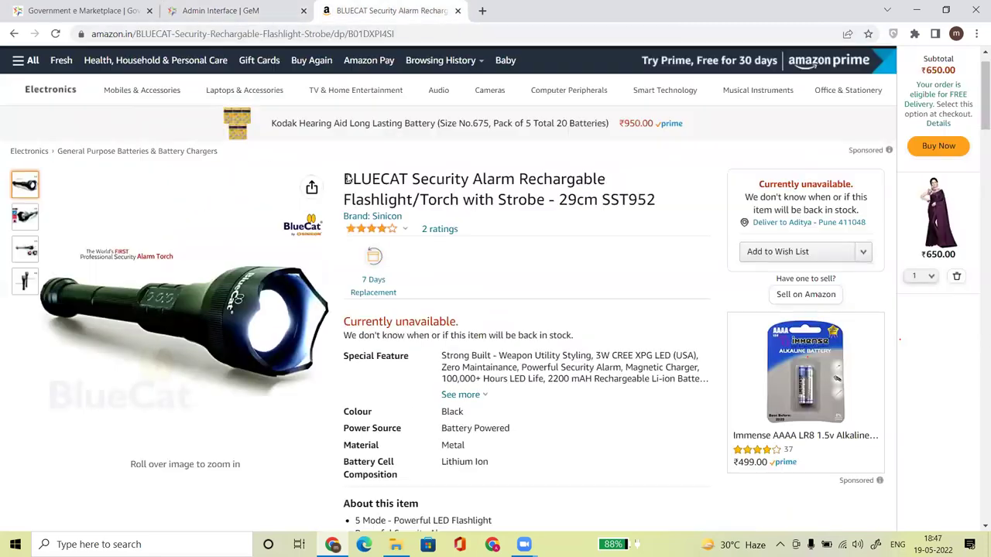
{"action": "scroll", "coordinate": [977, 144], "scroll_direction": "down", "scroll_amount": 2}
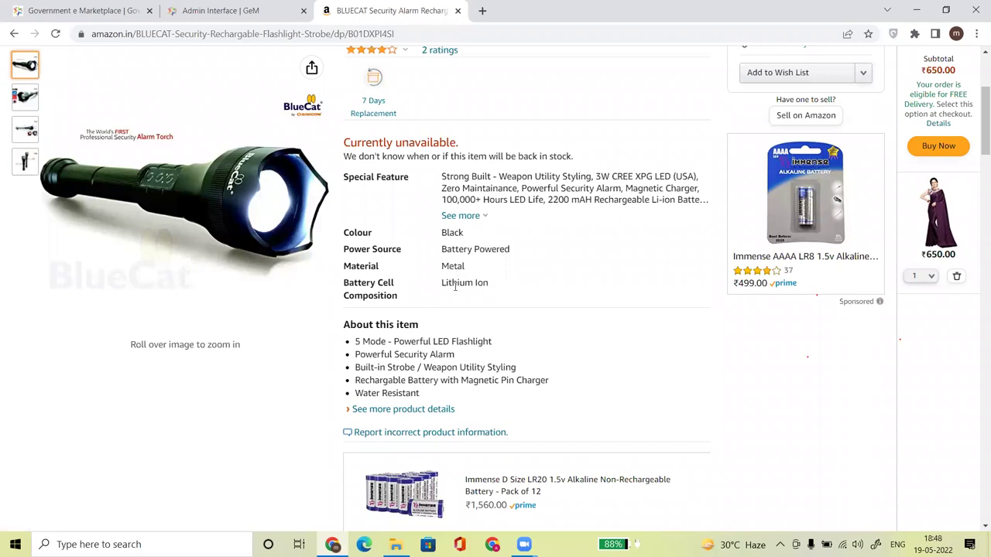
{"action": "left_click_drag", "start_coordinate": [443, 265], "coordinate": [475, 268]}
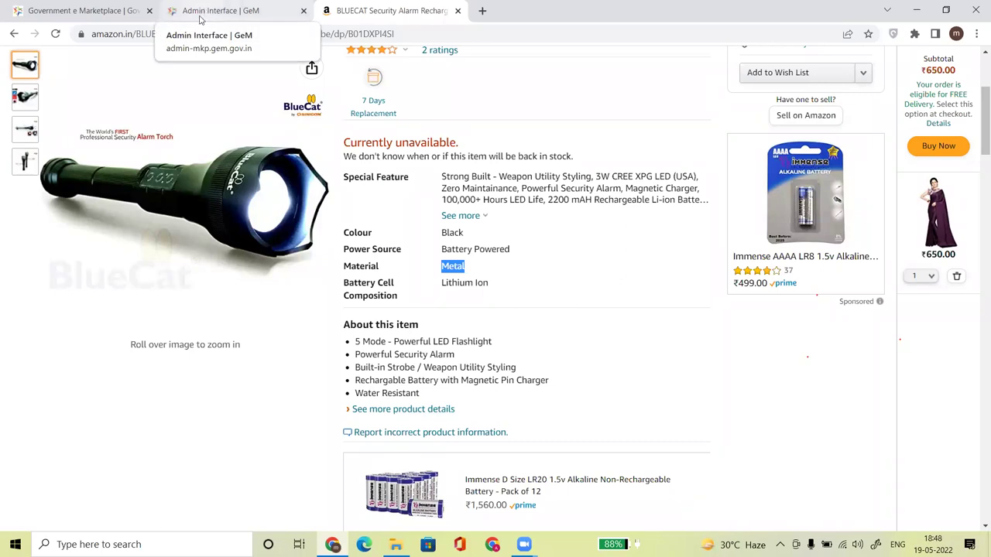
{"action": "left_click", "coordinate": [200, 17]}
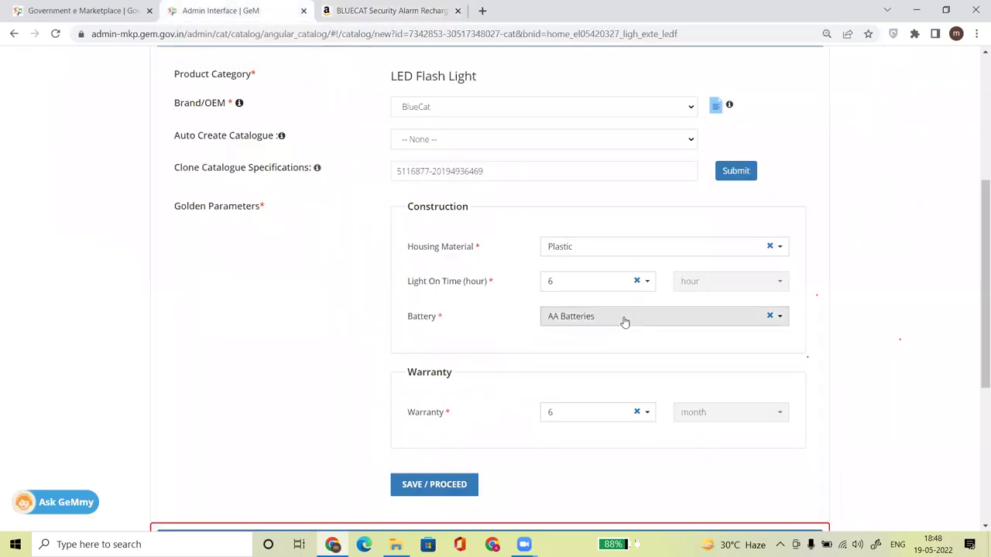
Compare the Amazon listing's battery cell composition with the Battery field in the GeM form.
{"action": "key", "text": "ctrl+Tab"}
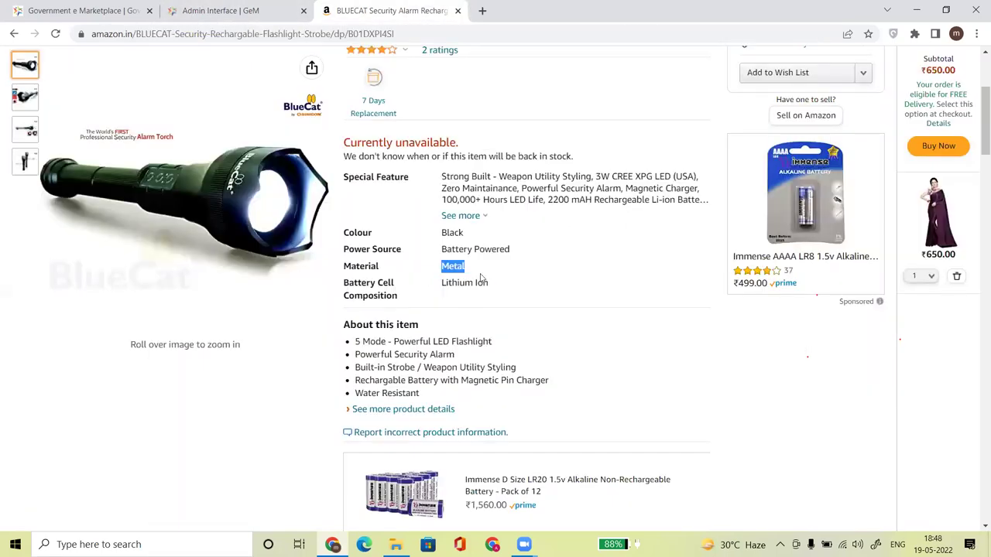
{"action": "left_click", "coordinate": [462, 268]}
{"action": "left_click_drag", "start_coordinate": [448, 286], "coordinate": [484, 285]}
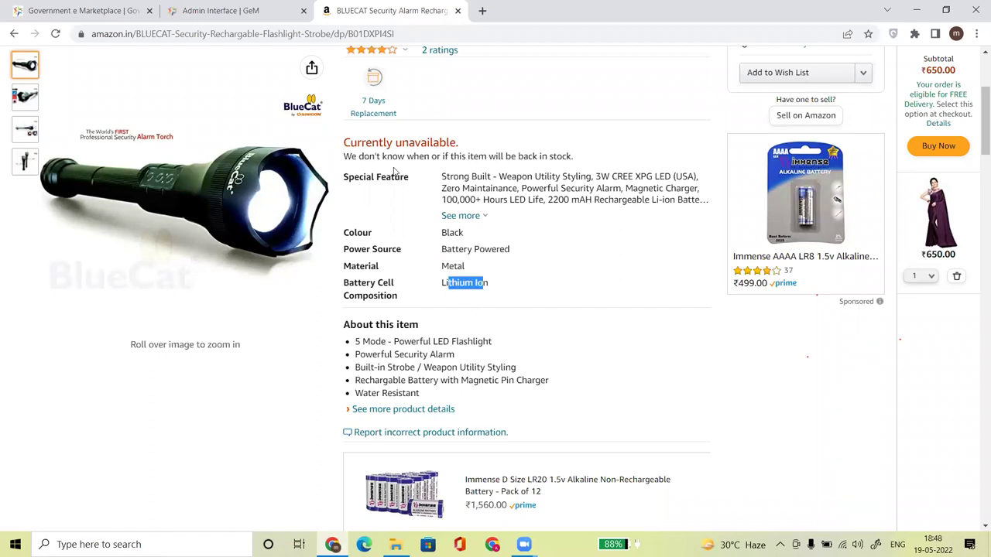
{"action": "left_click", "coordinate": [220, 11]}
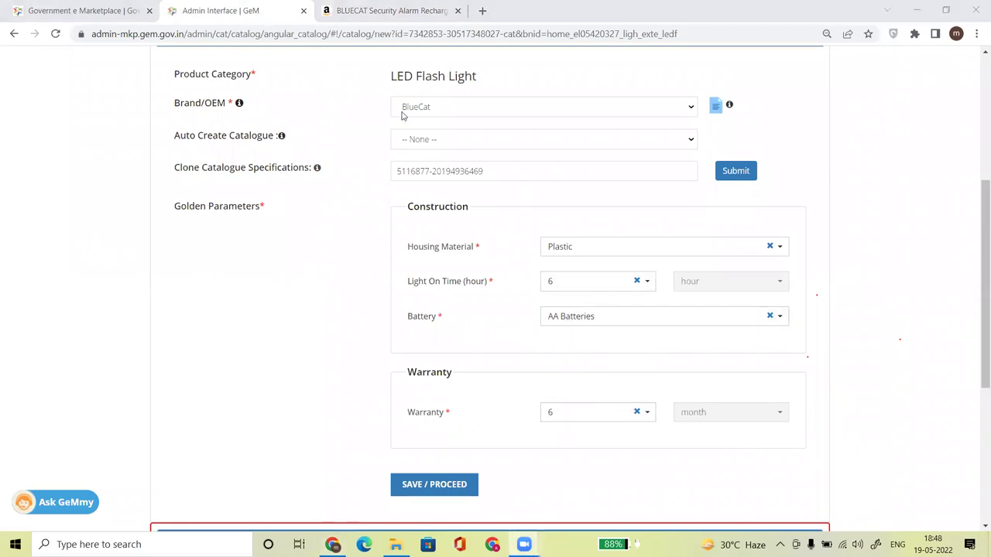
{"action": "key", "text": "ctrl+Tab"}
{"action": "left_click", "coordinate": [547, 263]}
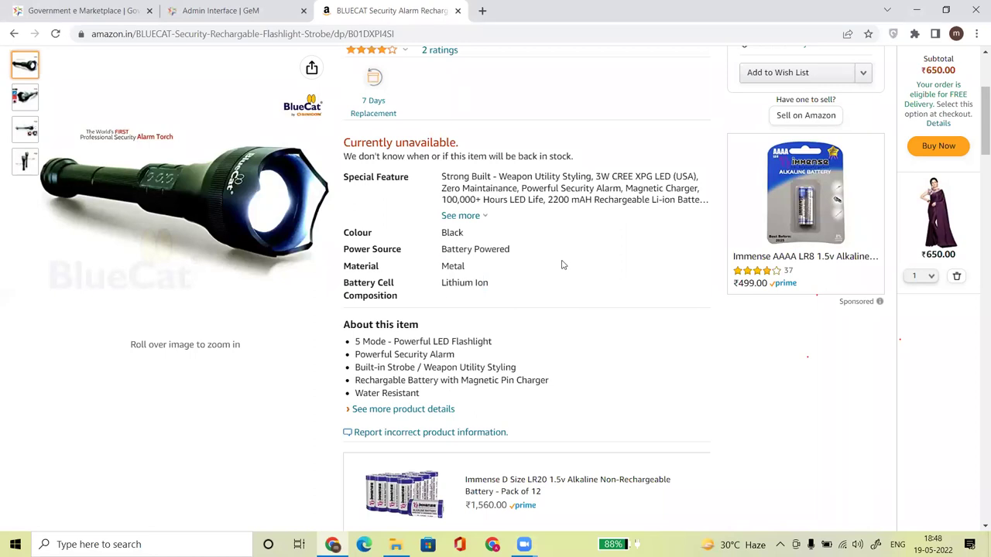
{"action": "left_click_drag", "start_coordinate": [975, 122], "coordinate": [975, 93]}
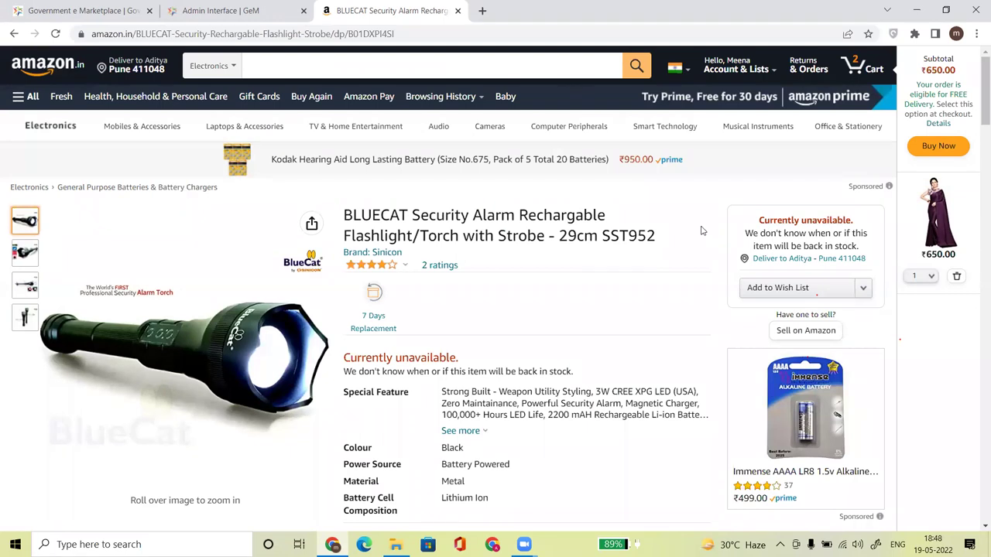
Check the second Amazon BLUECAT flashlight listing, then return to the bluecat torch light results.
{"action": "left_click", "coordinate": [14, 34]}
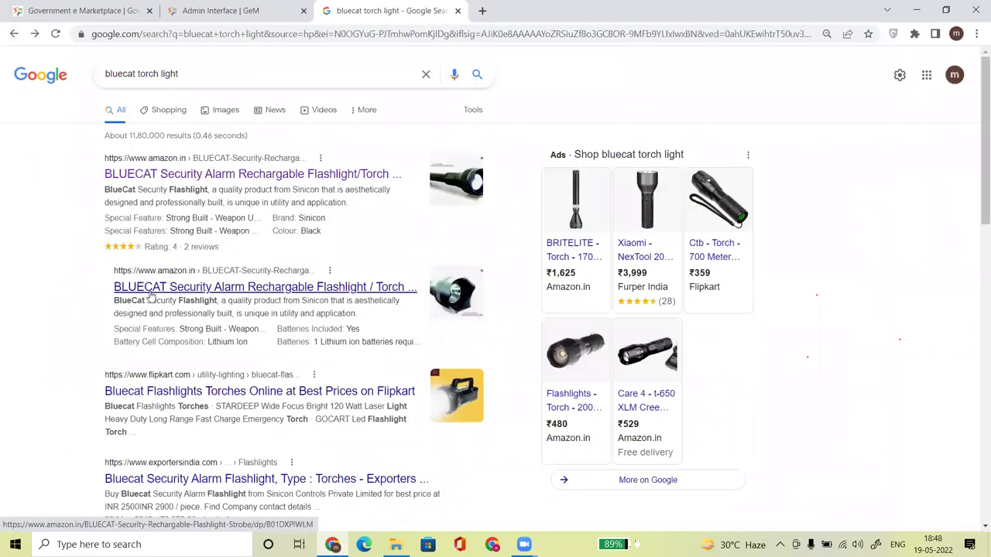
{"action": "left_click", "coordinate": [154, 293]}
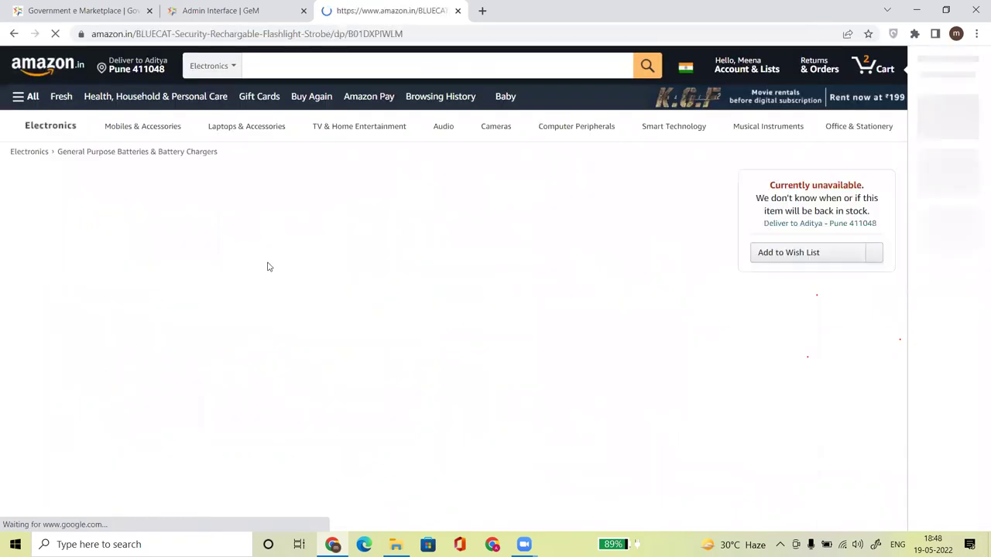
{"action": "left_click", "coordinate": [13, 34]}
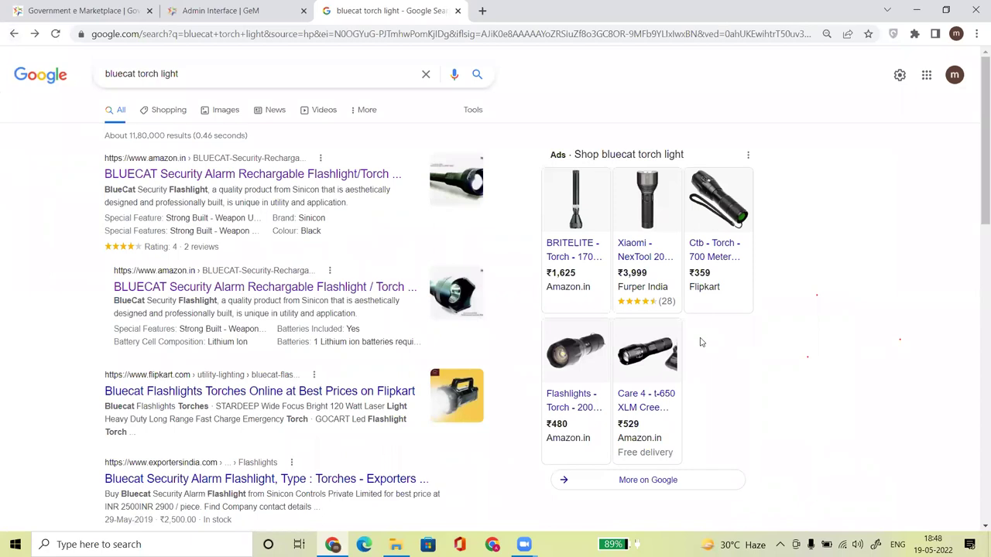
{"action": "left_click_drag", "start_coordinate": [977, 172], "coordinate": [976, 424]}
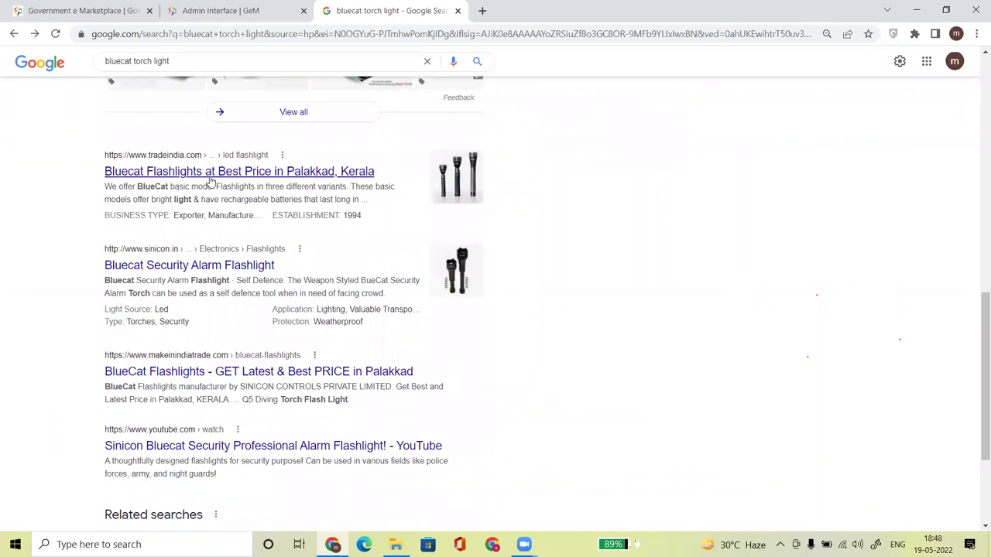
Browse the TradeIndia Bluecat Flashlights listing and its homepage, then return to the Google results.
{"action": "left_click", "coordinate": [210, 172]}
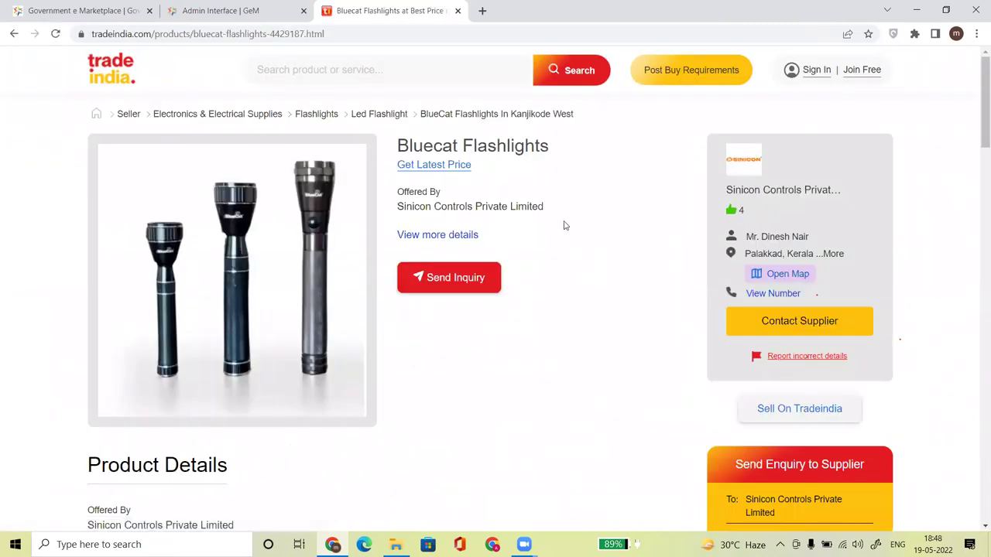
{"action": "scroll", "coordinate": [976, 154], "scroll_direction": "down", "scroll_amount": 2}
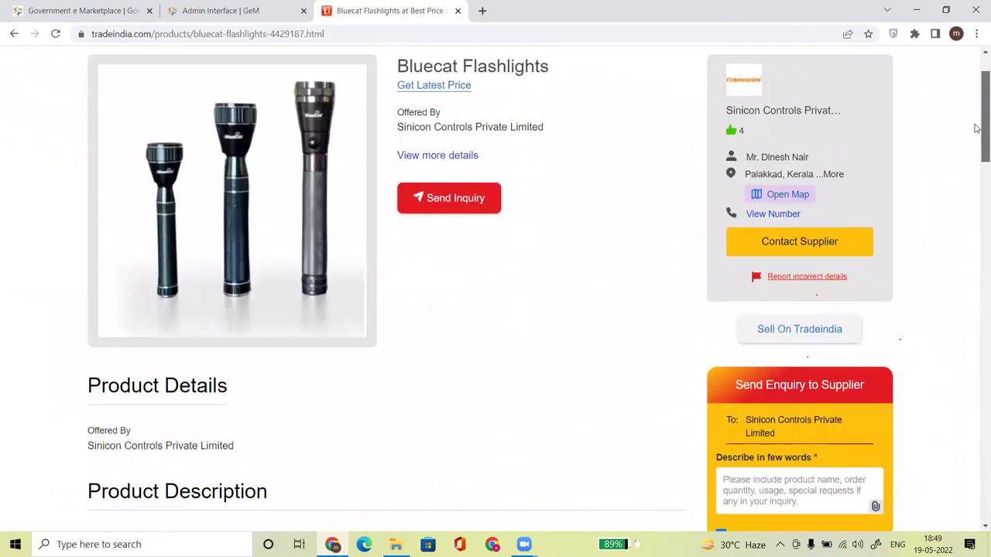
{"action": "scroll", "coordinate": [976, 205], "scroll_direction": "up", "scroll_amount": 2}
{"action": "scroll", "coordinate": [976, 205], "scroll_direction": "down", "scroll_amount": 14}
{"action": "scroll", "coordinate": [977, 344], "scroll_direction": "up", "scroll_amount": 1}
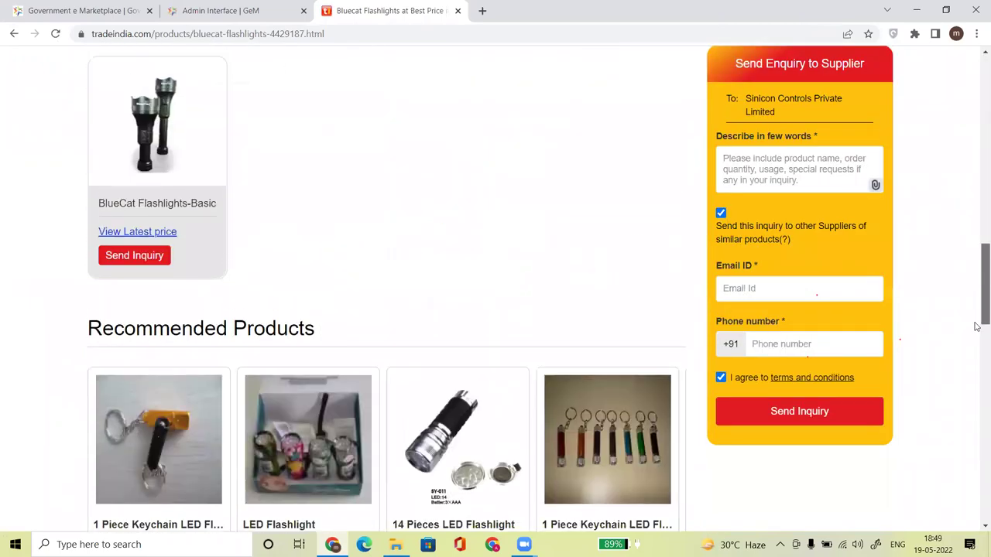
{"action": "scroll", "coordinate": [976, 344], "scroll_direction": "down", "scroll_amount": 3}
{"action": "left_click_drag", "start_coordinate": [976, 344], "coordinate": [976, 114]}
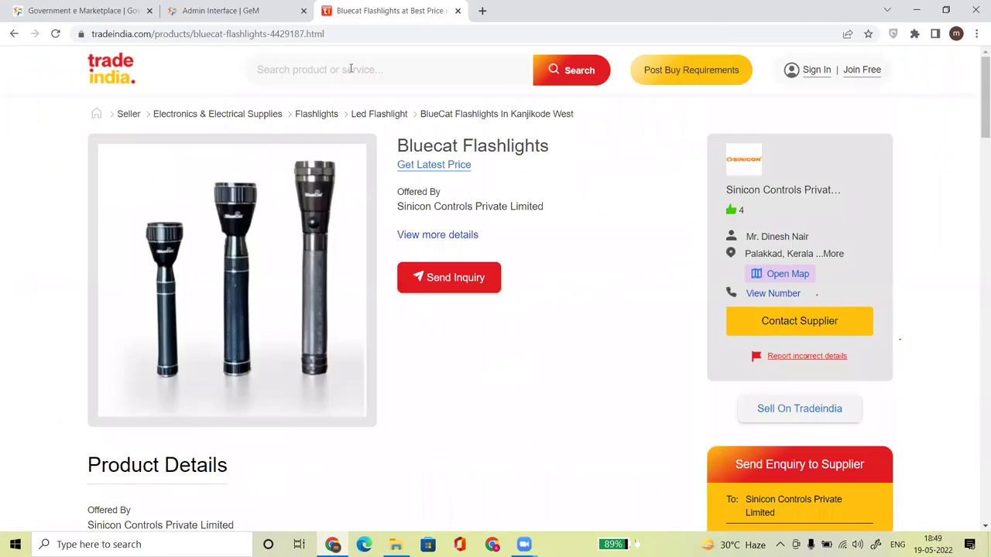
{"action": "left_click", "coordinate": [140, 77]}
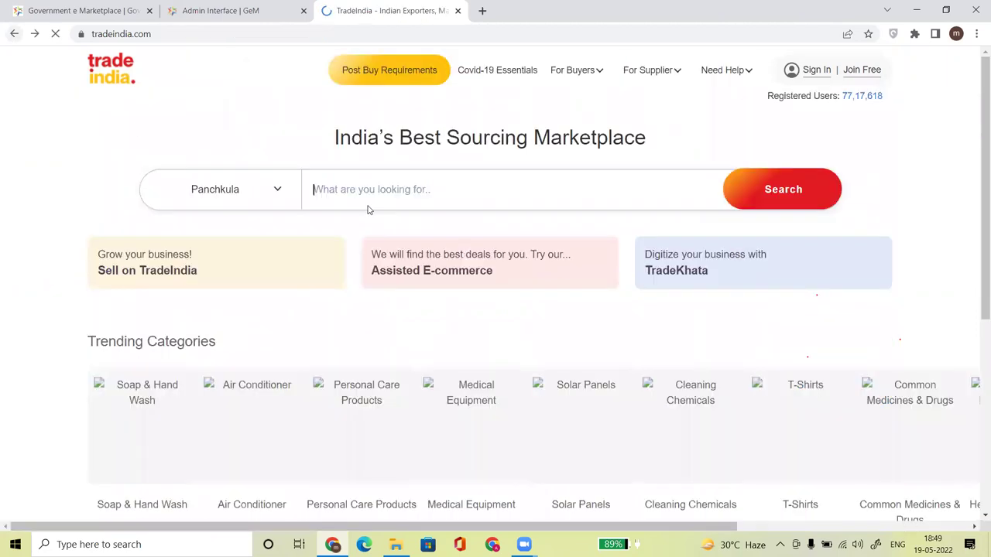
{"action": "left_click", "coordinate": [14, 36]}
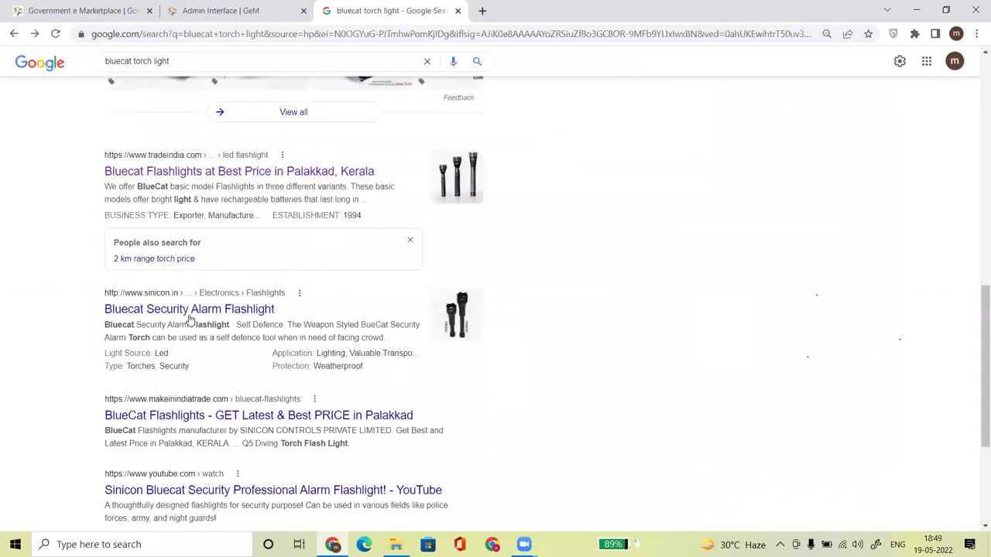
Review the Sinicon Bluecat Security Alarm Flashlight page and its ₹2,500.00–2,900.00 price.
{"action": "left_click", "coordinate": [189, 313]}
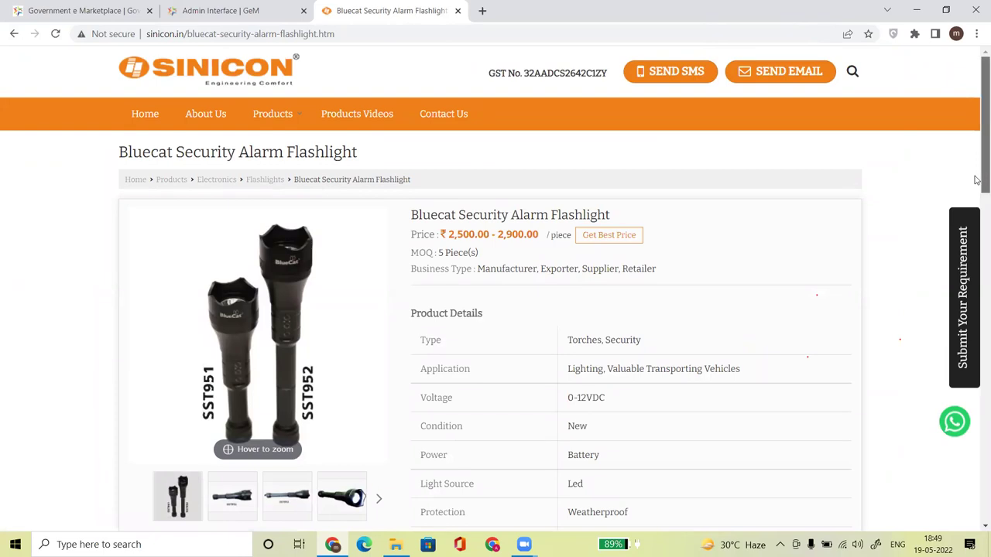
{"action": "scroll", "coordinate": [976, 203], "scroll_direction": "down", "scroll_amount": 2}
{"action": "scroll", "coordinate": [977, 193], "scroll_direction": "up", "scroll_amount": 1}
{"action": "scroll", "coordinate": [975, 190], "scroll_direction": "up", "scroll_amount": 2}
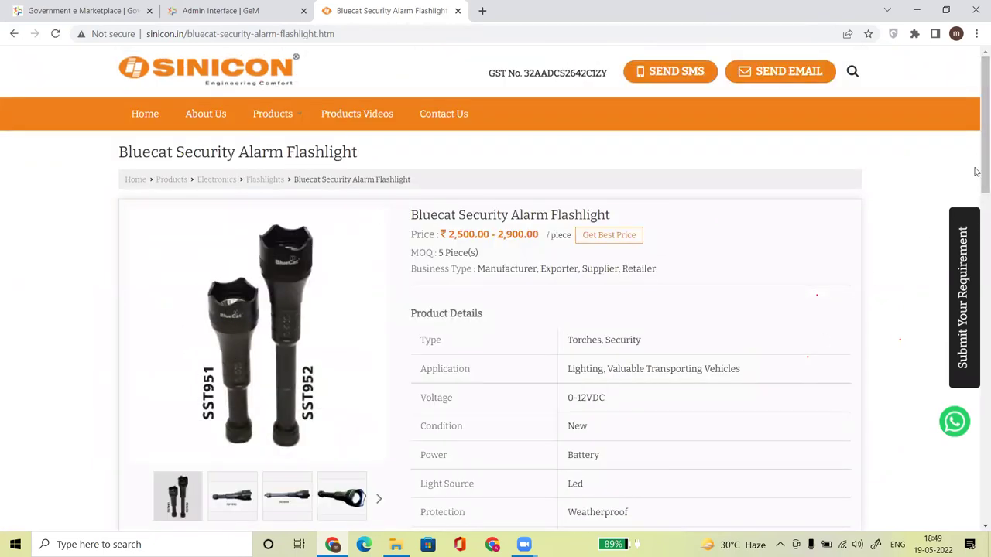
{"action": "scroll", "coordinate": [976, 191], "scroll_direction": "down", "scroll_amount": 2}
{"action": "scroll", "coordinate": [976, 190], "scroll_direction": "up", "scroll_amount": 2}
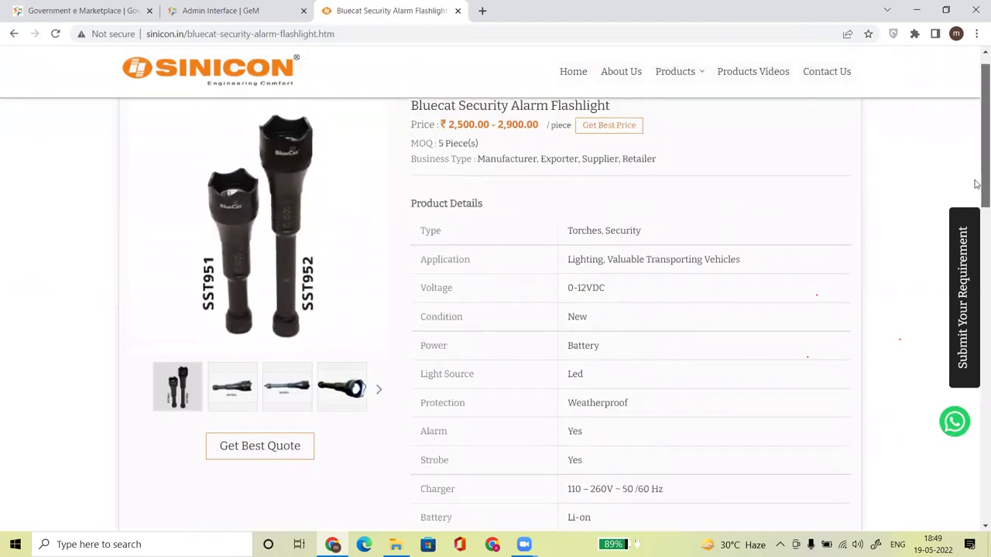
{"action": "scroll", "coordinate": [977, 185], "scroll_direction": "down", "scroll_amount": 1}
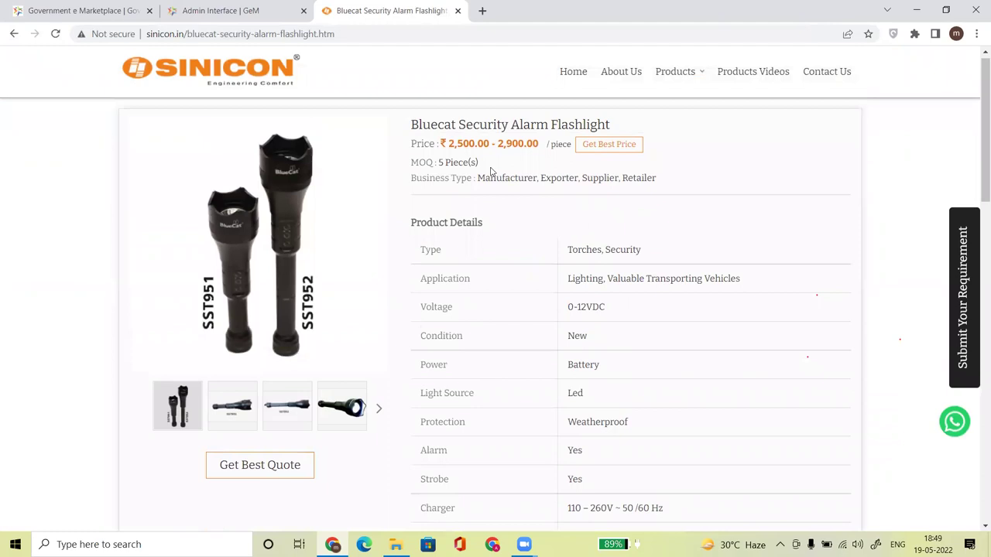
{"action": "left_click_drag", "start_coordinate": [449, 147], "coordinate": [525, 148]}
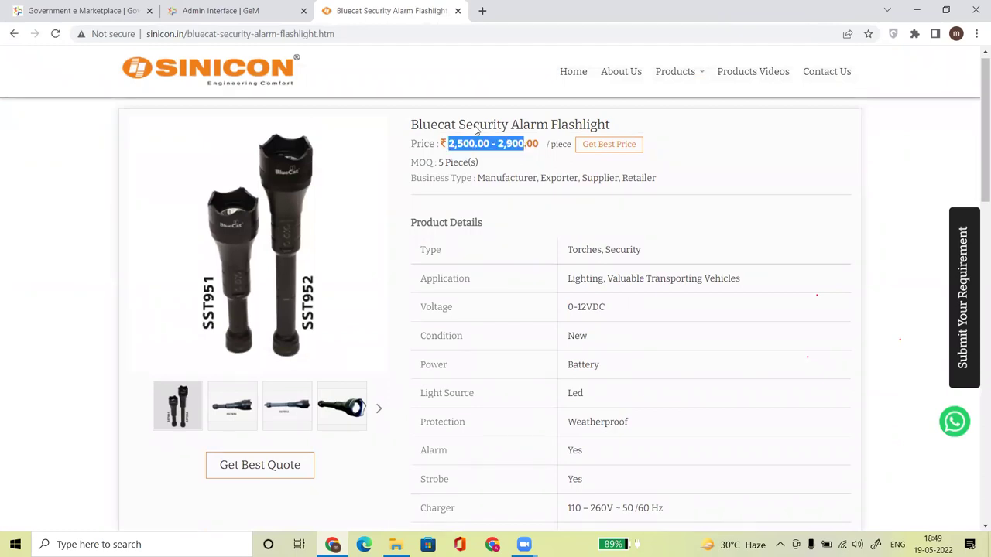
{"action": "left_click", "coordinate": [503, 168]}
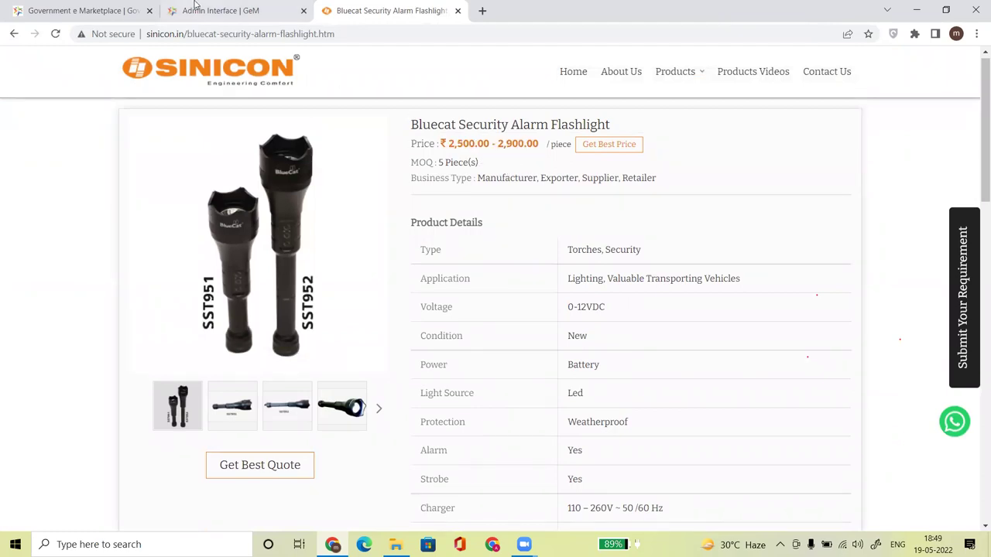
{"action": "left_click", "coordinate": [198, 10]}
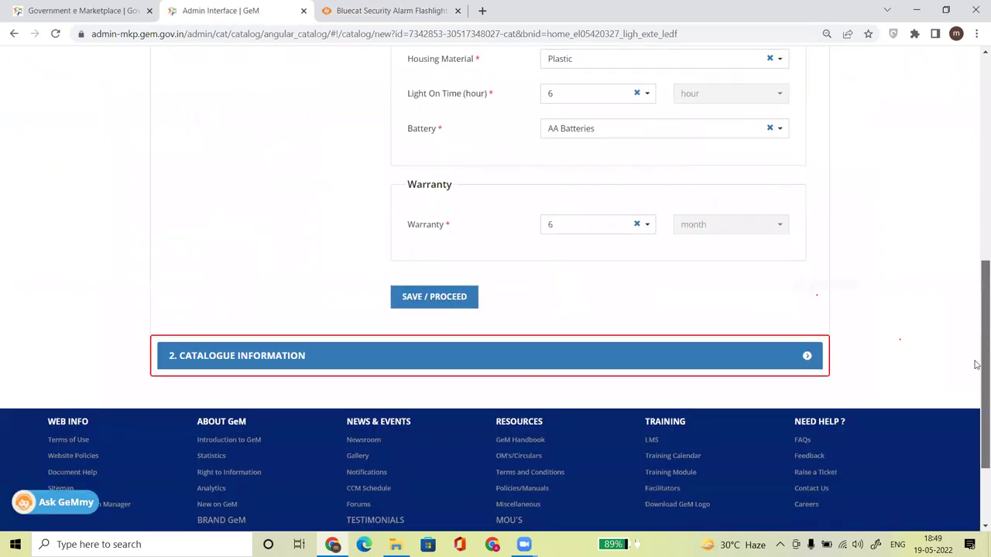
Expand Catalogue Information and paste the Sinicon product title into the Model field.
{"action": "scroll", "coordinate": [533, 387], "scroll_direction": "down", "scroll_amount": 4}
{"action": "left_click", "coordinate": [426, 267]}
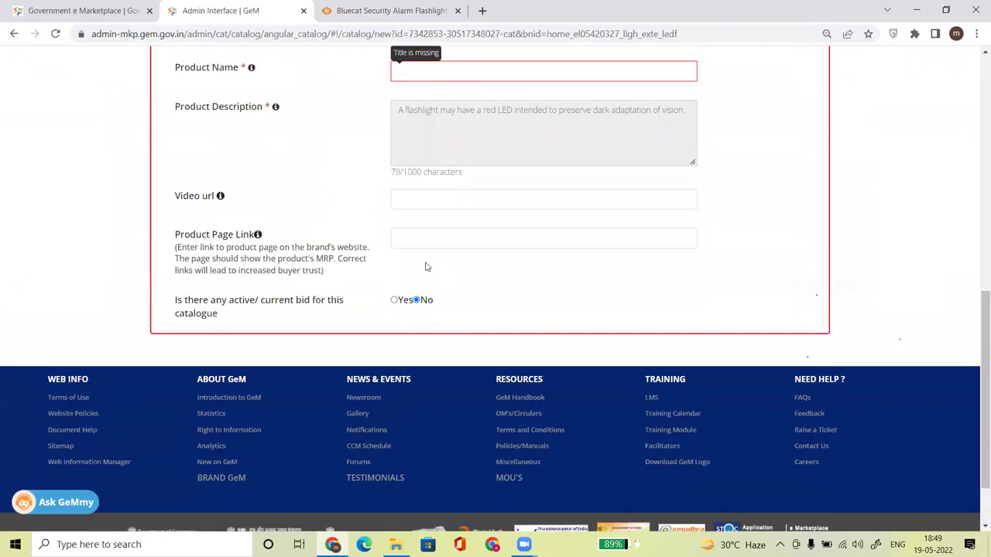
{"action": "left_click_drag", "start_coordinate": [975, 361], "coordinate": [966, 296]}
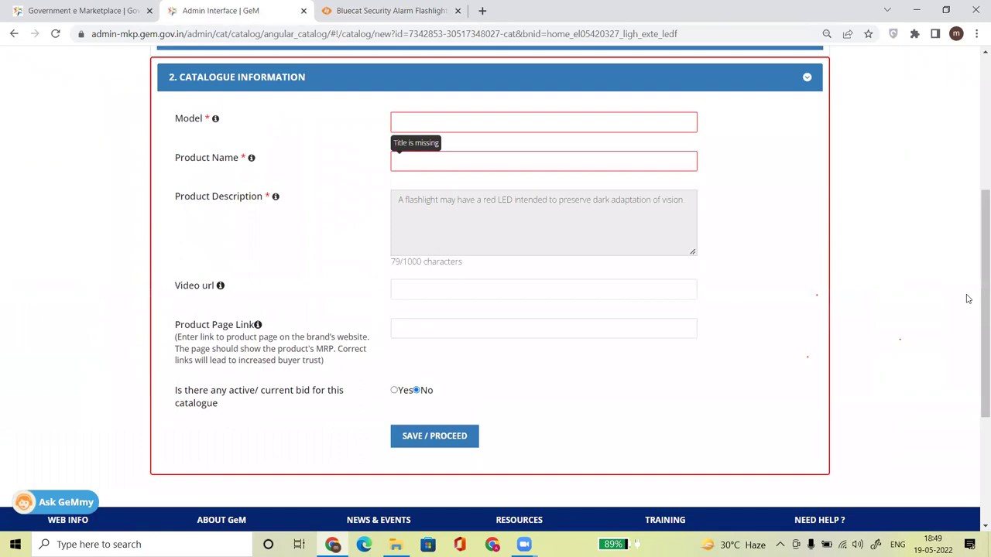
{"action": "left_click", "coordinate": [433, 124]}
{"action": "left_click", "coordinate": [365, 20]}
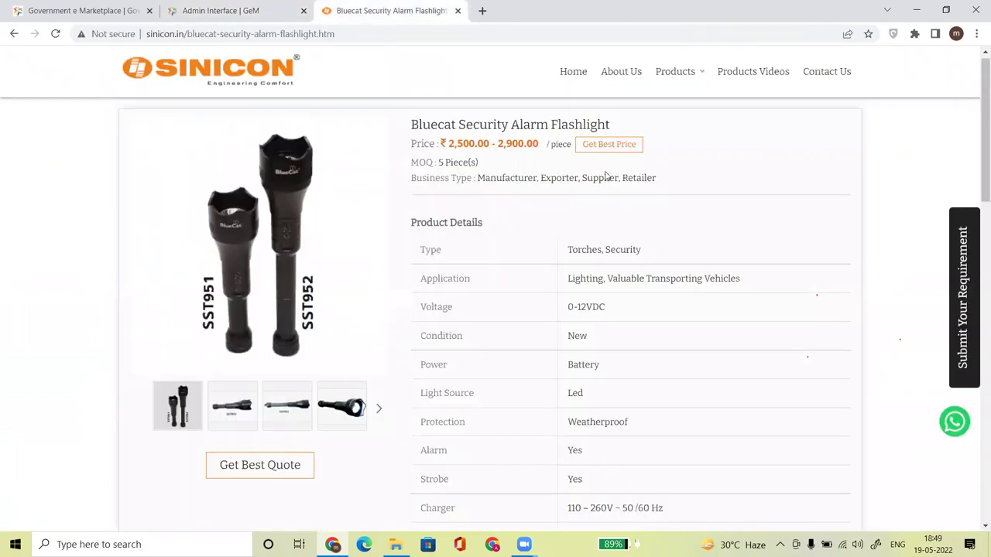
{"action": "mouse_move", "coordinate": [411, 125]}
{"action": "left_mouse_down"}
{"action": "mouse_move", "coordinate": [607, 128]}
{"action": "mouse_move", "coordinate": [412, 114]}
{"action": "left_mouse_up"}
{"action": "key", "text": "ctrl+c"}
{"action": "left_click", "coordinate": [619, 124]}
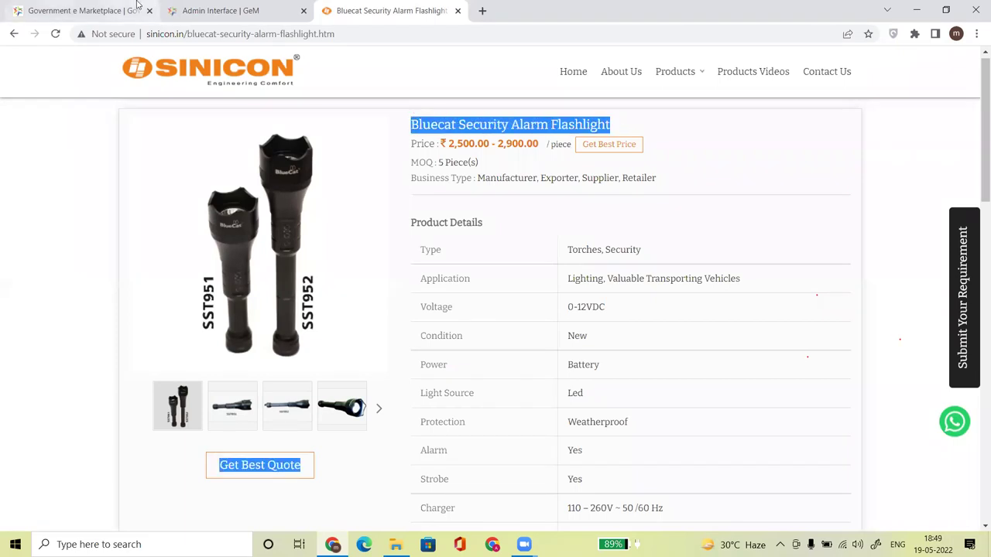
{"action": "left_click", "coordinate": [192, 16]}
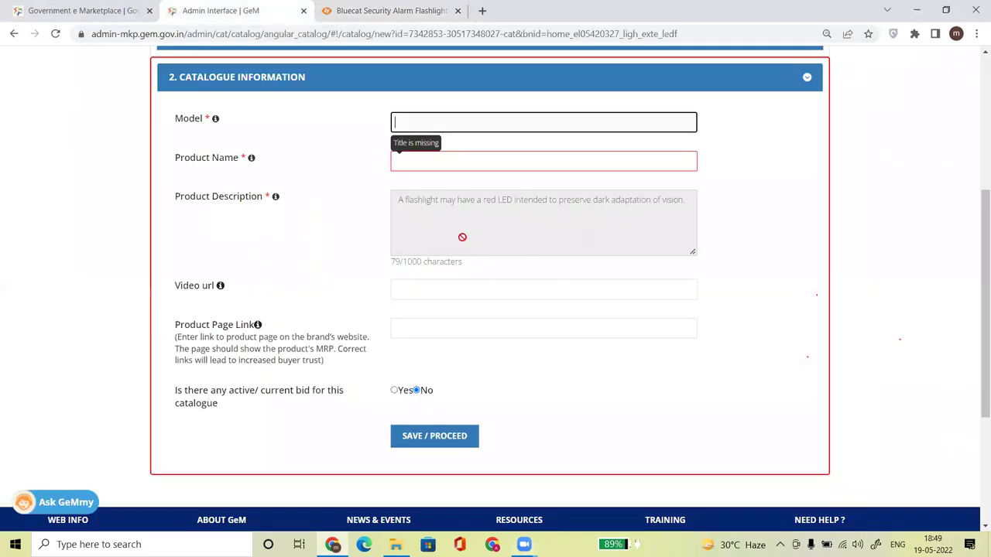
{"action": "key", "text": "ctrl+v"}
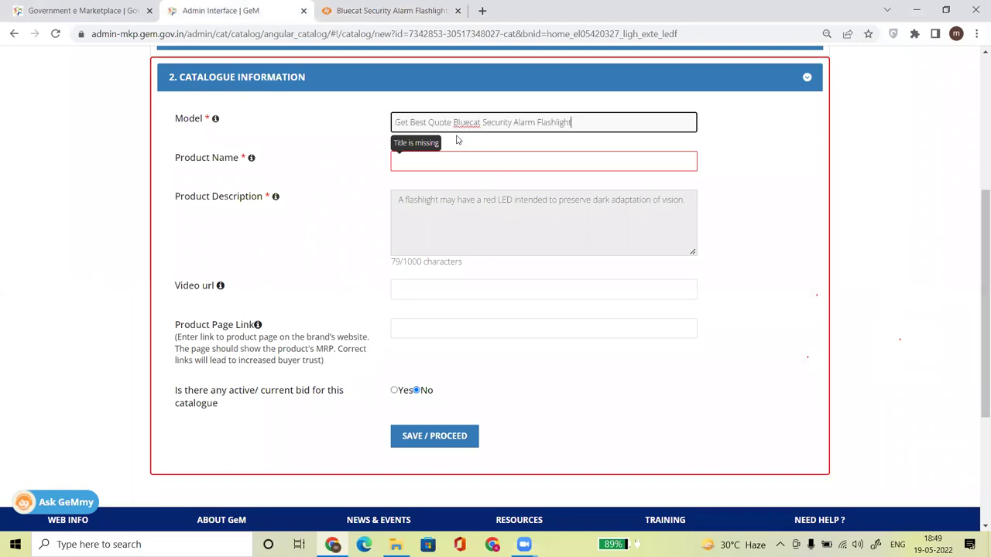
Copy the full title 'Bluecat Security Alarm Flashlight' and remove the extra 'Get Best Quote' words from Model.
{"action": "left_click", "coordinate": [382, 17]}
{"action": "left_click", "coordinate": [436, 129]}
{"action": "left_click_drag", "start_coordinate": [411, 125], "coordinate": [618, 129]}
{"action": "key", "text": "ctrl+c"}
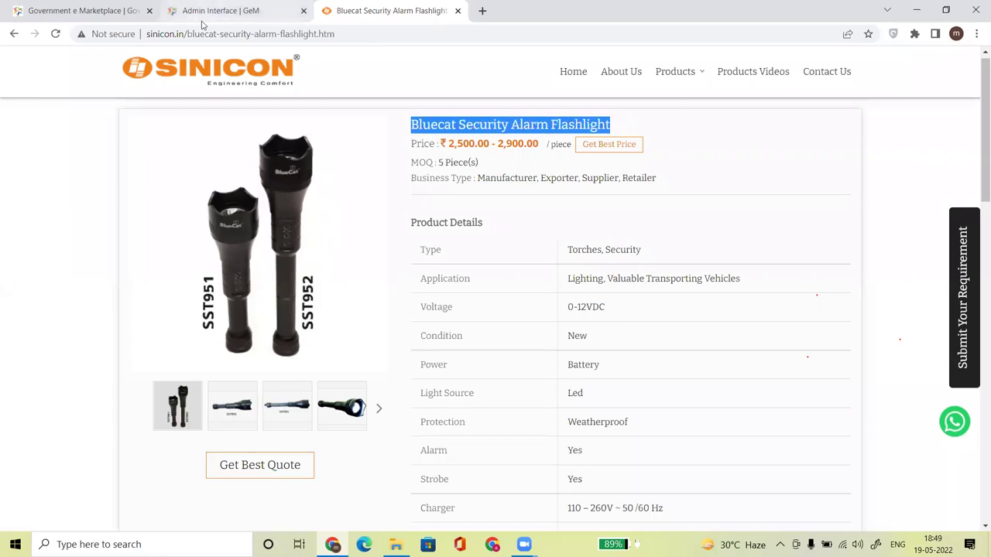
{"action": "left_click", "coordinate": [203, 21]}
{"action": "left_click_drag", "start_coordinate": [595, 128], "coordinate": [550, 123]}
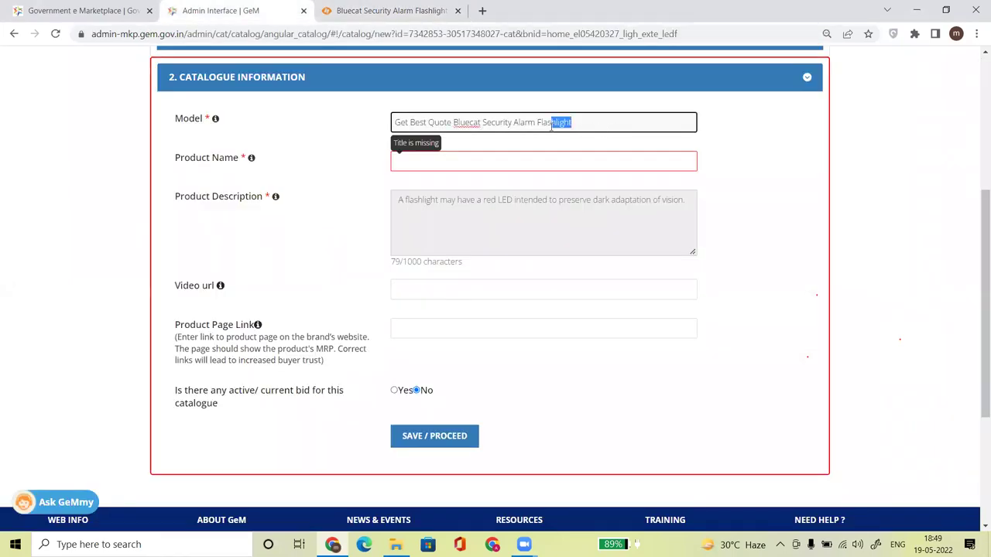
{"action": "left_click_drag", "start_coordinate": [455, 122], "coordinate": [351, 128]}
{"action": "key", "text": "BackSpace"}
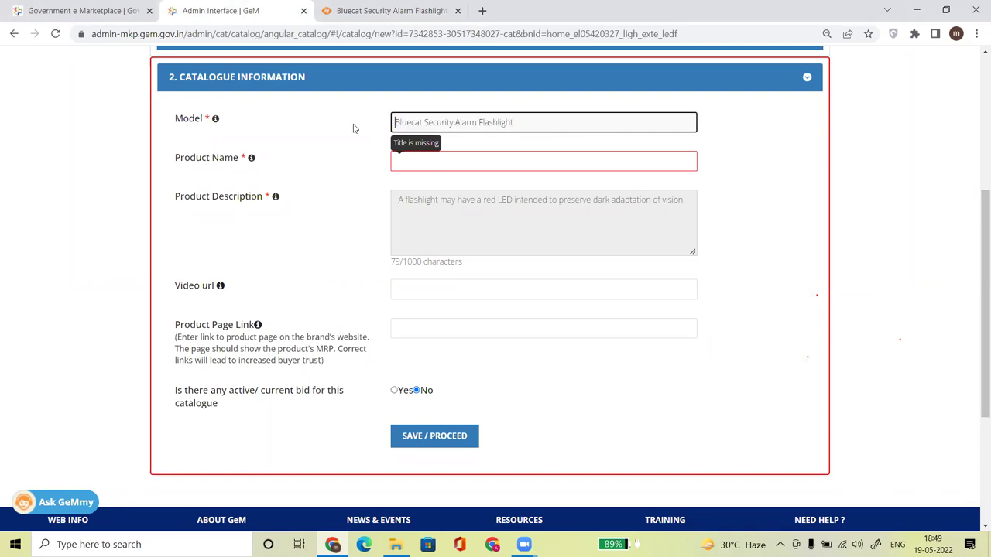
Paste 'Bluecat Security Alarm Flashlight' into the Product Name field.
{"action": "left_click", "coordinate": [438, 164]}
{"action": "key", "text": "ctrl+v"}
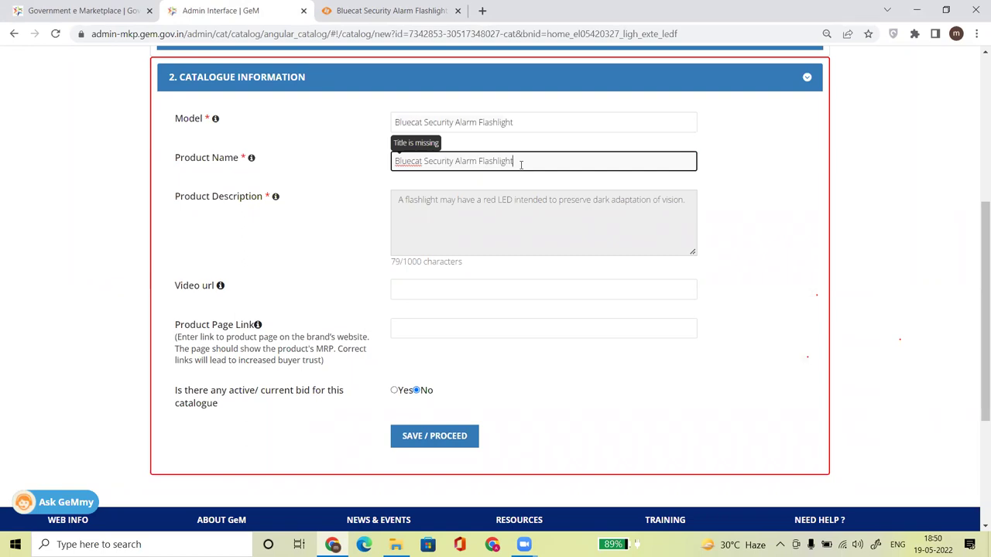
{"action": "left_click", "coordinate": [380, 22]}
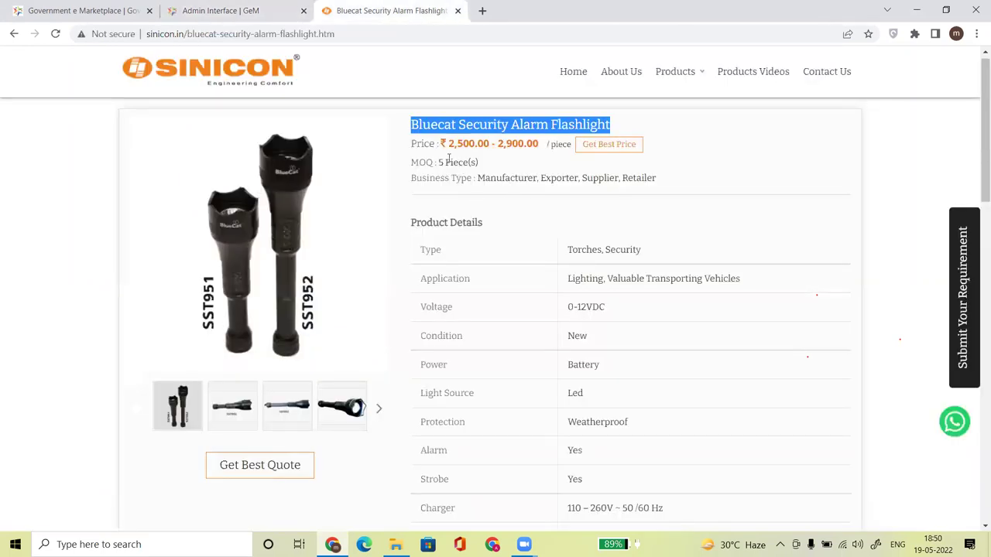
{"action": "left_click", "coordinate": [693, 174]}
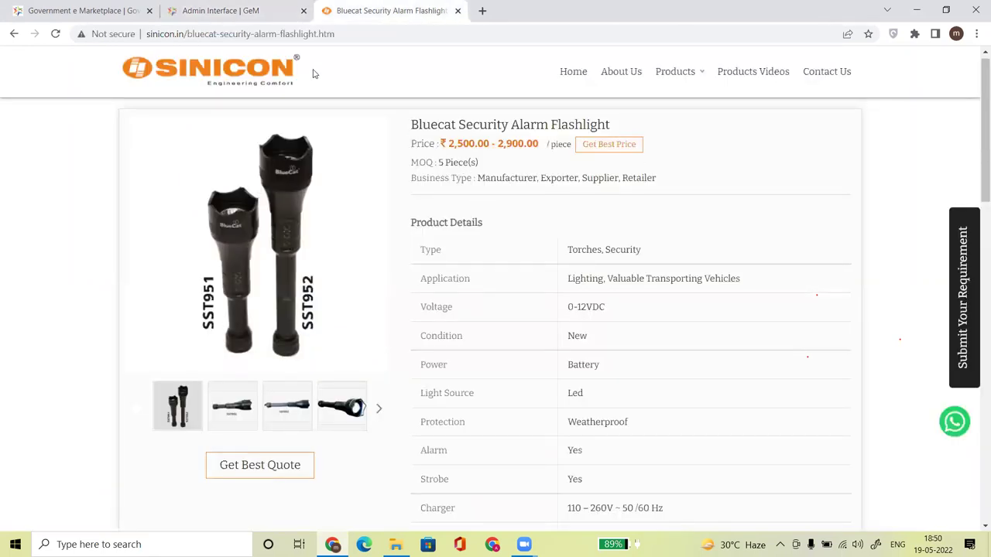
{"action": "left_click", "coordinate": [228, 11]}
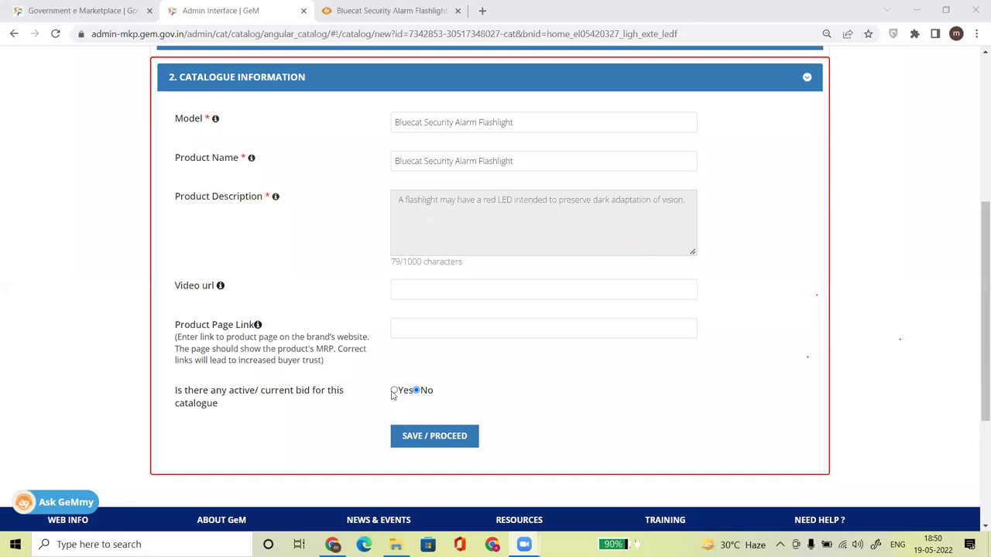
Open the GeM ongoing bids search page alongside the catalogue form.
{"action": "left_click", "coordinate": [44, 10]}
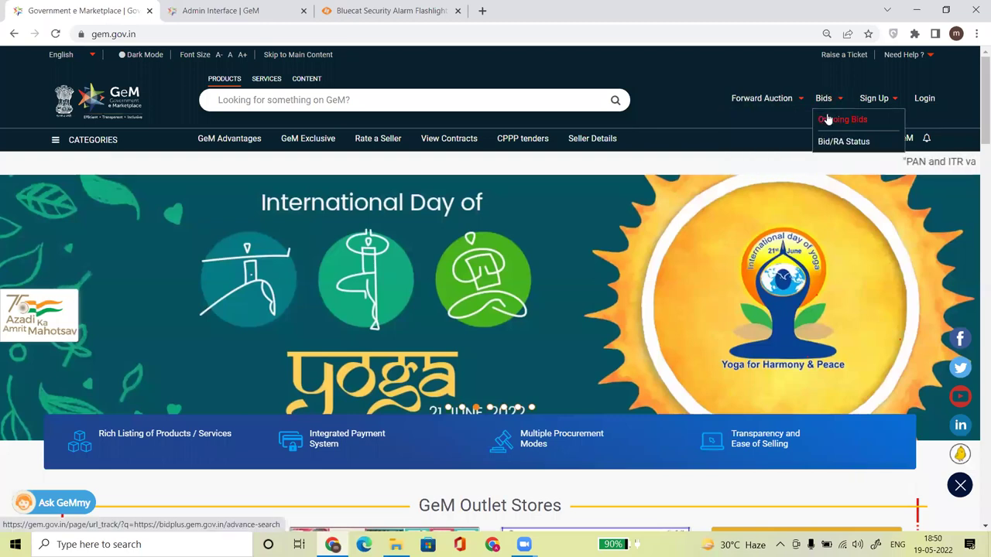
{"action": "left_click", "coordinate": [827, 119]}
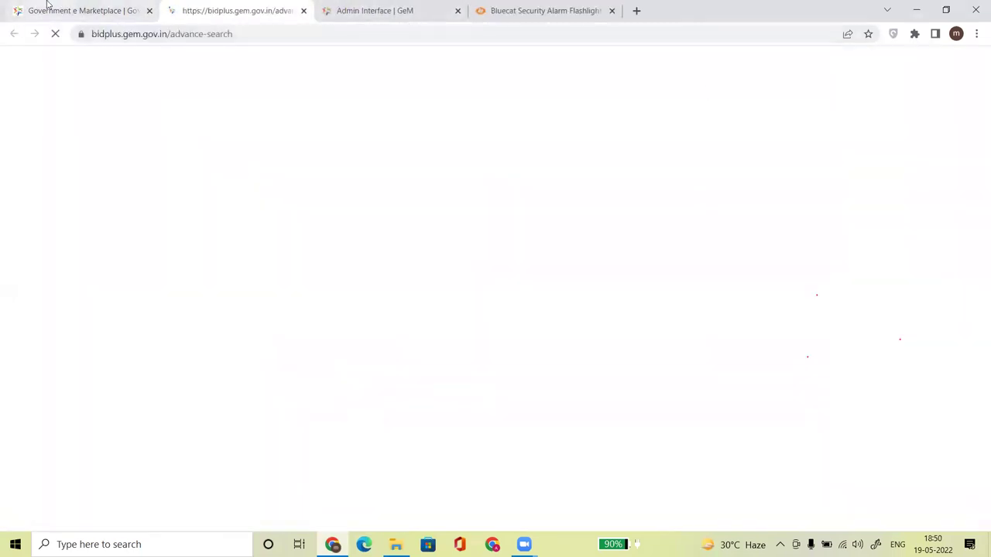
{"action": "left_click", "coordinate": [49, 8]}
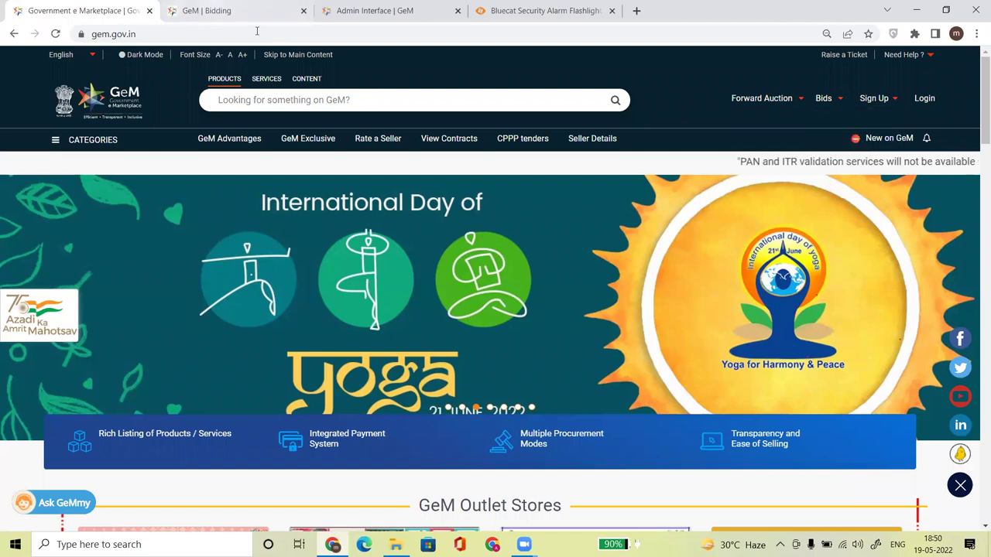
{"action": "key", "text": "ctrl+Tab"}
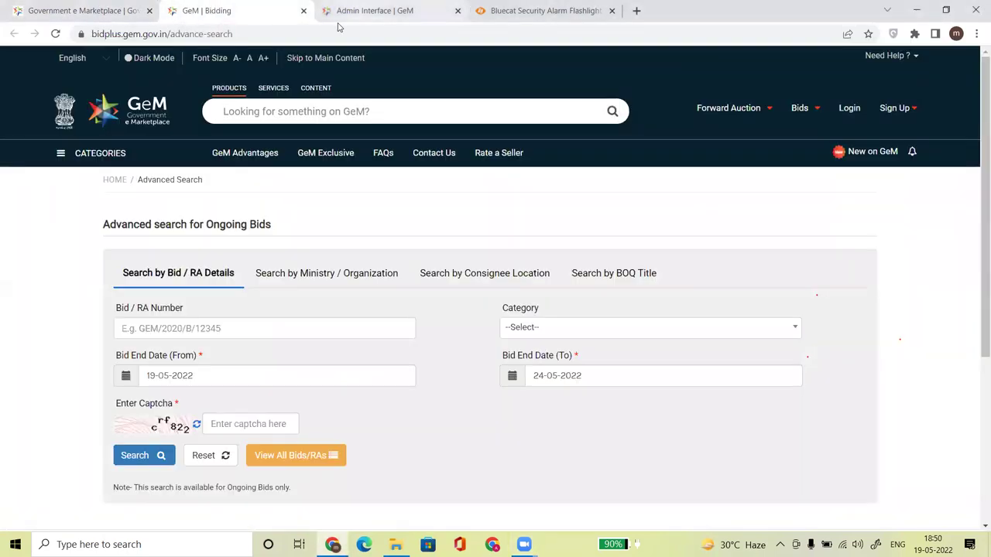
{"action": "left_click", "coordinate": [338, 18]}
{"action": "scroll", "coordinate": [976, 239], "scroll_direction": "up", "scroll_amount": 5}
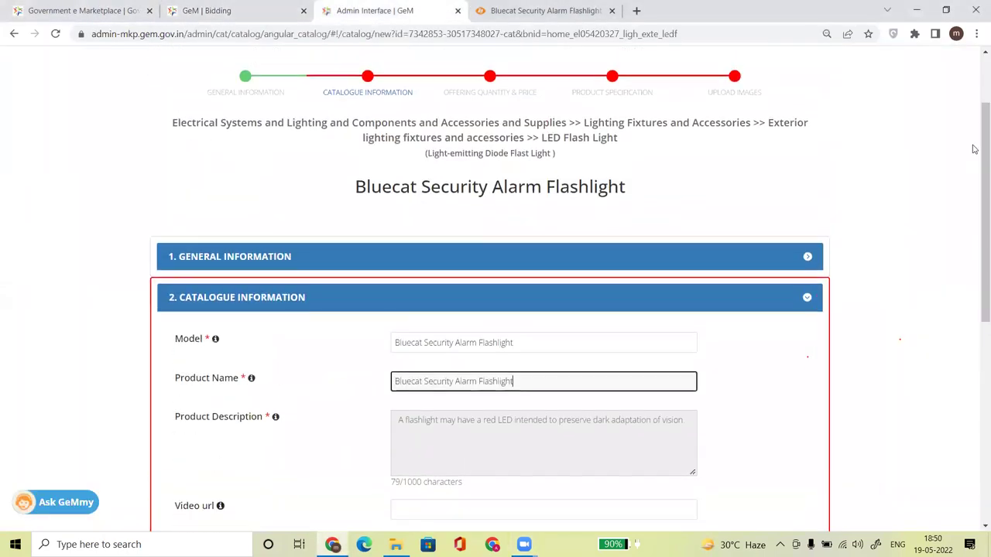
Search ongoing Led Flash Light bids ending 31-05-2022 with the captcha; no records are found.
{"action": "left_click_drag", "start_coordinate": [542, 138], "coordinate": [621, 145]}
{"action": "key", "text": "ctrl+c"}
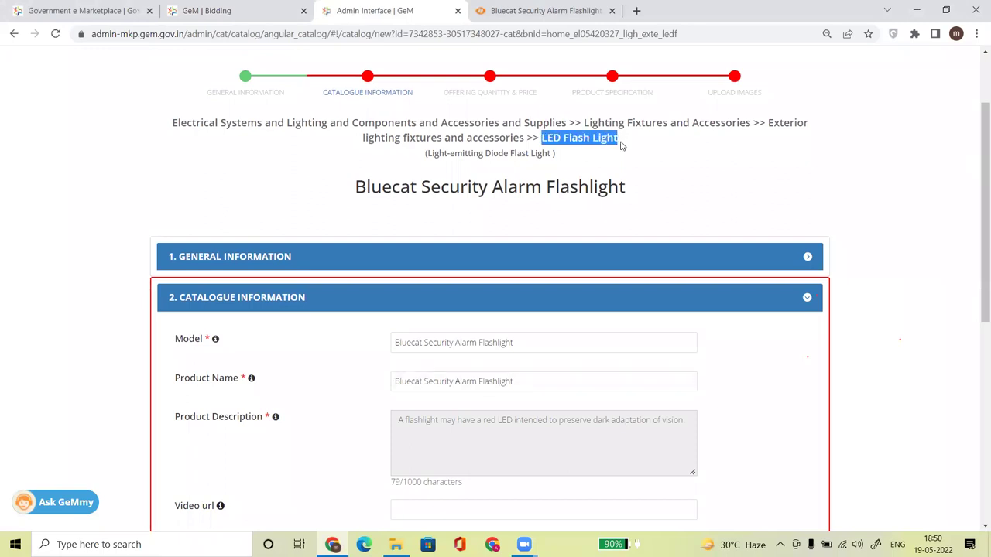
{"action": "key", "text": "ctrl+shift+Tab"}
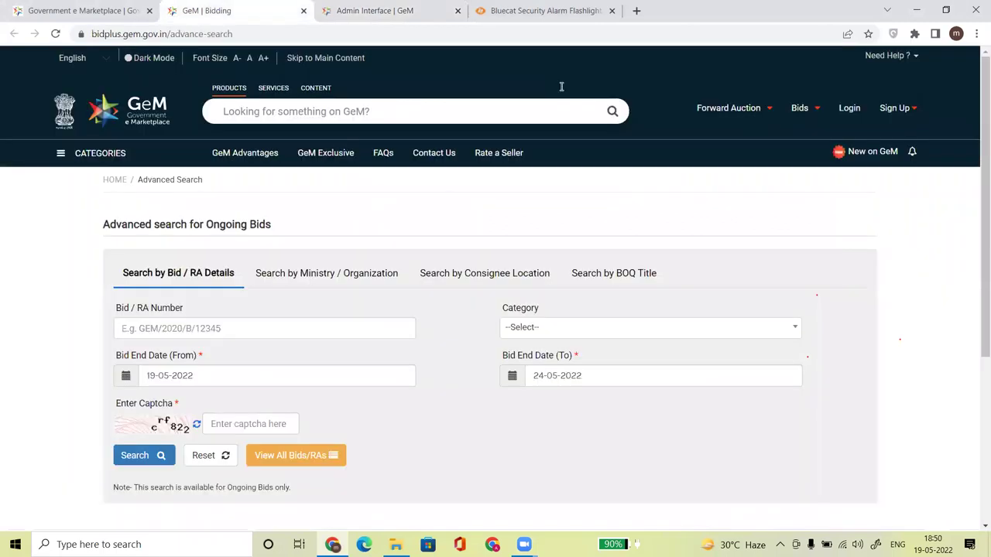
{"action": "left_click", "coordinate": [574, 329]}
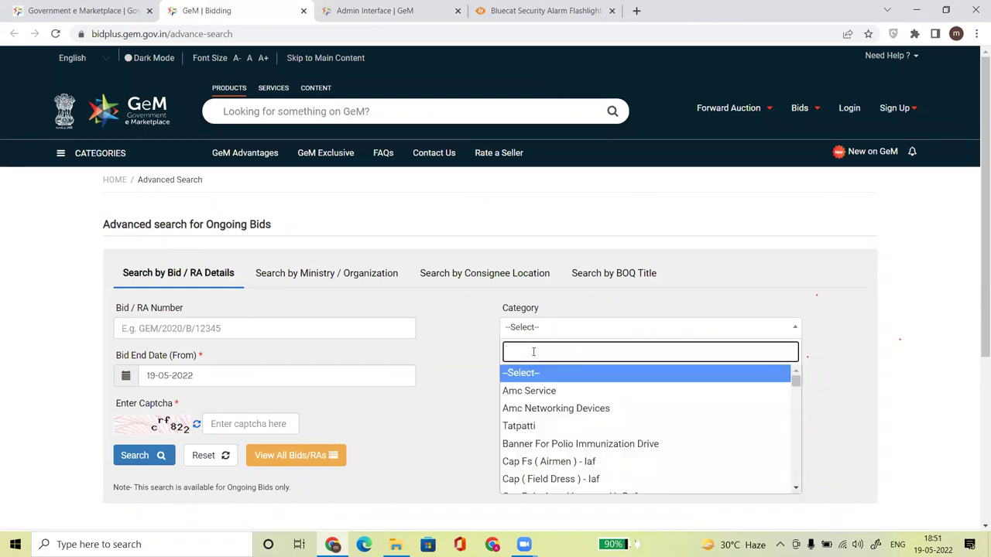
{"action": "key", "text": "ctrl+v"}
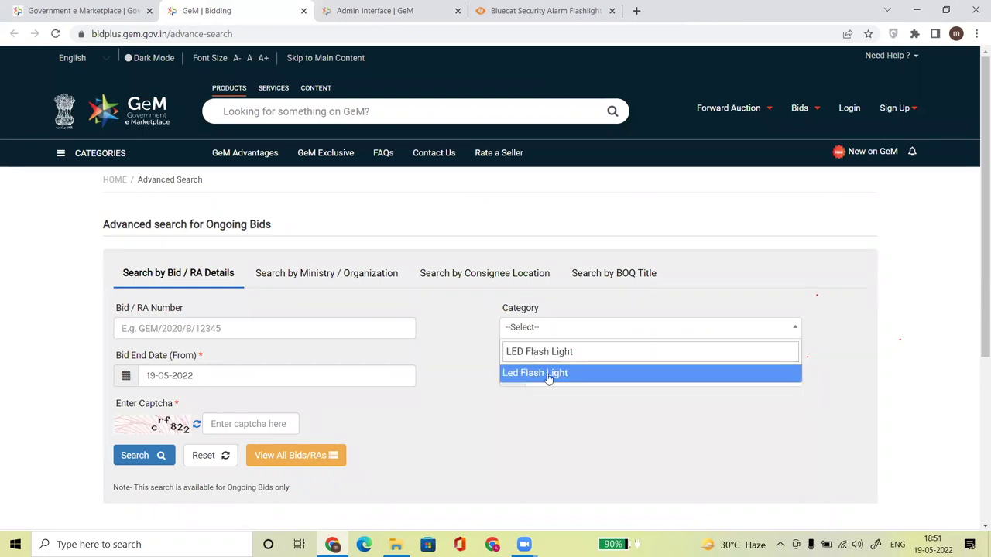
{"action": "left_click", "coordinate": [549, 375]}
{"action": "left_click", "coordinate": [593, 353]}
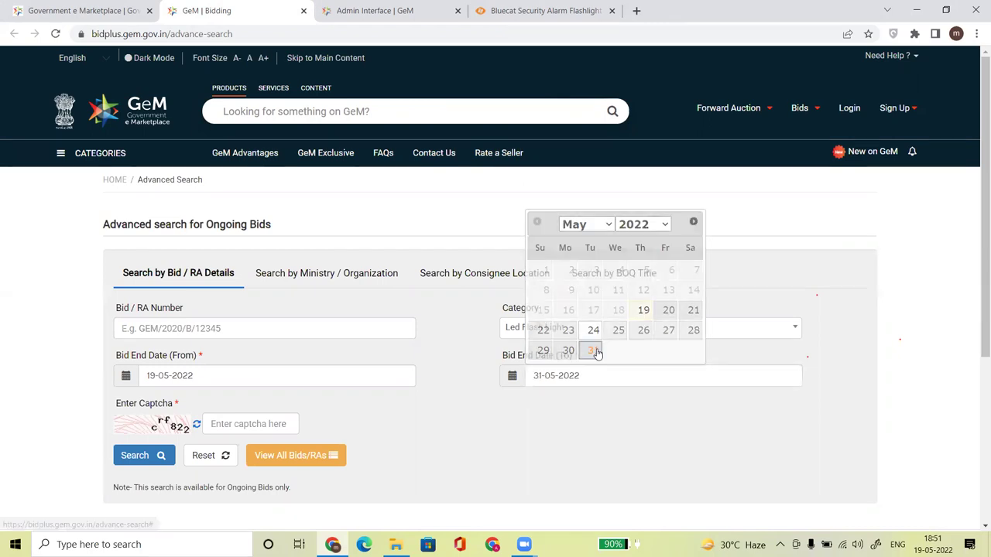
{"action": "left_click", "coordinate": [241, 423]}
{"action": "type", "text": "crf82"}
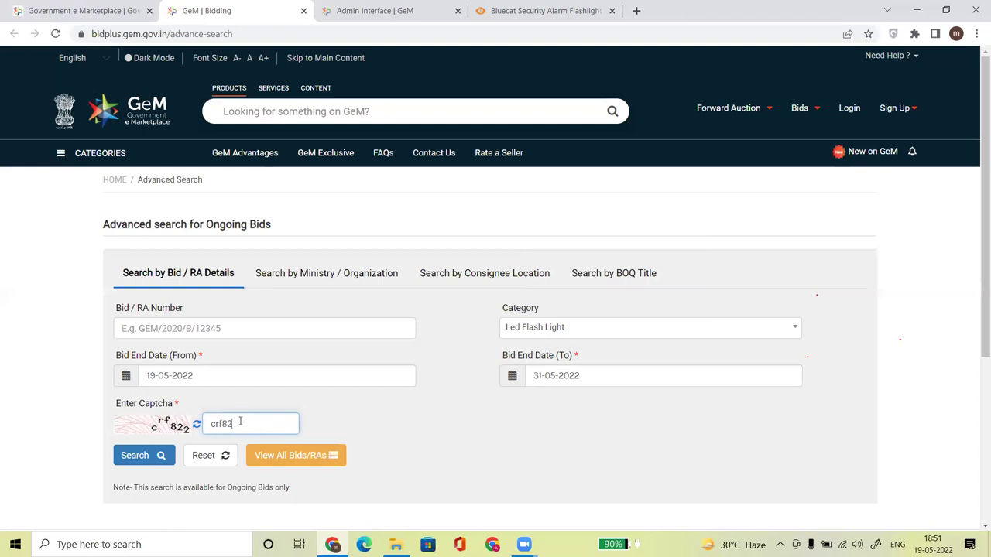
{"action": "left_click", "coordinate": [151, 456]}
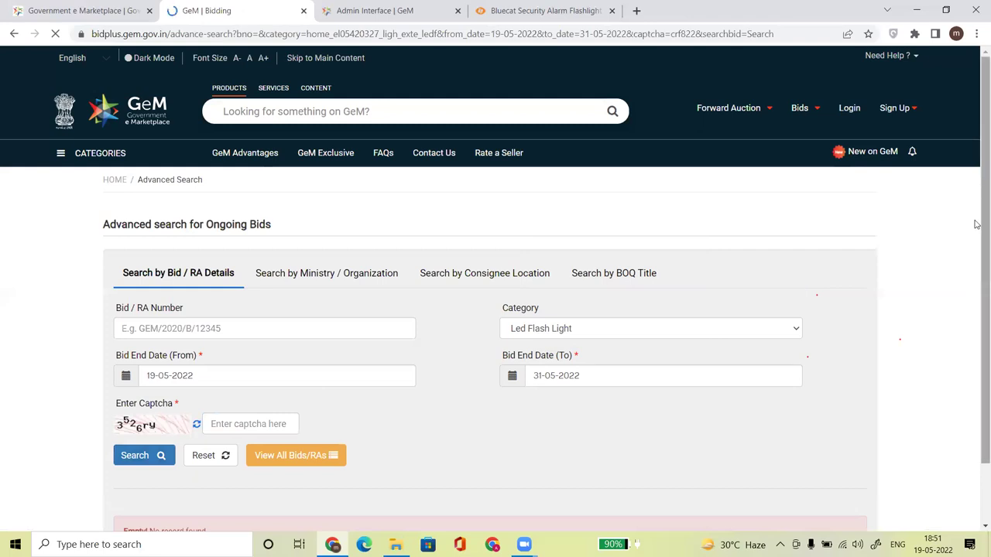
{"action": "scroll", "coordinate": [975, 223], "scroll_direction": "down", "scroll_amount": 1}
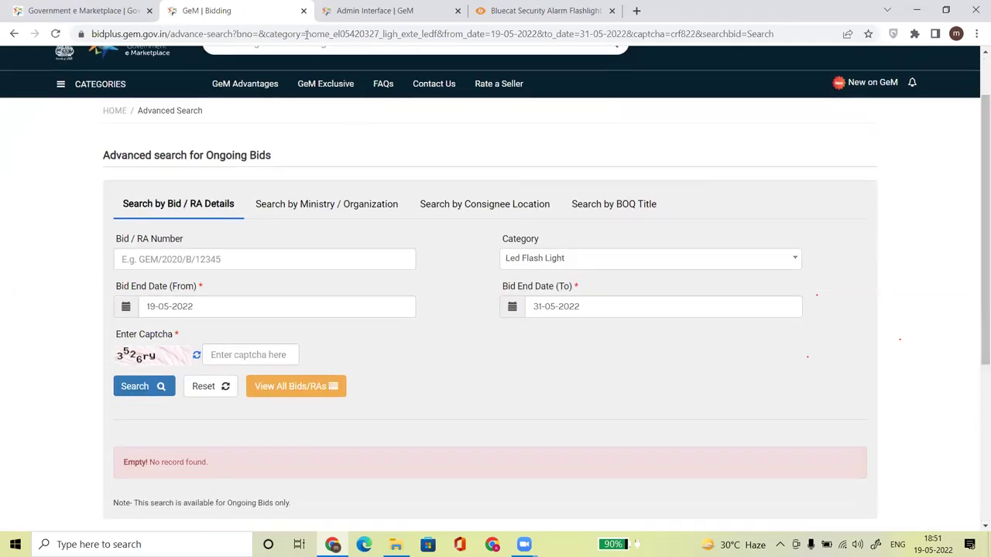
{"action": "left_click", "coordinate": [385, 11]}
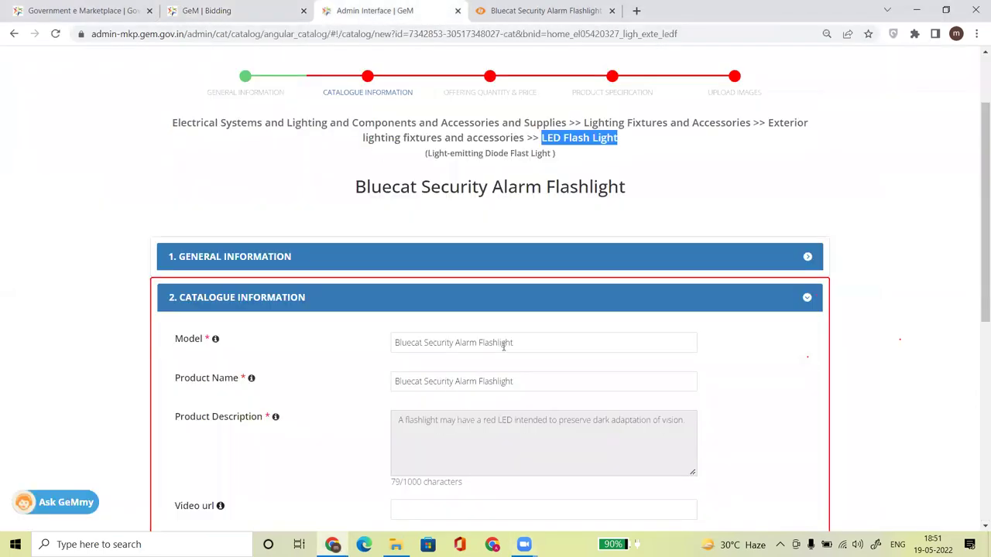
Answer No to having an active bid on this catalogue and save the catalogue information.
{"action": "left_click_drag", "start_coordinate": [977, 219], "coordinate": [978, 356]}
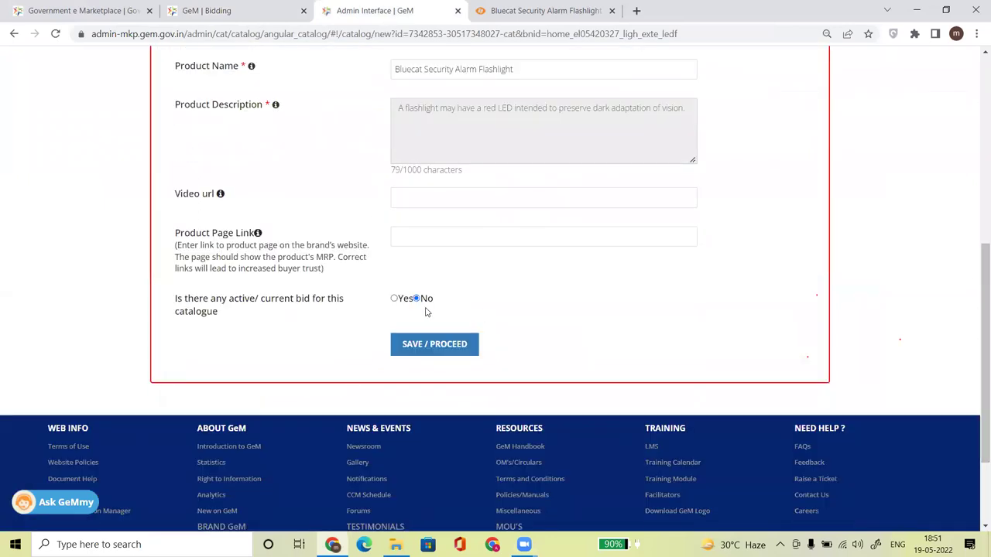
{"action": "left_click", "coordinate": [394, 298]}
{"action": "left_click", "coordinate": [405, 316]}
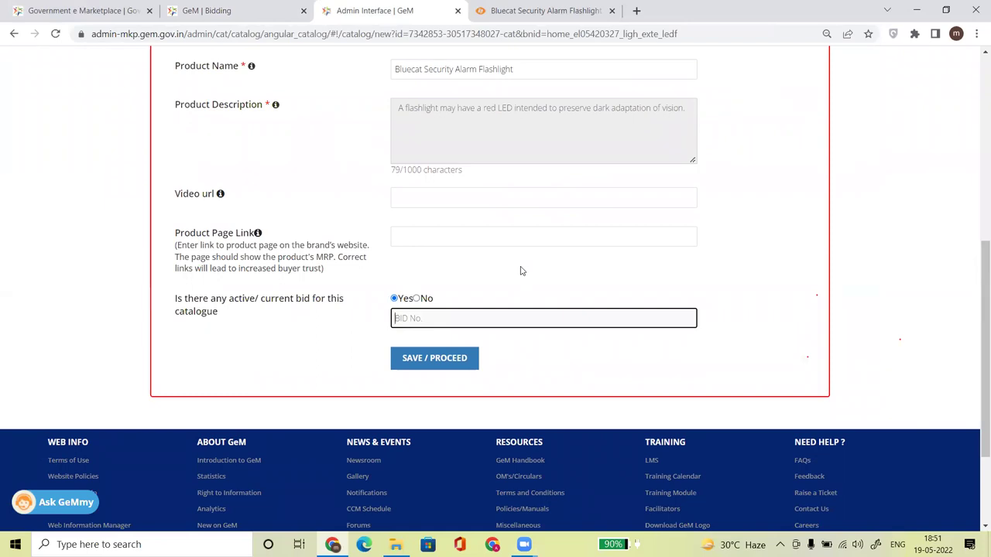
{"action": "left_click", "coordinate": [417, 298]}
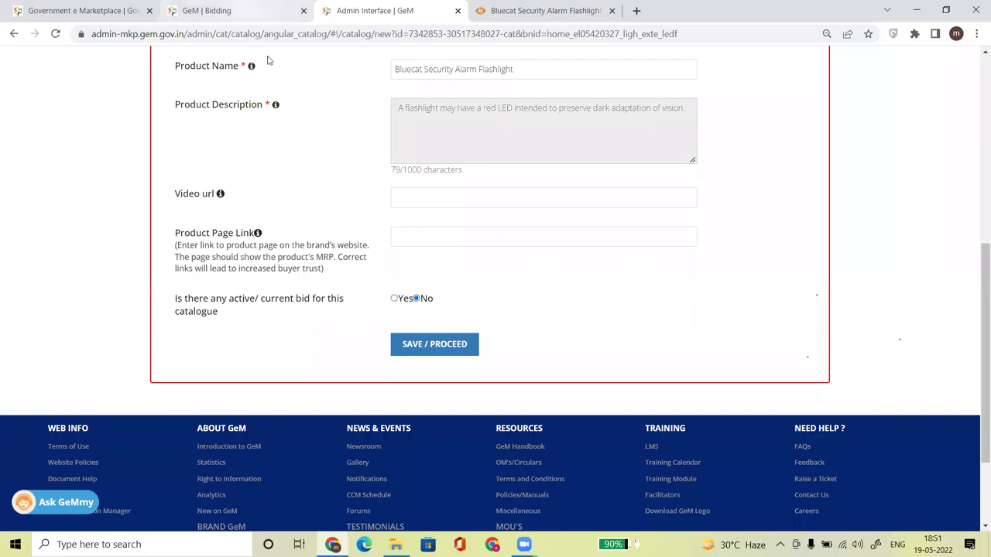
{"action": "key", "text": "ctrl+shift+Tab"}
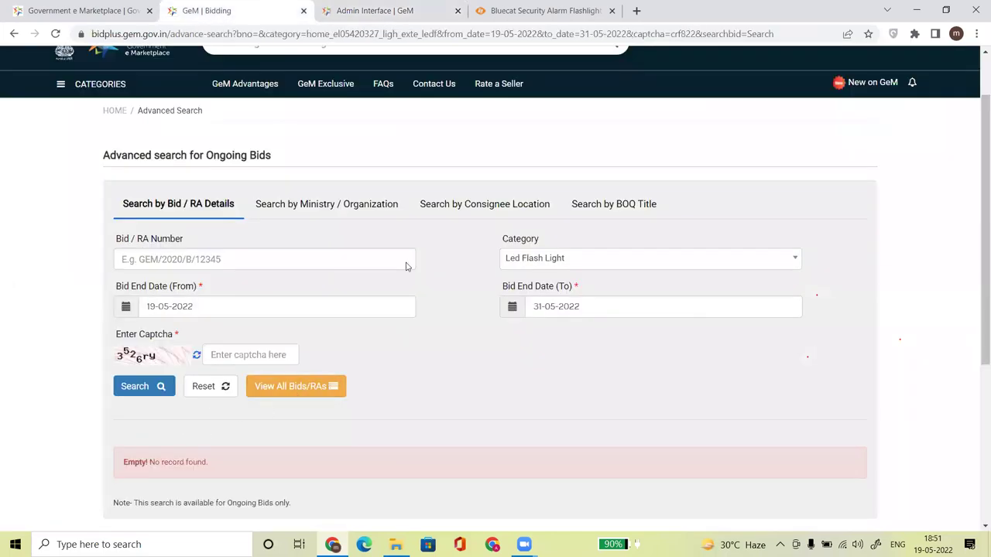
{"action": "key", "text": "ctrl+Tab"}
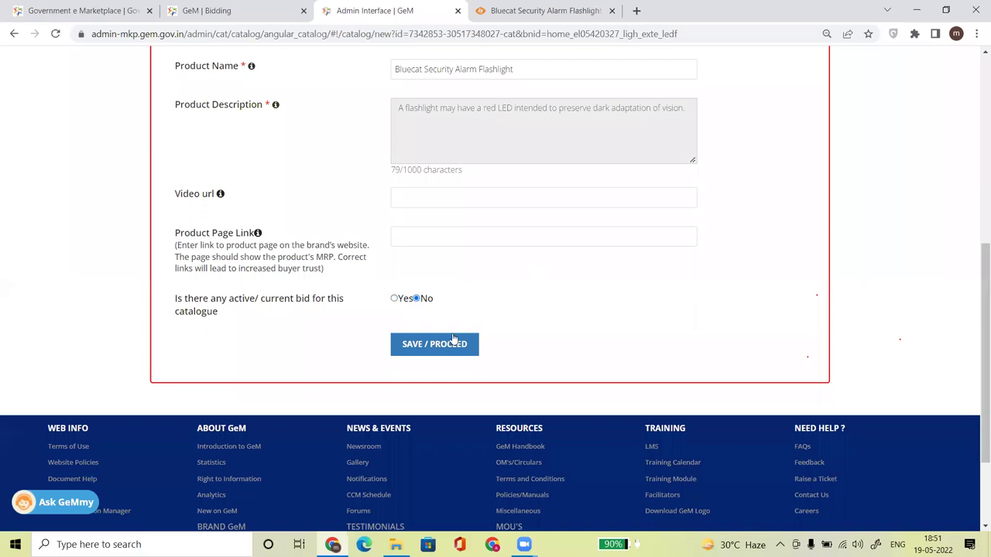
{"action": "left_click", "coordinate": [435, 347]}
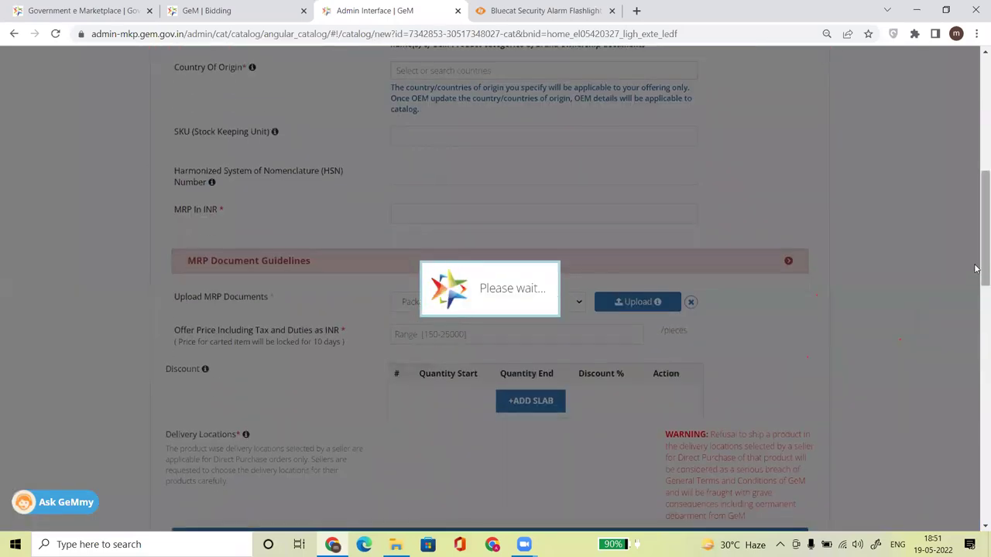
Set the Country Of Origin to India.
{"action": "scroll", "coordinate": [387, 253], "scroll_direction": "up", "scroll_amount": 4}
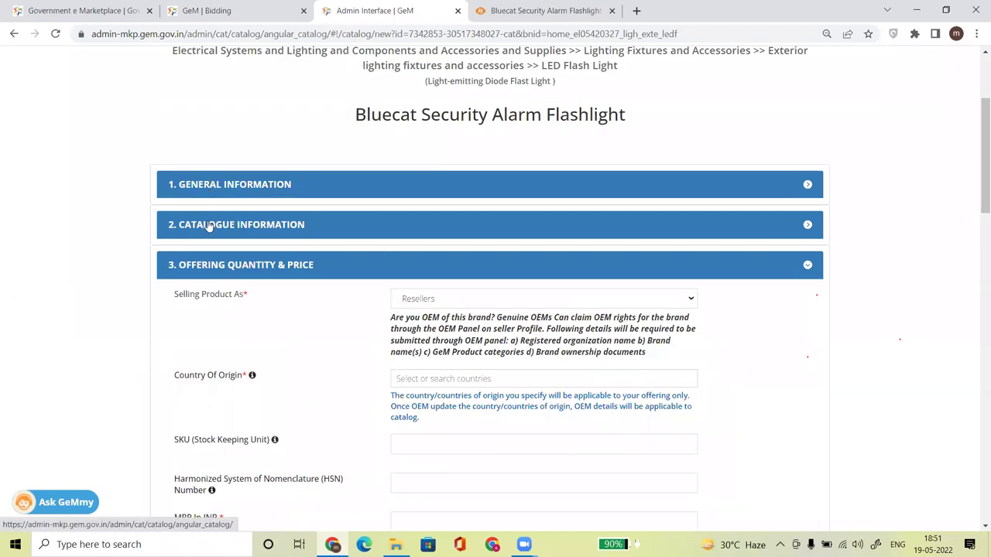
{"action": "scroll", "coordinate": [463, 196], "scroll_direction": "up", "scroll_amount": 2}
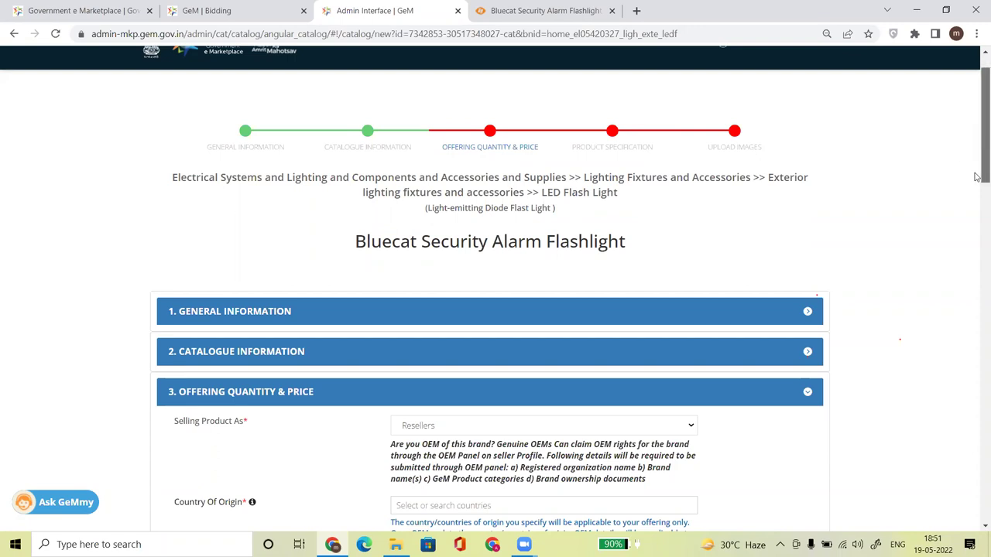
{"action": "left_click_drag", "start_coordinate": [984, 125], "coordinate": [984, 200]}
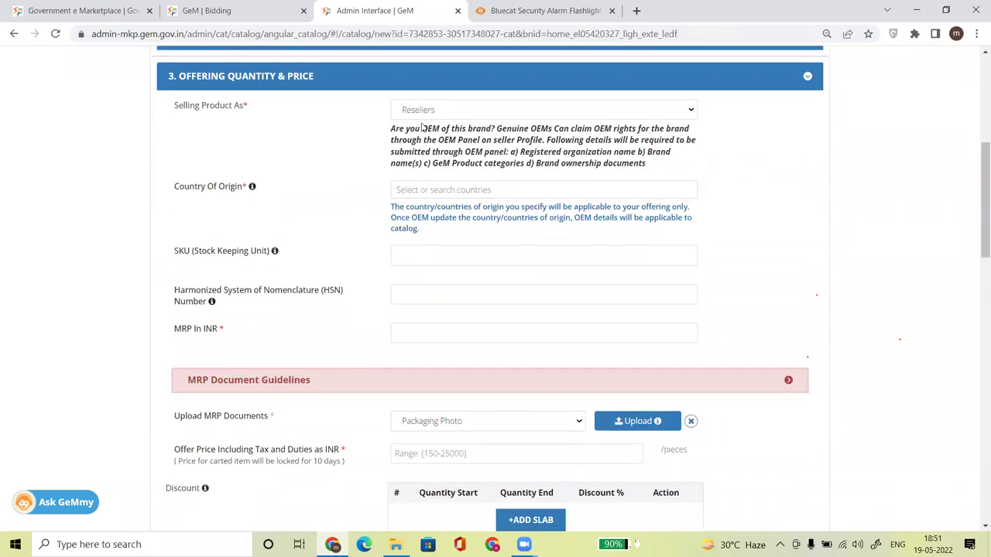
{"action": "left_click", "coordinate": [423, 190]}
{"action": "type", "text": "ind"}
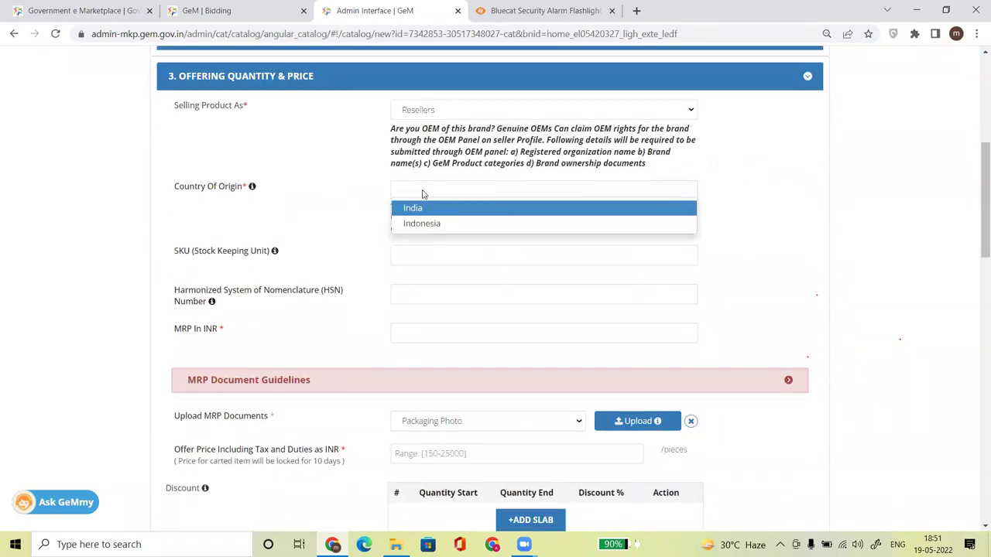
{"action": "key", "text": "Return"}
{"action": "left_click", "coordinate": [804, 271]}
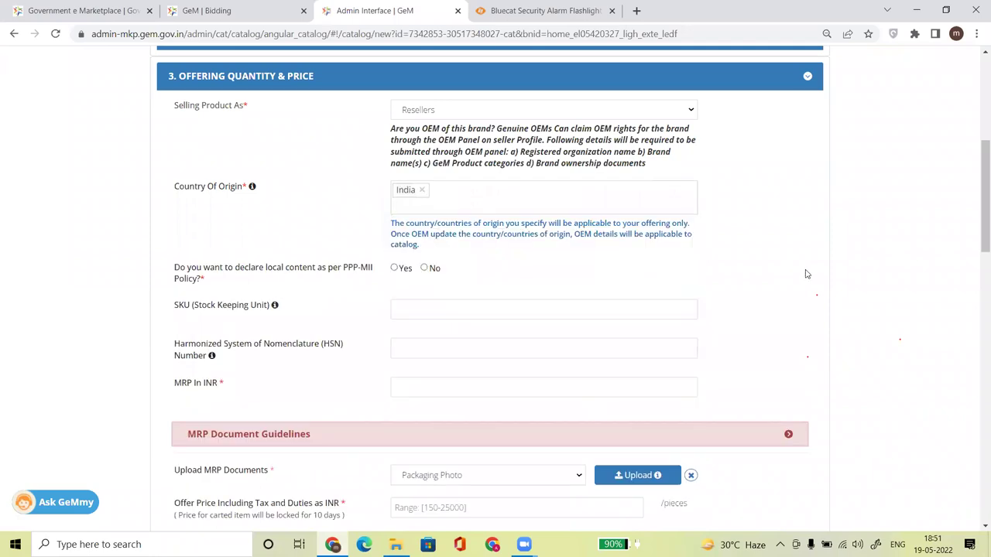
Select Yes for PPP-MII, declare 100% local content and accept the Make In India declaration.
{"action": "left_click", "coordinate": [395, 267]}
{"action": "left_click", "coordinate": [431, 312]}
{"action": "type", "text": "100"}
{"action": "left_click", "coordinate": [349, 361]}
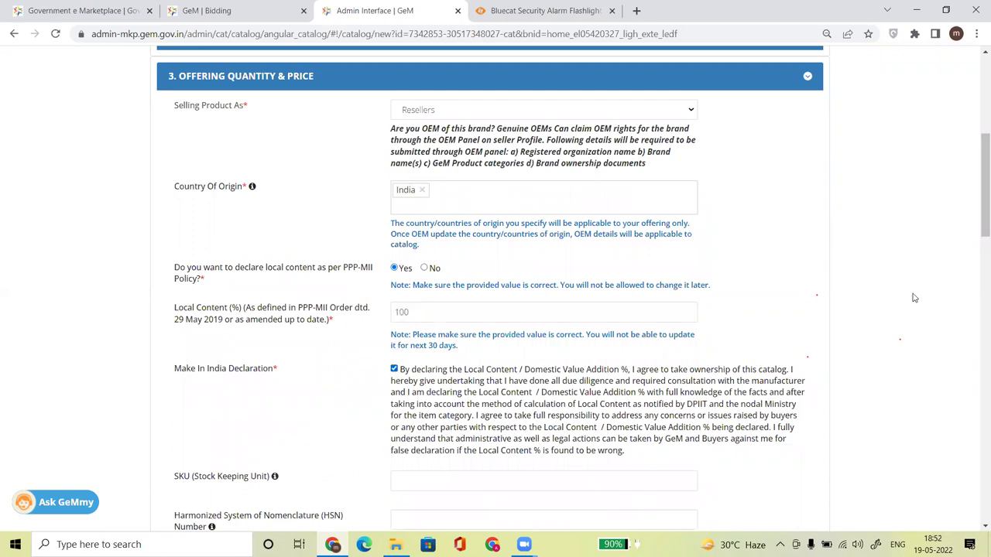
{"action": "left_click_drag", "start_coordinate": [978, 235], "coordinate": [977, 281]}
{"action": "left_click", "coordinate": [475, 261]}
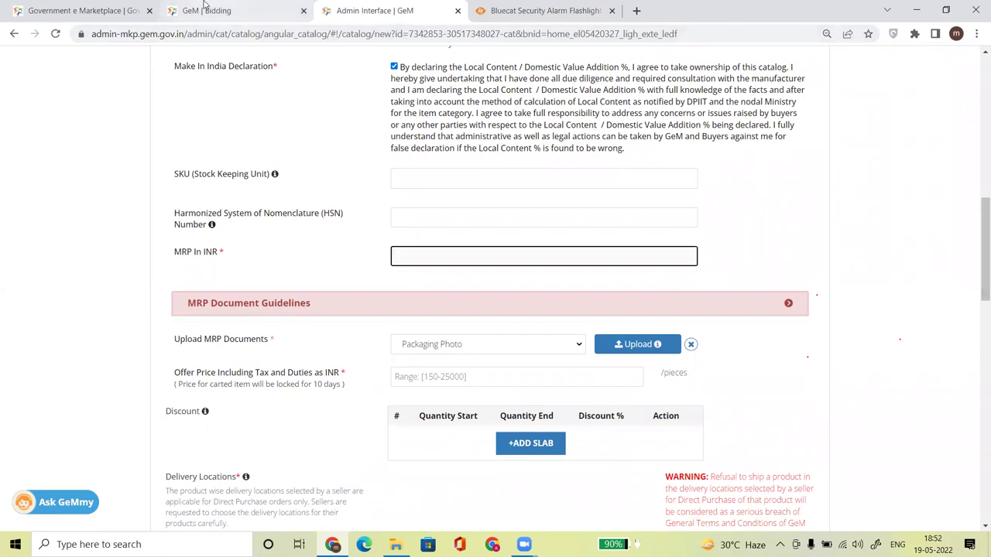
{"action": "left_click", "coordinate": [207, 10]}
{"action": "left_click", "coordinate": [375, 10]}
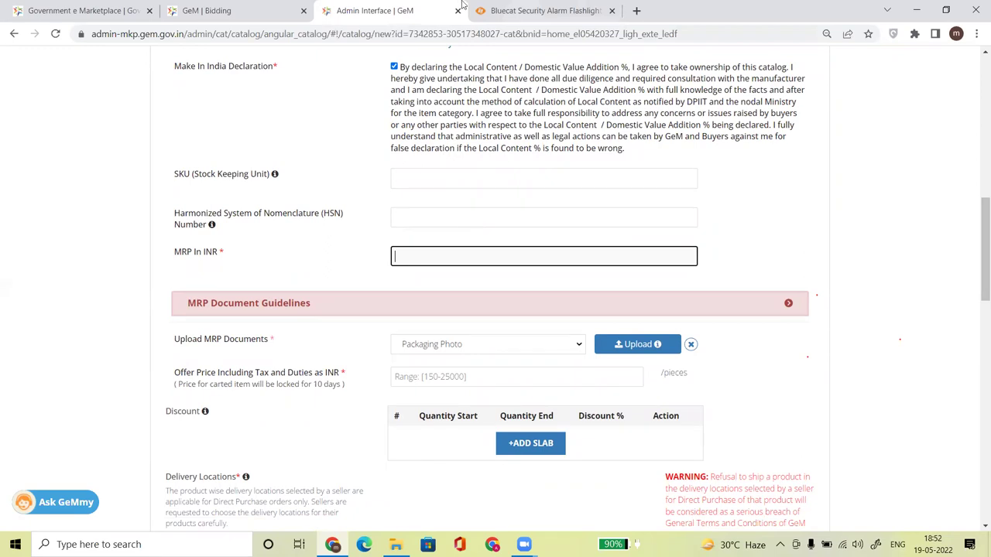
{"action": "left_click", "coordinate": [546, 10]}
Enter 5000 as MRP in INR, referencing the Sinicon ₹2,500.00–2,900.00 price range.
{"action": "left_click_drag", "start_coordinate": [450, 144], "coordinate": [536, 145]}
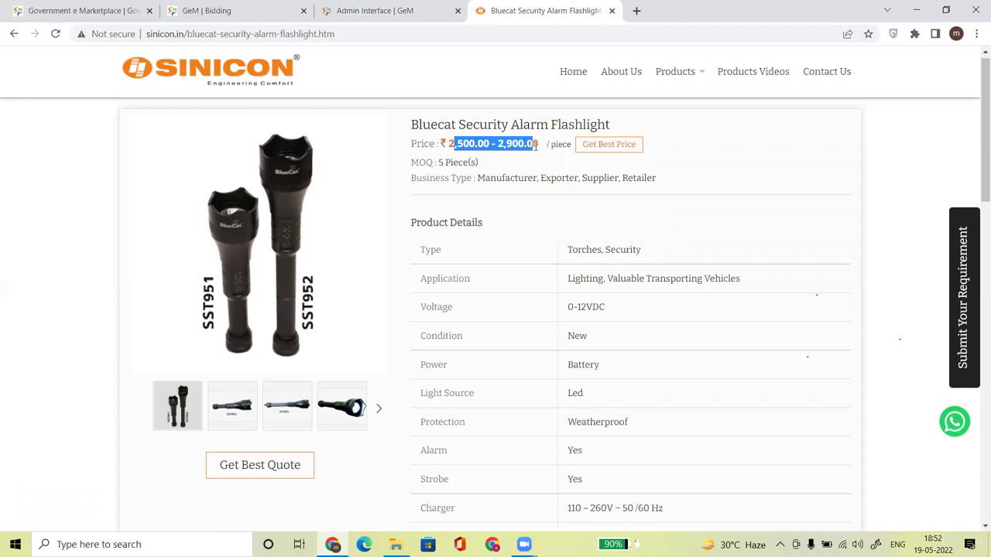
{"action": "left_click", "coordinate": [380, 11]}
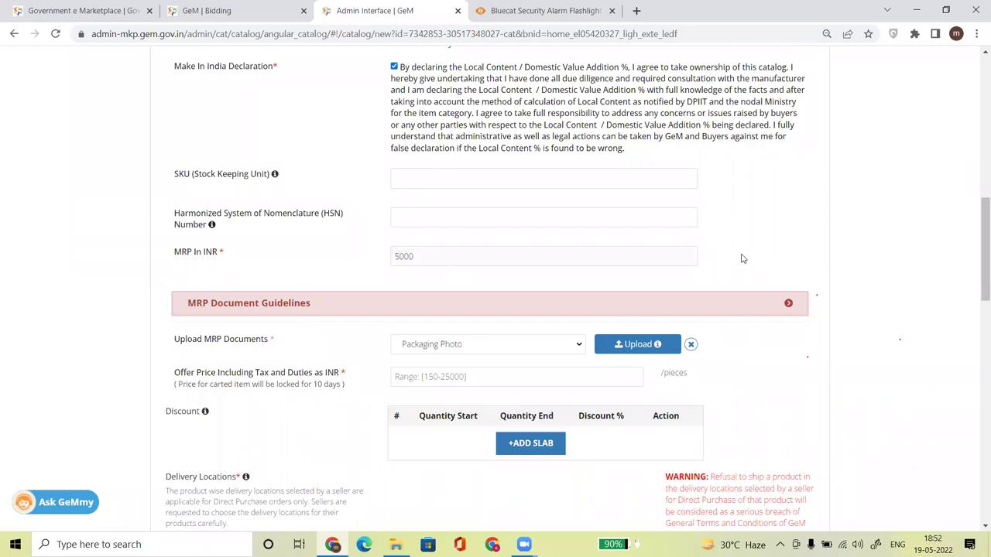
{"action": "left_click", "coordinate": [515, 10]}
{"action": "left_click", "coordinate": [533, 233]}
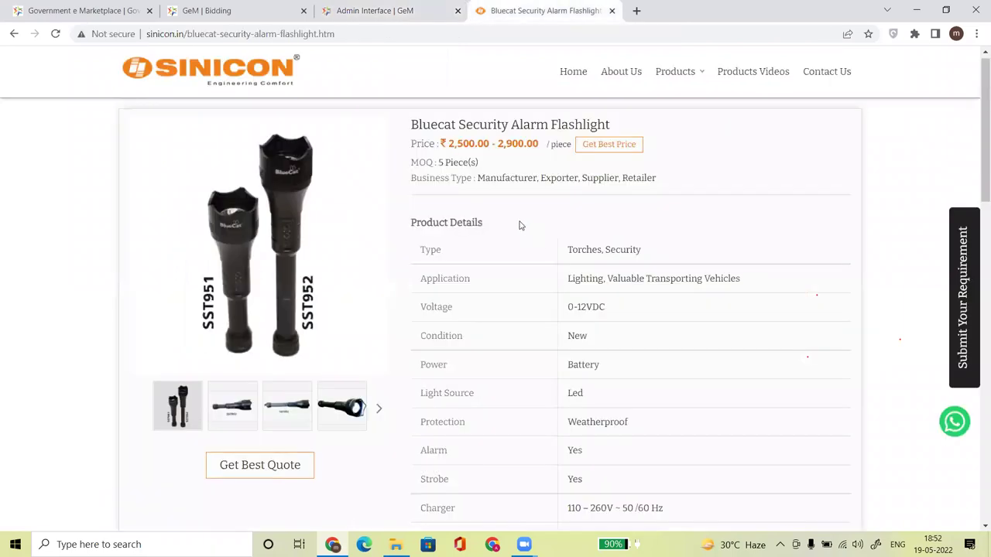
{"action": "left_click_drag", "start_coordinate": [448, 145], "coordinate": [545, 154]}
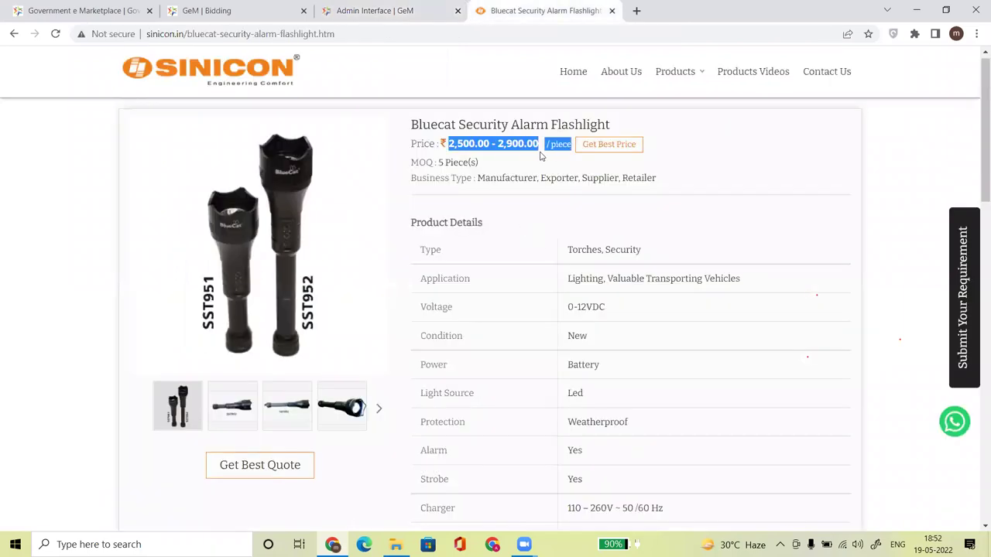
{"action": "left_click", "coordinate": [529, 157]}
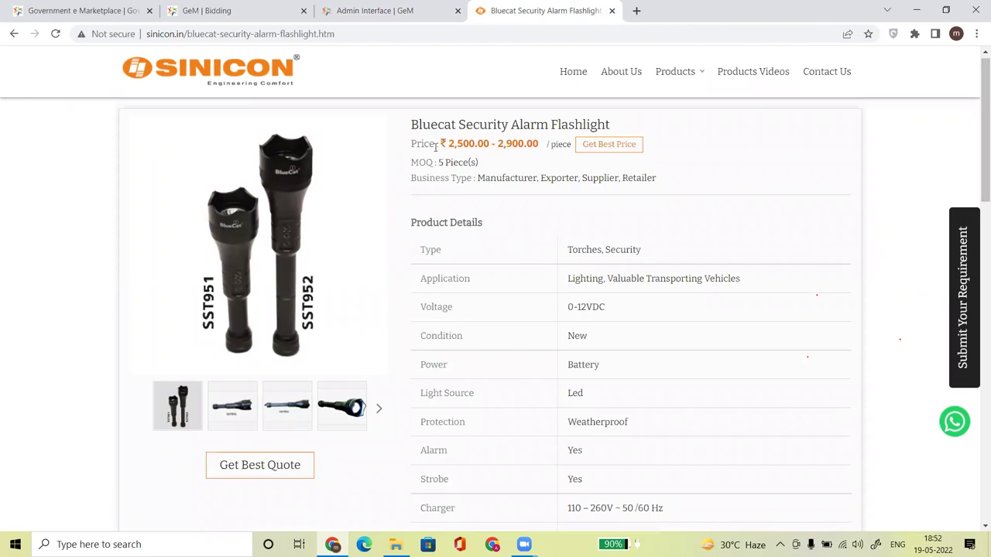
{"action": "mouse_move", "coordinate": [439, 145]}
{"action": "left_mouse_down"}
{"action": "mouse_move", "coordinate": [535, 147]}
{"action": "mouse_move", "coordinate": [449, 145]}
{"action": "left_mouse_up"}
{"action": "left_click", "coordinate": [530, 156]}
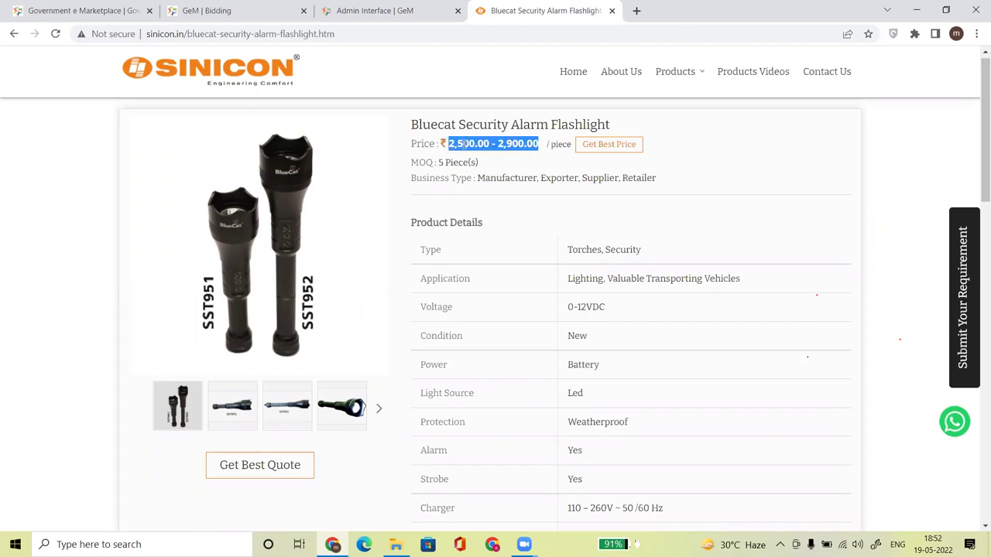
Use DevTools to change the Sinicon page's displayed price to ₹5,000 per piece.
{"action": "right_click", "coordinate": [461, 144]}
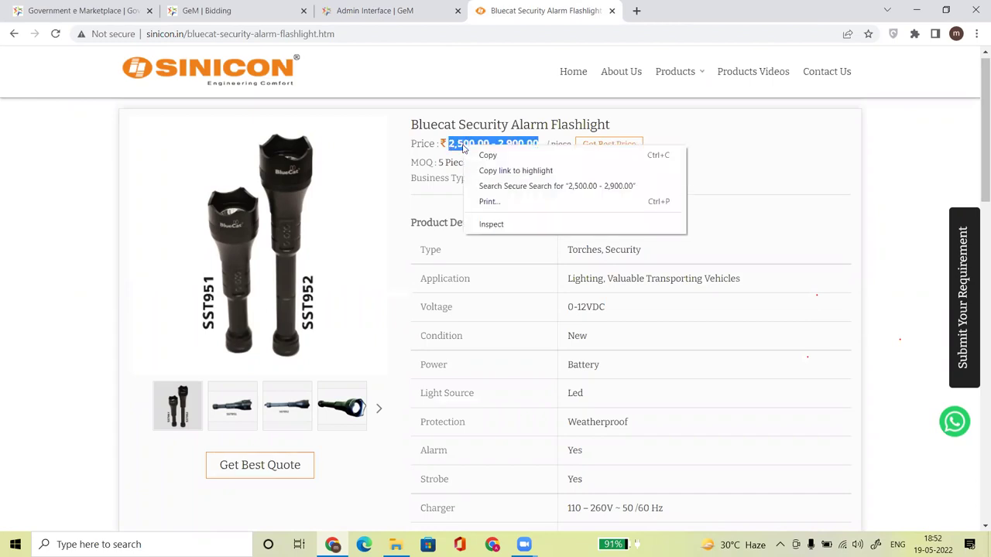
{"action": "left_click", "coordinate": [493, 225]}
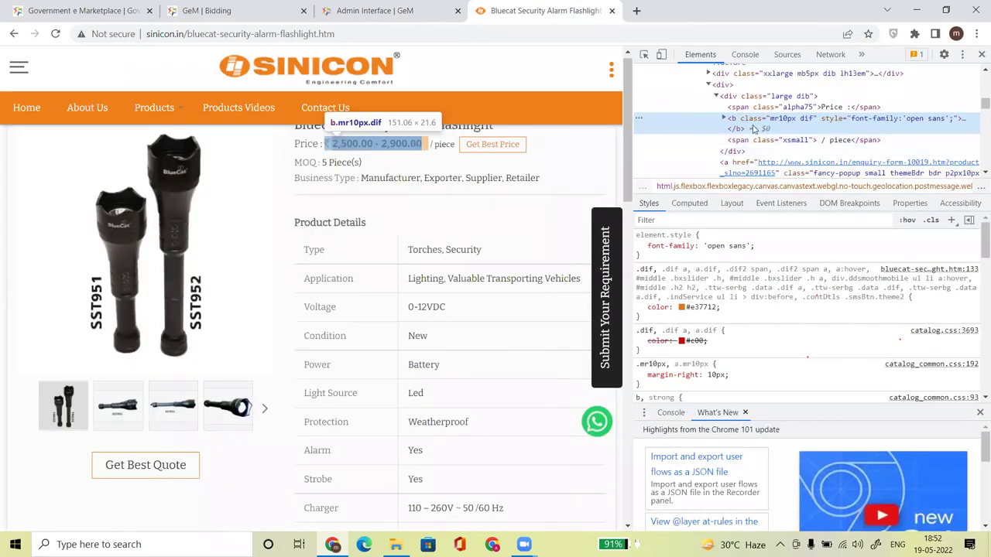
{"action": "left_click", "coordinate": [724, 119]}
{"action": "left_click", "coordinate": [764, 153]}
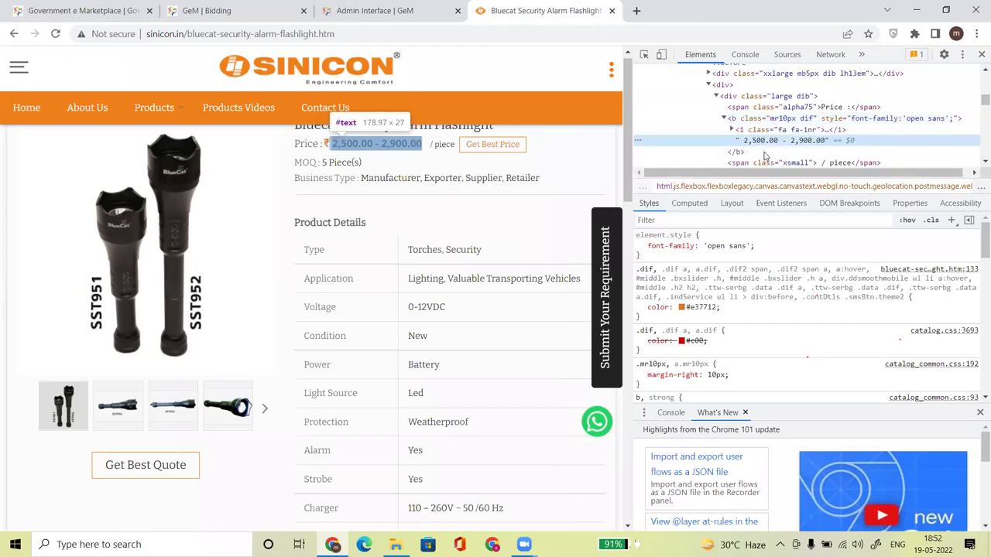
{"action": "double_click", "coordinate": [767, 141]}
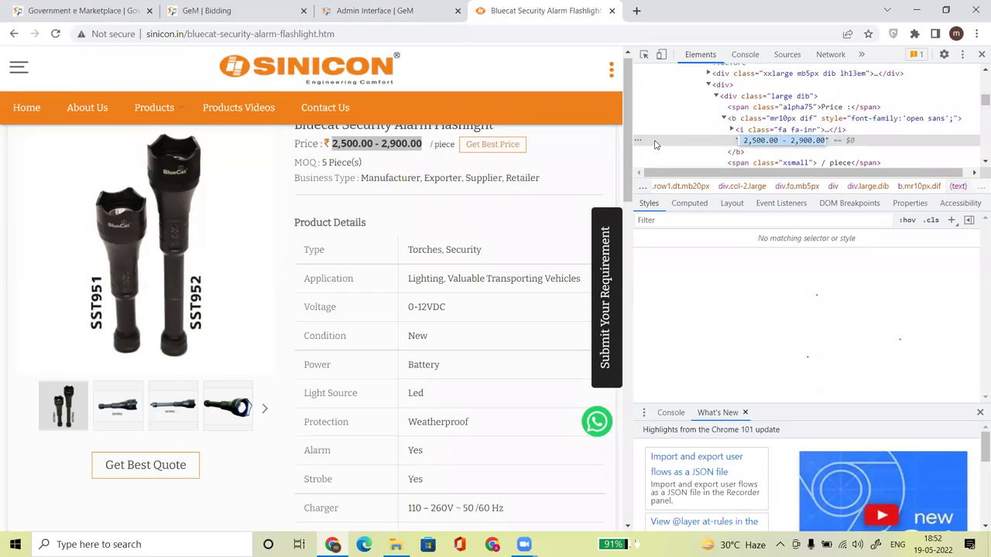
{"action": "type", "text": "5,000"}
{"action": "key", "text": "Return"}
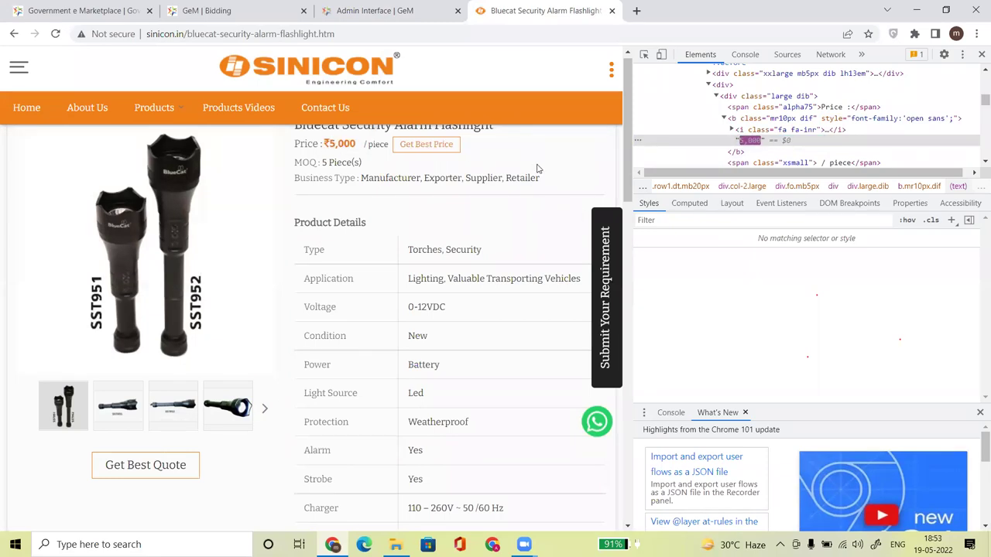
{"action": "double_click", "coordinate": [741, 143]}
{"action": "left_click", "coordinate": [740, 141]}
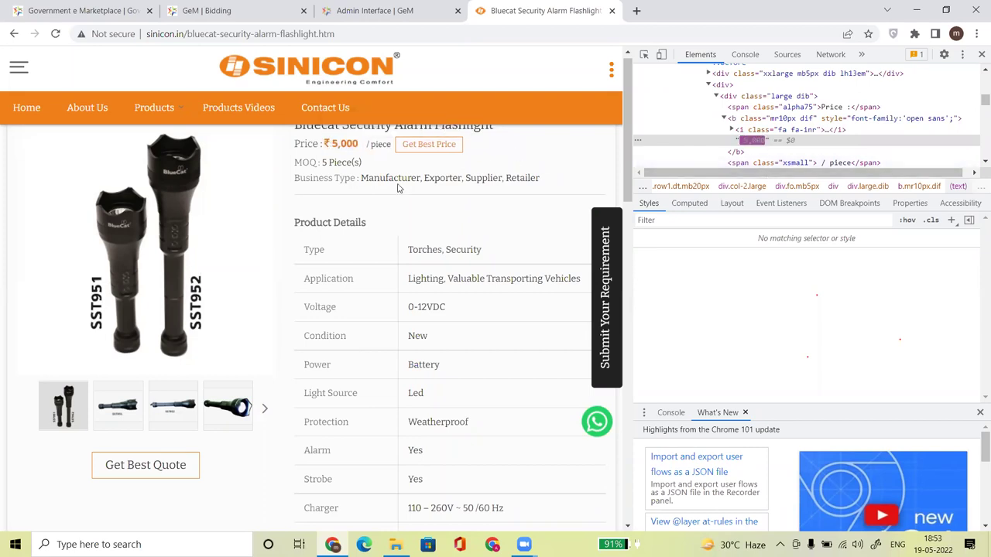
{"action": "key", "text": "Return"}
Use DevTools to change the MOQ from 5 to 1 Piece(s).
{"action": "left_click_drag", "start_coordinate": [362, 164], "coordinate": [296, 164]}
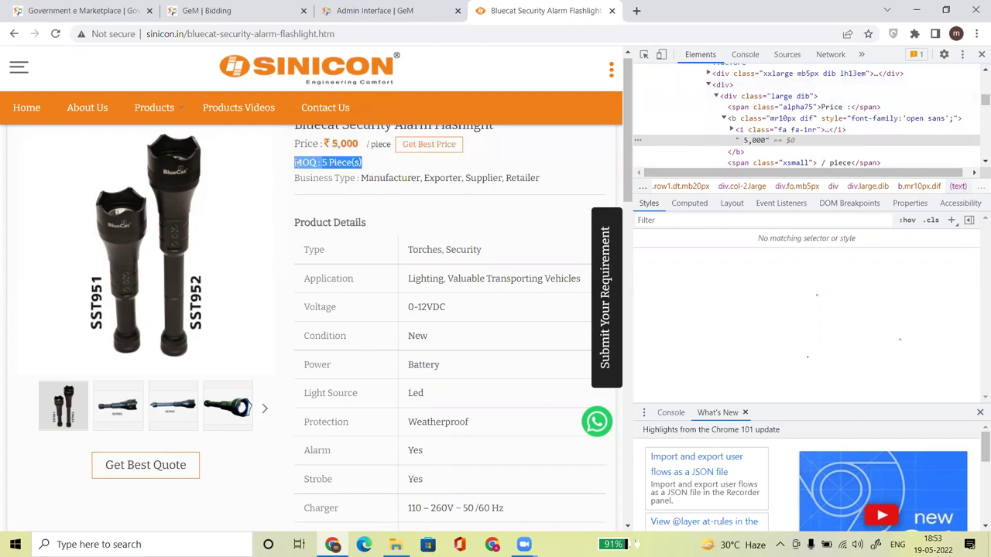
{"action": "right_click", "coordinate": [311, 164]}
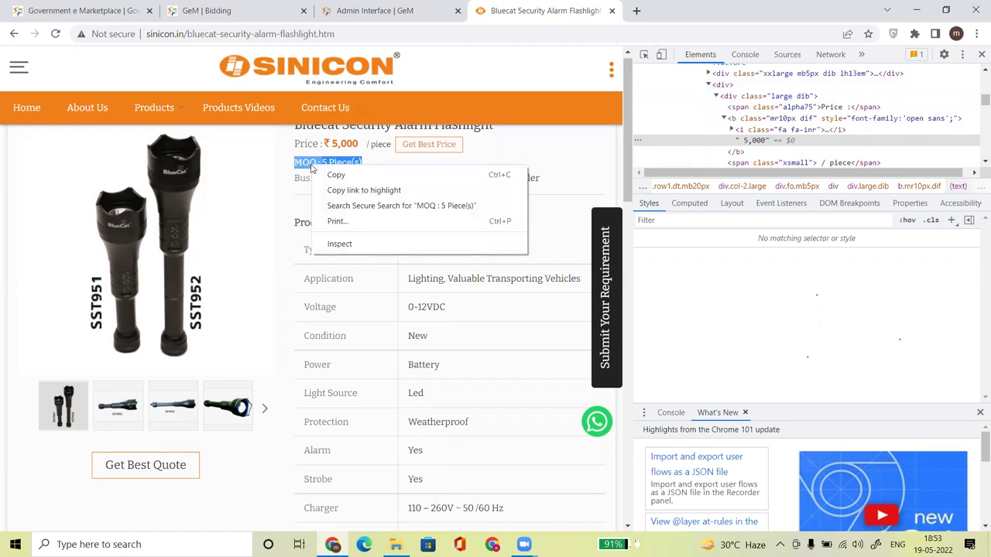
{"action": "left_click", "coordinate": [335, 243]}
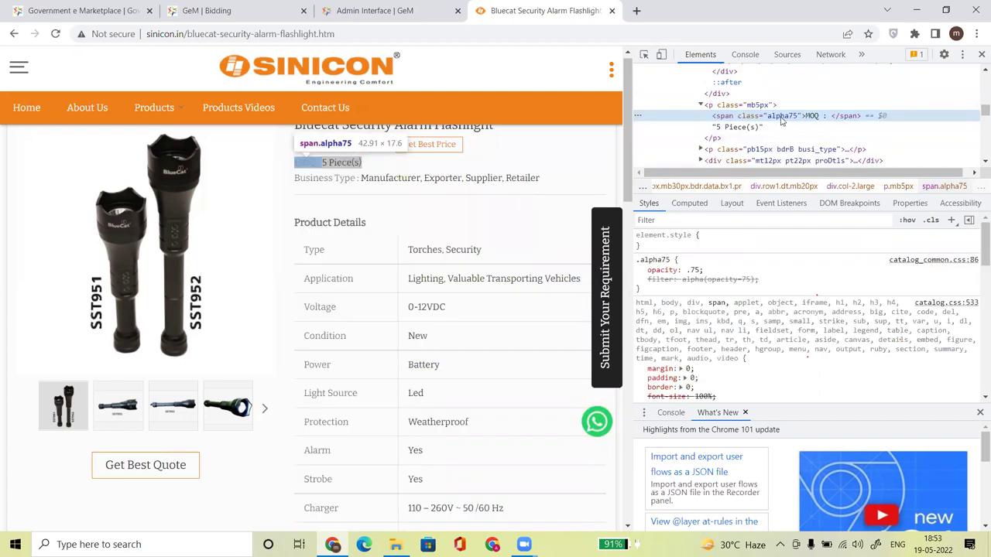
{"action": "left_click", "coordinate": [724, 129]}
{"action": "left_click", "coordinate": [724, 128]}
{"action": "double_click", "coordinate": [717, 127]}
{"action": "type", "text": "1"}
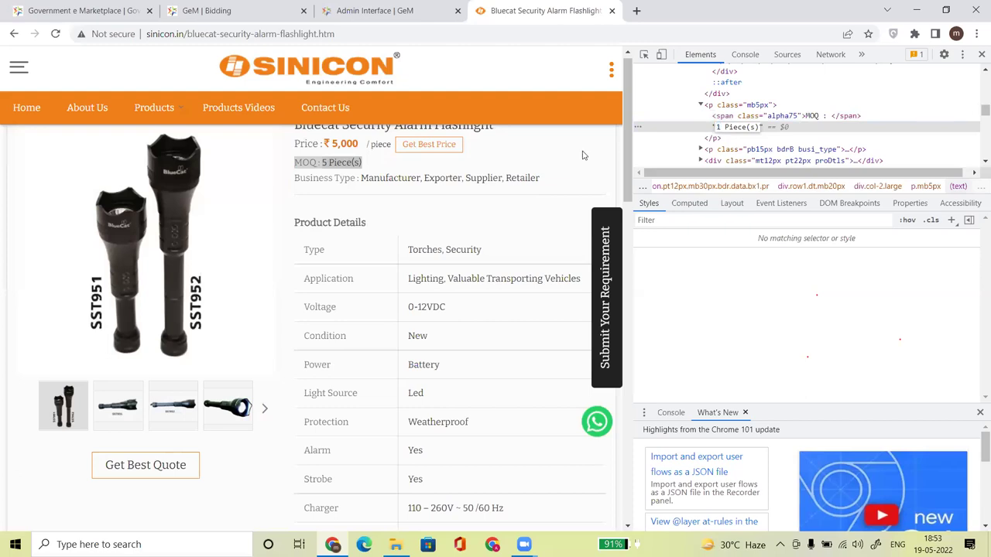
{"action": "key", "text": "Return"}
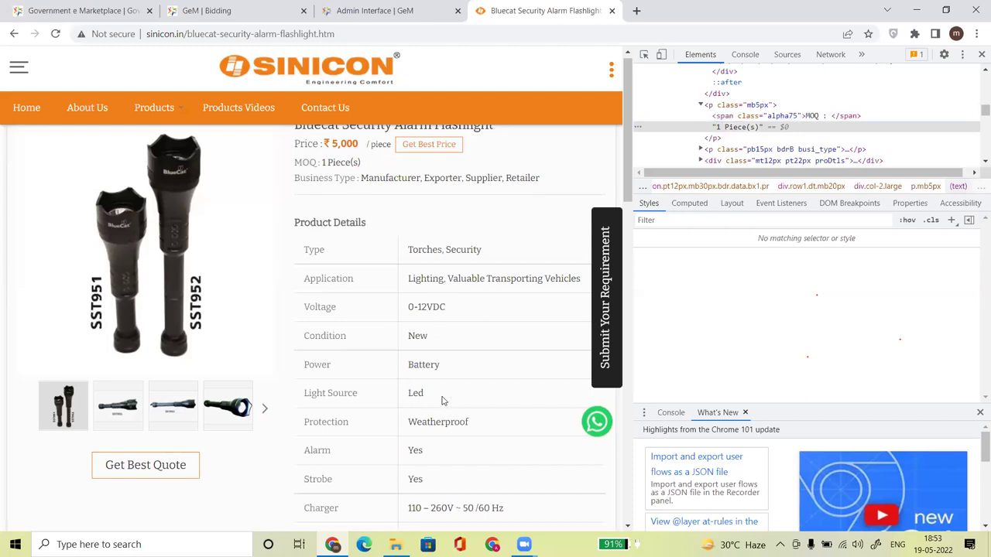
{"action": "scroll", "coordinate": [443, 400], "scroll_direction": "down", "scroll_amount": 3}
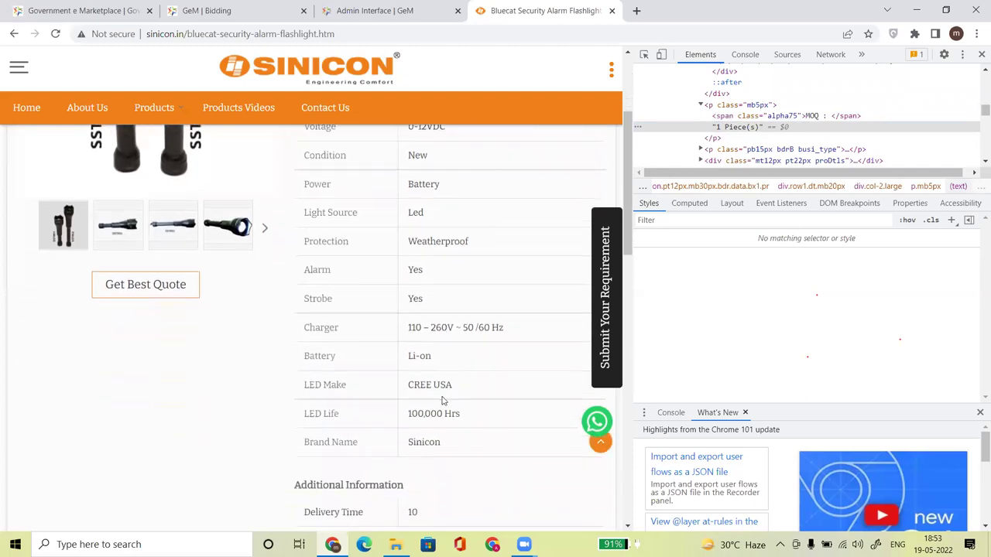
Replace the Battery value Li-on with 'A4 Battery' via DevTools, then return to the GeM form.
{"action": "triple_click", "coordinate": [412, 357]}
{"action": "left_click", "coordinate": [441, 357]}
{"action": "left_click_drag", "start_coordinate": [432, 356], "coordinate": [411, 356]}
{"action": "right_click", "coordinate": [422, 356]}
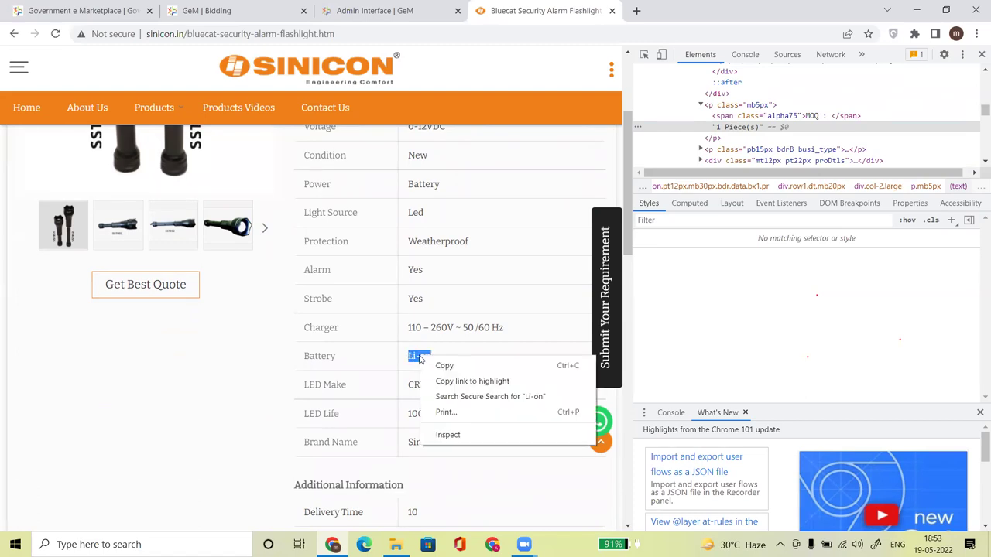
{"action": "left_click", "coordinate": [458, 432]}
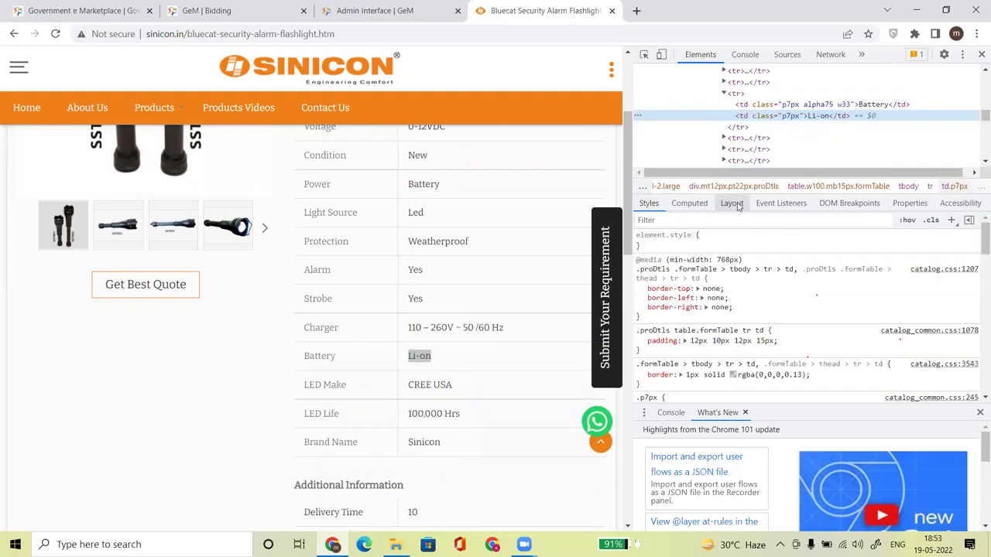
{"action": "double_click", "coordinate": [812, 118]}
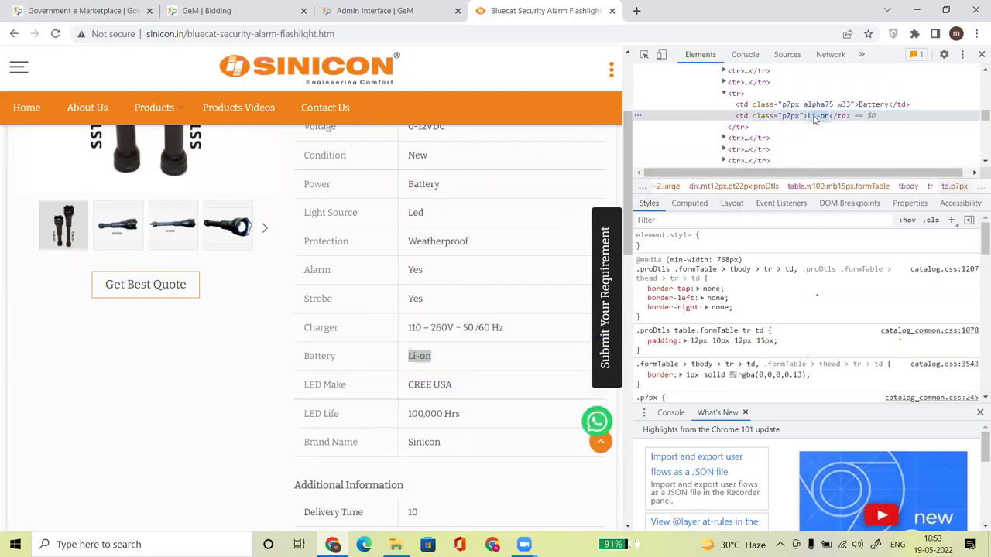
{"action": "type", "text": "A4 Battery"}
{"action": "key", "text": "Return"}
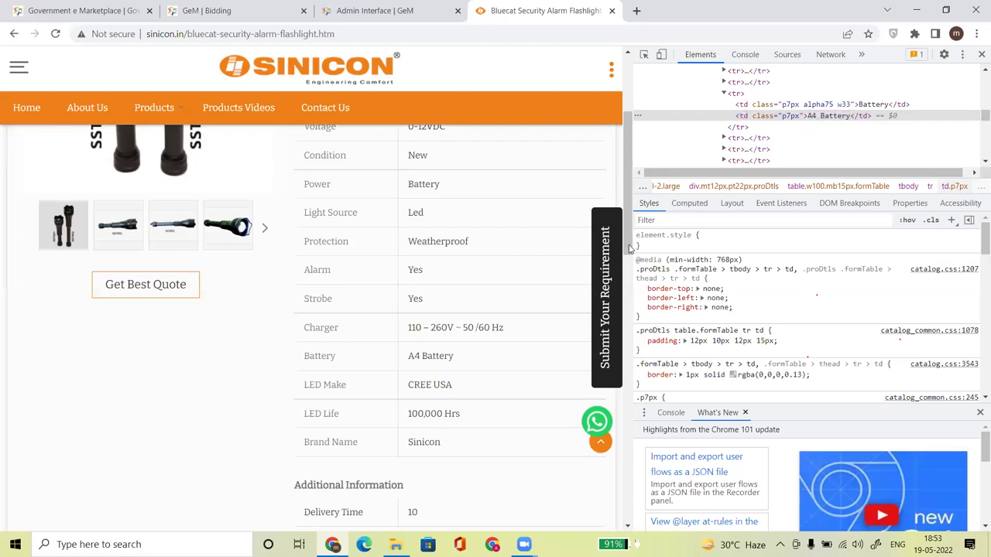
{"action": "scroll", "coordinate": [628, 274], "scroll_direction": "down", "scroll_amount": 1}
{"action": "left_click_drag", "start_coordinate": [628, 276], "coordinate": [616, 207]}
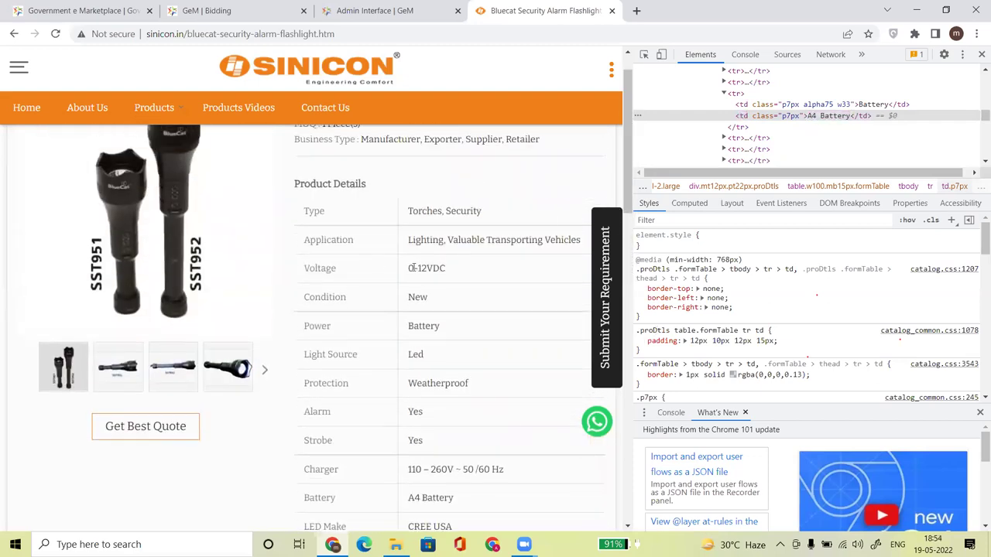
{"action": "left_click", "coordinate": [352, 10]}
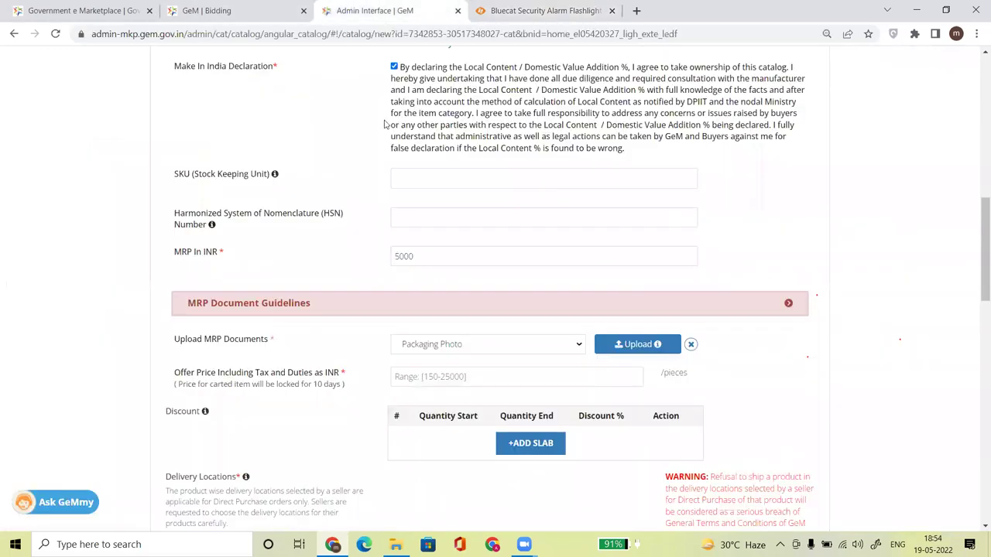
Reopen the Offering Quantity & Price section showing MRP 5000, then return to the Sinicon product page.
{"action": "left_click_drag", "start_coordinate": [981, 265], "coordinate": [981, 141]}
{"action": "left_click", "coordinate": [648, 298]}
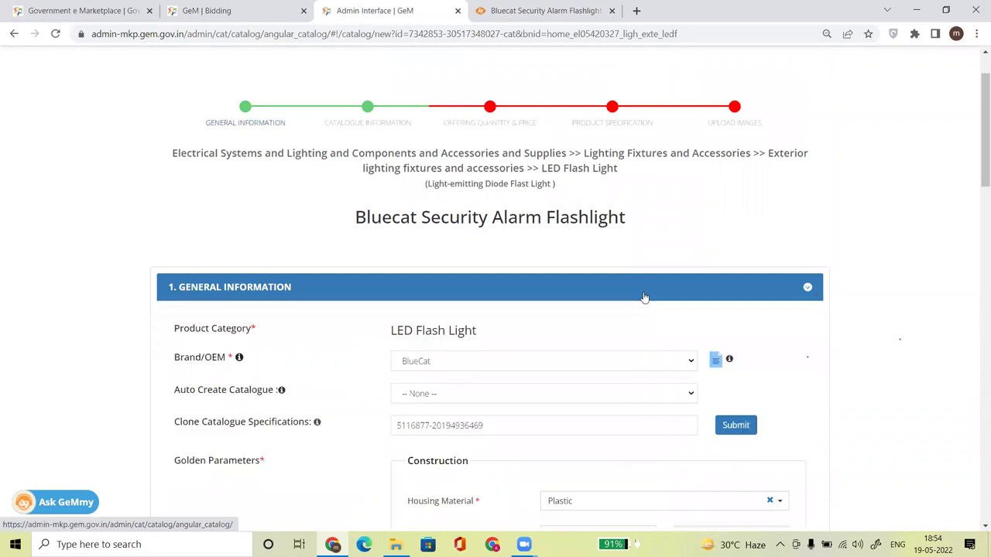
{"action": "left_click_drag", "start_coordinate": [976, 164], "coordinate": [977, 260]}
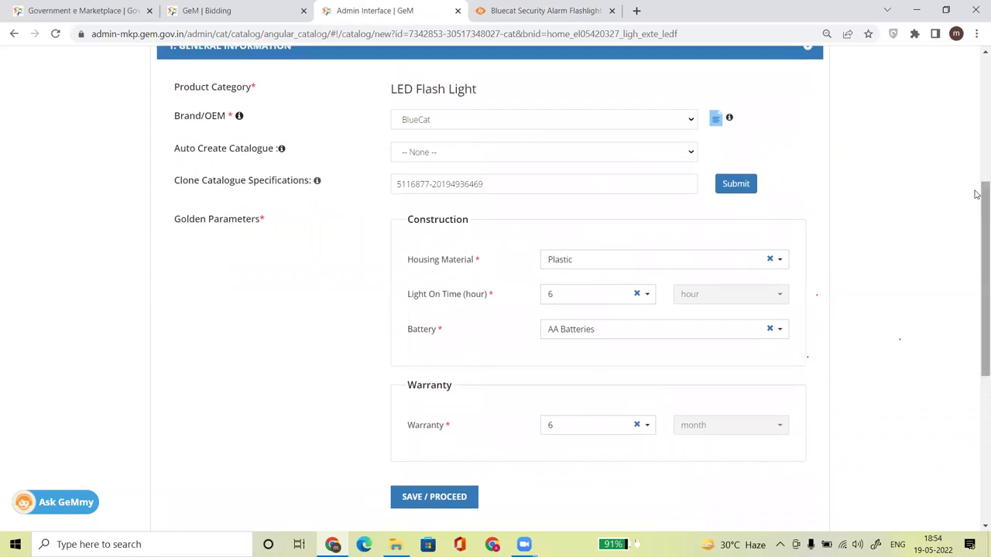
{"action": "left_click_drag", "start_coordinate": [979, 194], "coordinate": [922, 168]}
{"action": "left_click", "coordinate": [808, 154]}
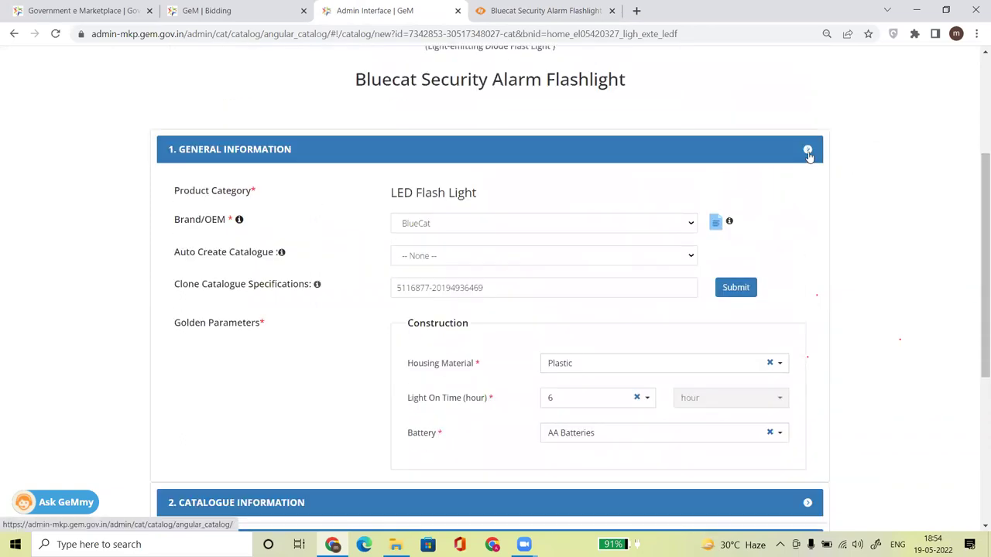
{"action": "left_click", "coordinate": [807, 234]}
{"action": "left_click_drag", "start_coordinate": [979, 159], "coordinate": [979, 246]}
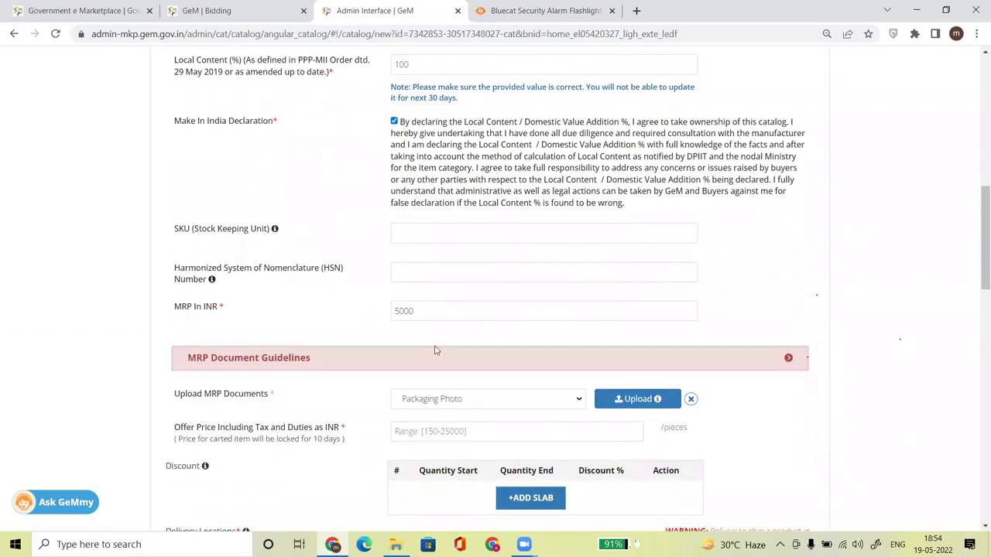
{"action": "left_click", "coordinate": [508, 11]}
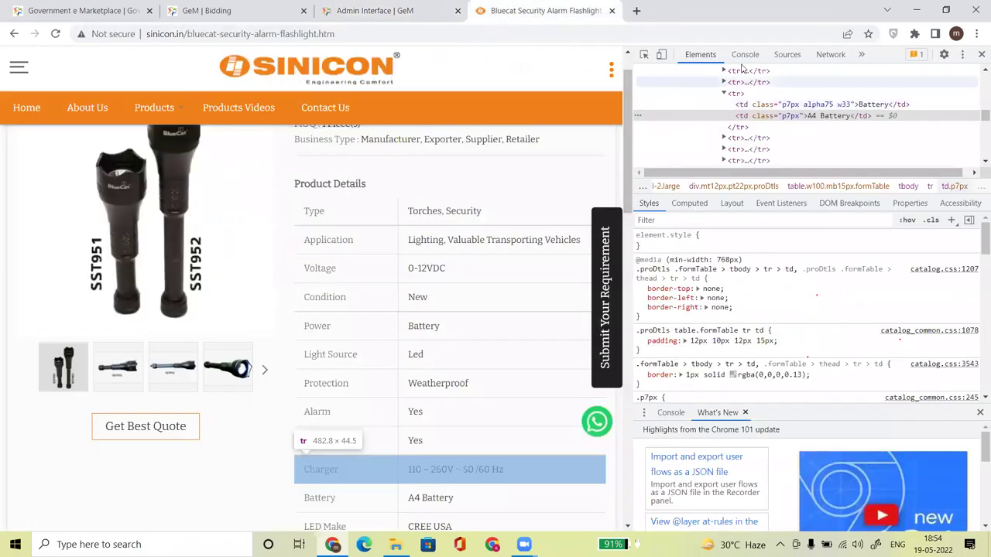
Close DevTools and zoom the Sinicon page out to 67% so the edited page fits.
{"action": "left_click", "coordinate": [982, 54]}
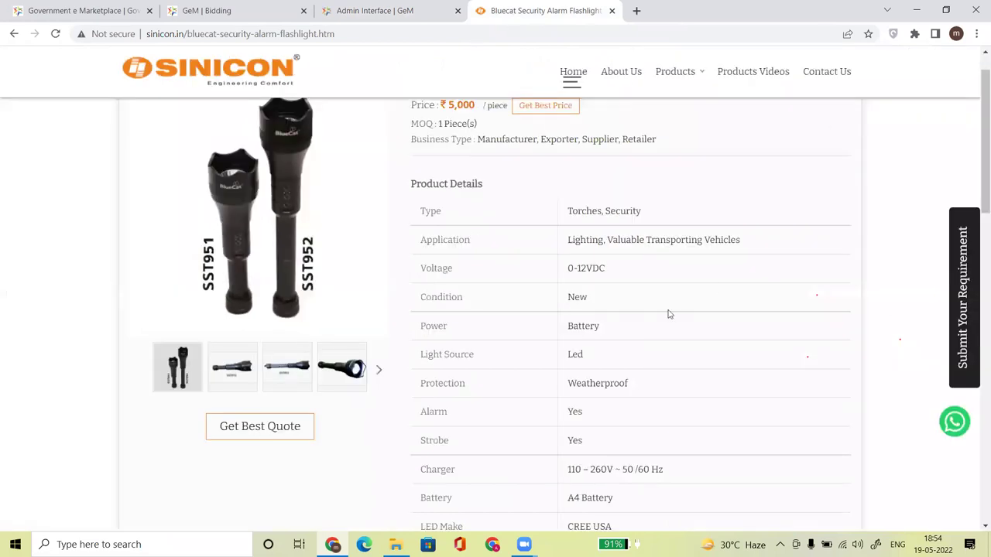
{"action": "left_click_drag", "start_coordinate": [978, 185], "coordinate": [977, 152]}
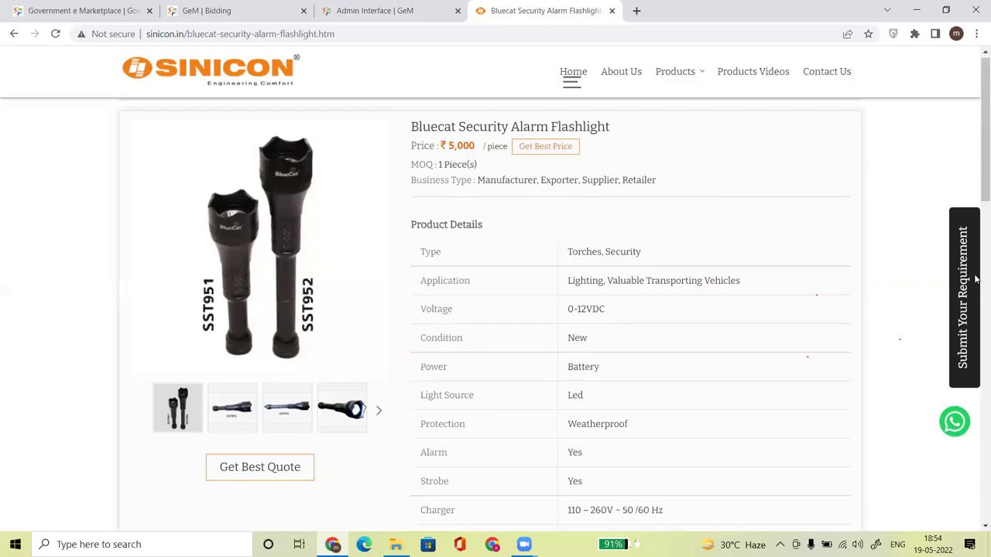
{"action": "left_click_drag", "start_coordinate": [977, 194], "coordinate": [971, 251]}
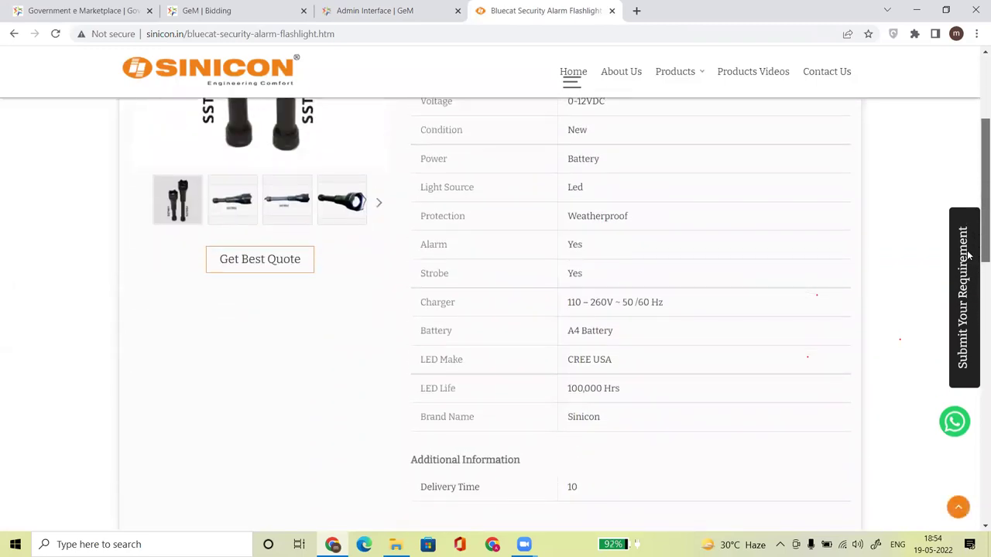
{"action": "key", "text": "ctrl+minus"}
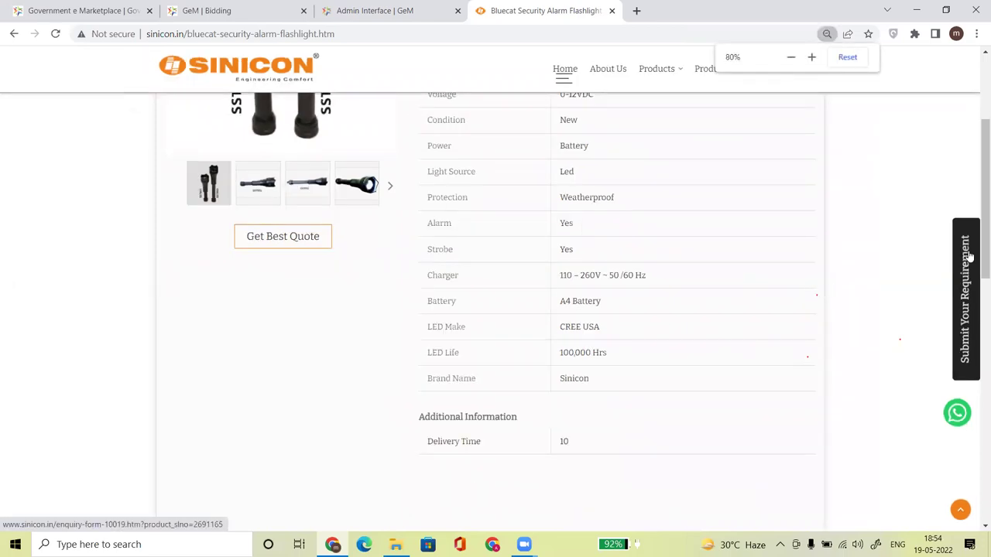
{"action": "key", "text": "ctrl+minus"}
{"action": "left_click_drag", "start_coordinate": [977, 309], "coordinate": [976, 227]}
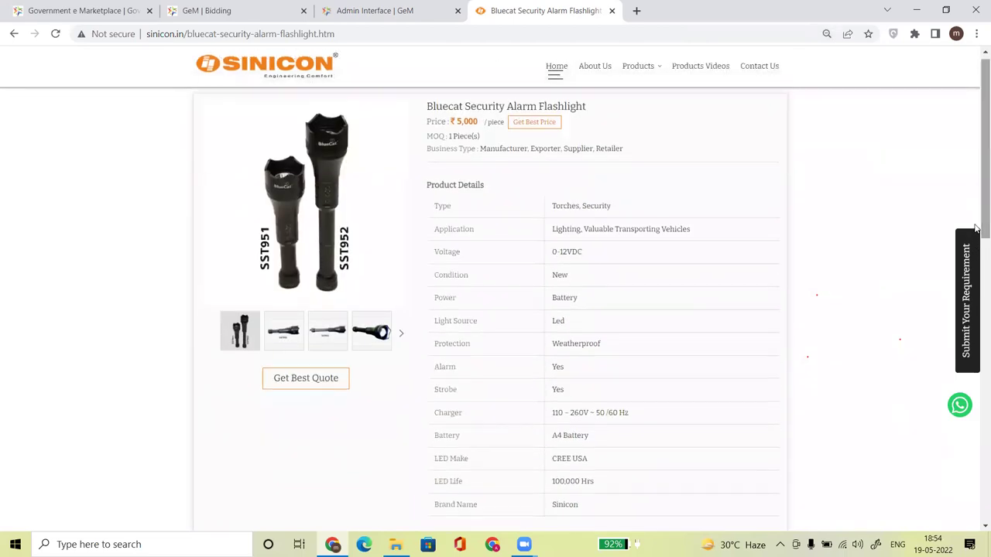
{"action": "key", "text": "ctrl+minus"}
{"action": "key", "text": "ctrl+minus"}
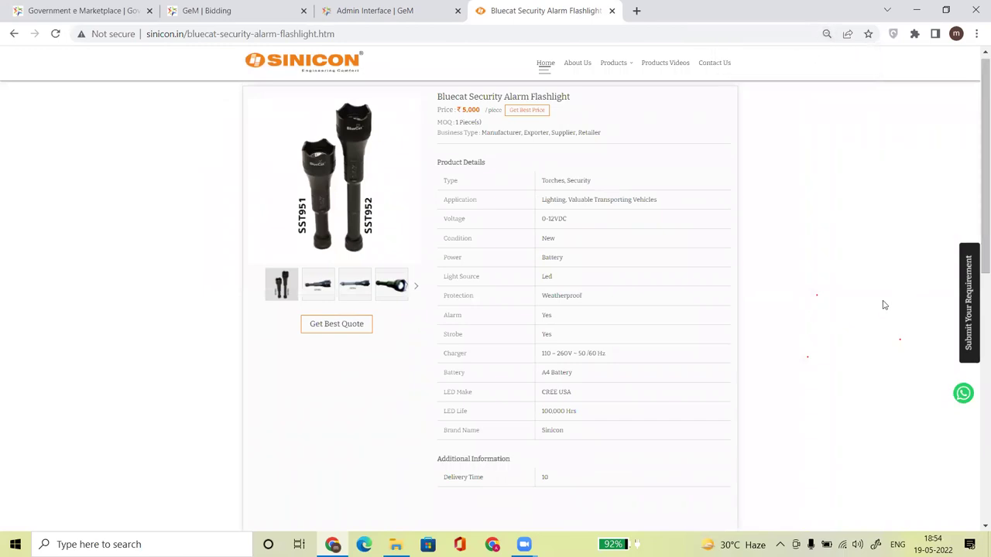
Search for 'paint' in Windows and launch Paint.
{"action": "left_click", "coordinate": [198, 544]}
{"action": "type", "text": "paint'"}
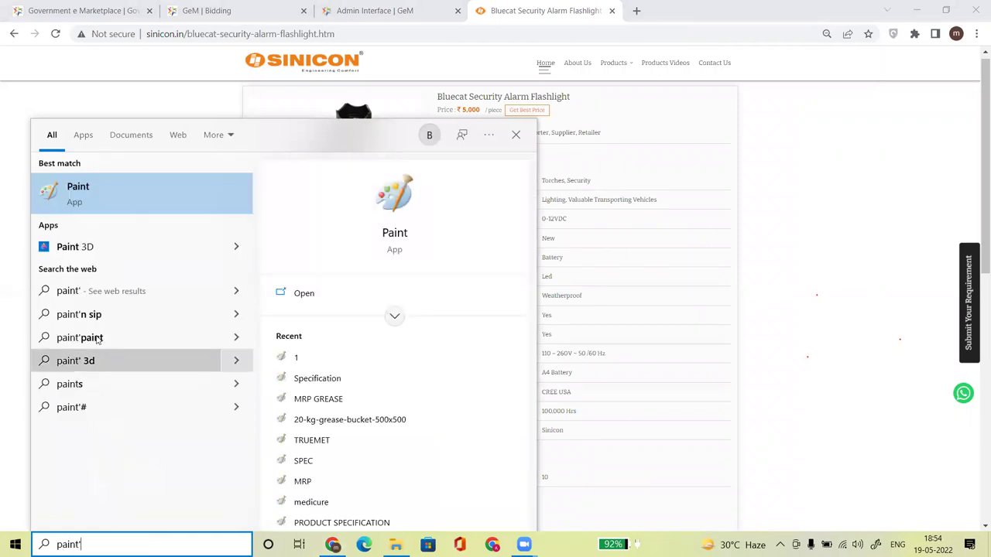
{"action": "left_click", "coordinate": [111, 201]}
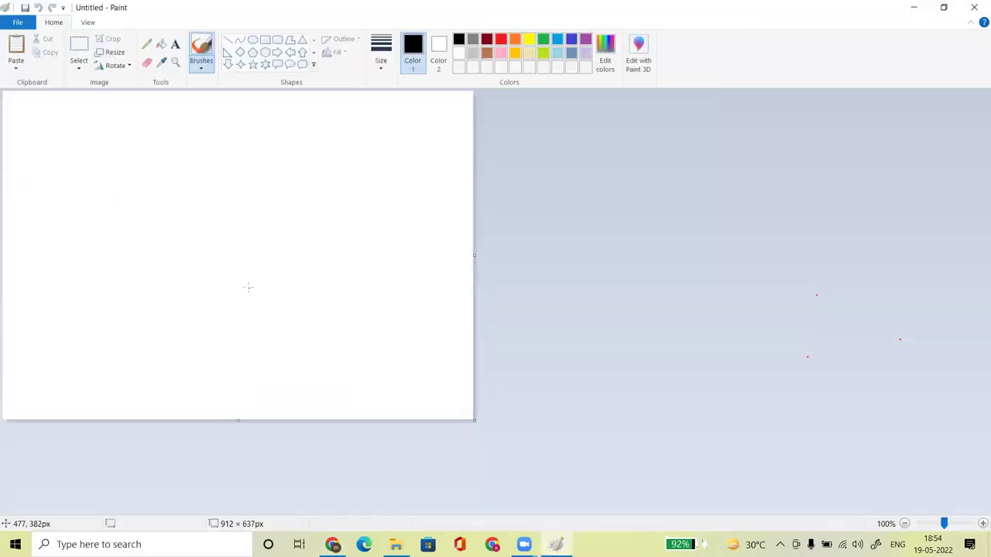
Paste the browser screenshot and crop it to the Sinicon product page (985 × 853px).
{"action": "key", "text": "ctrl+v"}
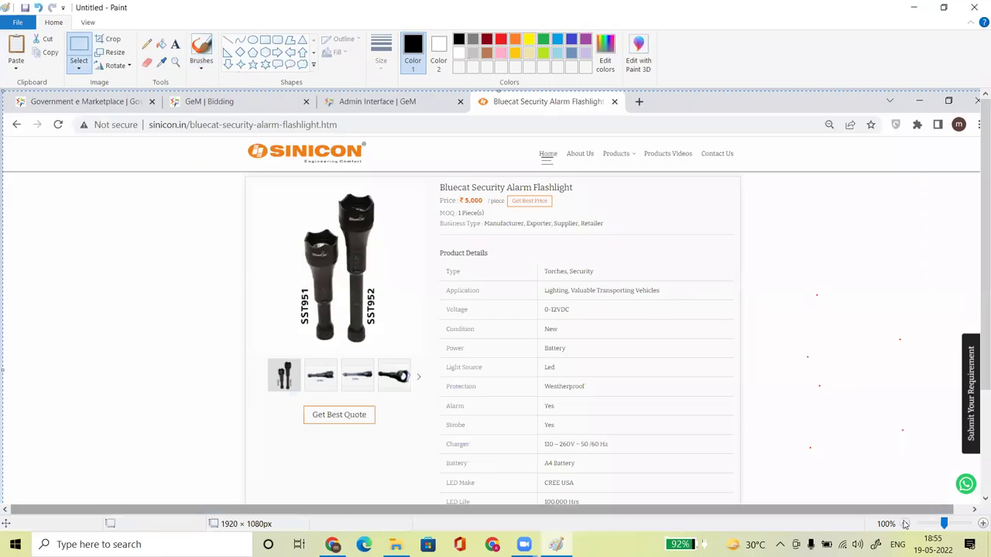
{"action": "left_click", "coordinate": [904, 524]}
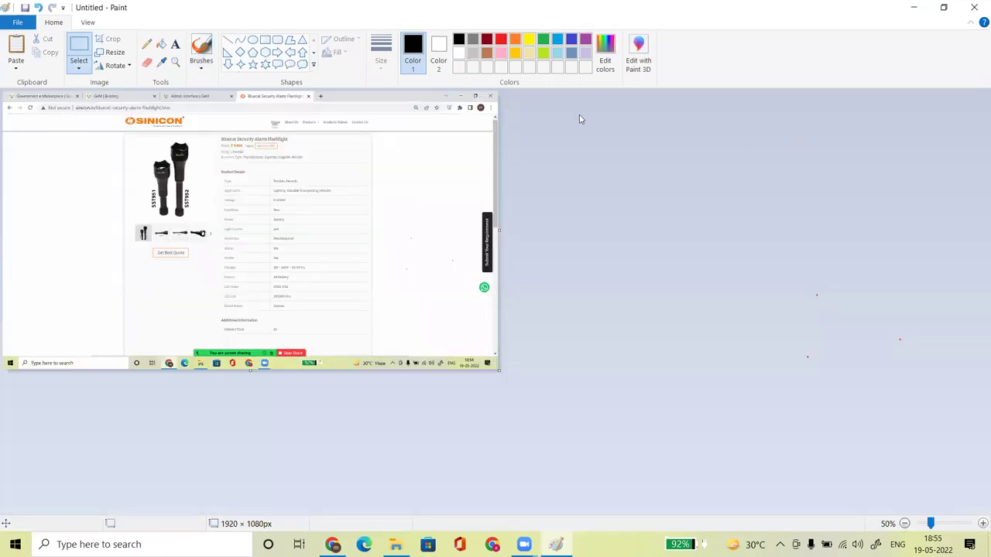
{"action": "left_click", "coordinate": [77, 50]}
{"action": "mouse_move", "coordinate": [119, 114]}
{"action": "left_mouse_down"}
{"action": "mouse_move", "coordinate": [215, 206]}
{"action": "mouse_move", "coordinate": [413, 287]}
{"action": "mouse_move", "coordinate": [391, 345]}
{"action": "mouse_move", "coordinate": [372, 332]}
{"action": "left_mouse_up"}
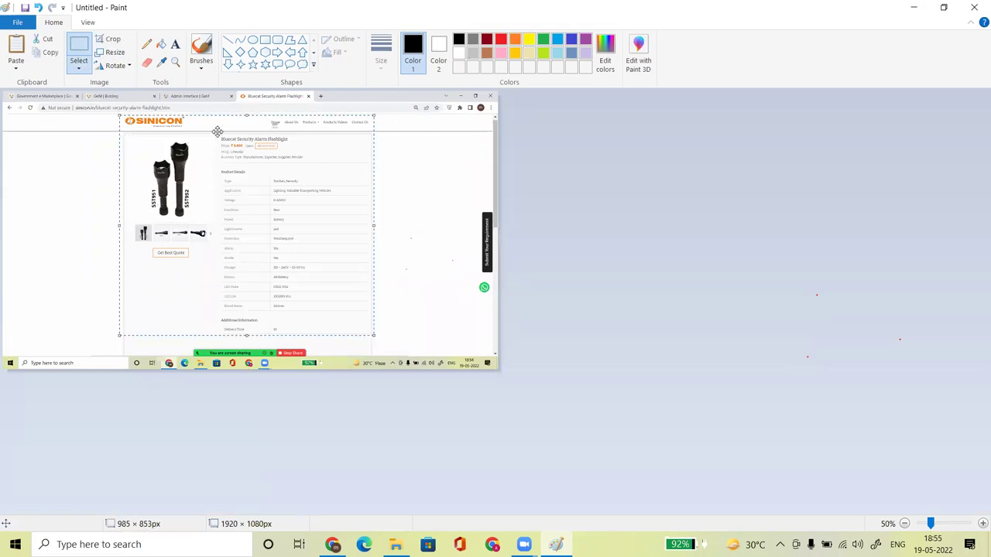
{"action": "left_click", "coordinate": [113, 40]}
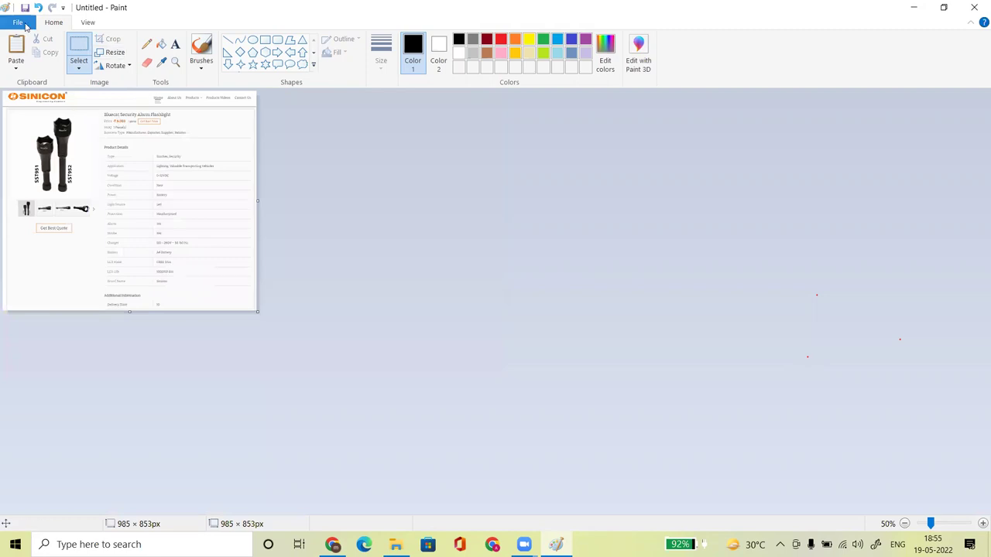
Start saving the cropped picture as a JPEG picture.
{"action": "left_click", "coordinate": [26, 24]}
{"action": "mouse_move", "coordinate": [54, 130]}
{"action": "left_click", "coordinate": [170, 89]}
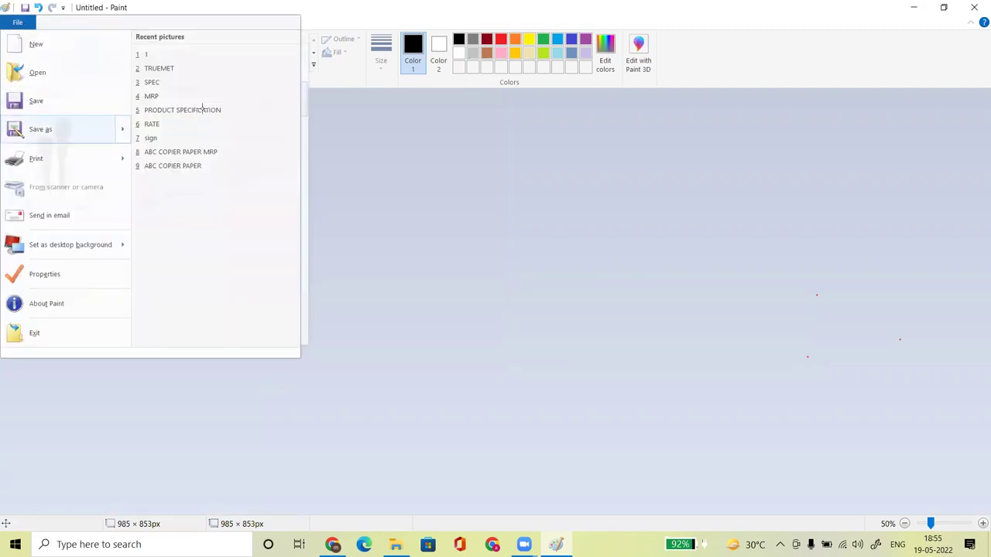
Cancel the save dialog and zoom in and back out to check the cropped image.
{"action": "left_click_drag", "start_coordinate": [116, 240], "coordinate": [85, 243]}
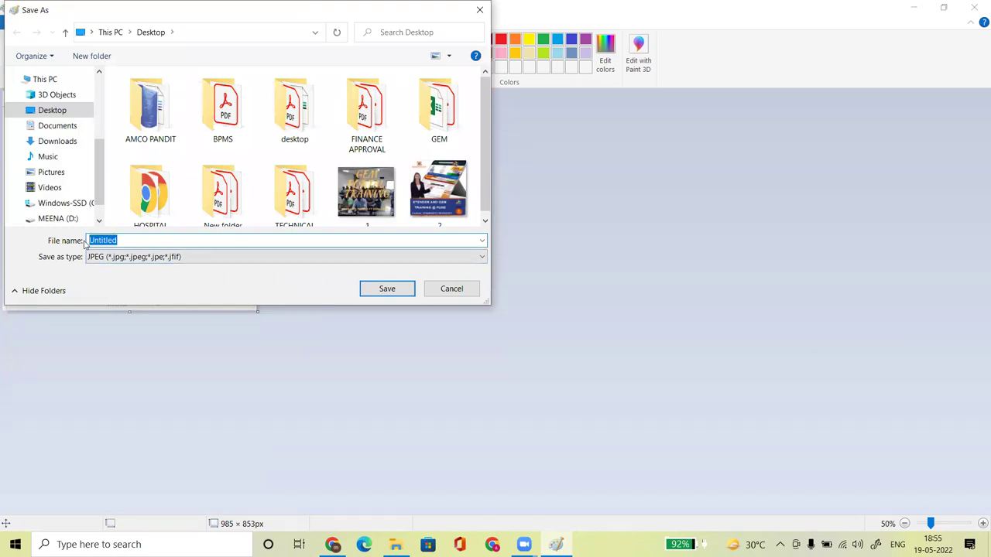
{"action": "left_click", "coordinate": [457, 292]}
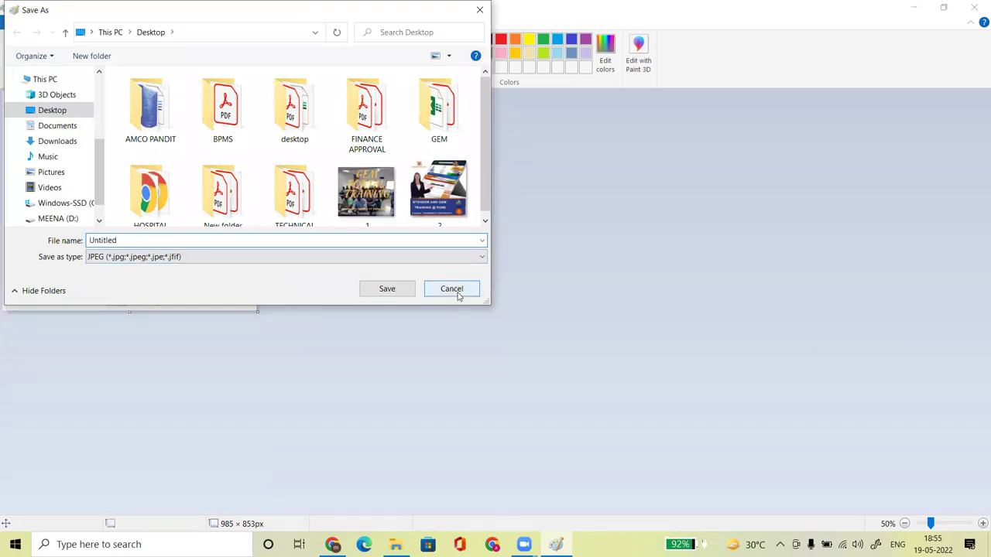
{"action": "left_click", "coordinate": [977, 525]}
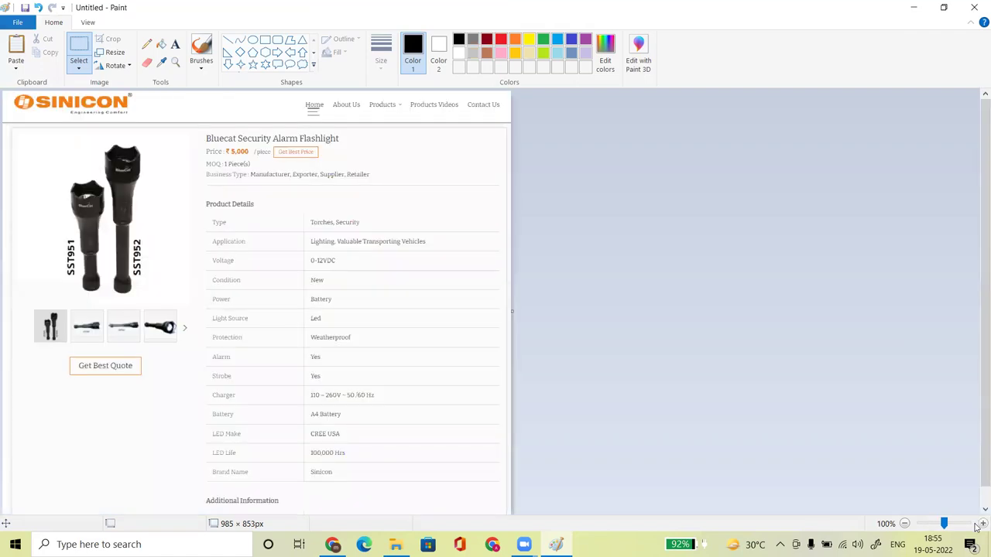
{"action": "left_click", "coordinate": [978, 524]}
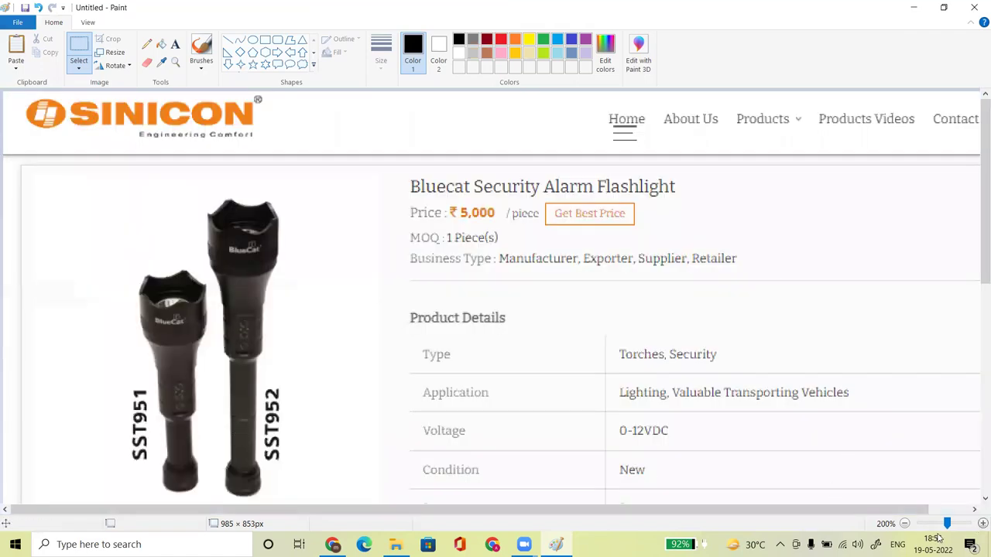
{"action": "left_click", "coordinate": [903, 524]}
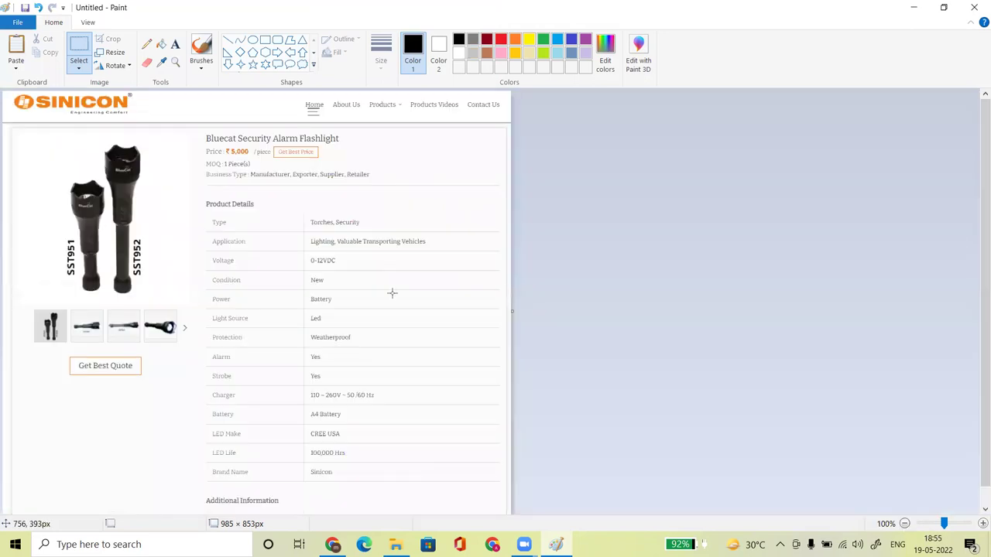
Save the picture on the Desktop as the JPEG 'BLUECAT MRp'.
{"action": "left_click", "coordinate": [17, 22]}
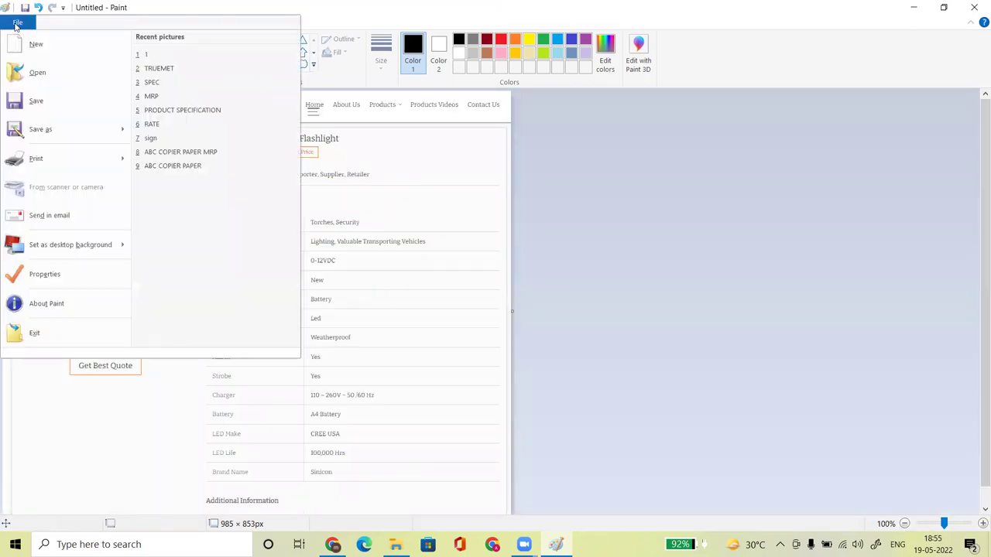
{"action": "mouse_move", "coordinate": [64, 124]}
{"action": "left_click", "coordinate": [155, 85]}
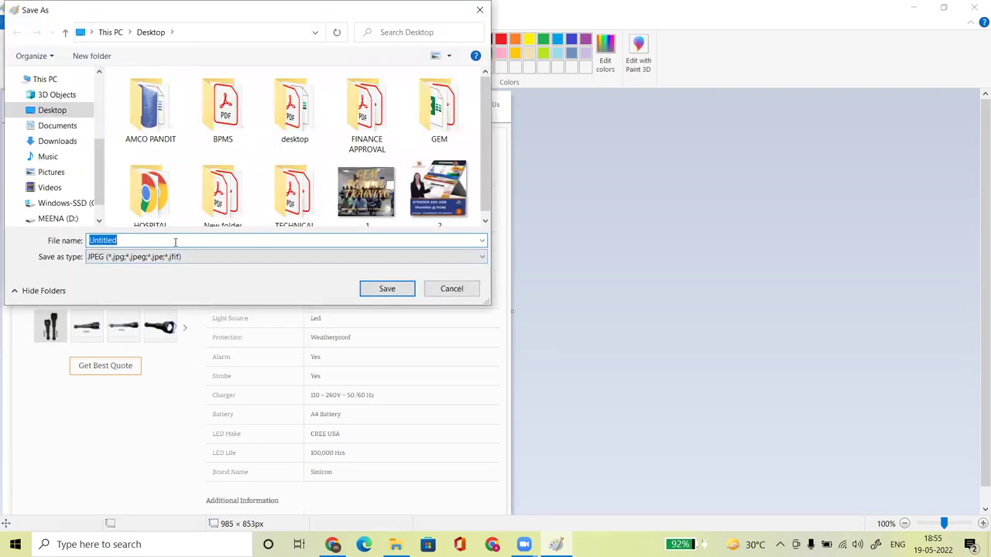
{"action": "type", "text": "BLUECAT MRp"}
{"action": "key", "text": "Return"}
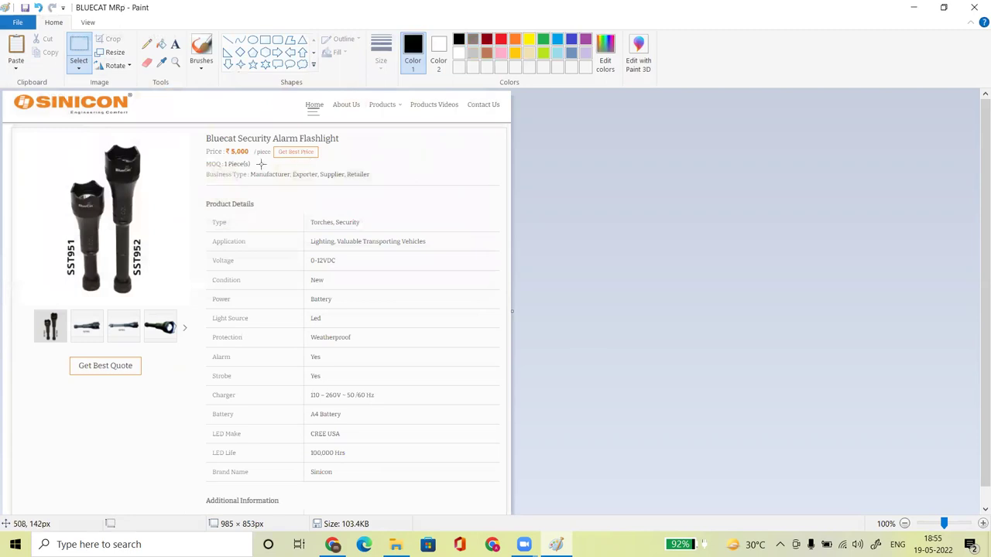
Back on the GeM catalogue form, change the MRP document type from Packaging Photo to Product Brochure.
{"action": "left_click", "coordinate": [912, 7]}
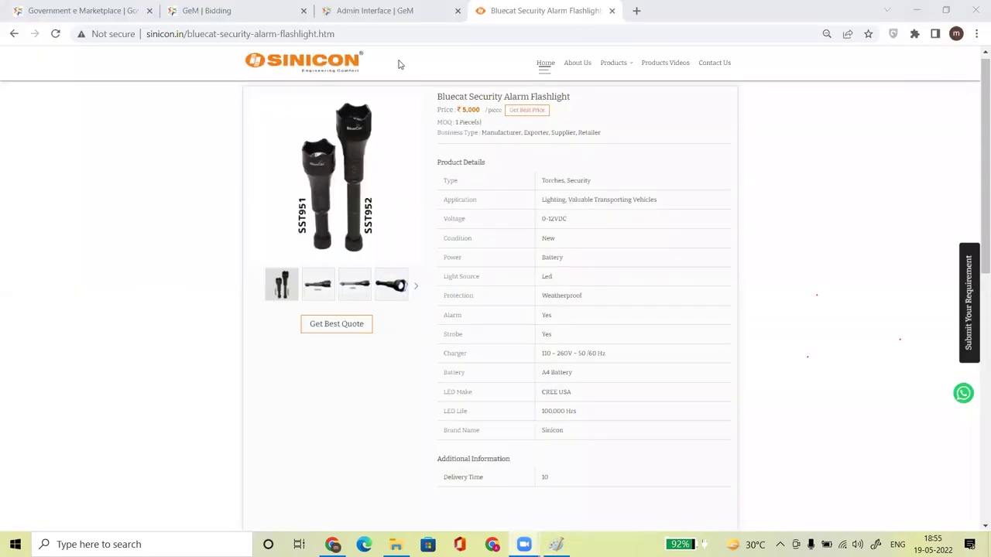
{"action": "left_click", "coordinate": [359, 9]}
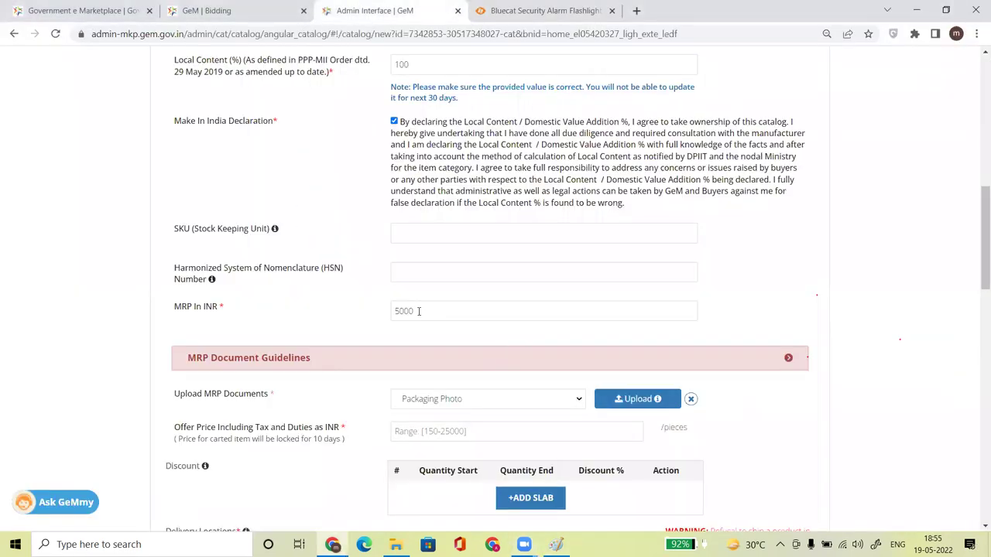
{"action": "scroll", "coordinate": [976, 264], "scroll_direction": "down", "scroll_amount": 3}
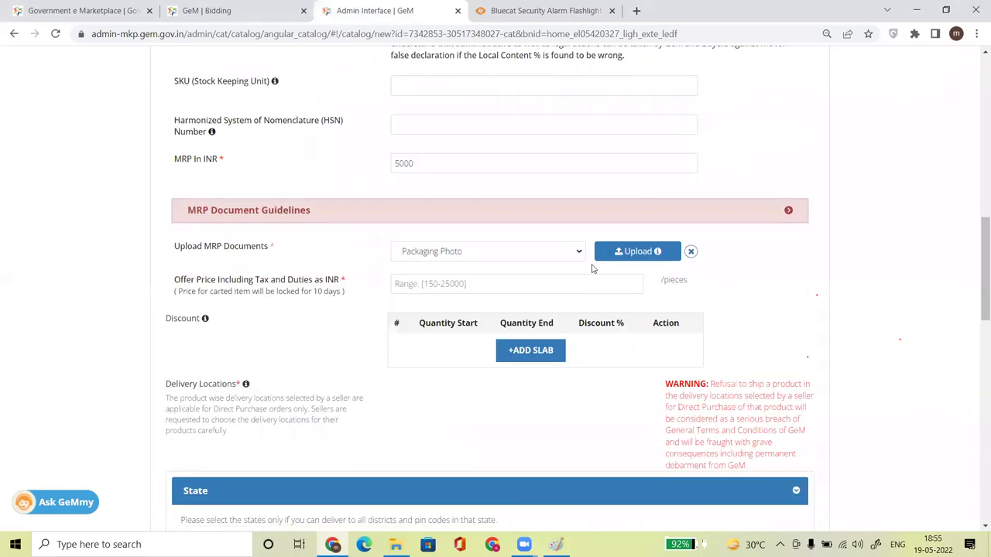
{"action": "left_click", "coordinate": [515, 256]}
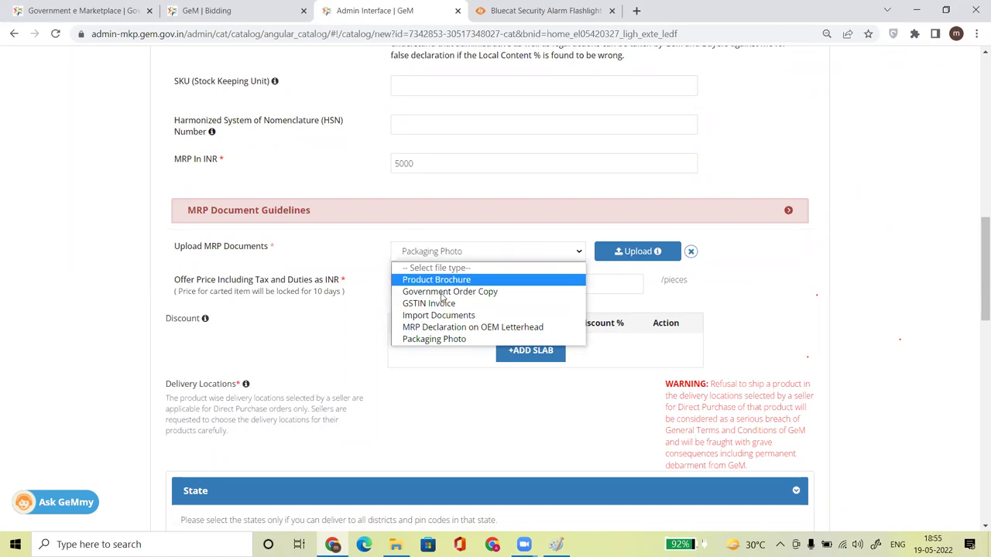
{"action": "key", "text": "Down"}
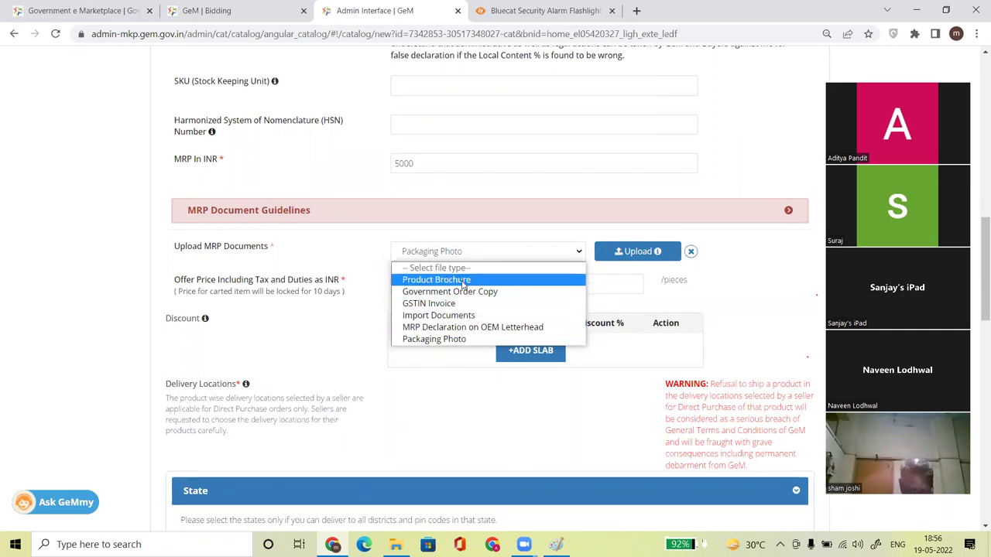
{"action": "left_click", "coordinate": [463, 281]}
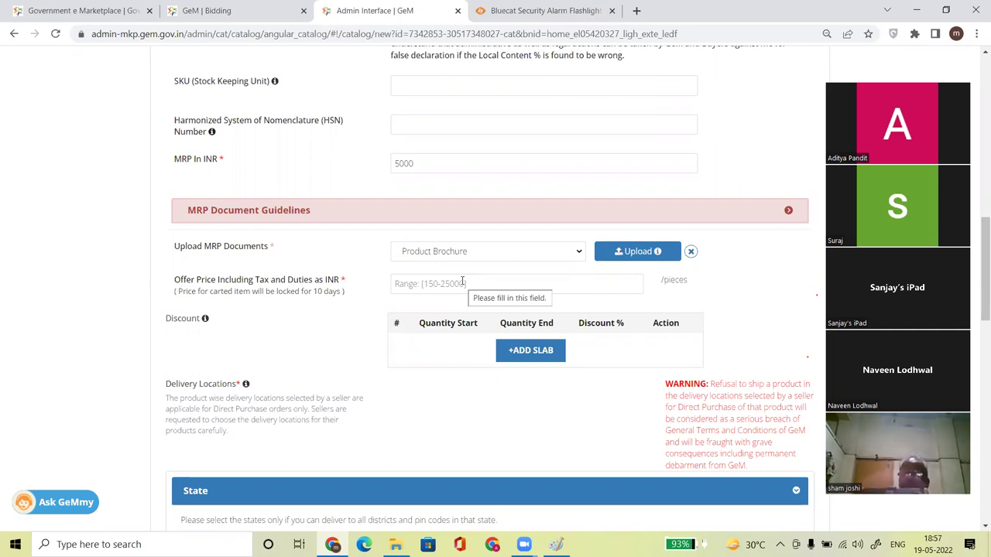
{"action": "left_click", "coordinate": [633, 256]}
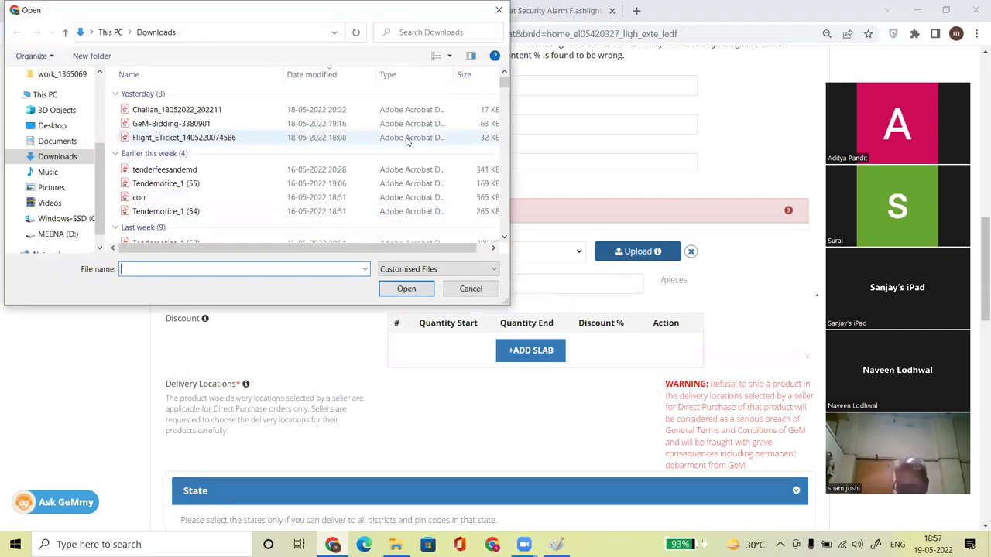
Upload BLUECAT MRp.jpg from the Desktop as the MRP document.
{"action": "left_click", "coordinate": [48, 126]}
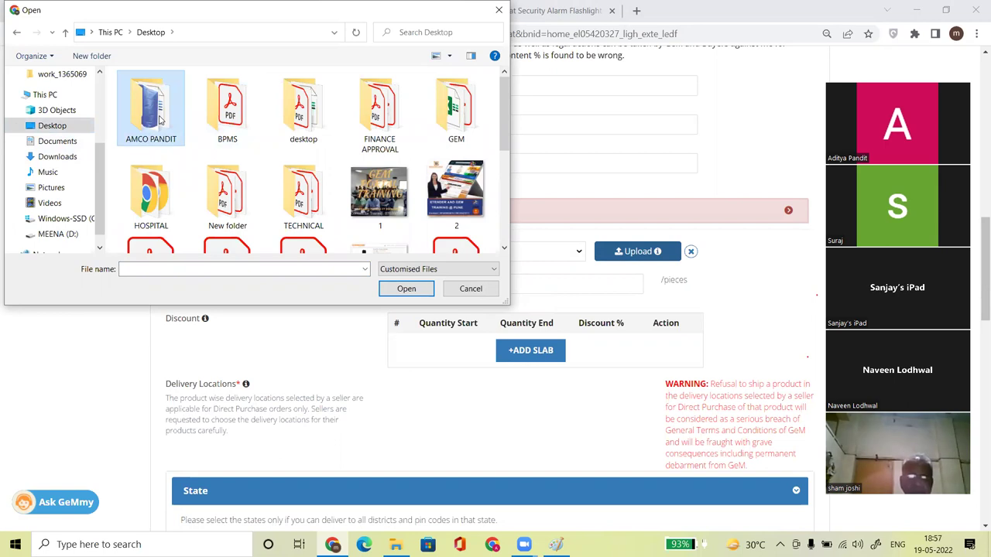
{"action": "type", "text": "bl"}
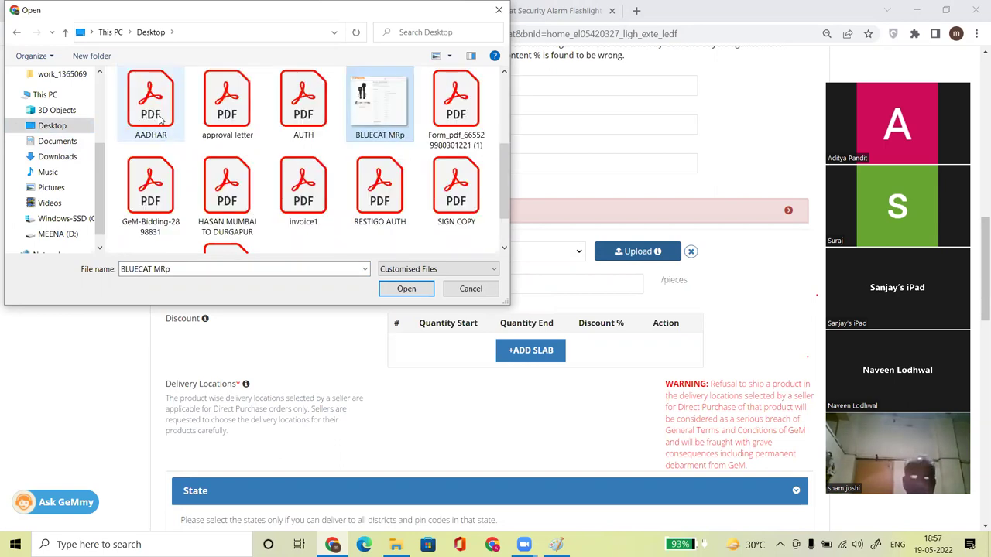
{"action": "double_click", "coordinate": [390, 109]}
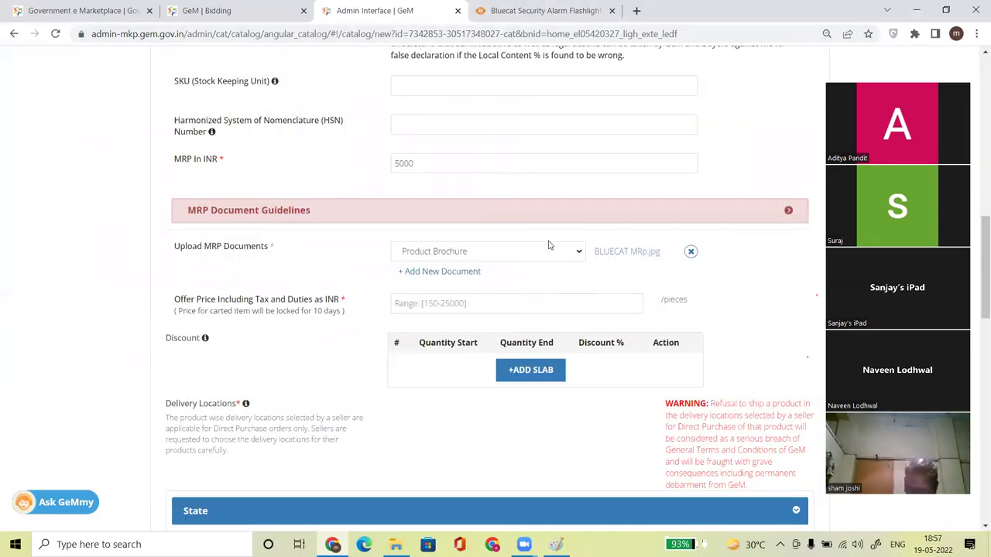
Set the offer price to 4000 INR, giving a 20.00% discount off MRP.
{"action": "left_click", "coordinate": [465, 303]}
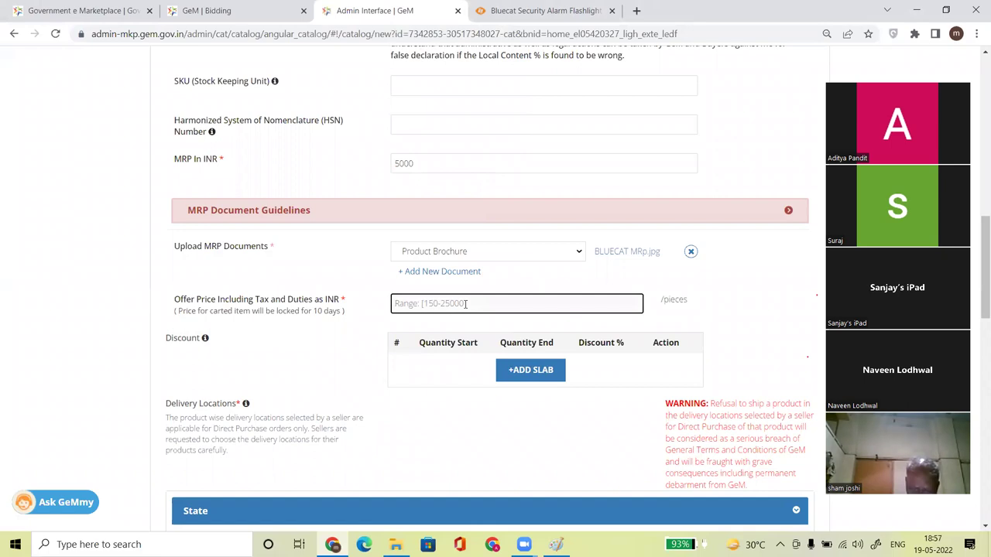
{"action": "type", "text": "200"}
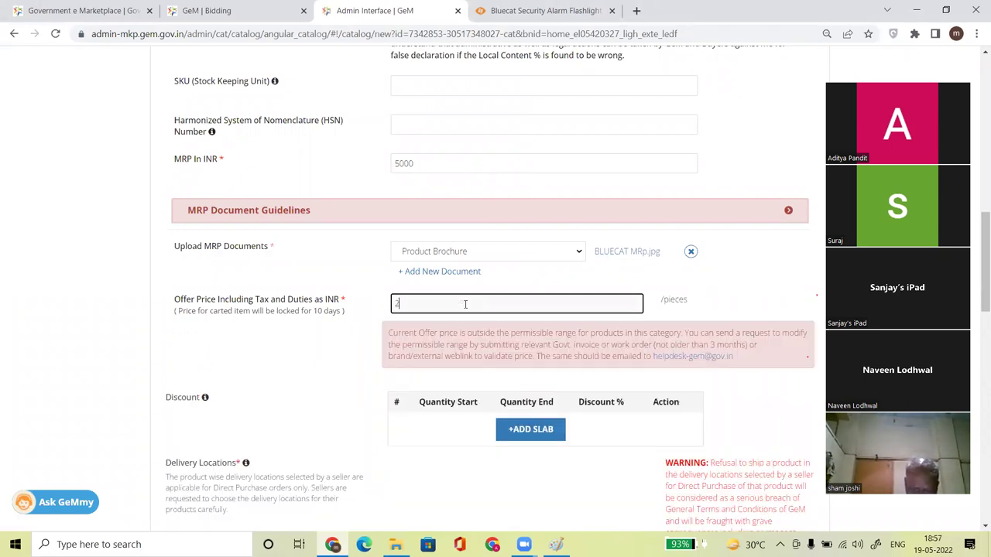
{"action": "key", "text": "BackSpace"}
{"action": "key", "text": "BackSpace"}
{"action": "key", "text": "BackSpace"}
{"action": "type", "text": "3000"}
{"action": "left_click", "coordinate": [737, 313]}
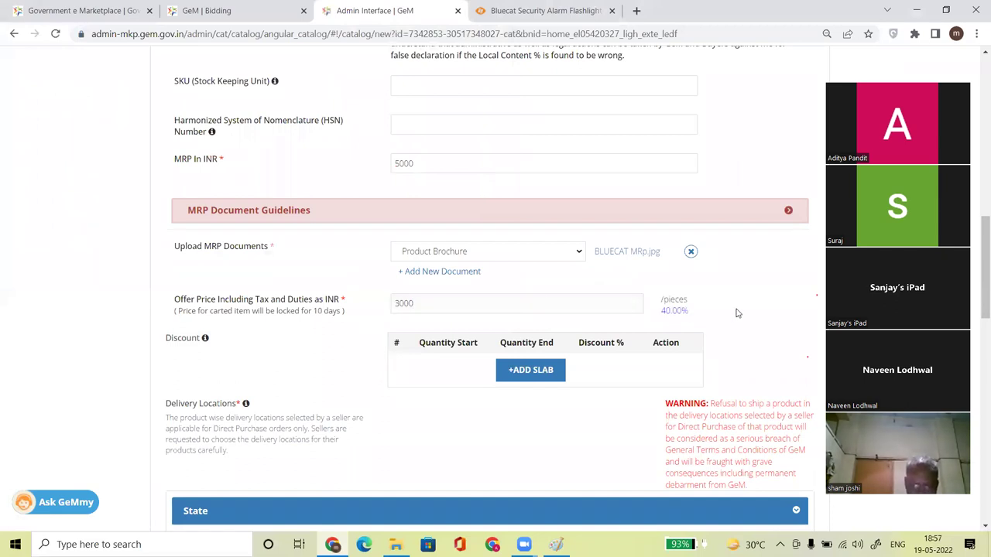
{"action": "left_click_drag", "start_coordinate": [662, 312], "coordinate": [692, 317]}
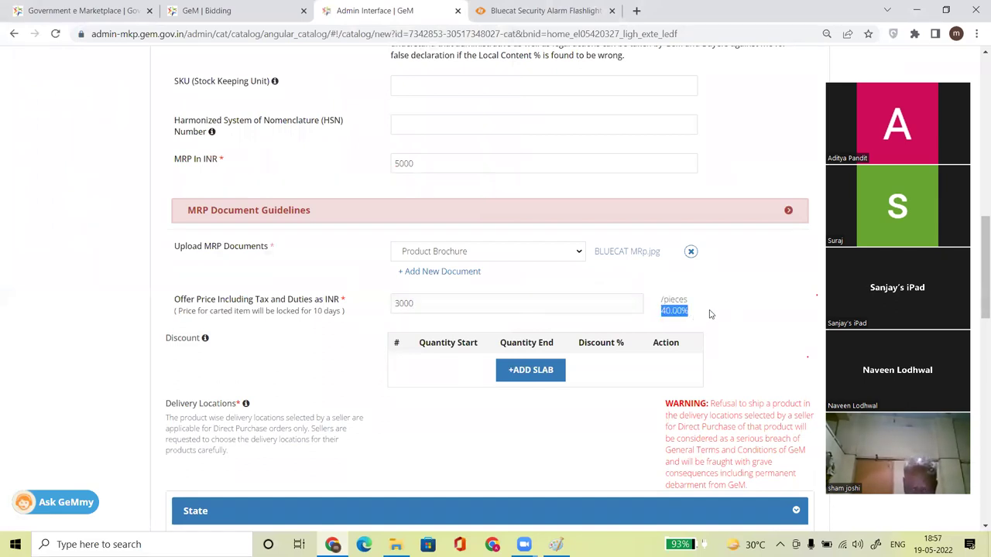
{"action": "left_click", "coordinate": [710, 314]}
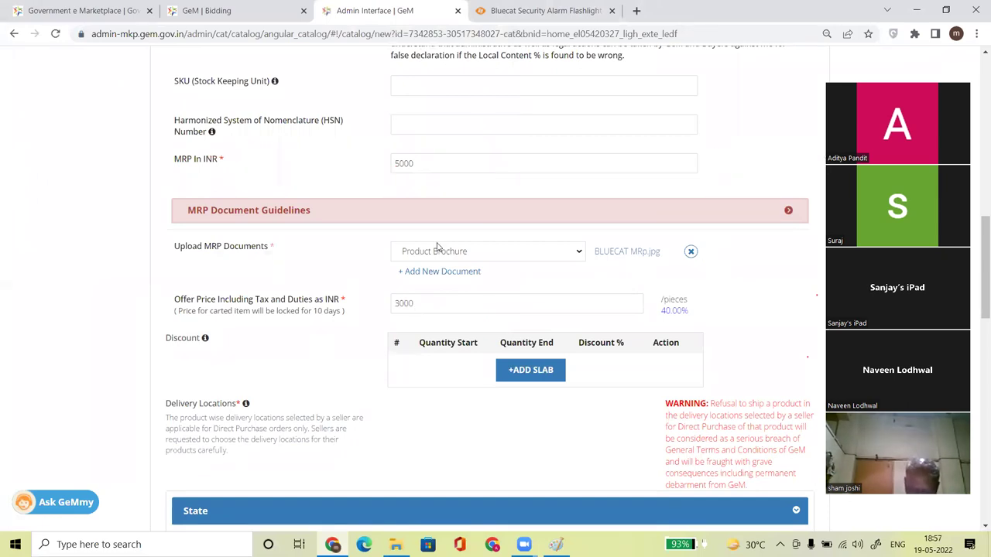
{"action": "left_click_drag", "start_coordinate": [433, 303], "coordinate": [346, 304]}
{"action": "type", "text": "4000"}
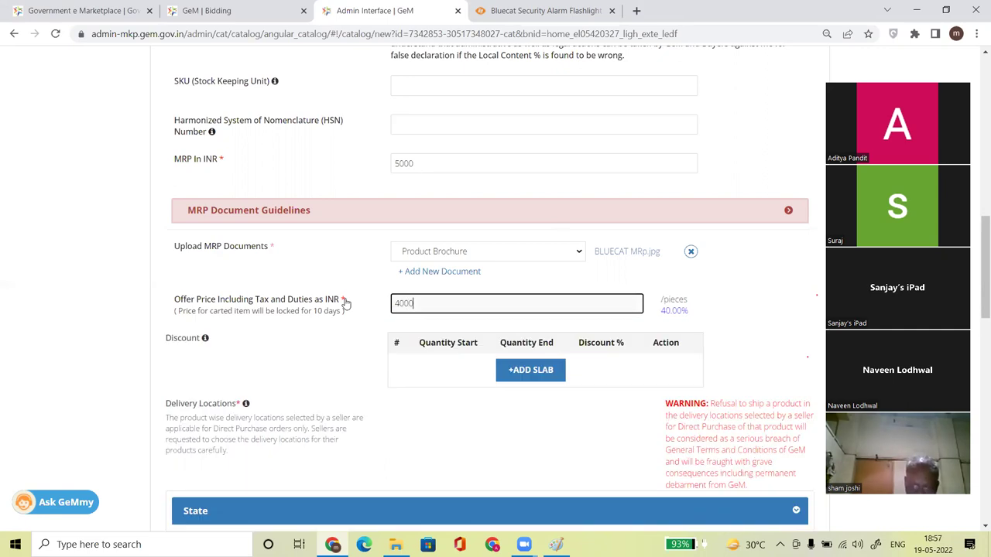
{"action": "left_click", "coordinate": [713, 310]}
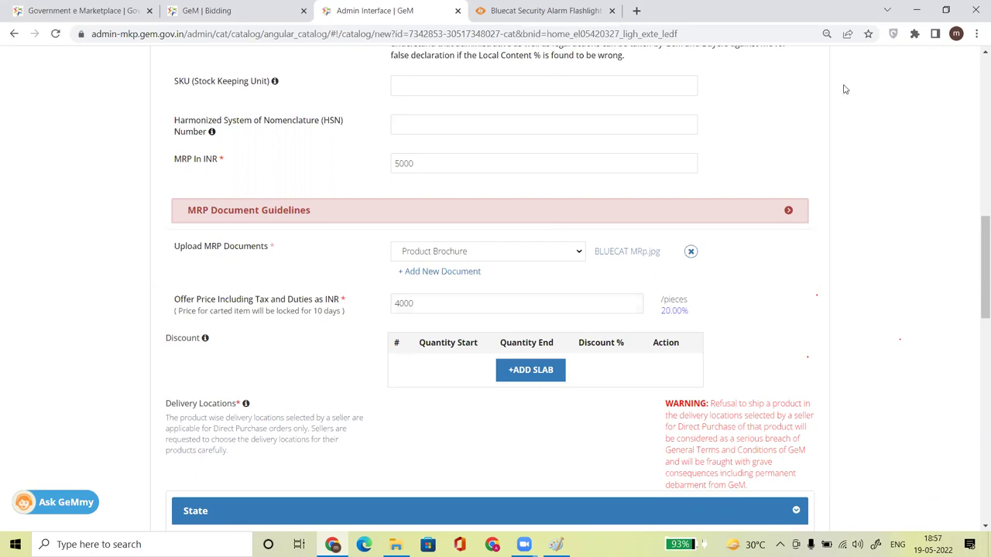
Enter current stock 100, minimum quantity 10 and lead time 10, and accept the undertaking.
{"action": "scroll", "coordinate": [977, 266], "scroll_direction": "down", "scroll_amount": 4}
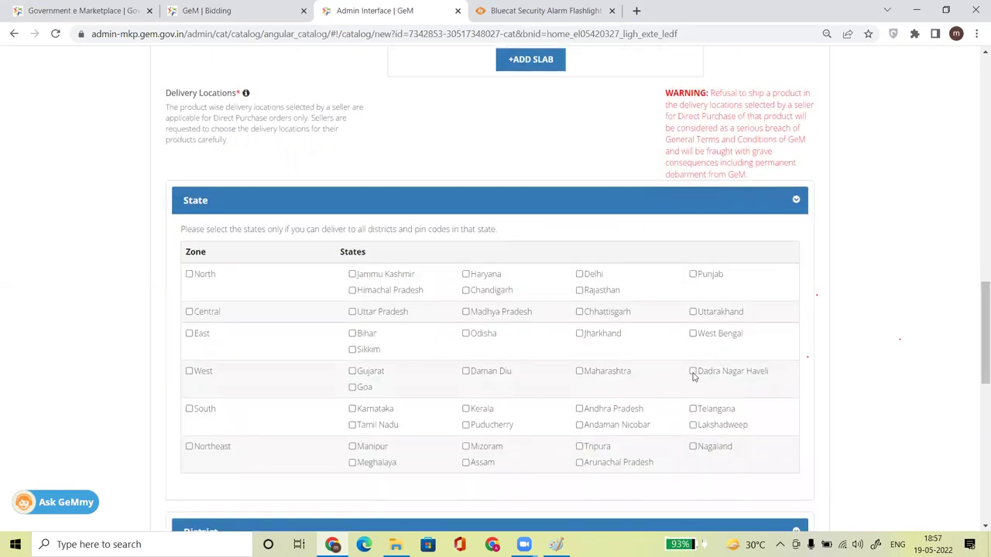
{"action": "left_click_drag", "start_coordinate": [978, 311], "coordinate": [977, 385]}
{"action": "scroll", "coordinate": [599, 304], "scroll_direction": "down", "scroll_amount": 1}
{"action": "left_click", "coordinate": [433, 316]}
{"action": "type", "text": "10"}
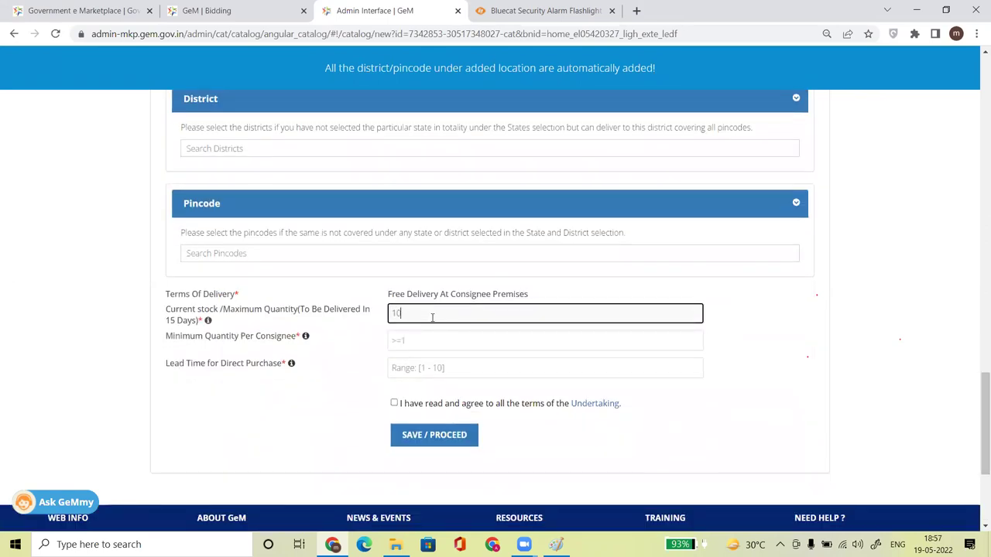
{"action": "type", "text": "0"}
{"action": "key", "text": "Tab"}
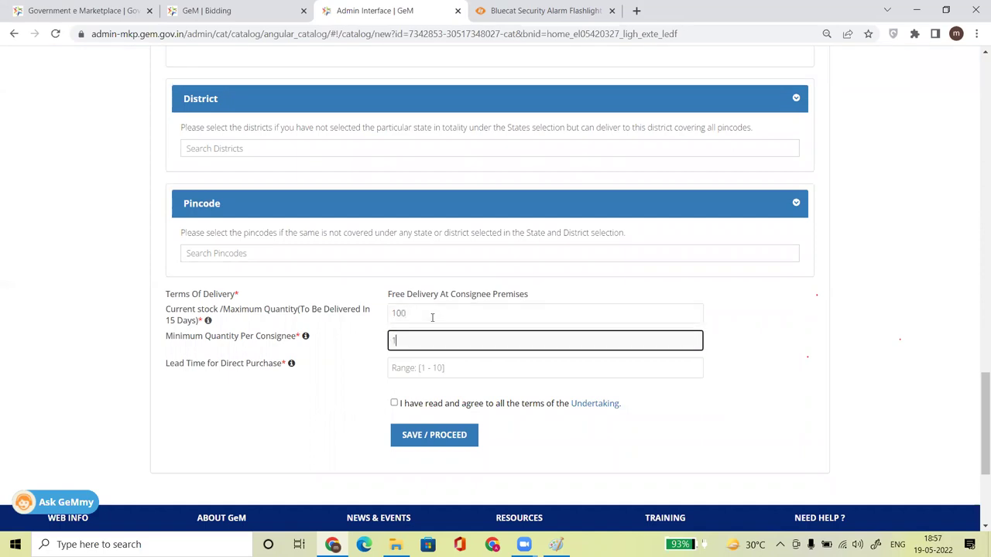
{"action": "key", "text": "Tab"}
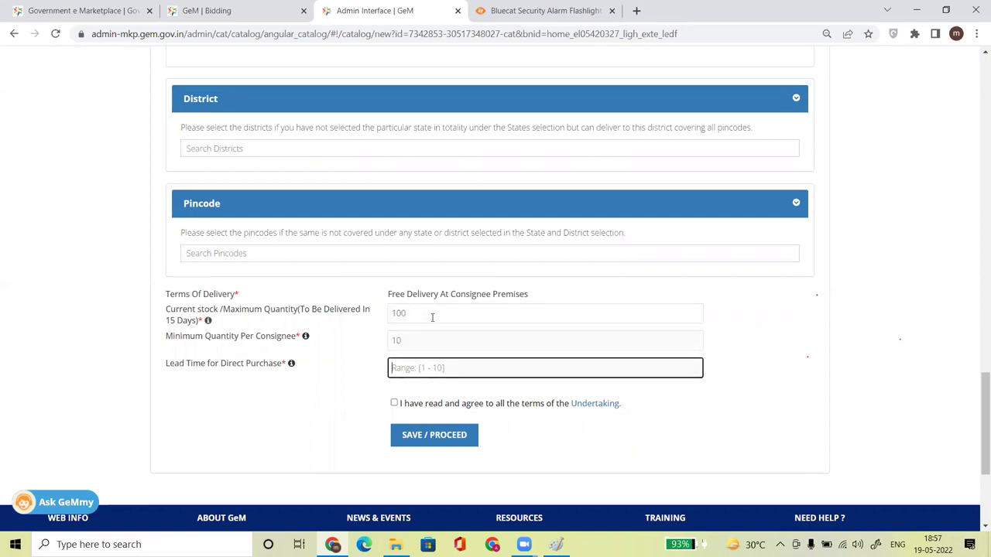
{"action": "type", "text": "10"}
{"action": "left_click", "coordinate": [394, 403]}
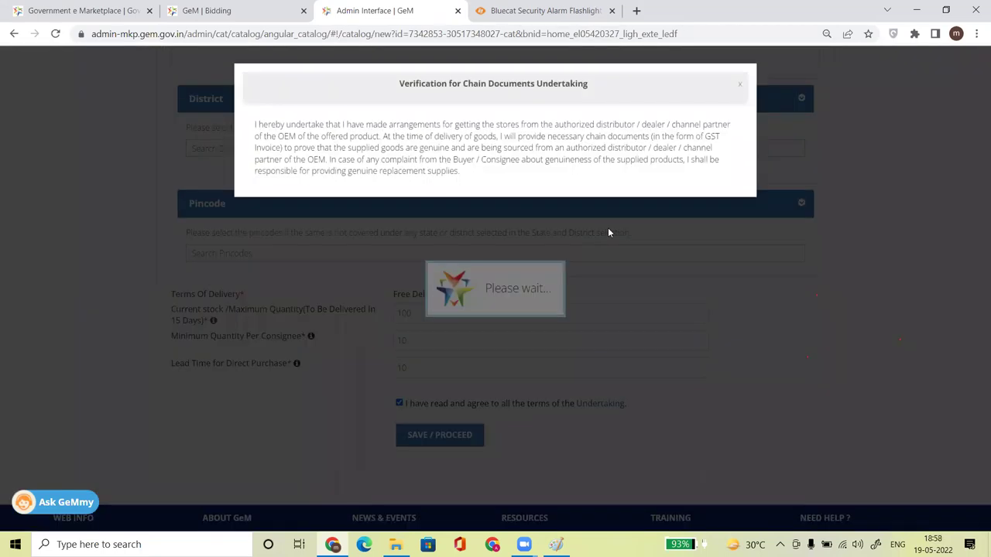
{"action": "left_click", "coordinate": [740, 90]}
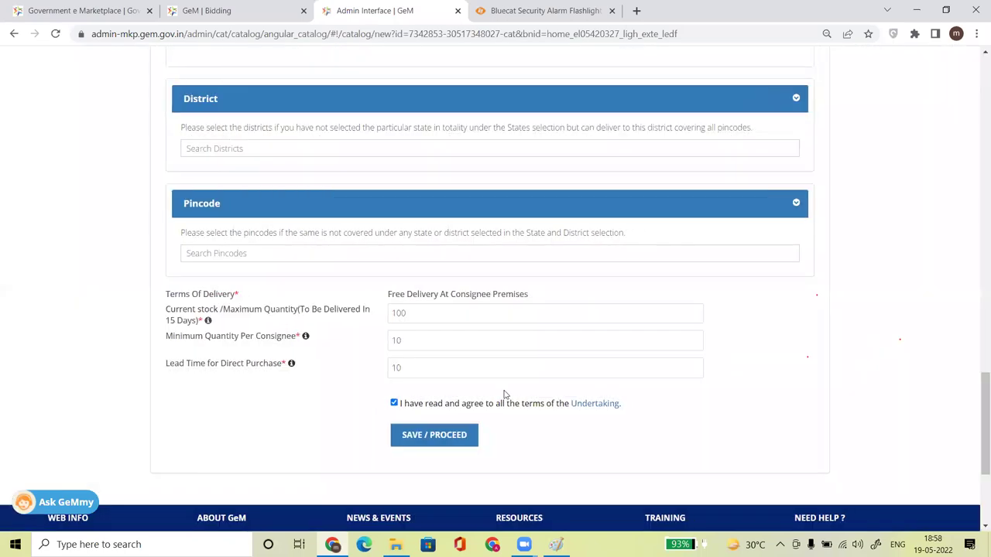
Save the quantity and delivery details, then cross-check specs against the Sinicon product page.
{"action": "left_click", "coordinate": [431, 446]}
{"action": "left_click_drag", "start_coordinate": [978, 437], "coordinate": [975, 177]}
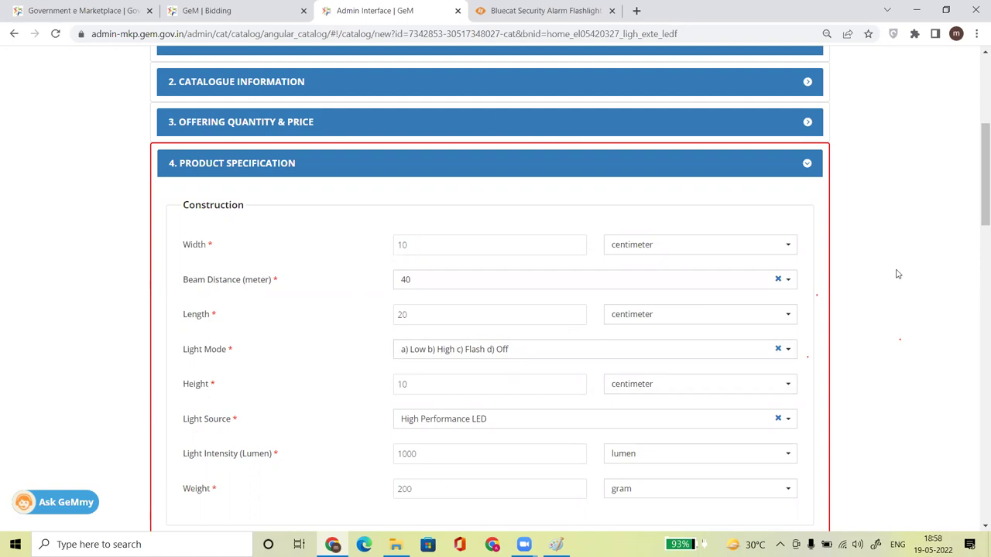
{"action": "mouse_move", "coordinate": [975, 210]}
{"action": "left_mouse_down"}
{"action": "mouse_move", "coordinate": [978, 391]}
{"action": "mouse_move", "coordinate": [975, 221]}
{"action": "left_mouse_up"}
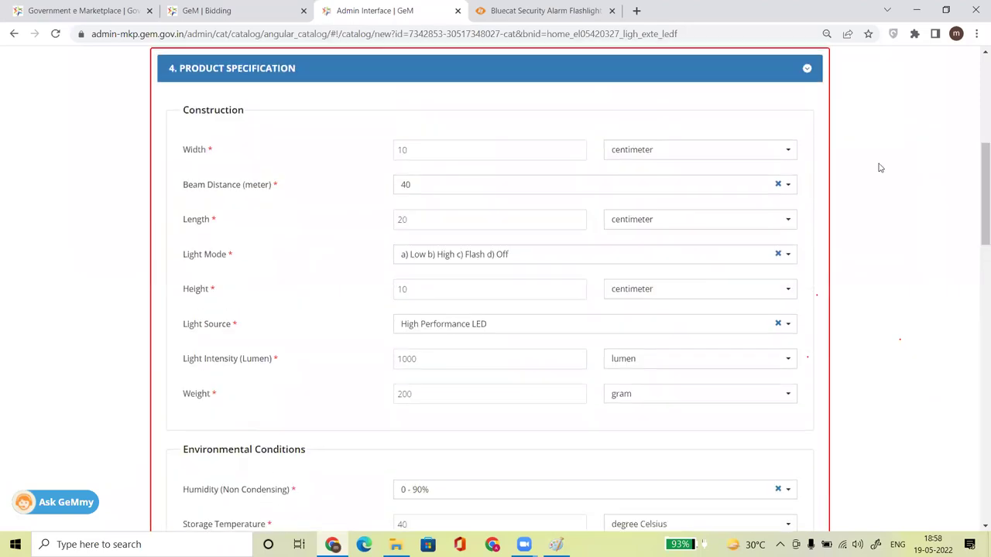
{"action": "left_click", "coordinate": [554, 11]}
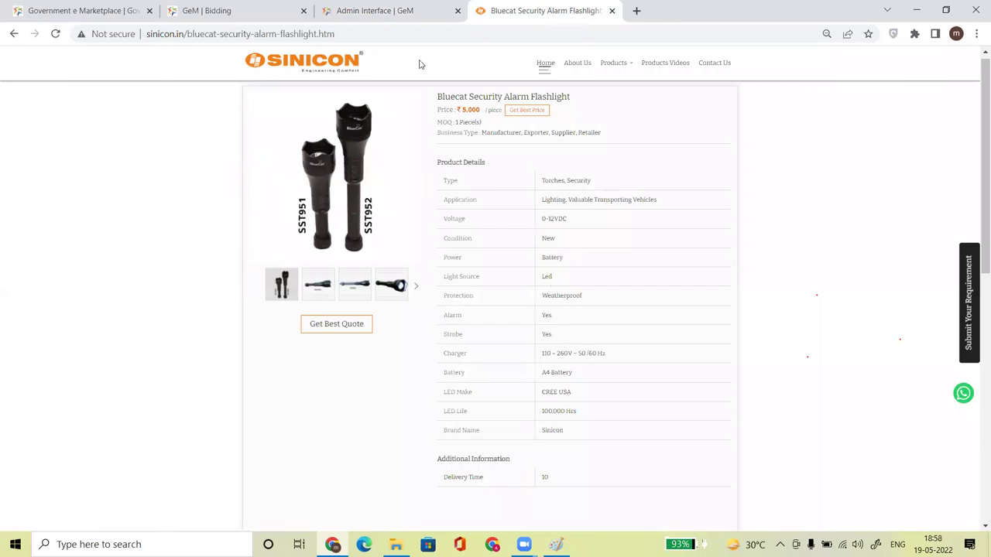
{"action": "left_click", "coordinate": [385, 10]}
{"action": "left_click", "coordinate": [553, 8]}
{"action": "left_click", "coordinate": [401, 18]}
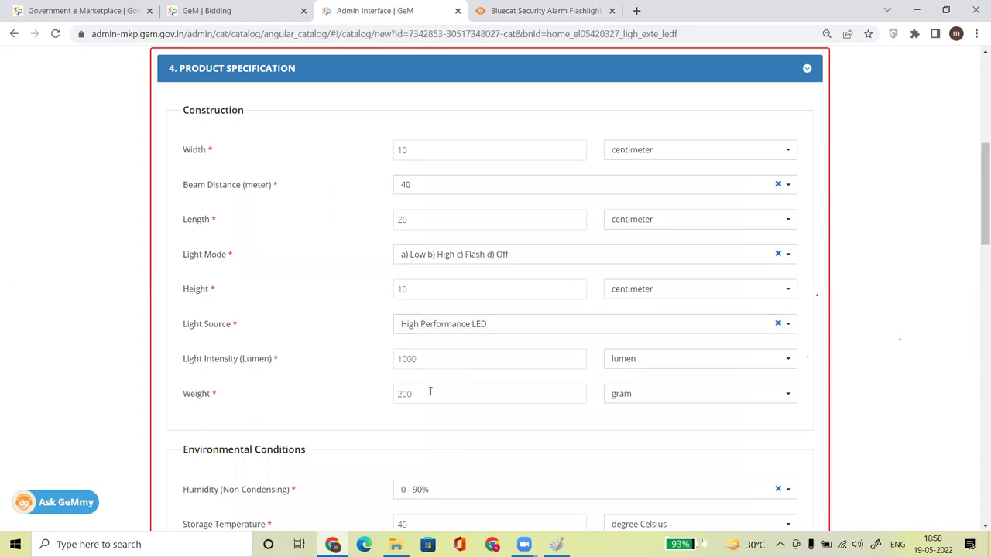
Set the catalogue upload document type to Any Other Documents instead of GSTIN Invoice.
{"action": "left_click_drag", "start_coordinate": [975, 198], "coordinate": [978, 383]}
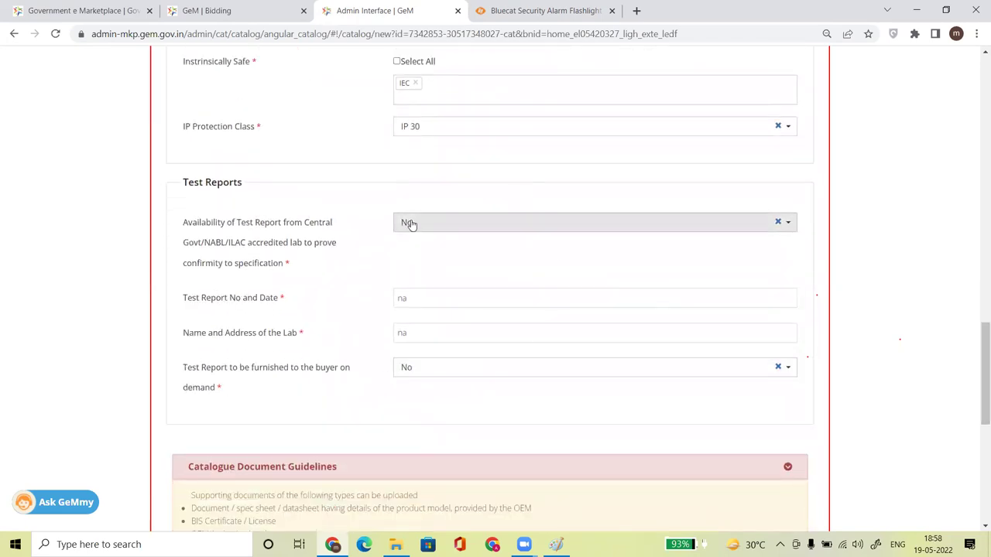
{"action": "left_click_drag", "start_coordinate": [979, 340], "coordinate": [979, 396]}
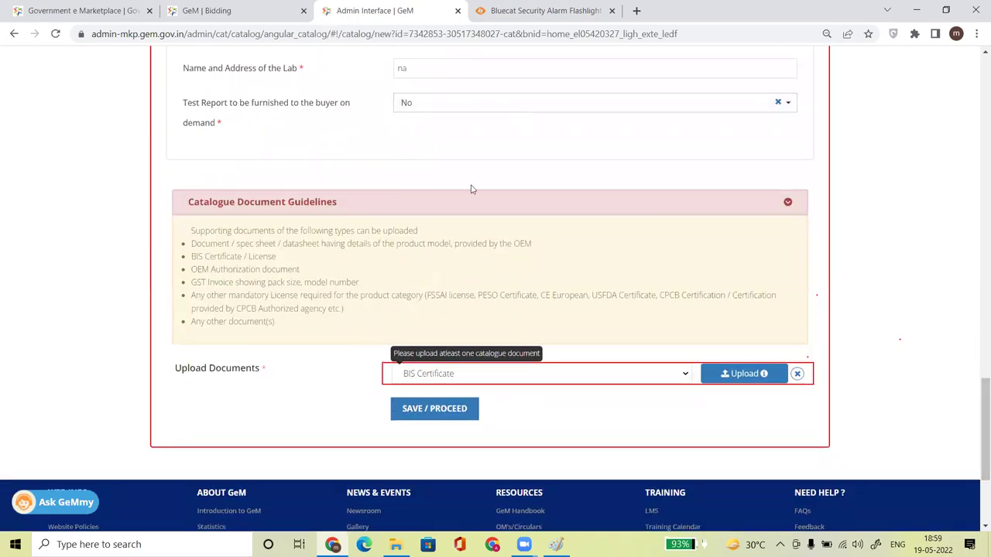
{"action": "left_click", "coordinate": [439, 375]}
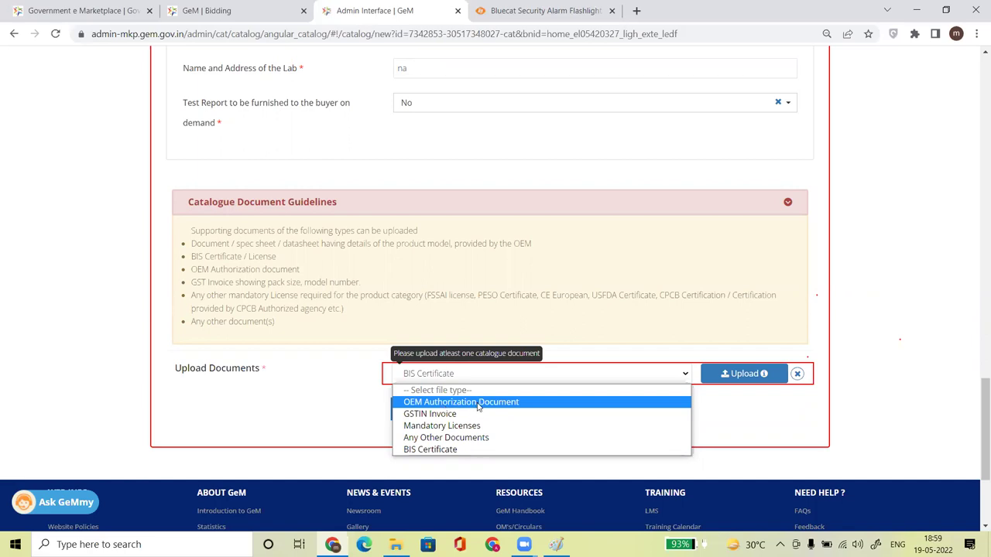
{"action": "left_click", "coordinate": [447, 414]}
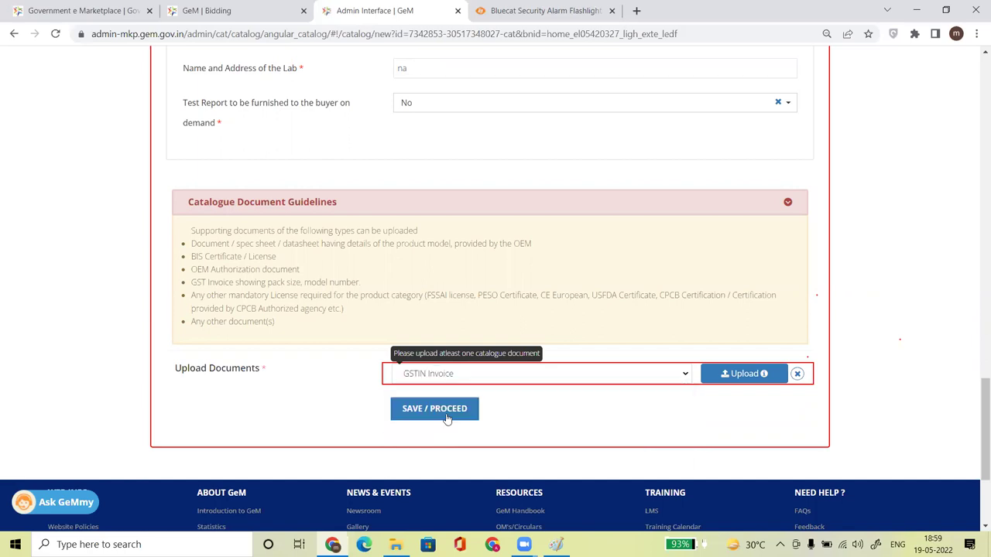
{"action": "left_click", "coordinate": [434, 373]}
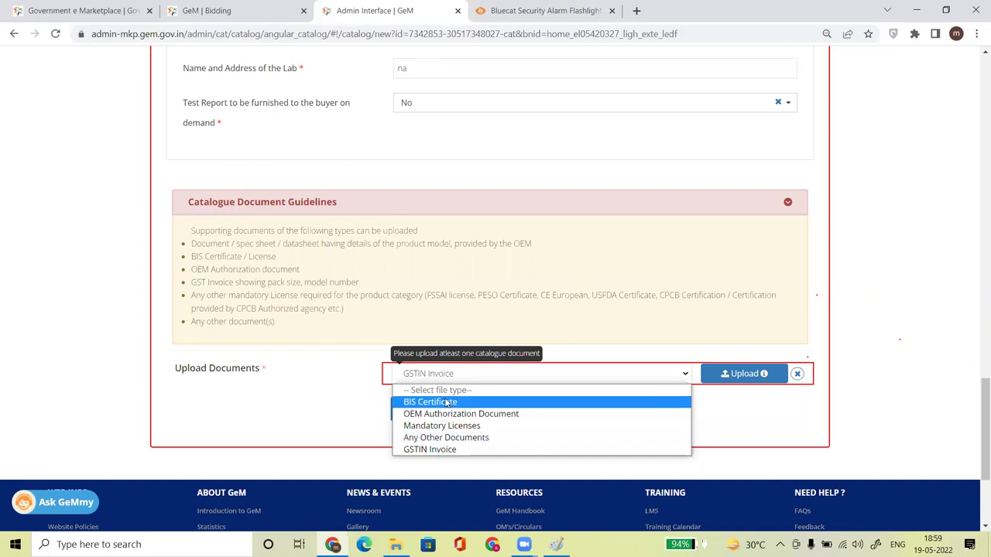
{"action": "left_click", "coordinate": [437, 438]}
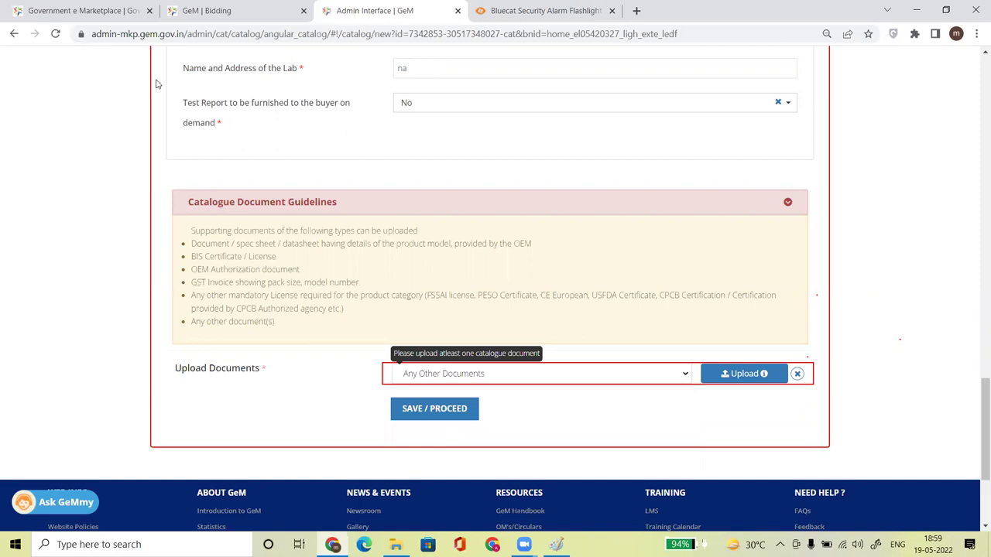
Erase the price and MOQ lines from the product screenshot in Paint.
{"action": "key", "text": "alt+Tab"}
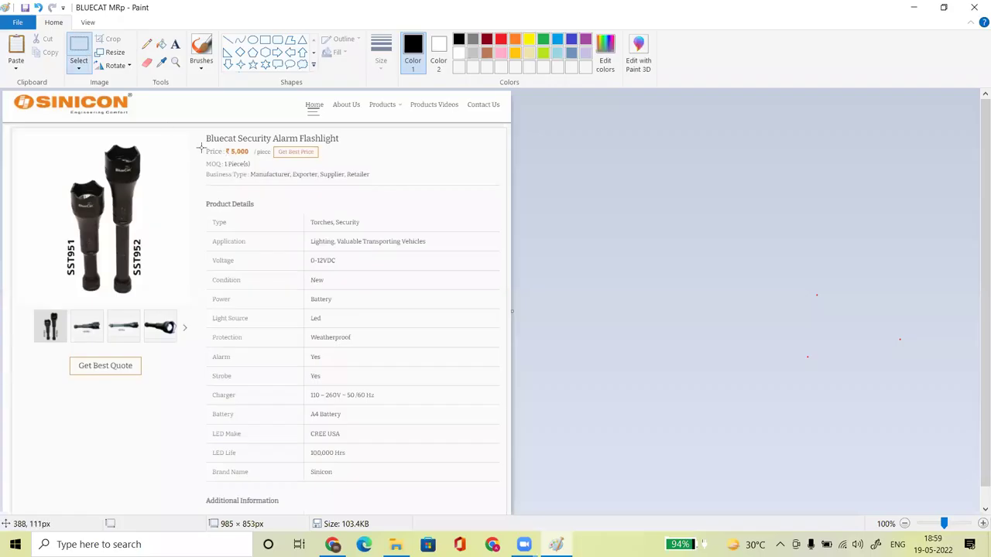
{"action": "left_click_drag", "start_coordinate": [284, 157], "coordinate": [347, 168]}
{"action": "key", "text": "Delete"}
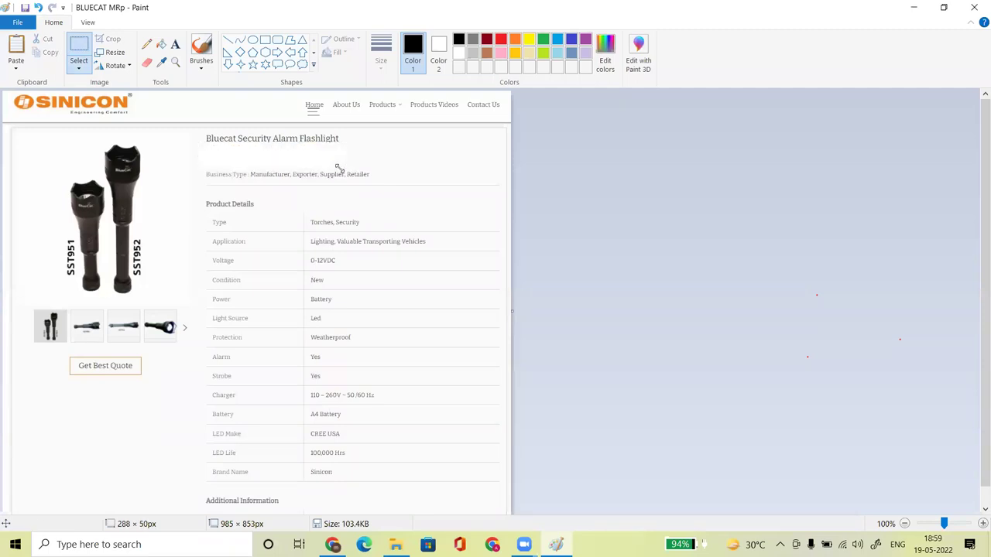
Save the edited picture as the JPEG 'BLUECAT specification'.
{"action": "left_click", "coordinate": [17, 22]}
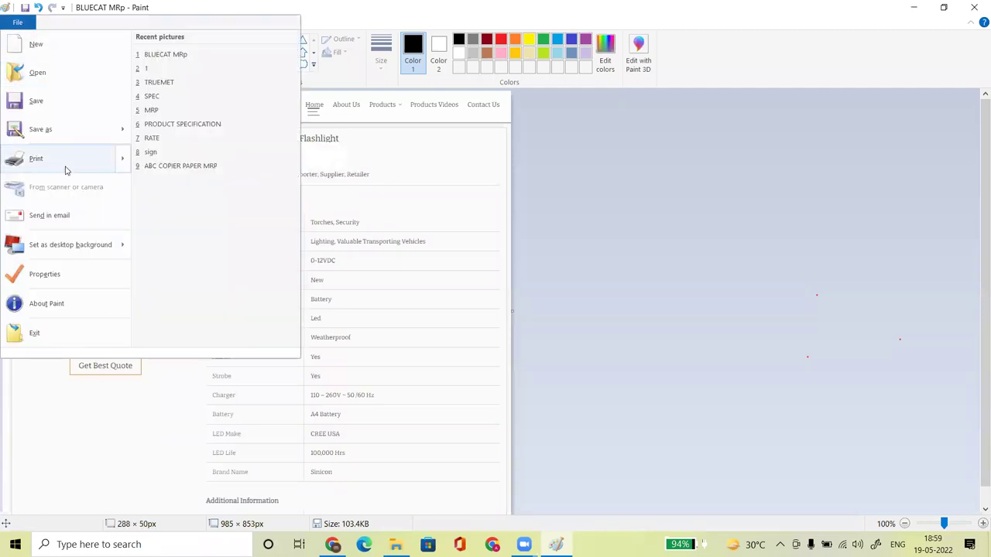
{"action": "mouse_move", "coordinate": [60, 140]}
{"action": "left_click", "coordinate": [197, 105]}
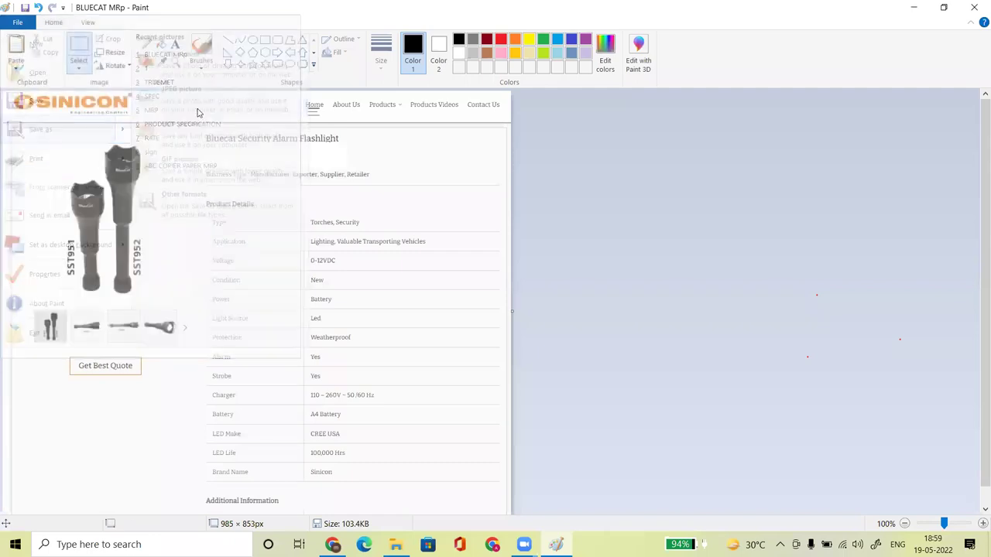
{"action": "left_click_drag", "start_coordinate": [138, 241], "coordinate": [93, 249]}
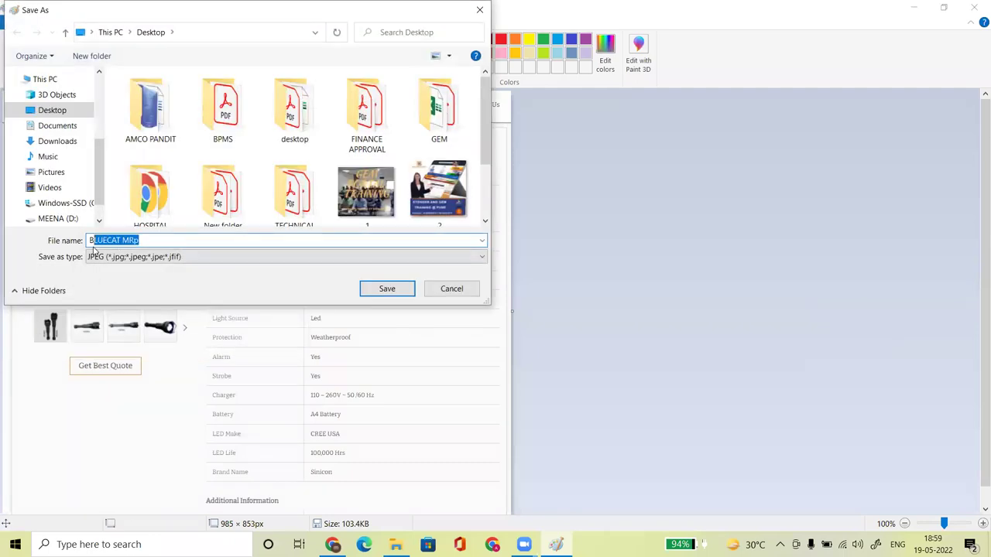
{"action": "left_click", "coordinate": [166, 240]}
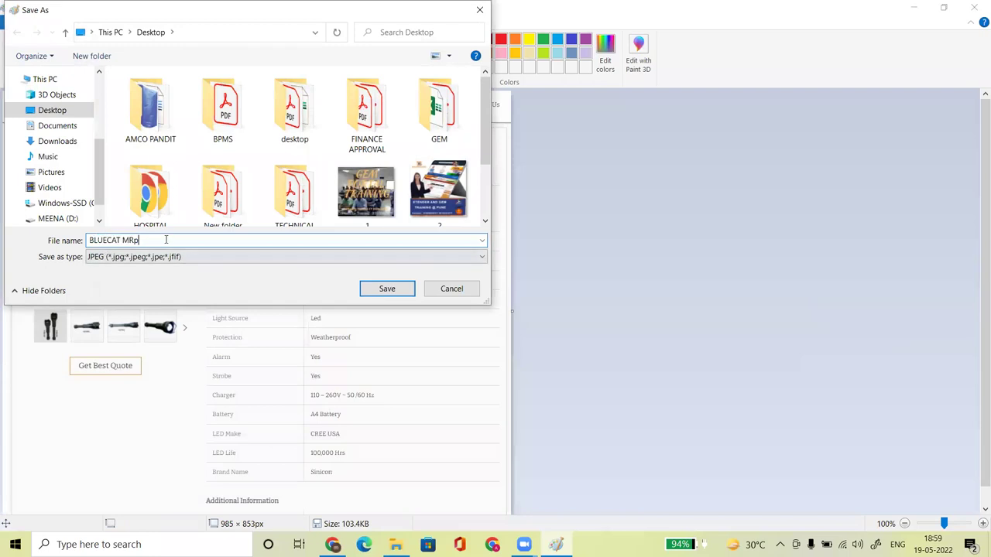
{"action": "key", "text": "BackSpace"}
{"action": "key", "text": "BackSpace"}
{"action": "key", "text": "BackSpace"}
{"action": "type", "text": "s"}
{"action": "key", "text": "Return"}
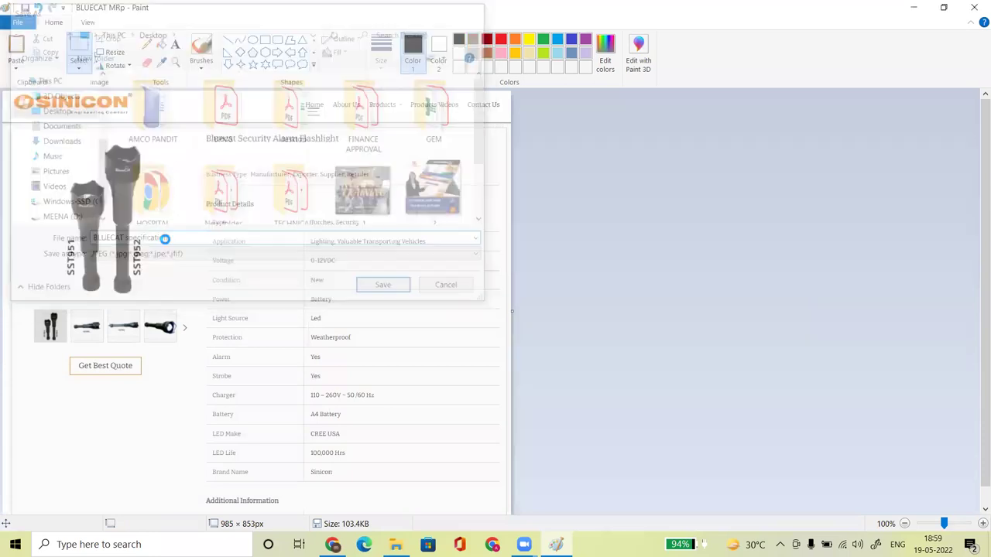
Upload BLUECAT specification as the catalogue document and save to proceed to product images.
{"action": "left_click", "coordinate": [923, 9]}
{"action": "left_click", "coordinate": [730, 372]}
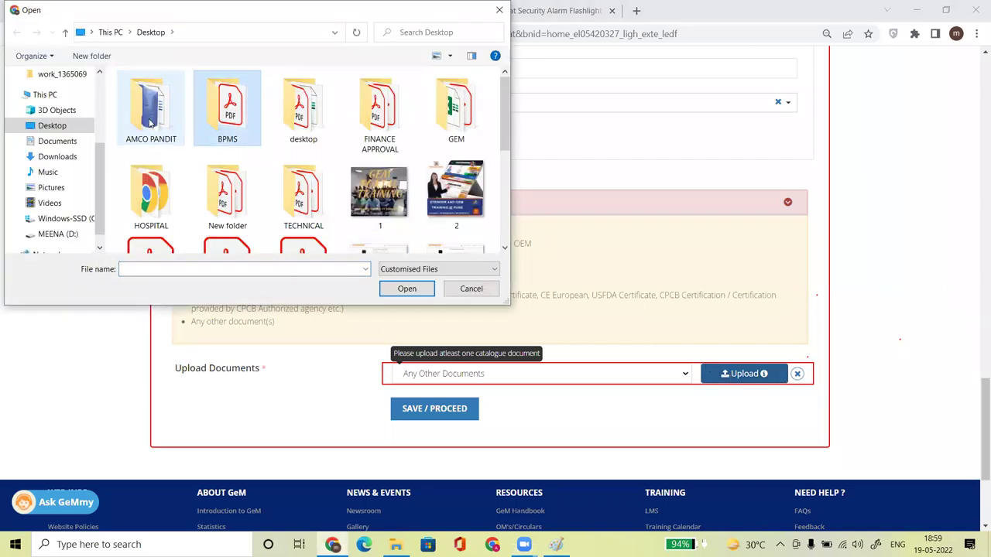
{"action": "type", "text": "bl"}
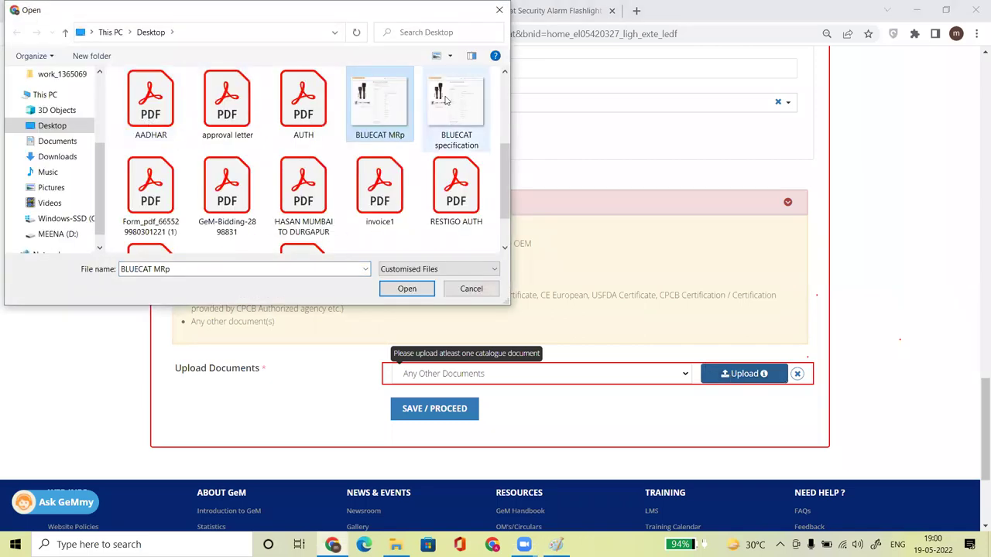
{"action": "double_click", "coordinate": [445, 100]}
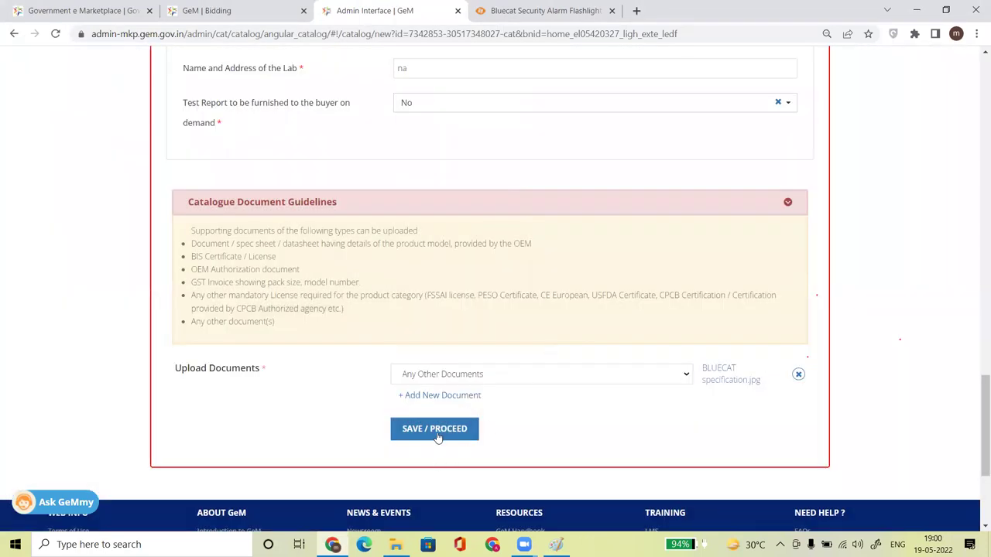
{"action": "left_click", "coordinate": [436, 436]}
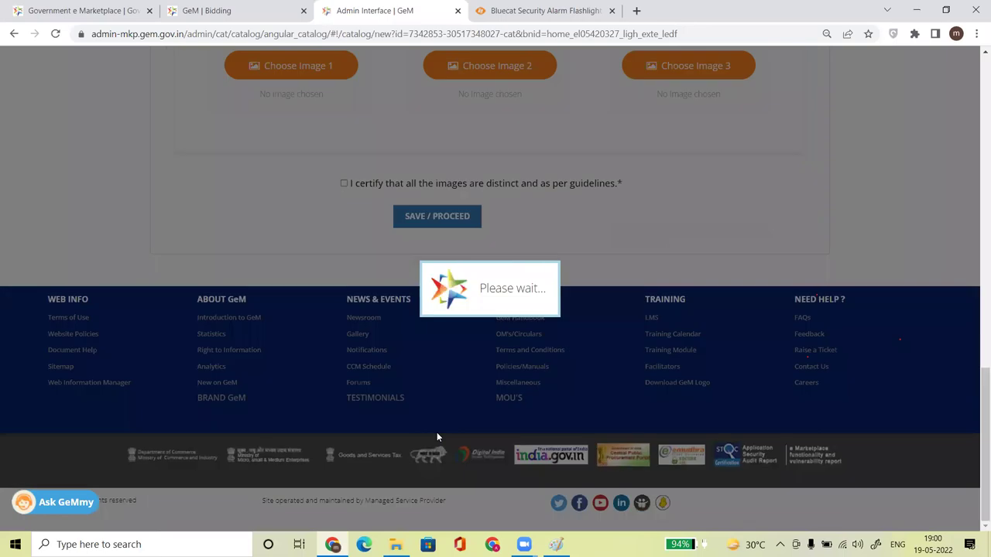
{"action": "left_click_drag", "start_coordinate": [975, 407], "coordinate": [975, 326]}
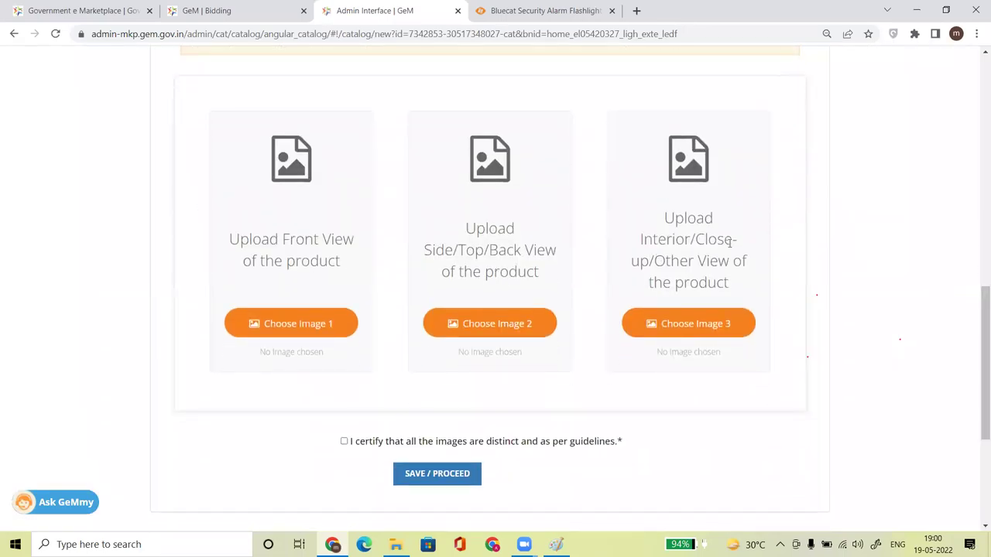
In Paint's BLUECAT specification picture, draw a rectangular selection around the main flashlight photo.
{"action": "left_click", "coordinate": [556, 544]}
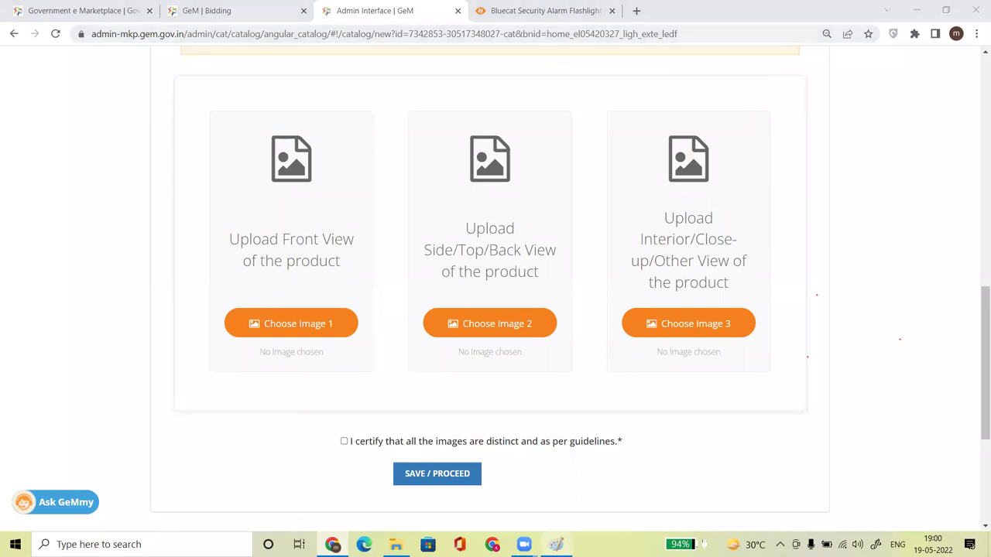
{"action": "left_click", "coordinate": [80, 44]}
{"action": "left_click_drag", "start_coordinate": [34, 137], "coordinate": [174, 299]}
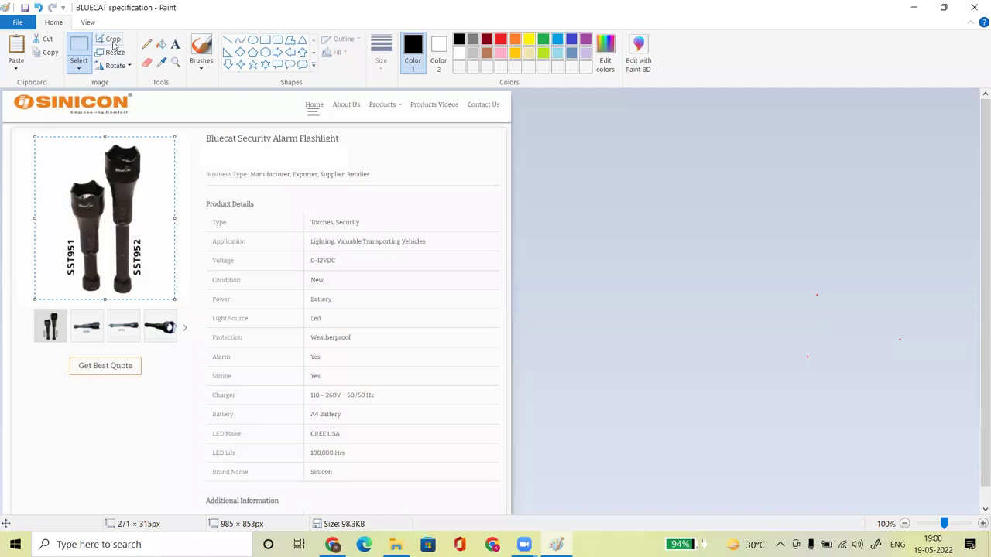
Crop the picture to the flashlight photo and erase the SST952 and SST951 labels.
{"action": "left_click", "coordinate": [113, 40]}
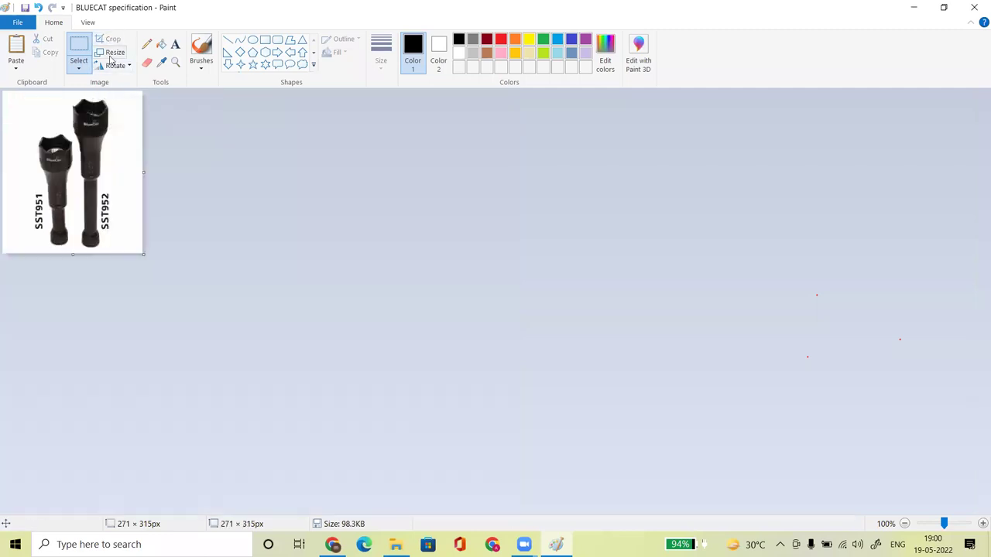
{"action": "left_click", "coordinate": [78, 48]}
{"action": "mouse_move", "coordinate": [120, 186]}
{"action": "left_mouse_down"}
{"action": "mouse_move", "coordinate": [109, 238]}
{"action": "mouse_move", "coordinate": [101, 231]}
{"action": "left_mouse_up"}
{"action": "key", "text": "Delete"}
{"action": "left_click", "coordinate": [78, 48]}
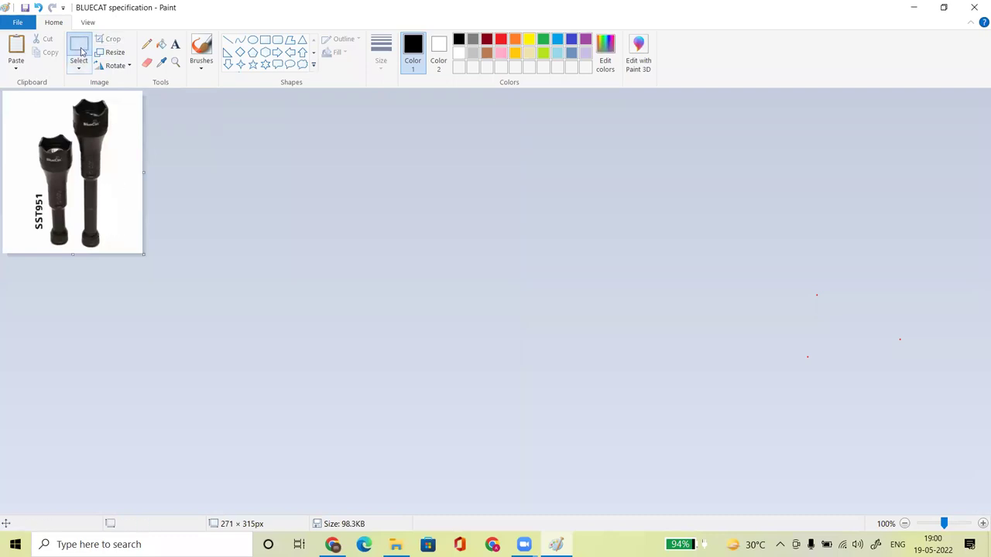
{"action": "left_click_drag", "start_coordinate": [20, 189], "coordinate": [46, 235]}
{"action": "key", "text": "Delete"}
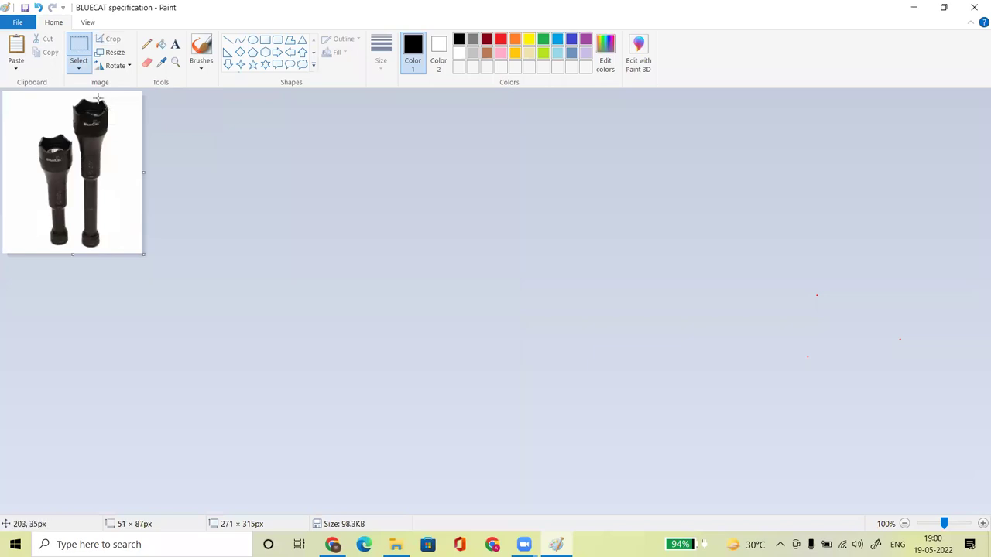
Save a copy of the flashlight picture as BLUECAT 1.
{"action": "left_click", "coordinate": [17, 22]}
{"action": "mouse_move", "coordinate": [44, 130]}
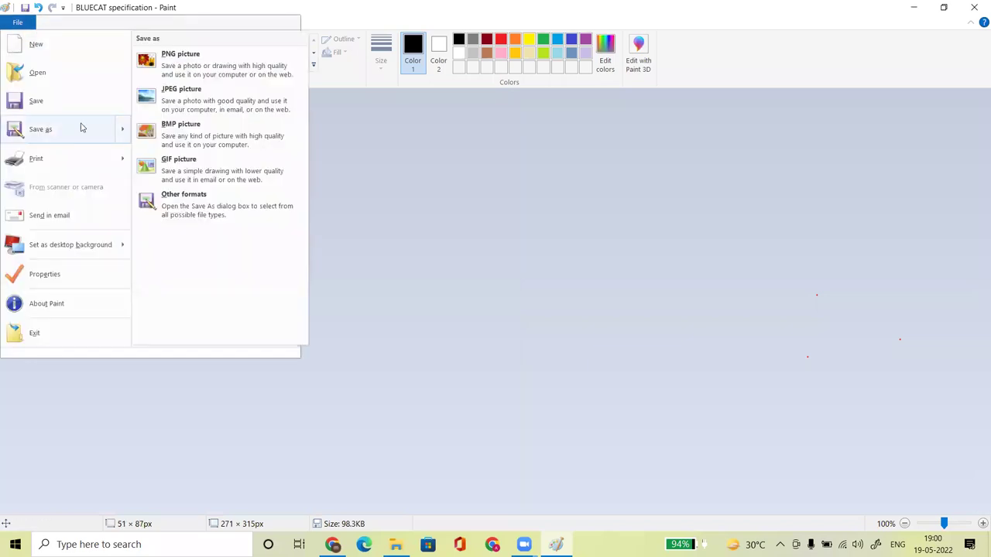
{"action": "left_click", "coordinate": [272, 203]}
{"action": "left_click_drag", "start_coordinate": [167, 240], "coordinate": [121, 240]}
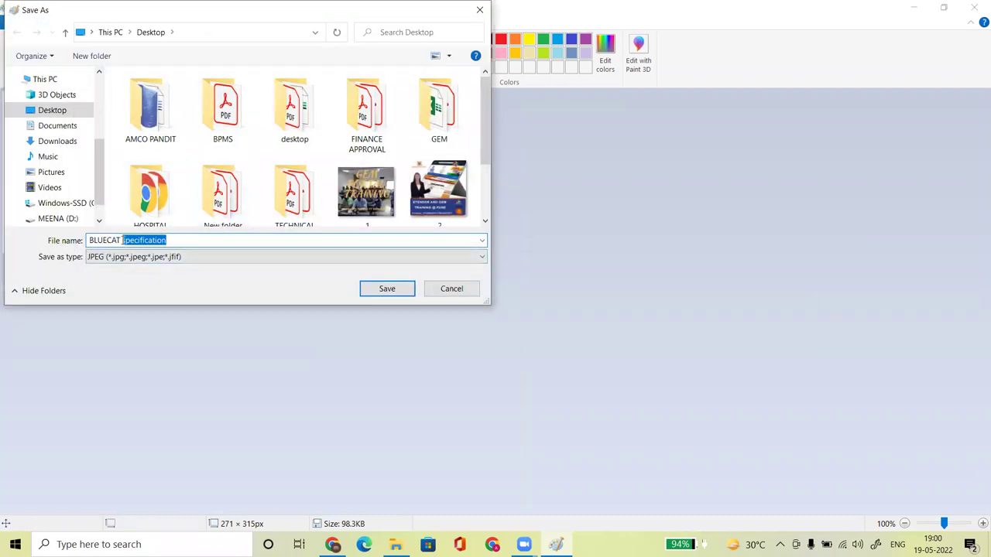
{"action": "type", "text": "1"}
{"action": "key", "text": "Return"}
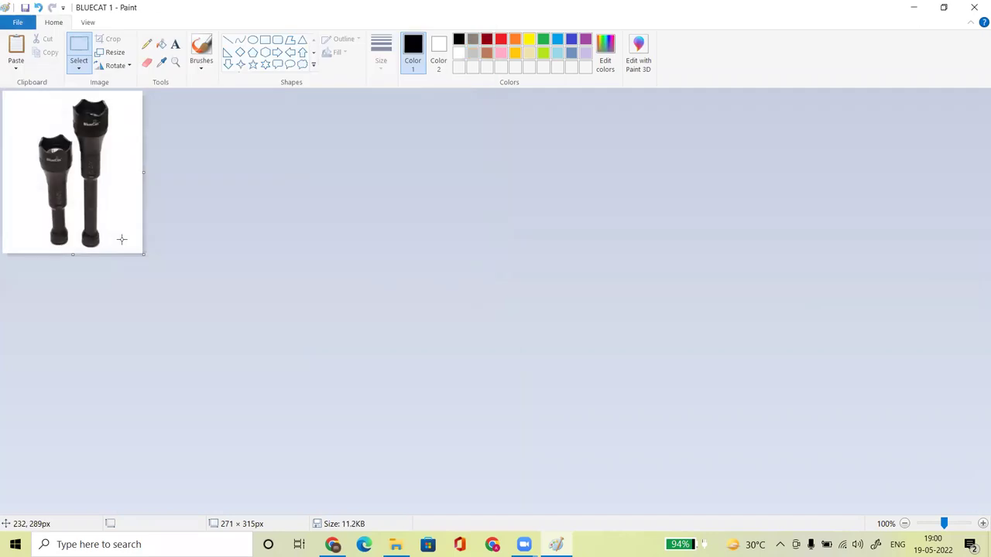
Save another copy of the picture as BLUECAT 2.
{"action": "left_click", "coordinate": [12, 28]}
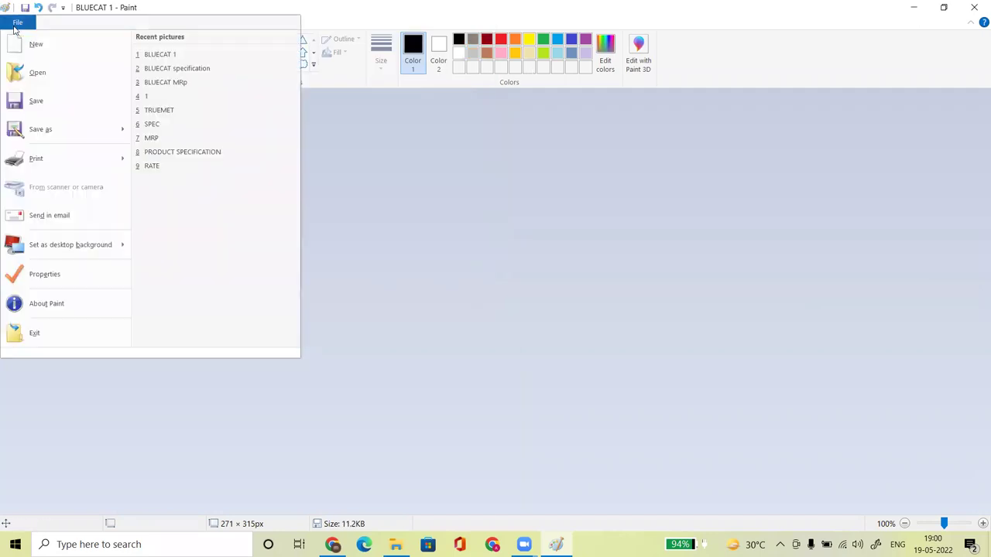
{"action": "mouse_move", "coordinate": [40, 129]}
{"action": "left_click", "coordinate": [228, 115]}
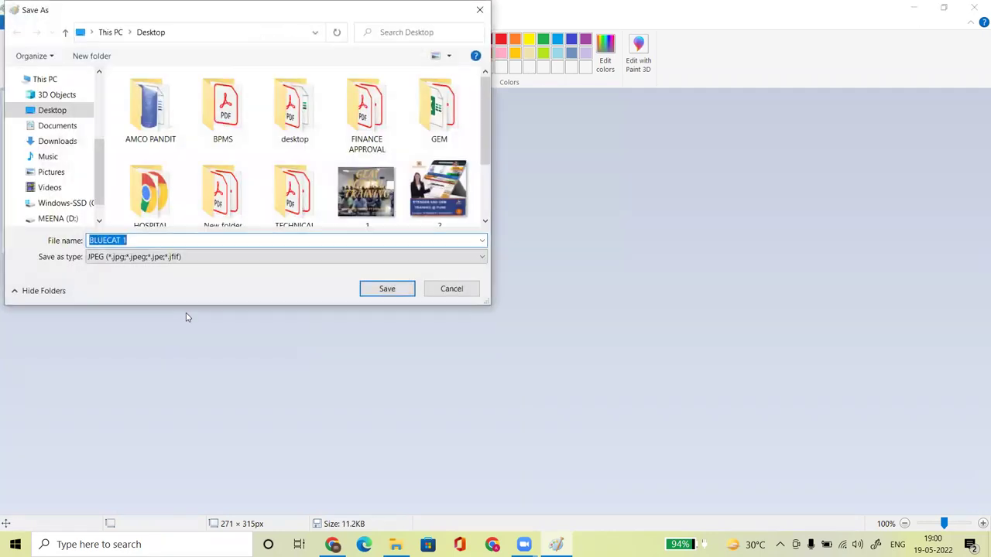
{"action": "left_click", "coordinate": [161, 240]}
{"action": "key", "text": "BackSpace"}
{"action": "type", "text": "2"}
{"action": "key", "text": "Return"}
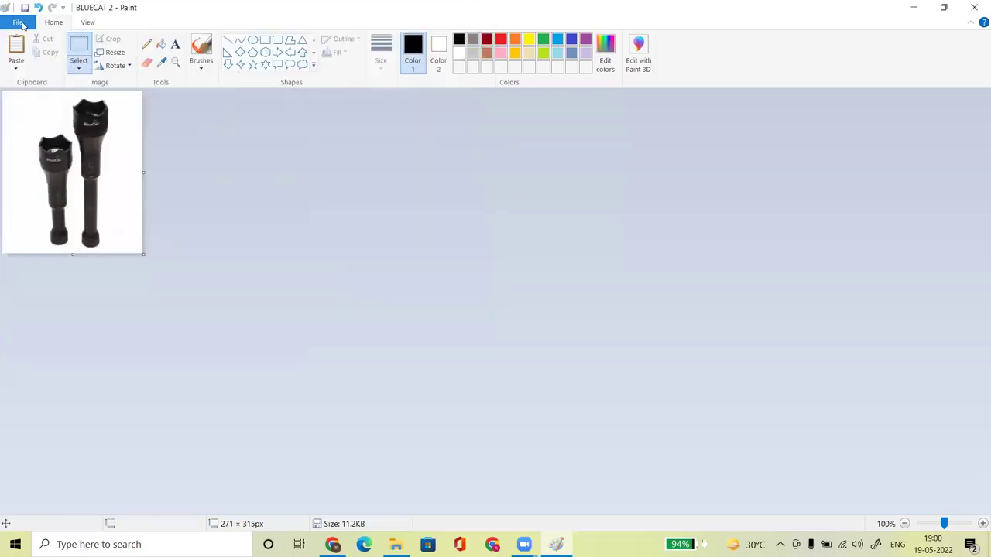
Save a third JPEG copy as BLUECAT 3, then minimize Paint.
{"action": "left_click", "coordinate": [17, 22]}
{"action": "mouse_move", "coordinate": [53, 132]}
{"action": "left_click", "coordinate": [152, 113]}
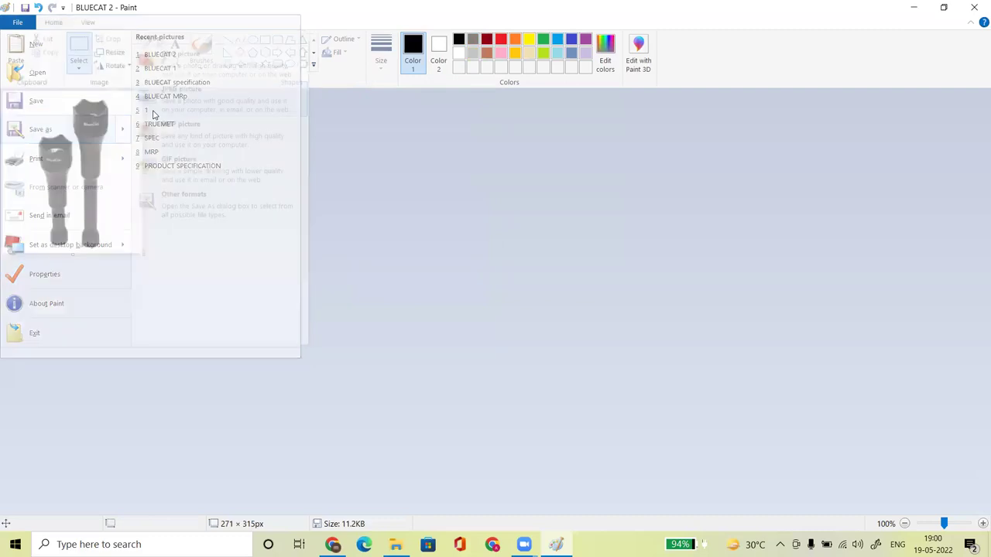
{"action": "left_click", "coordinate": [156, 244]}
{"action": "key", "text": "BackSpace"}
{"action": "type", "text": "3"}
{"action": "key", "text": "Return"}
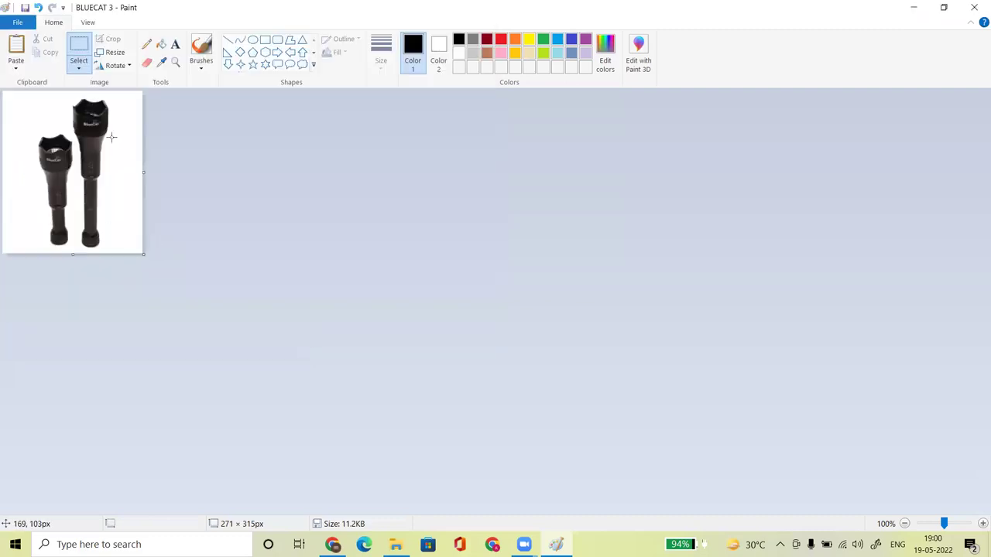
{"action": "left_click", "coordinate": [913, 7]}
Upload BLUECAT 1 as the front view image.
{"action": "scroll", "coordinate": [448, 232], "scroll_direction": "down", "scroll_amount": 1}
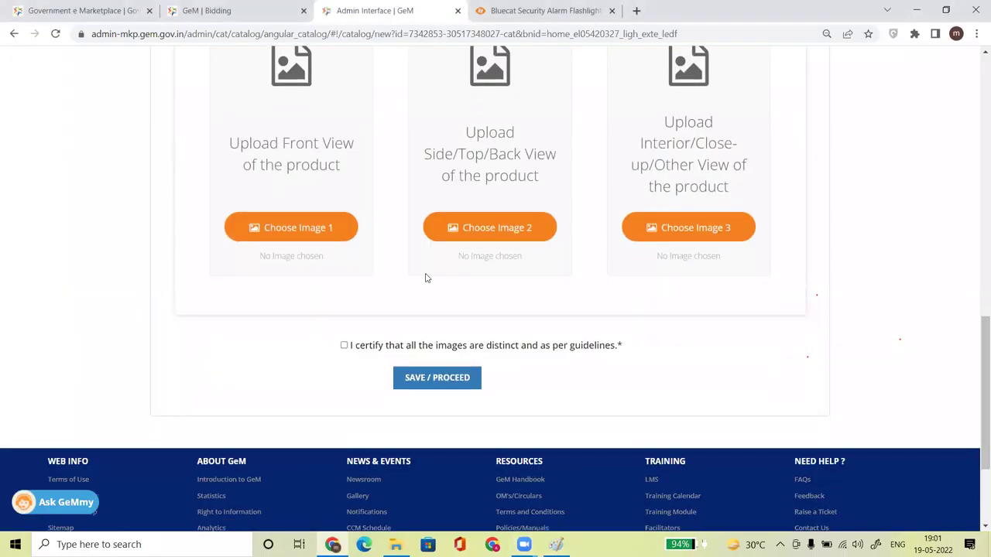
{"action": "left_click", "coordinate": [321, 239]}
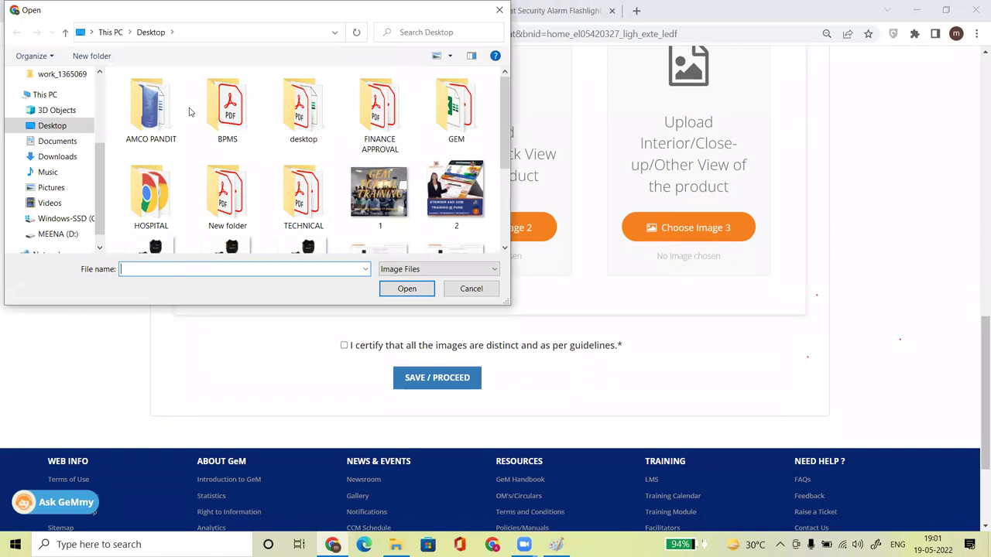
{"action": "scroll", "coordinate": [155, 109], "scroll_direction": "down", "scroll_amount": 2}
{"action": "left_click", "coordinate": [156, 109]}
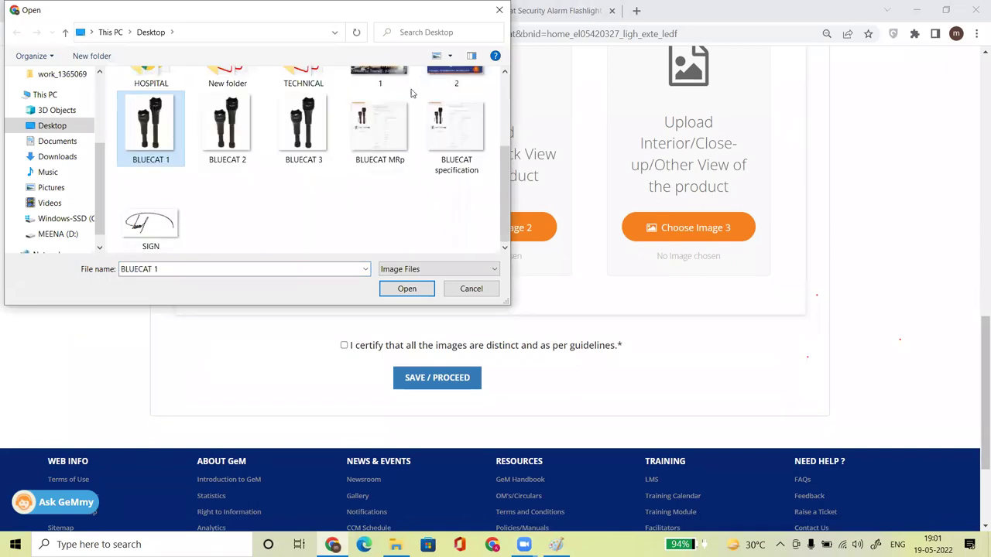
{"action": "double_click", "coordinate": [167, 130]}
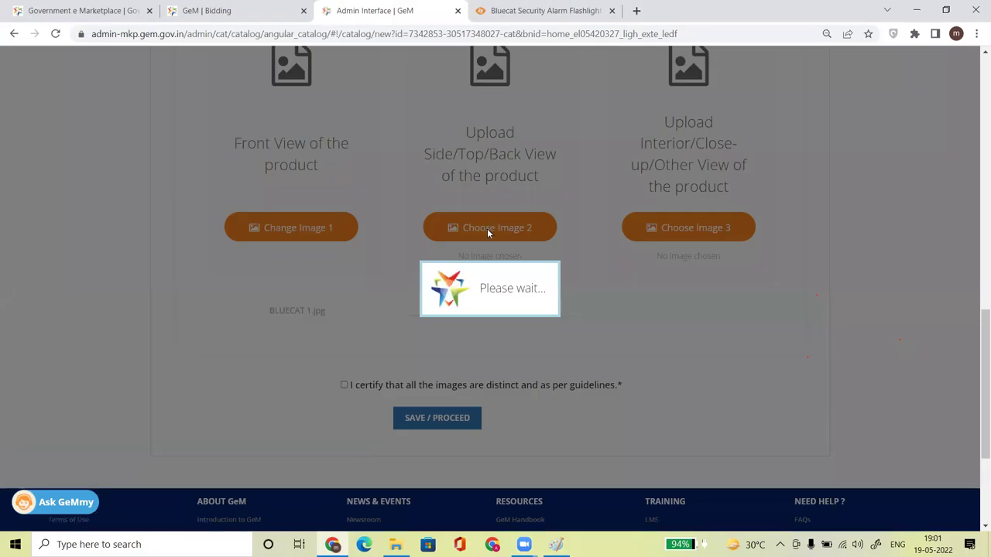
Upload BLUECAT 2 as the side view image.
{"action": "left_click", "coordinate": [487, 229]}
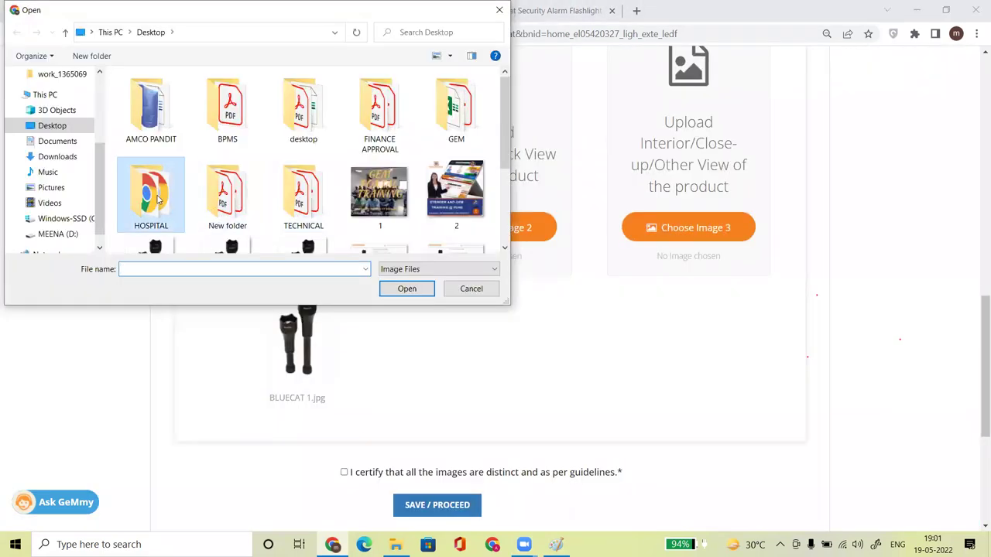
{"action": "scroll", "coordinate": [157, 199], "scroll_direction": "down", "scroll_amount": 2}
{"action": "left_click", "coordinate": [151, 122]}
{"action": "double_click", "coordinate": [221, 122]}
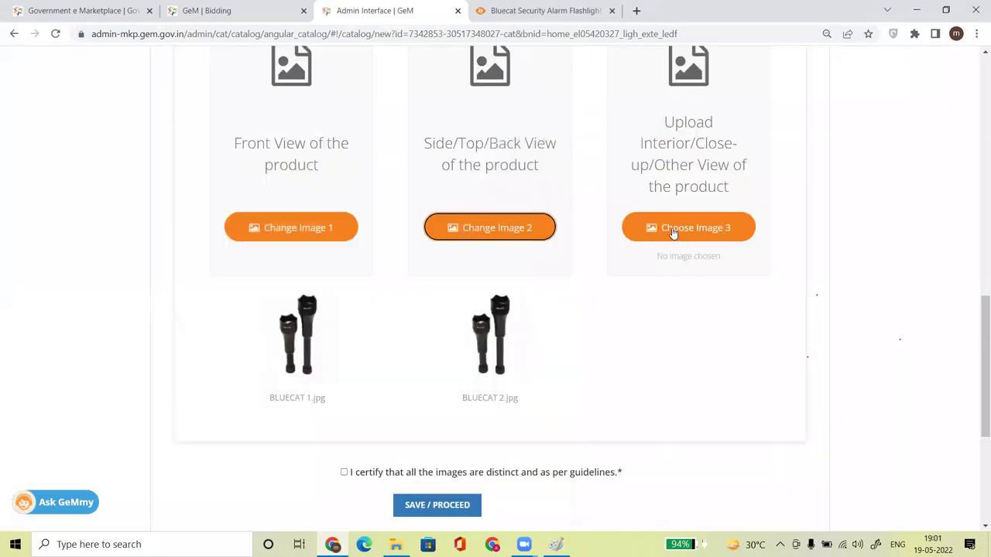
Upload BLUECAT 3 as the close-up view and certify the images are distinct.
{"action": "right_click", "coordinate": [674, 231]}
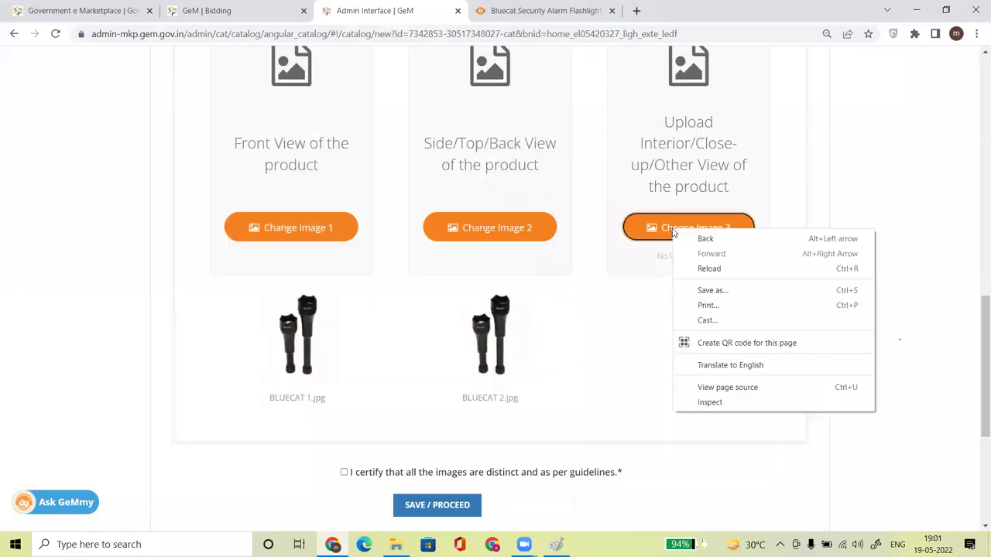
{"action": "left_click", "coordinate": [645, 229]}
{"action": "left_click", "coordinate": [645, 229]}
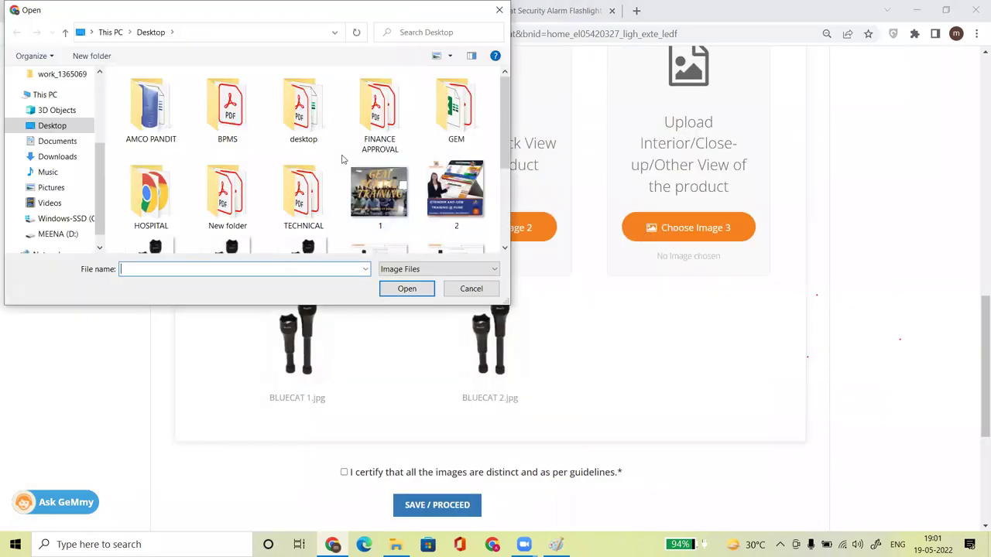
{"action": "scroll", "coordinate": [503, 130], "scroll_direction": "down", "scroll_amount": 1}
{"action": "left_click", "coordinate": [299, 165]}
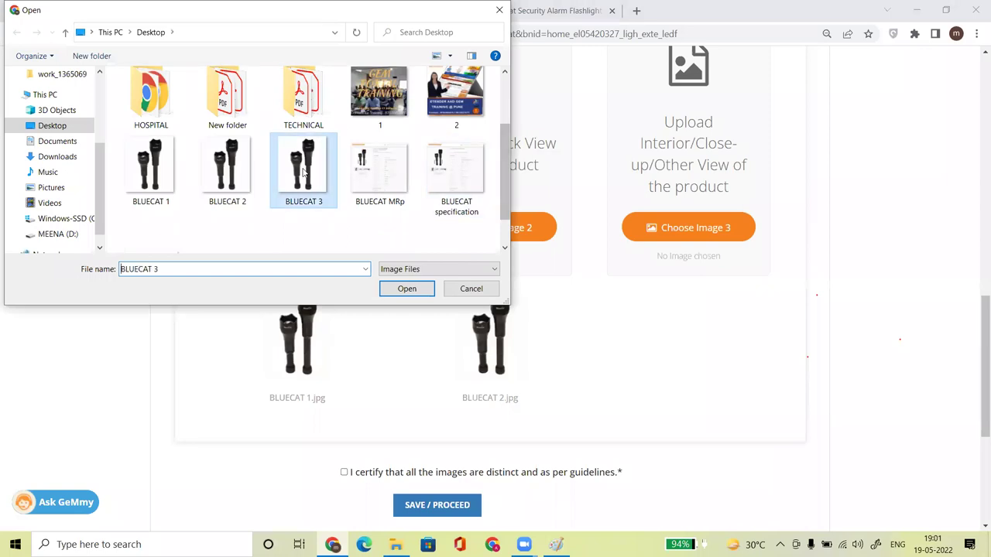
{"action": "left_click", "coordinate": [406, 287]}
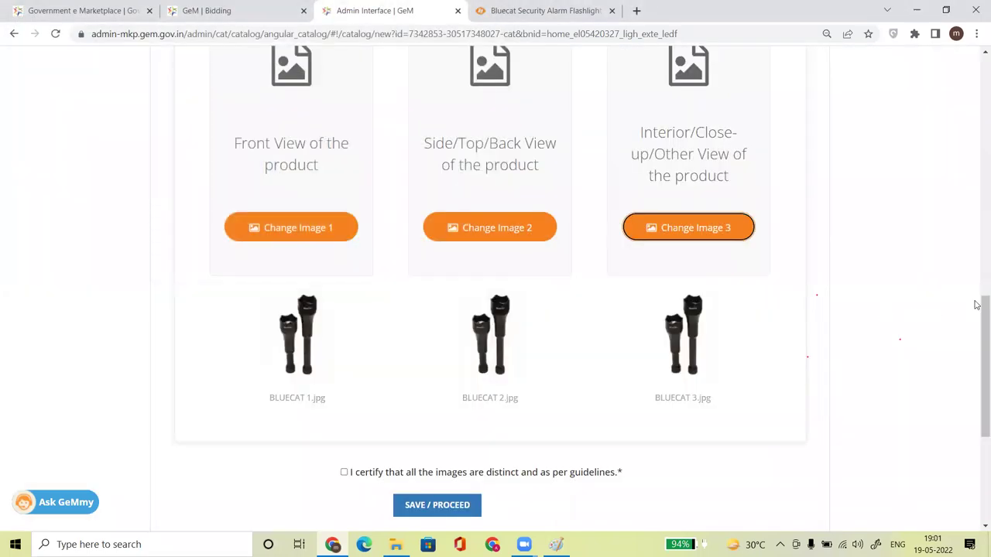
{"action": "scroll", "coordinate": [975, 304], "scroll_direction": "down", "scroll_amount": 2}
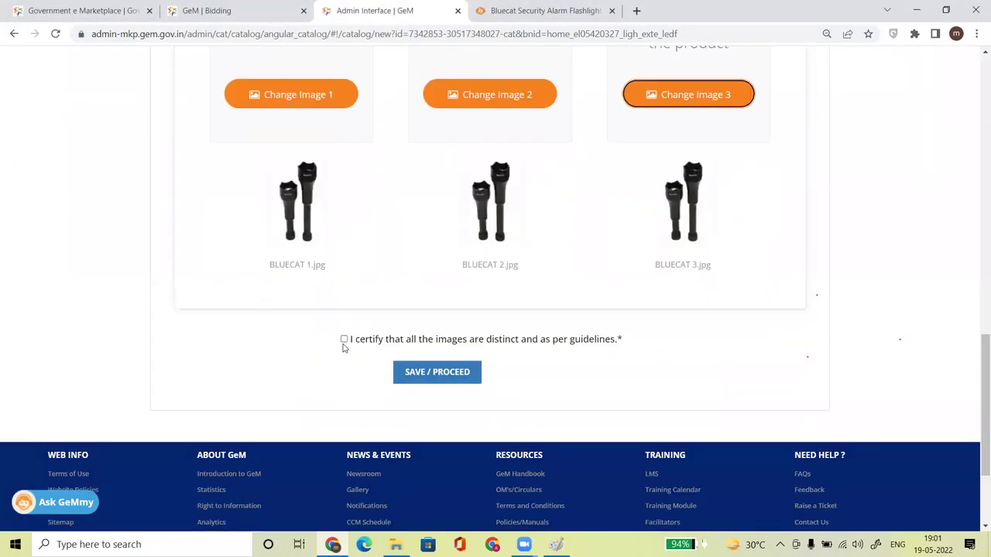
{"action": "left_click", "coordinate": [345, 340]}
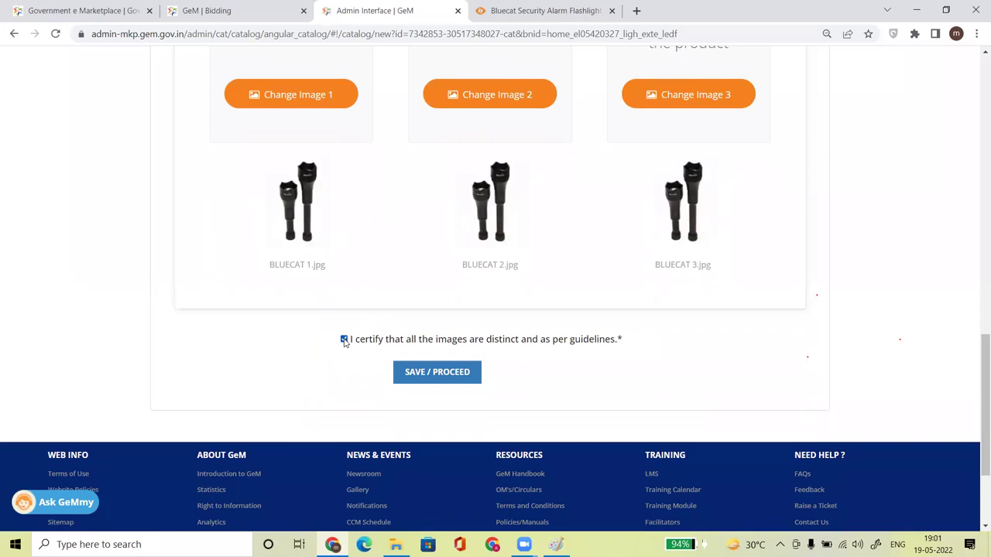
Save the images, review the general terms and conditions, and tick the agreement.
{"action": "left_click", "coordinate": [431, 373]}
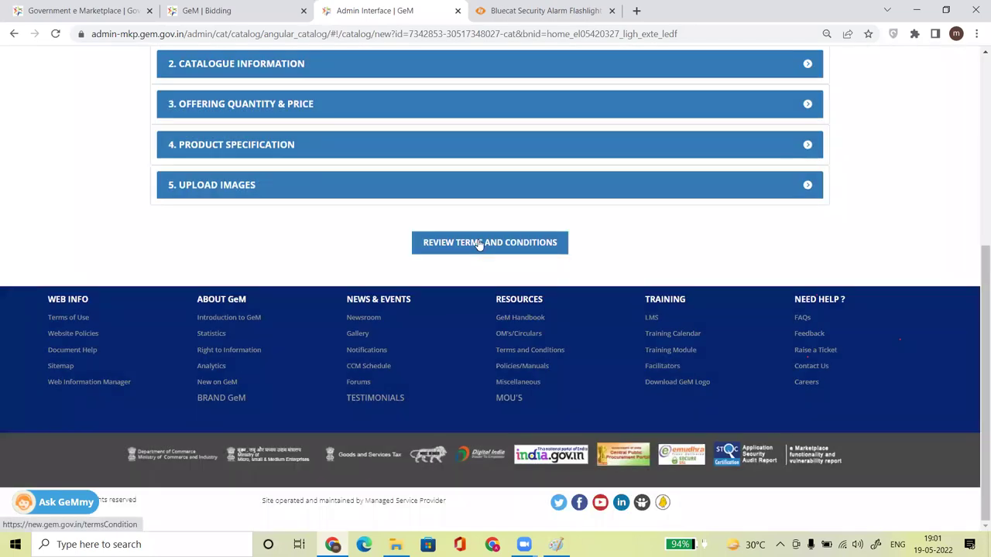
{"action": "left_click", "coordinate": [469, 244]}
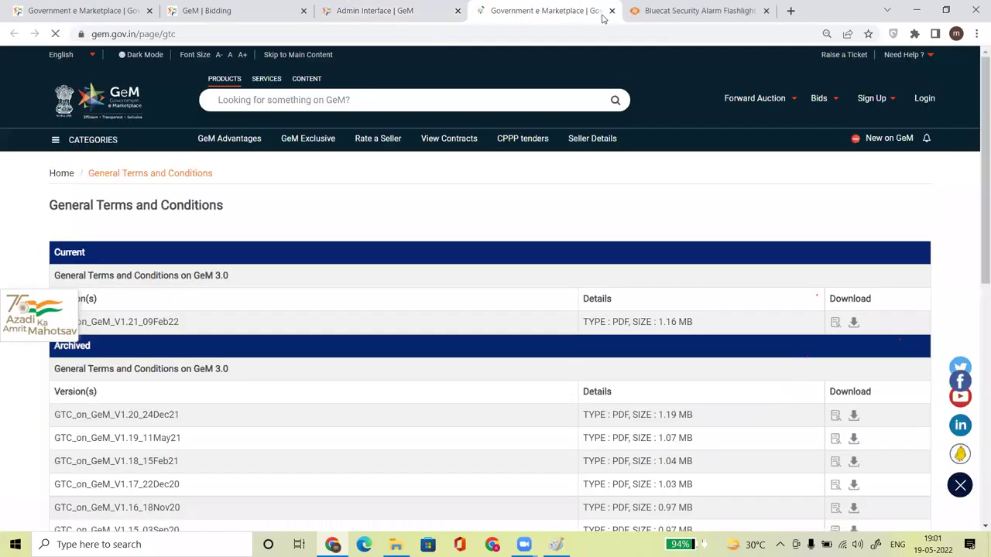
{"action": "left_click", "coordinate": [611, 11]}
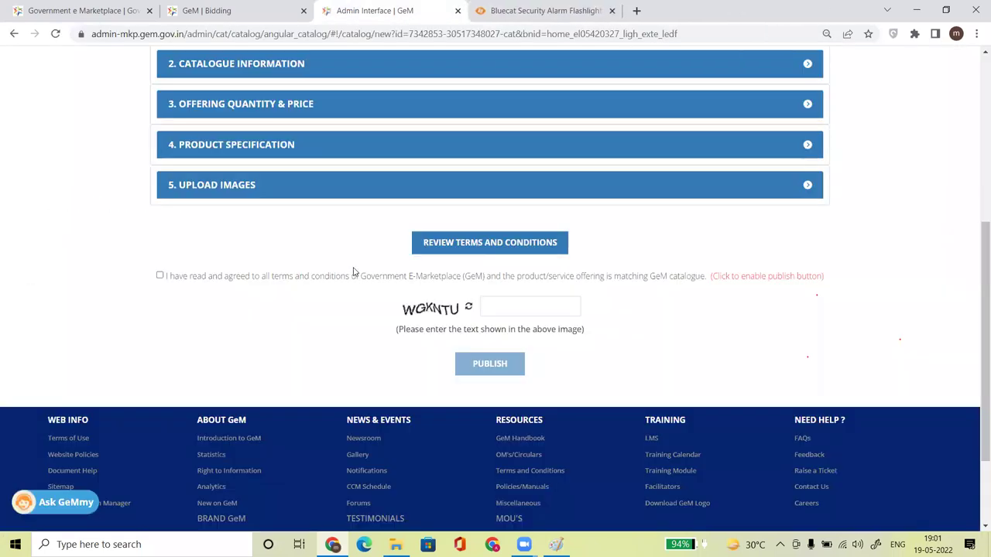
{"action": "left_click", "coordinate": [159, 276]}
Enter the captcha text and publish the catalogue.
{"action": "left_click", "coordinate": [511, 314]}
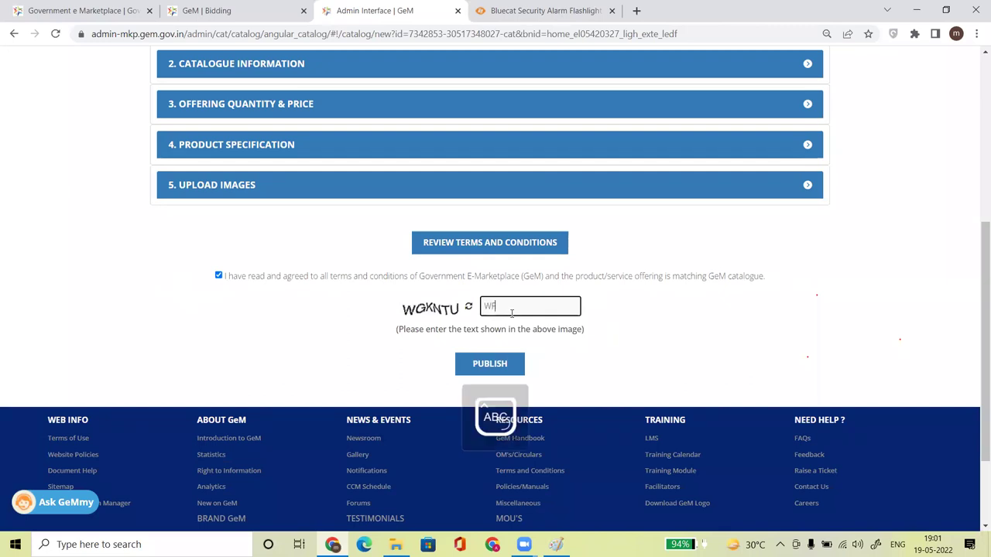
{"action": "type", "text": "WGKNTU"}
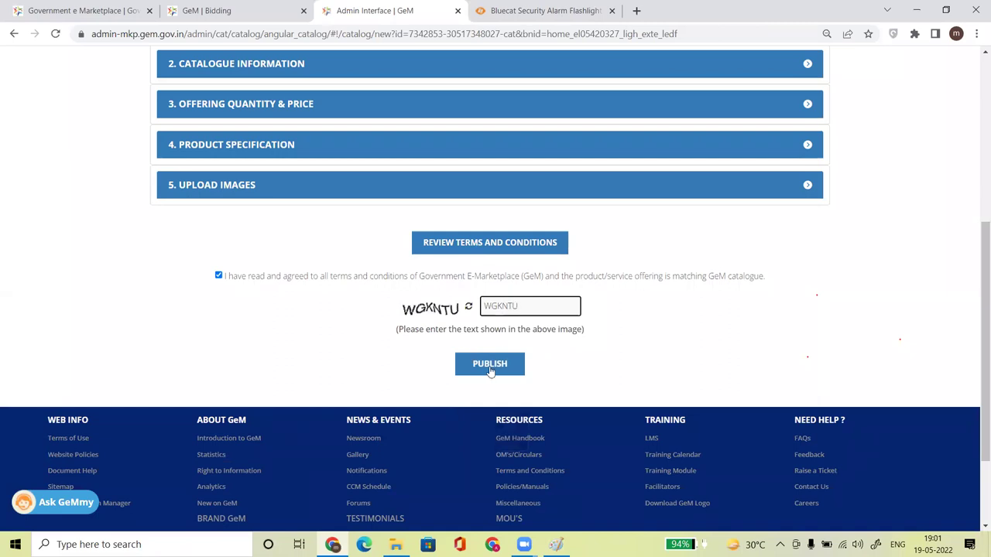
{"action": "left_click", "coordinate": [489, 364]}
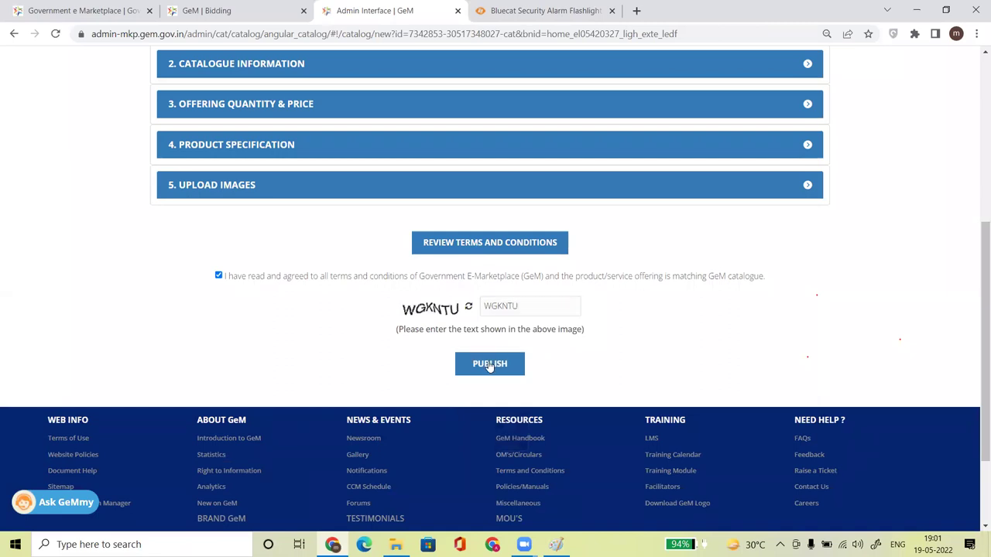
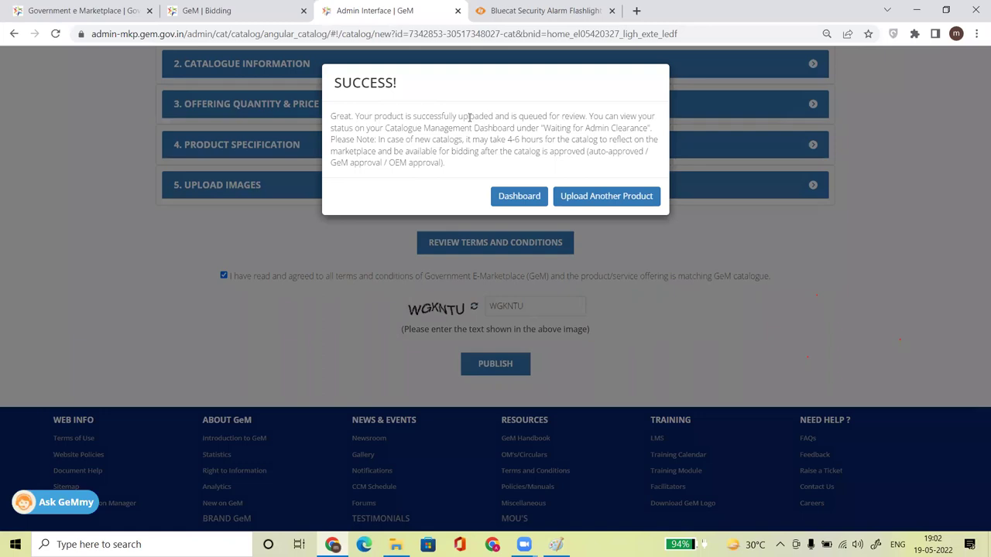
Note the queued-for-review message, then dismiss it via Dashboard to reach Catalogue Management.
{"action": "left_click_drag", "start_coordinate": [469, 116], "coordinate": [572, 117]}
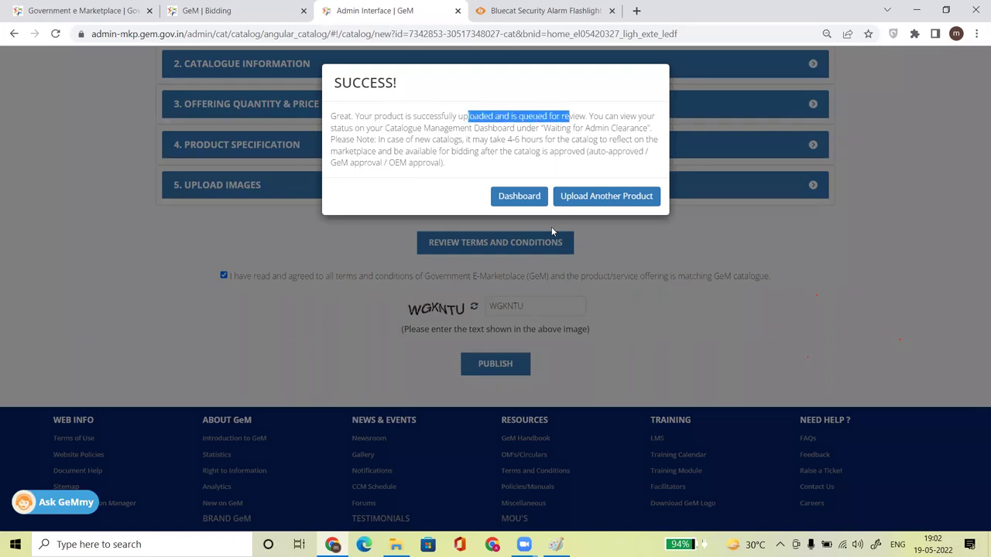
{"action": "left_click", "coordinate": [528, 202]}
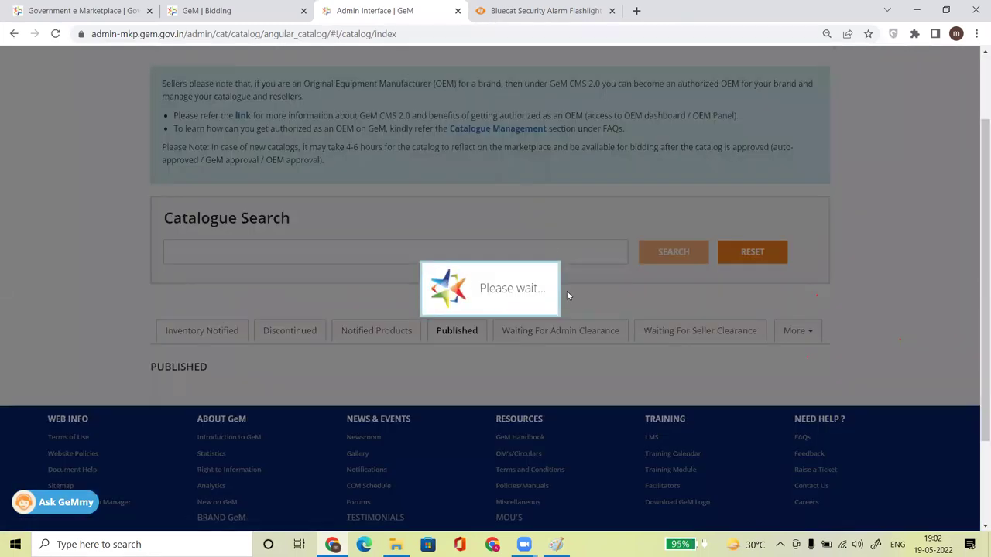
Check the Bluecat flashlight's admin clearance status, view Published, then return to Waiting For Admin Clearance.
{"action": "scroll", "coordinate": [805, 232], "scroll_direction": "down", "scroll_amount": 1}
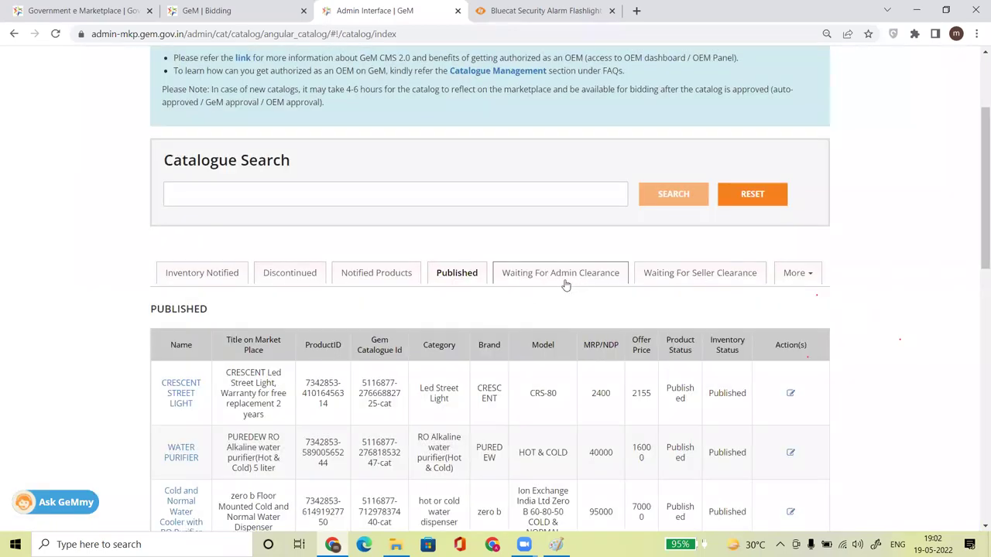
{"action": "left_click", "coordinate": [564, 278]}
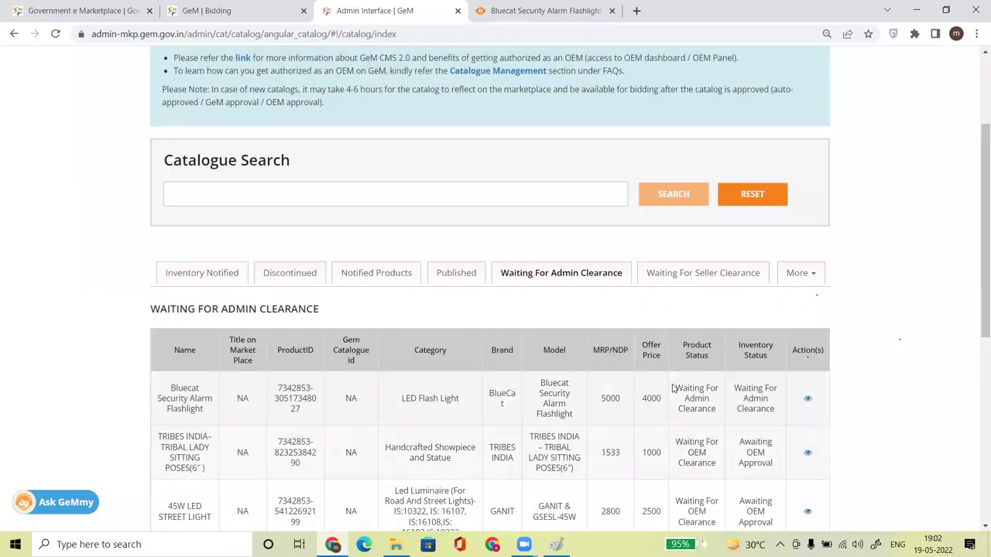
{"action": "left_click_drag", "start_coordinate": [672, 389], "coordinate": [716, 412]}
{"action": "left_click_drag", "start_coordinate": [681, 445], "coordinate": [713, 468]}
{"action": "left_click", "coordinate": [699, 401]}
{"action": "triple_click", "coordinate": [699, 401]}
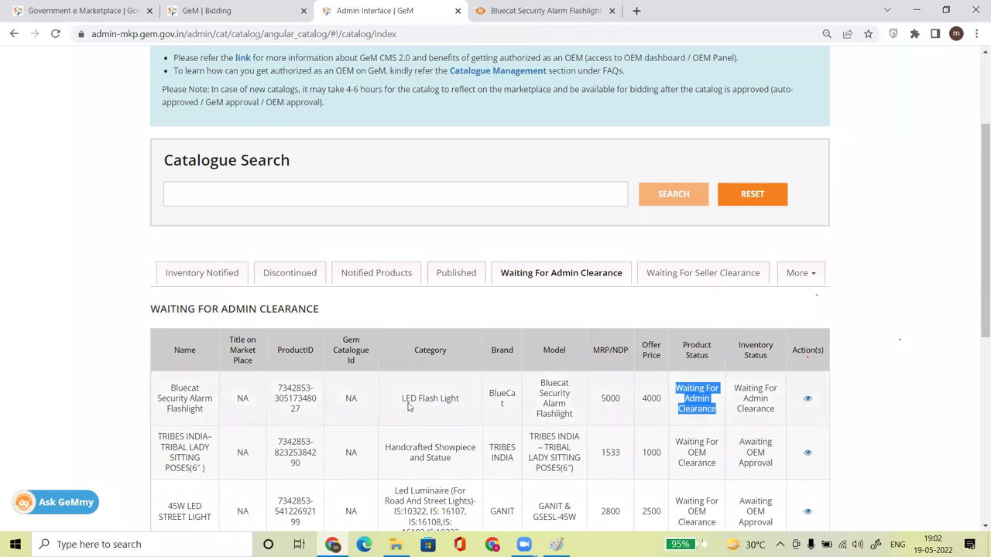
{"action": "left_click", "coordinate": [455, 275]}
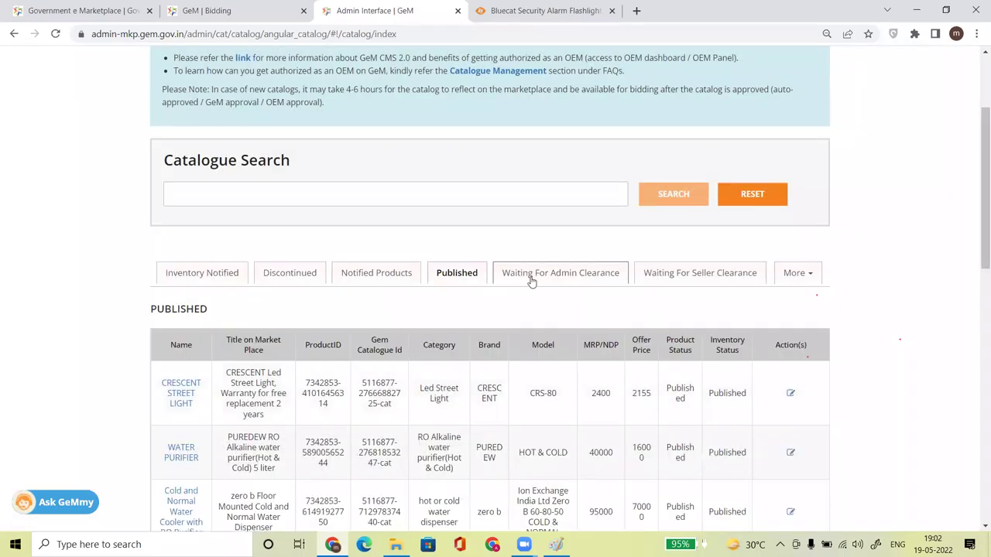
{"action": "left_click", "coordinate": [531, 280]}
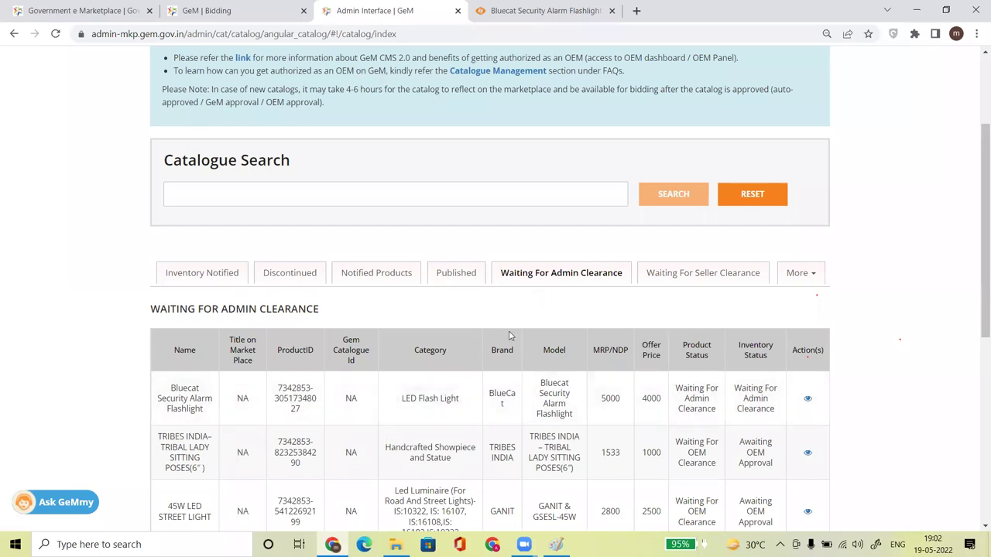
Review Unbranded Glass Bottles 2000 ML's MRP 3000 and offer price 2700, then view its rejection reason.
{"action": "left_click", "coordinate": [363, 275]}
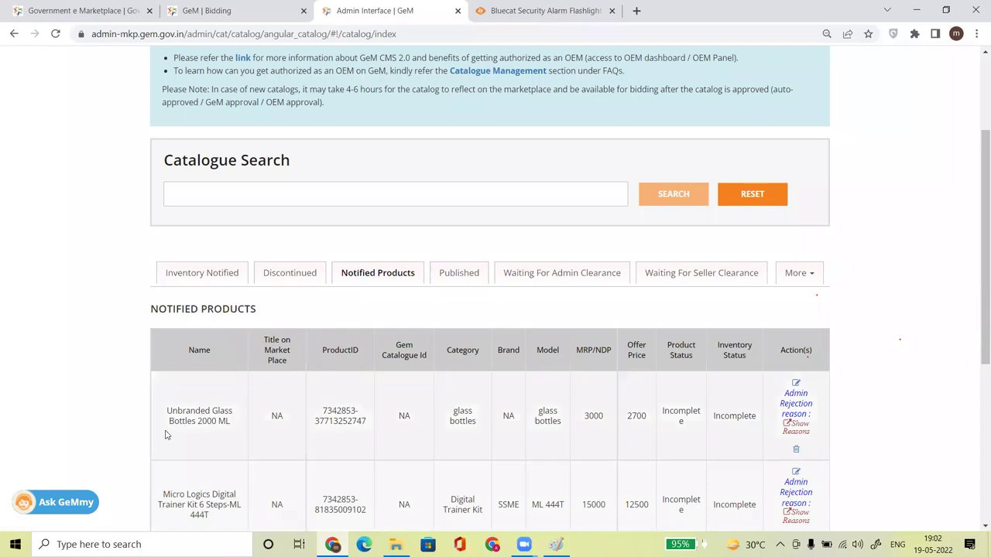
{"action": "left_click_drag", "start_coordinate": [164, 414], "coordinate": [239, 427]}
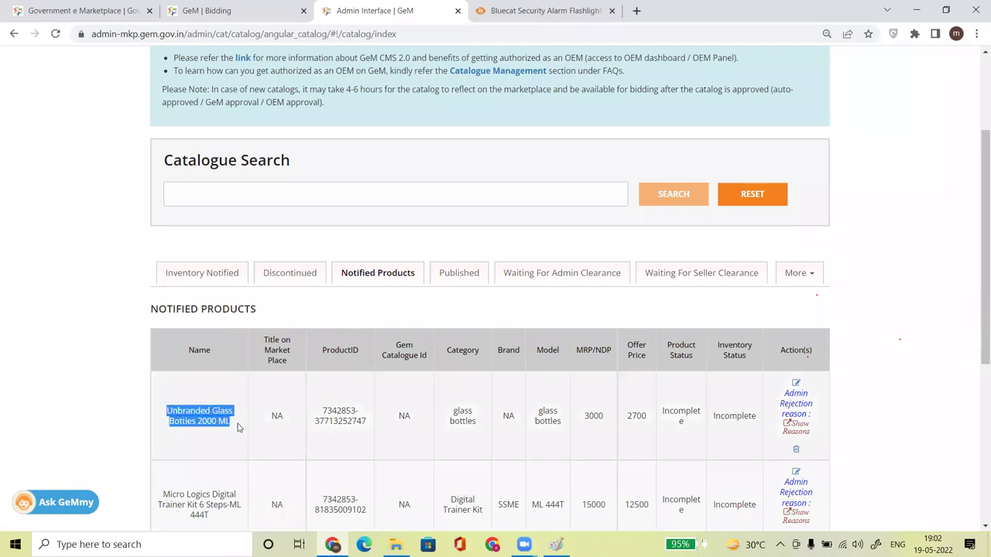
{"action": "double_click", "coordinate": [606, 417]}
{"action": "left_click_drag", "start_coordinate": [626, 416], "coordinate": [631, 417]}
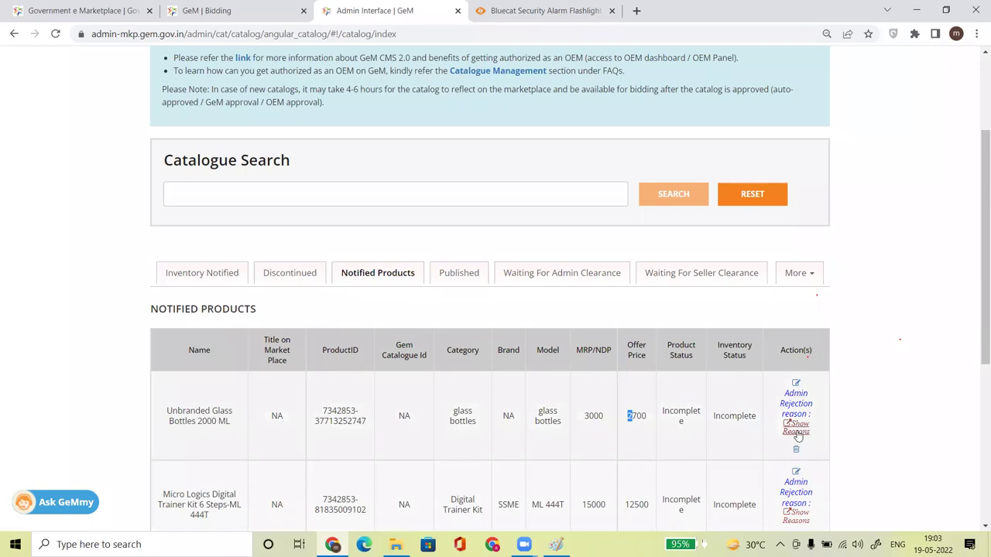
{"action": "left_click", "coordinate": [797, 430]}
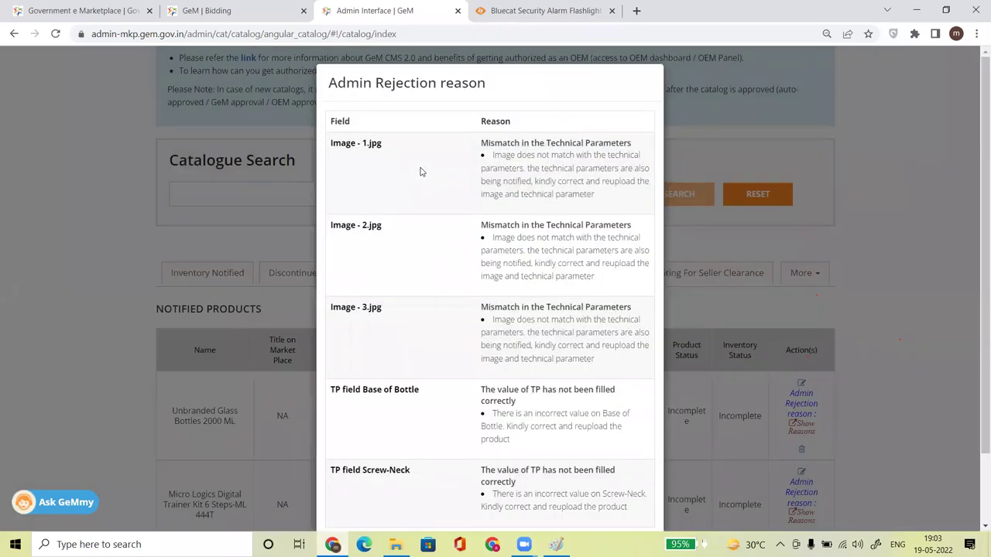
{"action": "left_click_drag", "start_coordinate": [479, 144], "coordinate": [631, 144]}
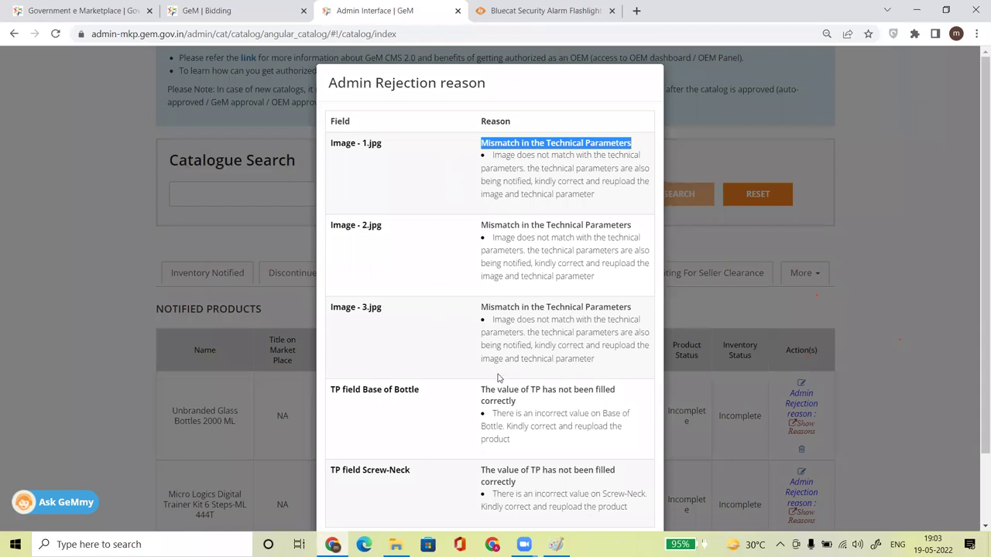
{"action": "scroll", "coordinate": [647, 224], "scroll_direction": "down", "scroll_amount": 2}
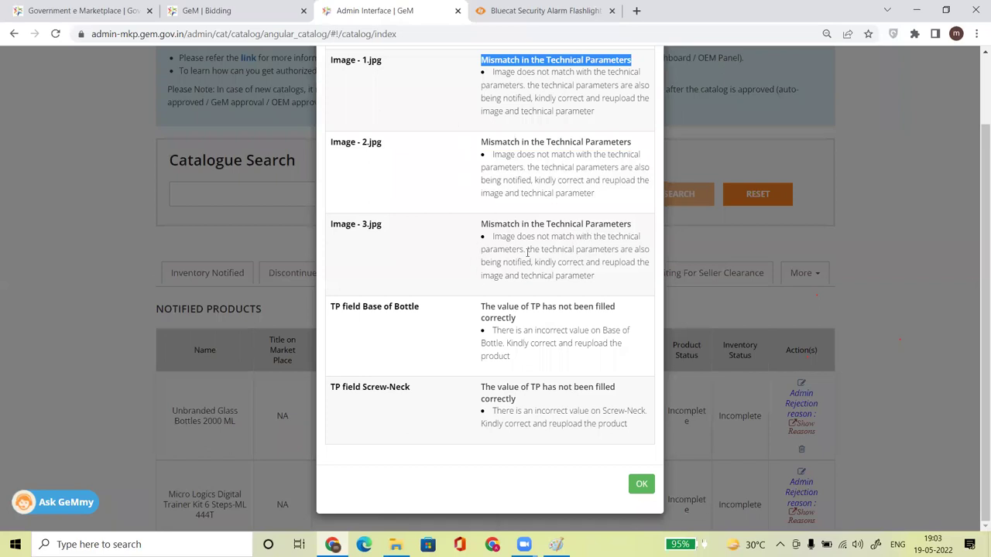
{"action": "left_click_drag", "start_coordinate": [490, 307], "coordinate": [558, 325]}
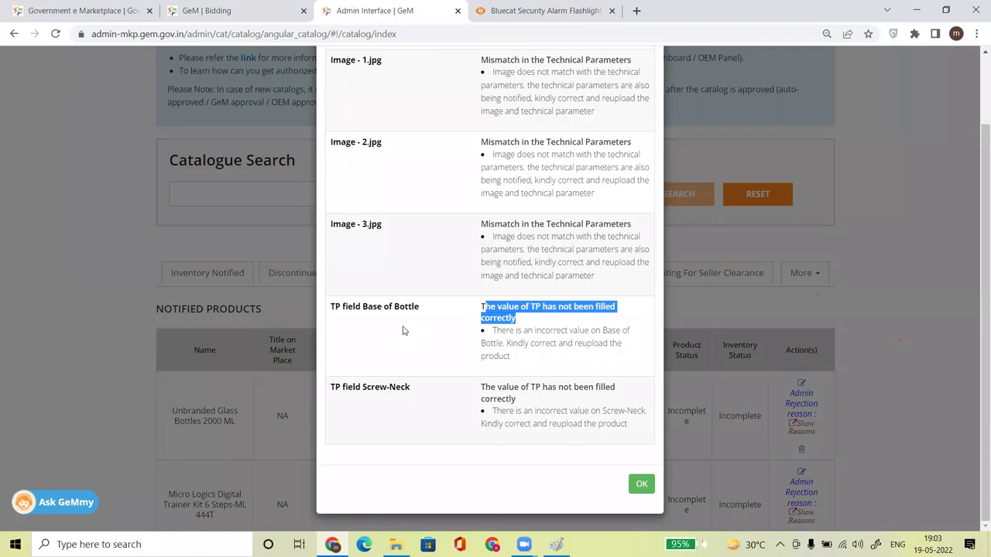
{"action": "left_click_drag", "start_coordinate": [330, 306], "coordinate": [427, 312]}
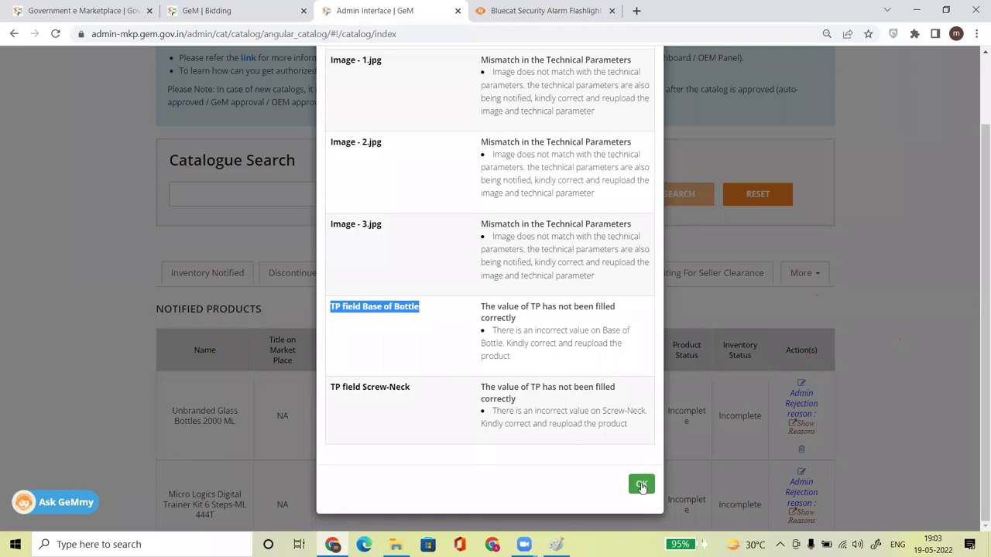
{"action": "left_click", "coordinate": [641, 484]}
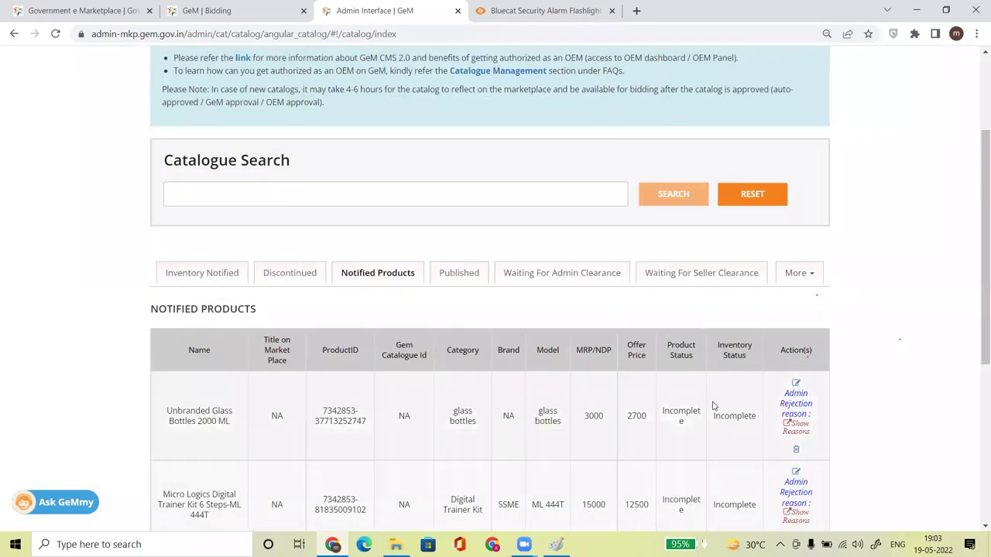
Open the Unbranded Glass Bottles 2000 ML listing for editing and expand Upload Images.
{"action": "left_click", "coordinate": [796, 386]}
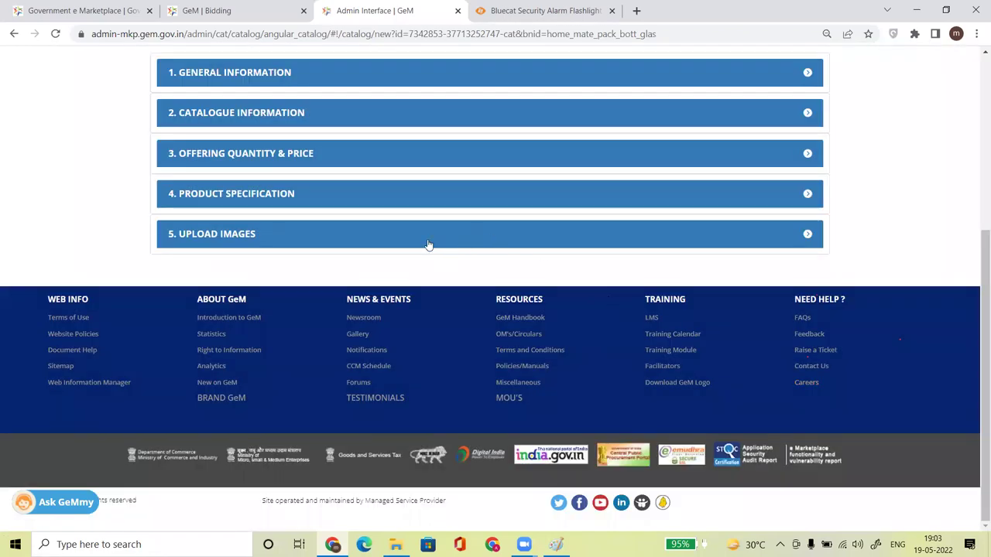
{"action": "left_click", "coordinate": [427, 245]}
{"action": "left_click_drag", "start_coordinate": [975, 217], "coordinate": [977, 389]}
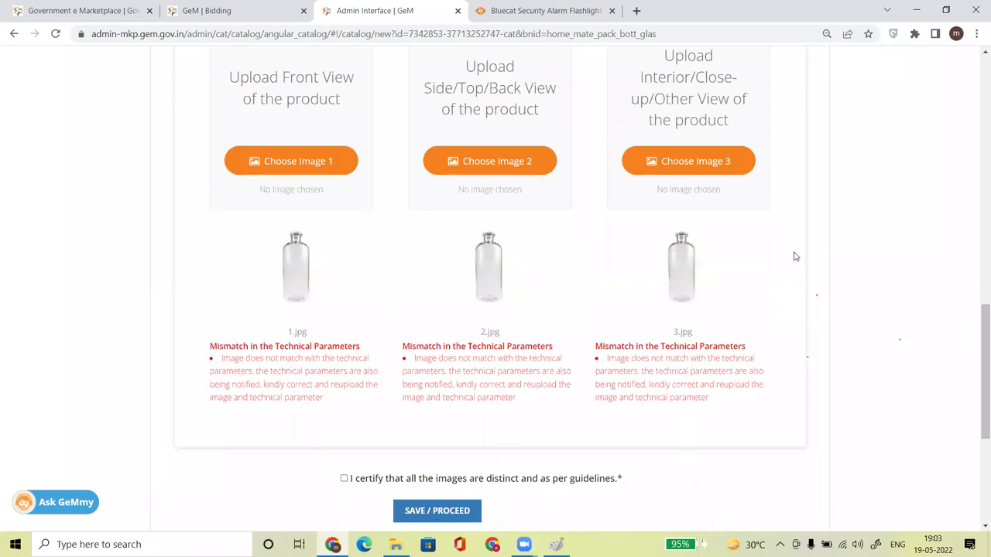
{"action": "left_click_drag", "start_coordinate": [975, 334], "coordinate": [944, 163]}
Inspect Product Specification, then expand Catalogue Information and General Information.
{"action": "left_click", "coordinate": [263, 190]}
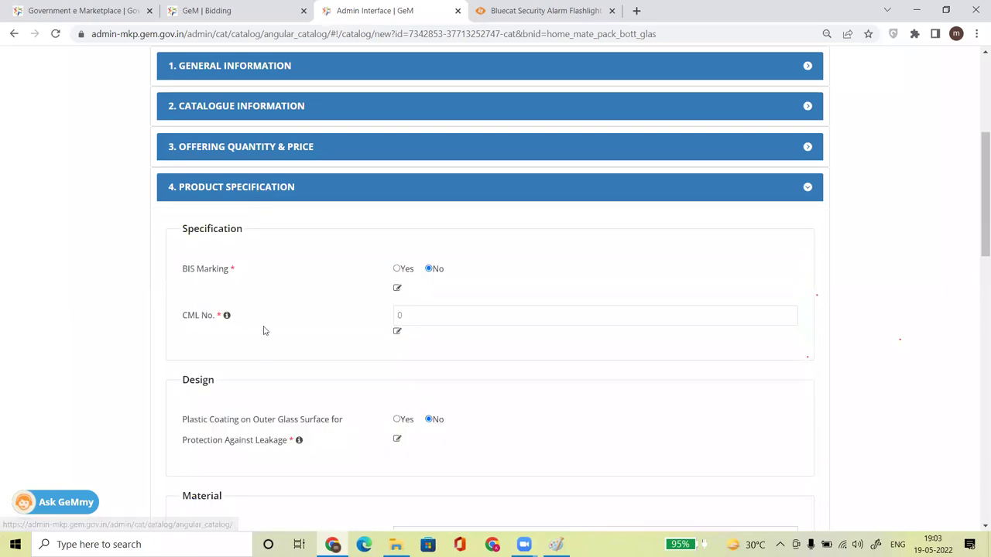
{"action": "left_click", "coordinate": [266, 190]}
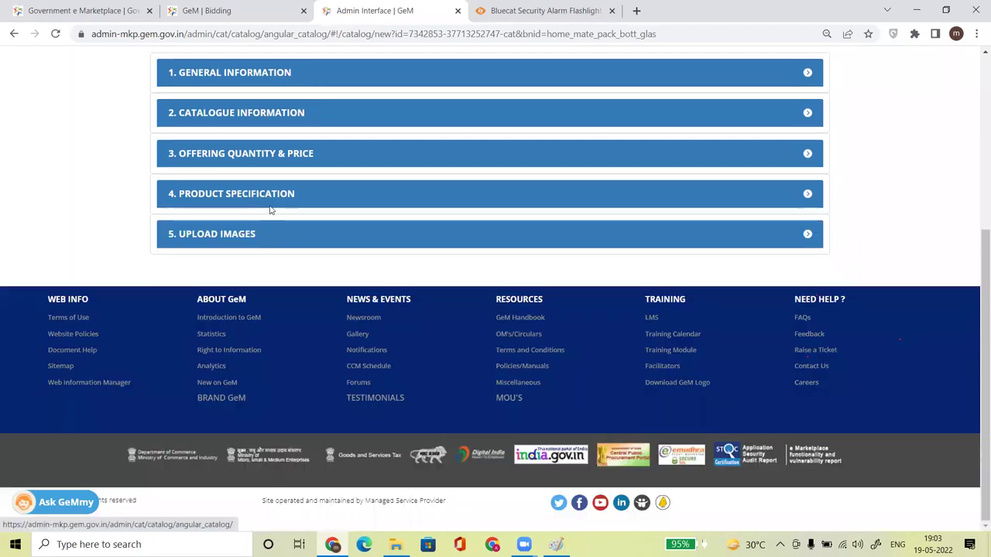
{"action": "left_click", "coordinate": [271, 200]}
{"action": "mouse_move", "coordinate": [978, 226]}
{"action": "left_mouse_down"}
{"action": "mouse_move", "coordinate": [980, 372]}
{"action": "mouse_move", "coordinate": [975, 217]}
{"action": "left_mouse_up"}
{"action": "left_click", "coordinate": [333, 191]}
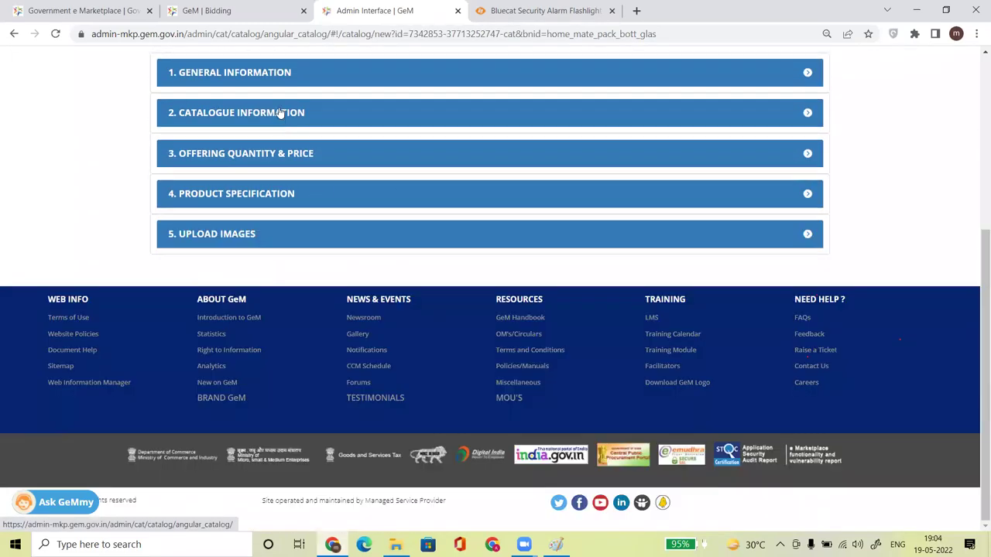
{"action": "left_click", "coordinate": [280, 113]}
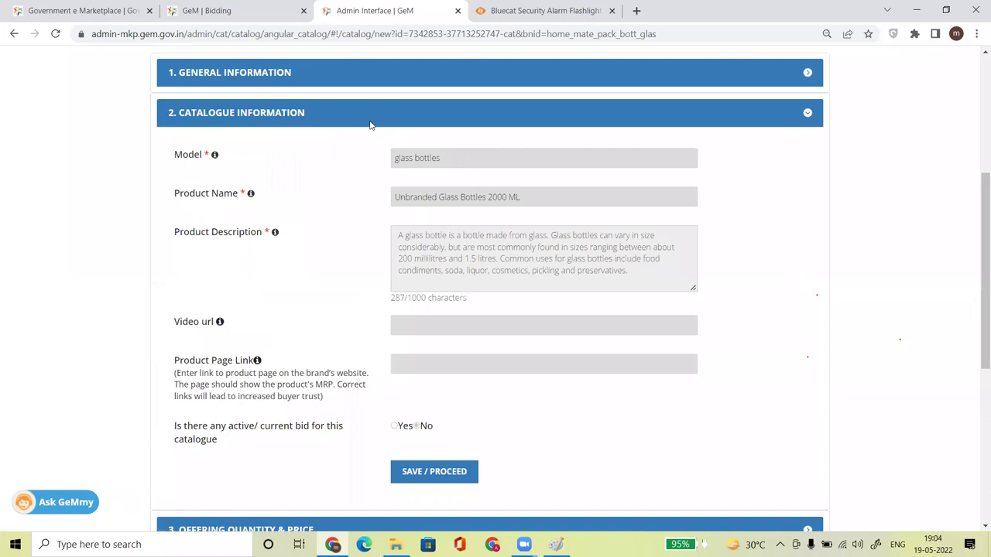
{"action": "left_click", "coordinate": [326, 77]}
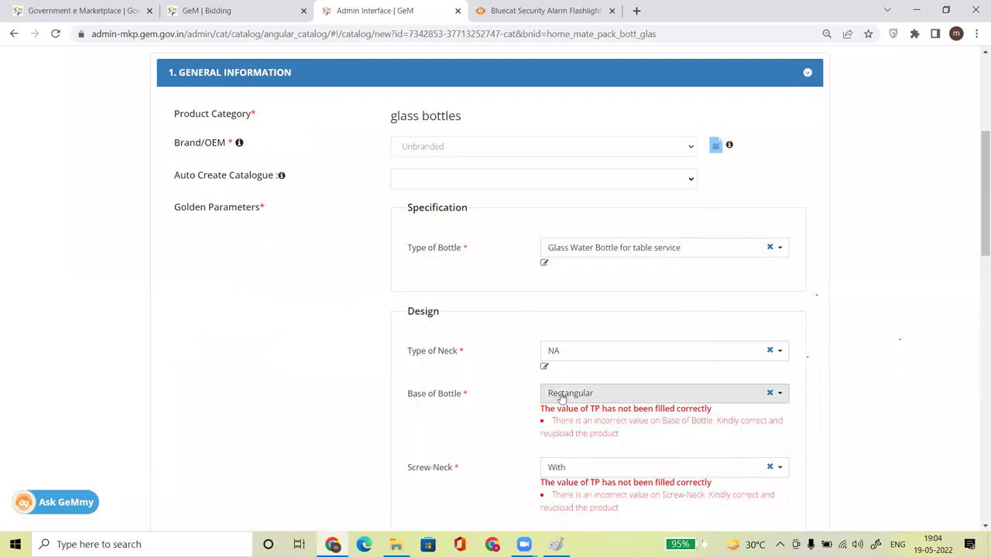
Set Base of Bottle to Cylindrical and Screw-Neck to Without, then save the specification.
{"action": "left_click_drag", "start_coordinate": [980, 223], "coordinate": [977, 265]}
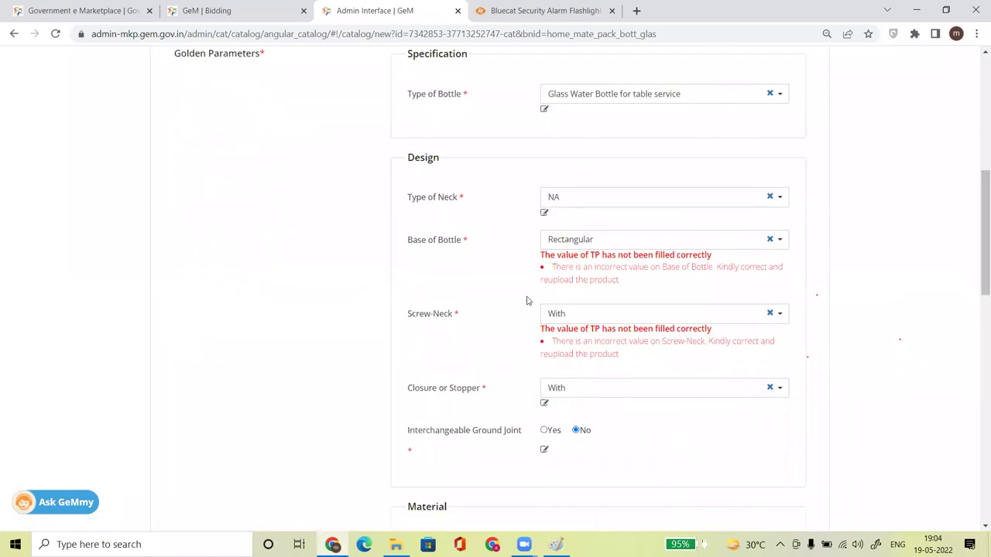
{"action": "left_click", "coordinate": [579, 242]}
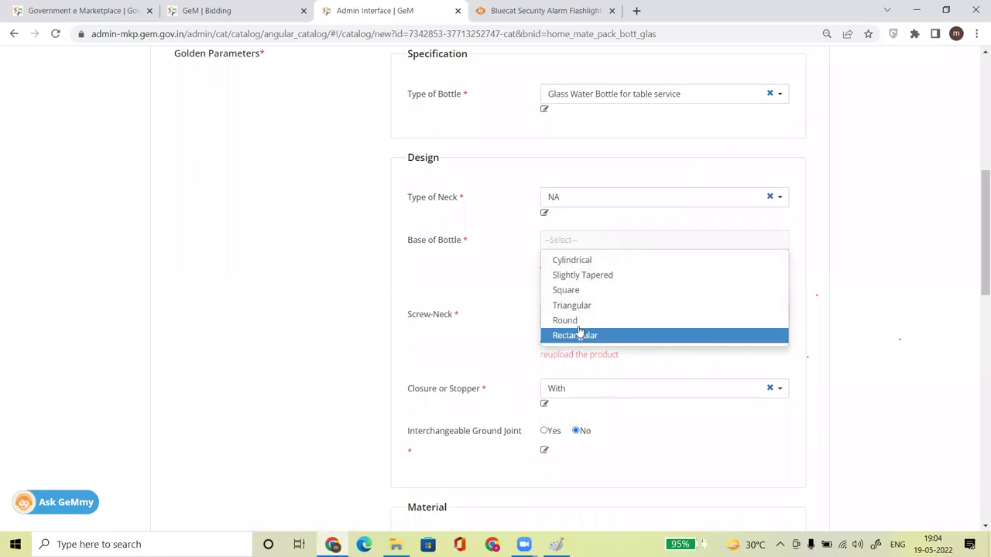
{"action": "left_click", "coordinate": [586, 262]}
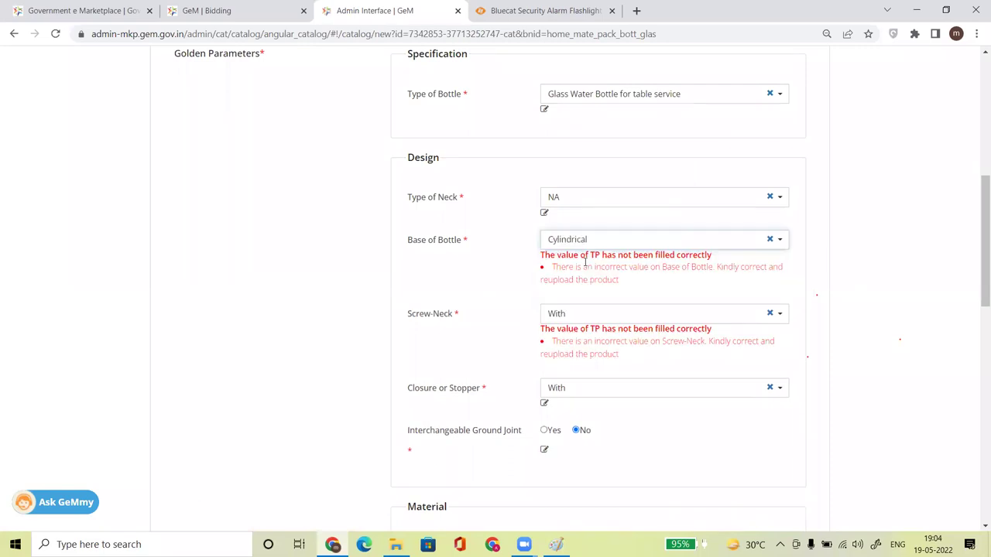
{"action": "left_click", "coordinate": [575, 319]}
{"action": "left_click", "coordinate": [510, 352]}
{"action": "left_click", "coordinate": [591, 317]}
{"action": "left_click", "coordinate": [578, 351]}
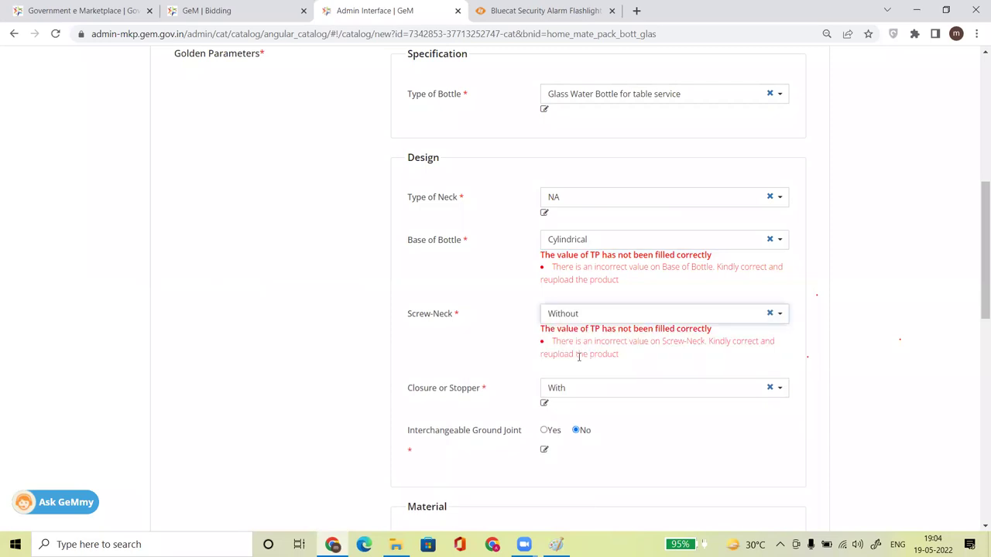
{"action": "scroll", "coordinate": [976, 290], "scroll_direction": "down", "scroll_amount": 2}
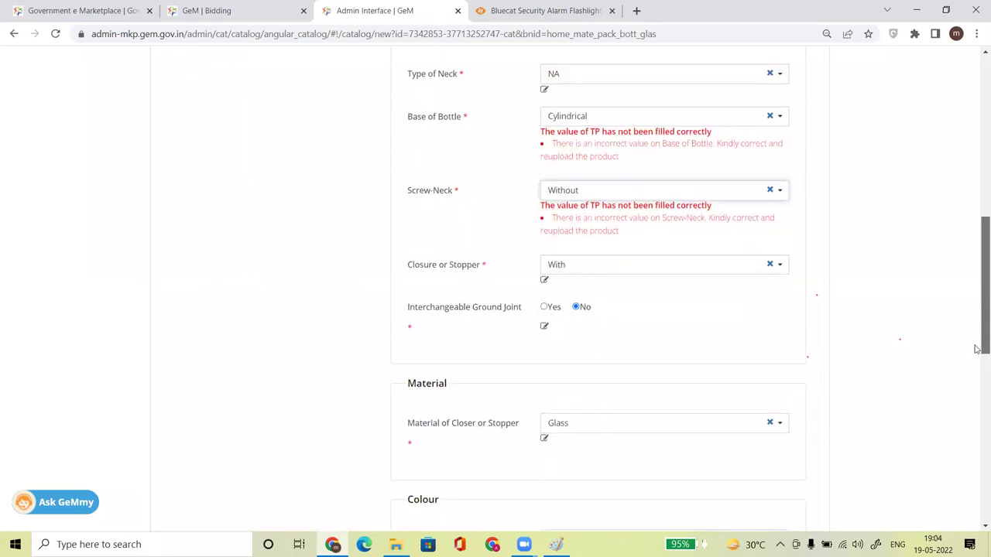
{"action": "scroll", "coordinate": [976, 348], "scroll_direction": "down", "scroll_amount": 5}
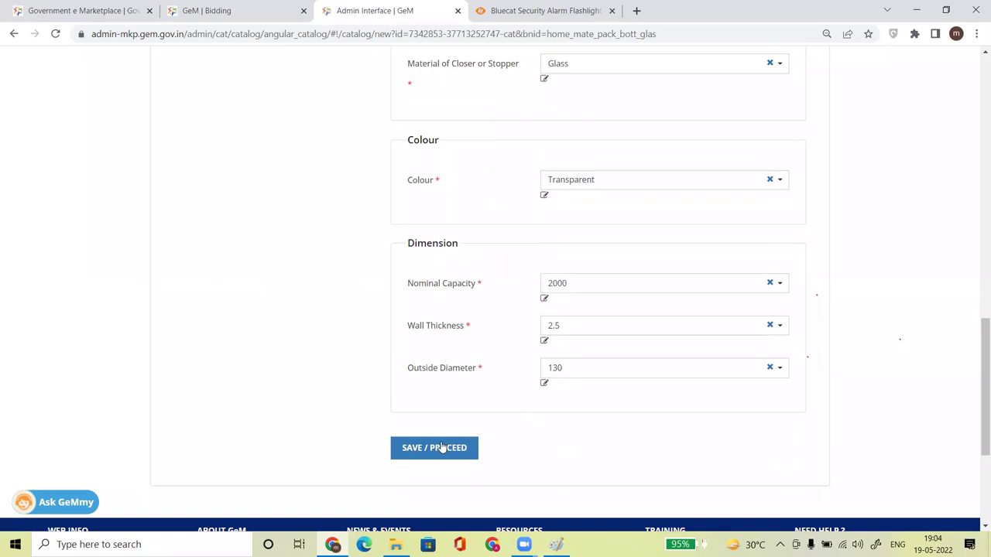
{"action": "left_click", "coordinate": [440, 447]}
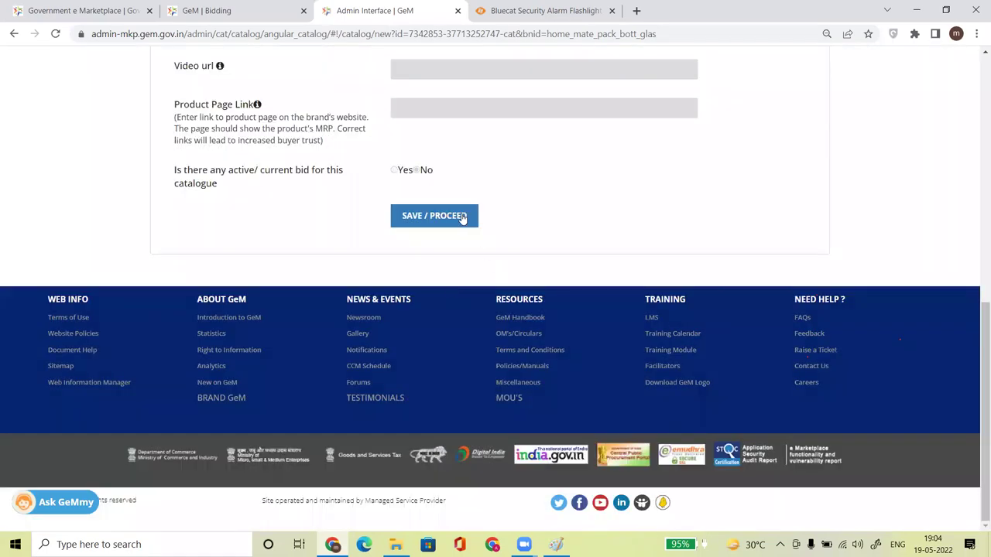
Save the remaining catalogue sections, including document upload and image upload.
{"action": "left_click", "coordinate": [463, 217]}
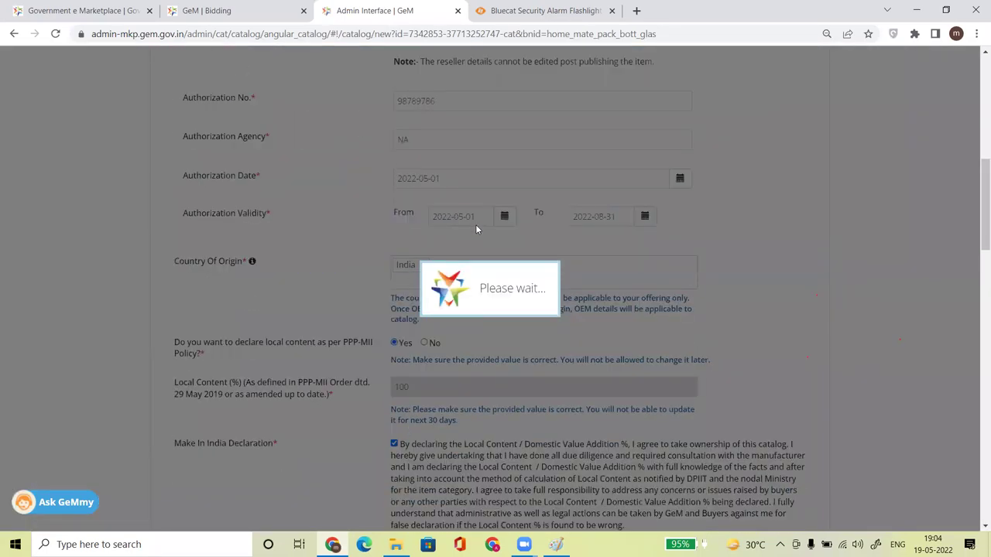
{"action": "left_click_drag", "start_coordinate": [977, 226], "coordinate": [978, 484]}
{"action": "left_click", "coordinate": [454, 222]}
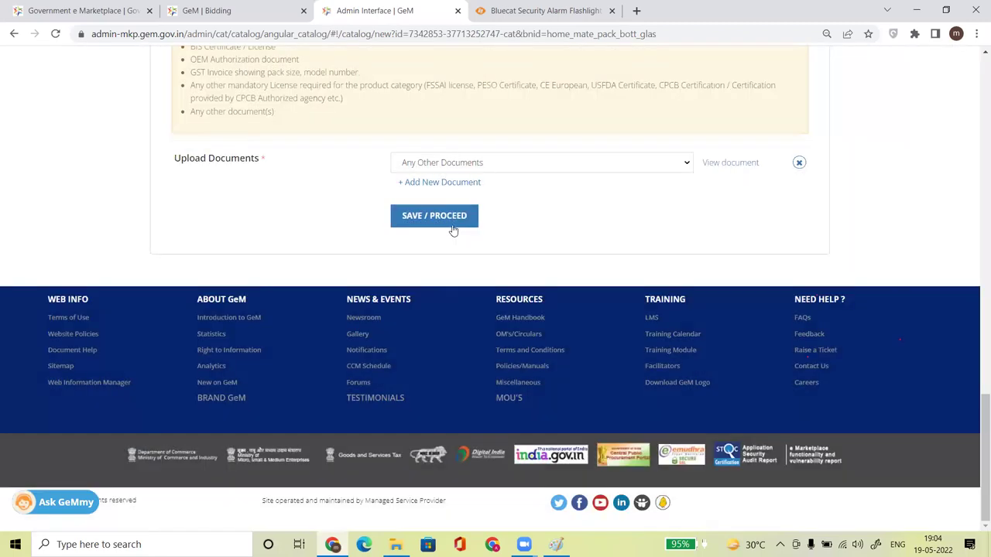
{"action": "left_click", "coordinate": [453, 222]}
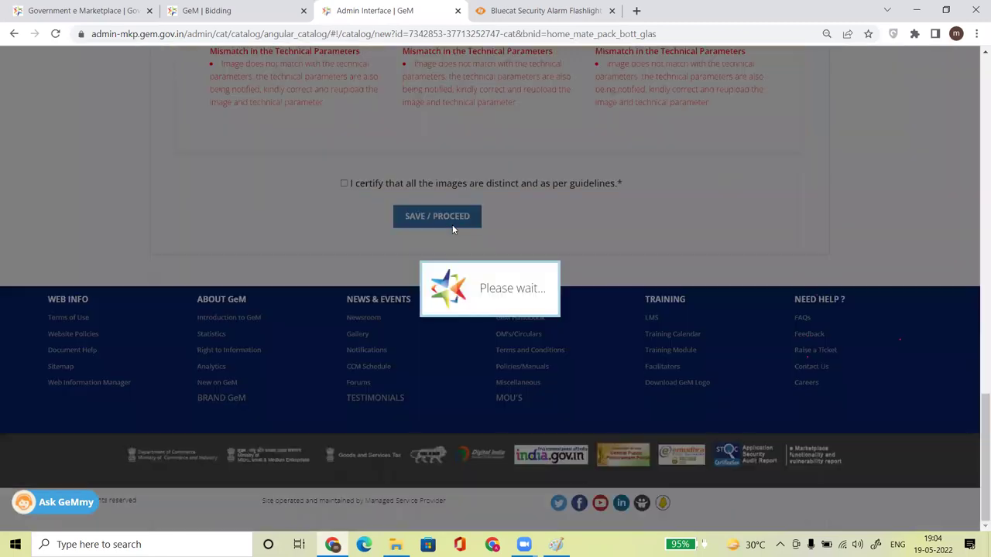
{"action": "left_click_drag", "start_coordinate": [977, 410], "coordinate": [961, 282]}
{"action": "scroll", "coordinate": [951, 227], "scroll_direction": "up", "scroll_amount": 4}
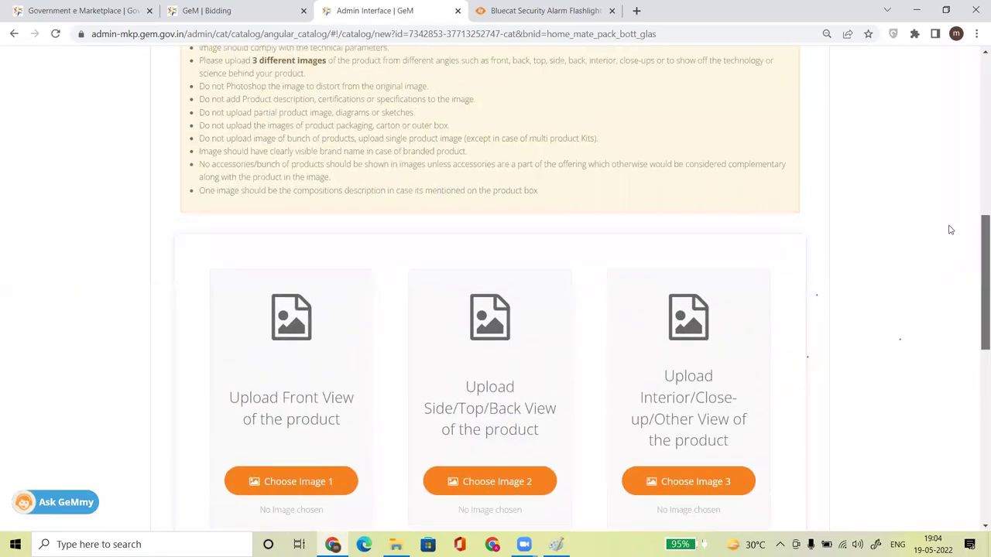
{"action": "scroll", "coordinate": [936, 186], "scroll_direction": "down", "scroll_amount": 7}
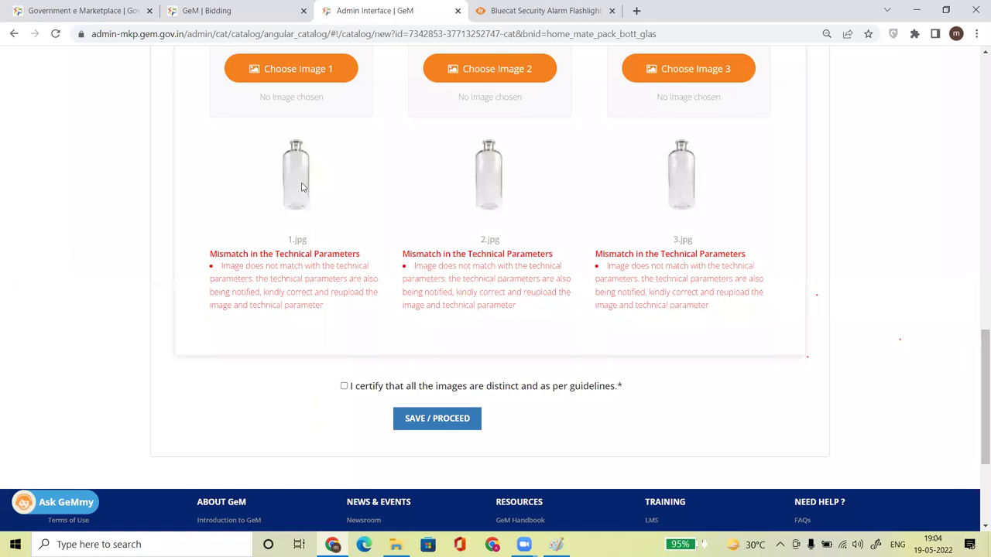
{"action": "left_click_drag", "start_coordinate": [978, 365], "coordinate": [977, 456]}
Review the bottle image previews, then reopen Product Specification down to its Upload Documents fields.
{"action": "left_click", "coordinate": [416, 140]}
{"action": "left_click", "coordinate": [439, 308]}
{"action": "scroll", "coordinate": [696, 305], "scroll_direction": "down", "scroll_amount": 3}
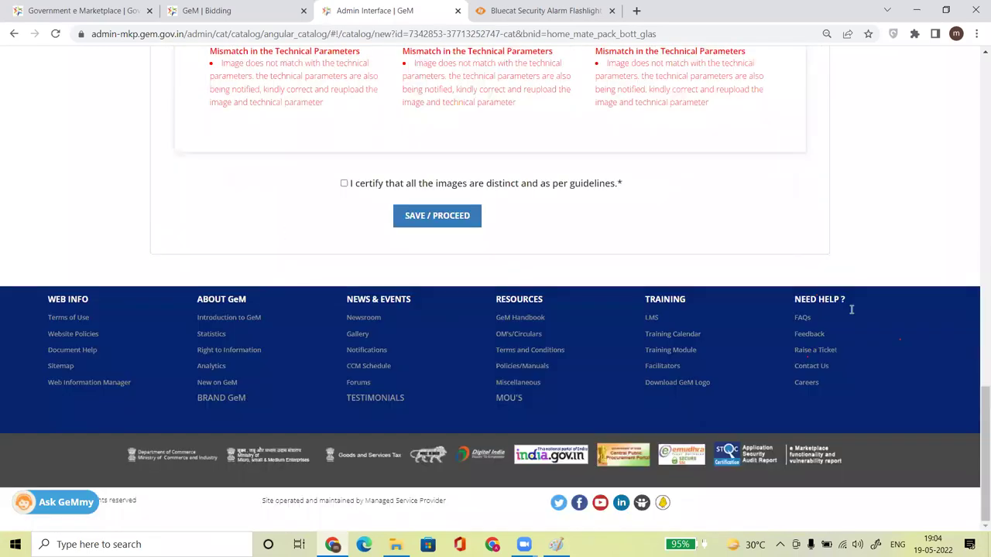
{"action": "left_click_drag", "start_coordinate": [977, 418], "coordinate": [976, 327]}
{"action": "scroll", "coordinate": [974, 317], "scroll_direction": "up", "scroll_amount": 3}
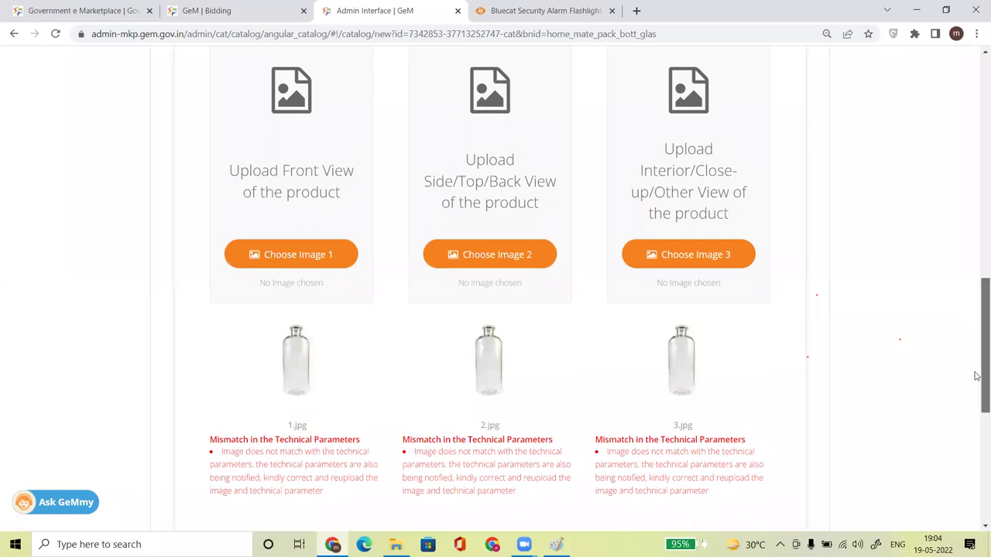
{"action": "scroll", "coordinate": [975, 348], "scroll_direction": "up", "scroll_amount": 6}
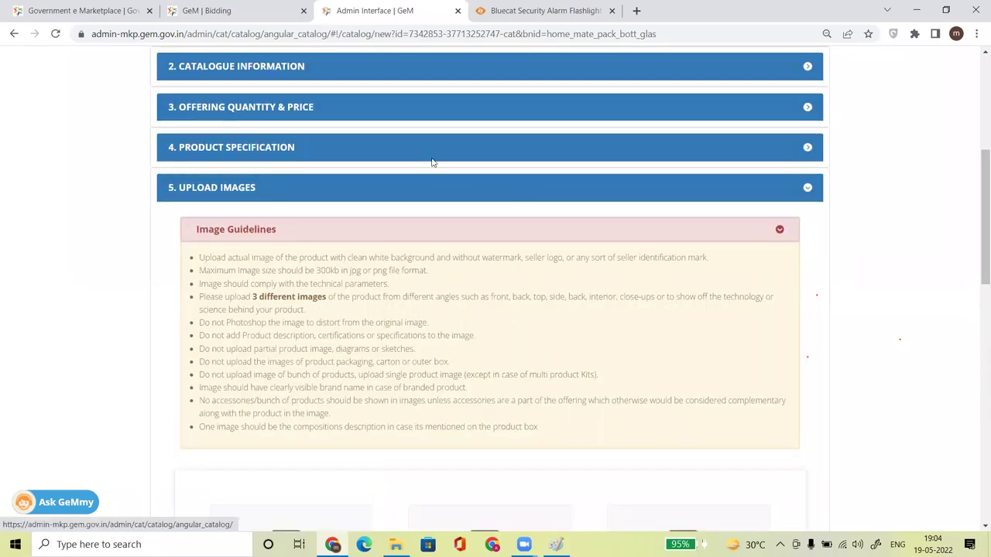
{"action": "left_click", "coordinate": [430, 149]}
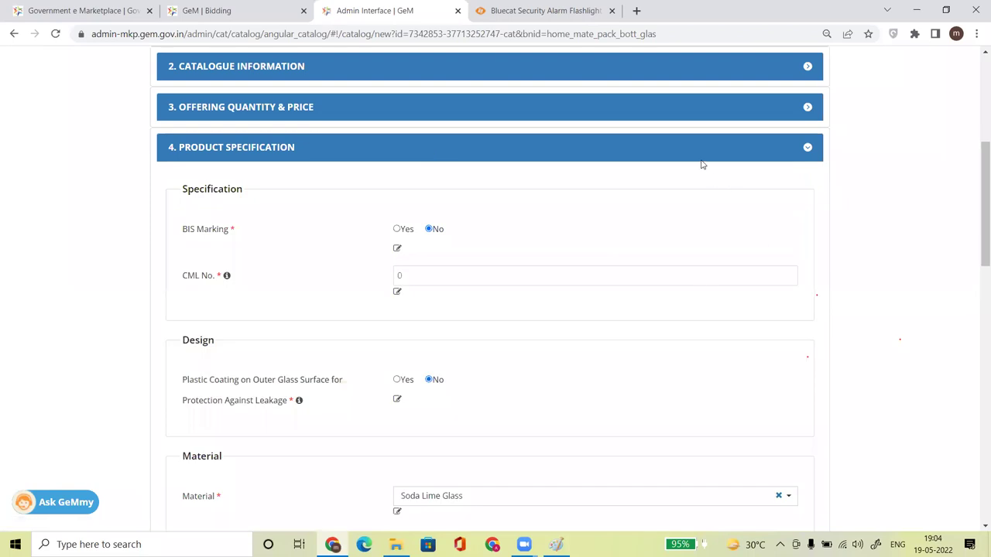
{"action": "left_click_drag", "start_coordinate": [979, 217], "coordinate": [977, 439]}
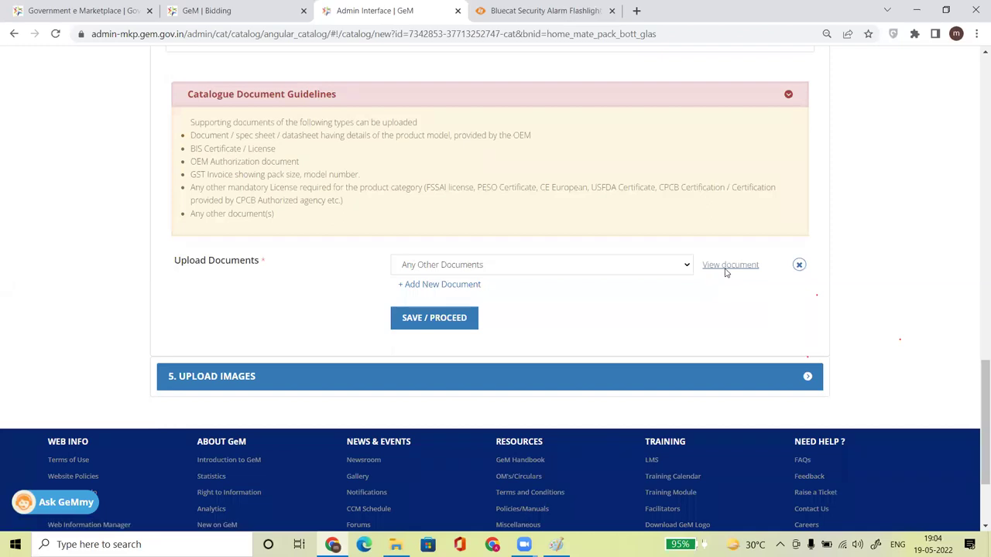
Save the bottle picture from the spec document to the desktop as 1.jpg, replacing the existing file.
{"action": "left_click", "coordinate": [725, 267]}
{"action": "right_click", "coordinate": [304, 247]}
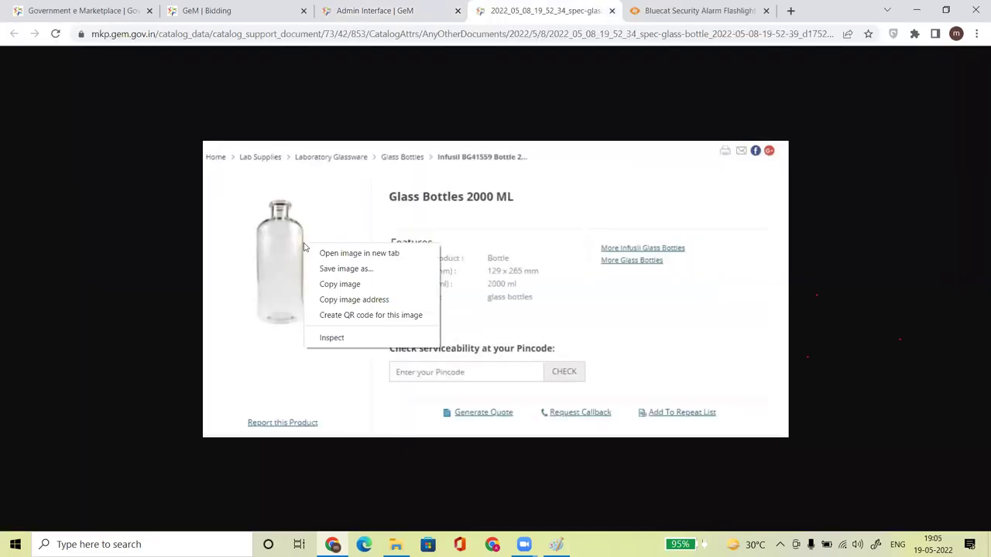
{"action": "left_click", "coordinate": [347, 270]}
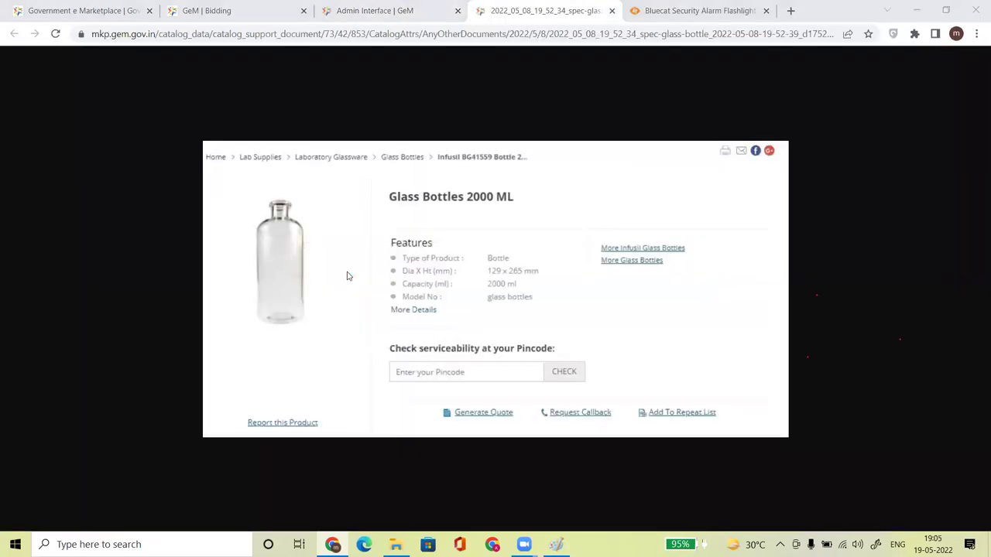
{"action": "left_click", "coordinate": [366, 240]}
{"action": "left_click_drag", "start_coordinate": [366, 240], "coordinate": [71, 251]}
{"action": "type", "text": "1"}
{"action": "key", "text": "Return"}
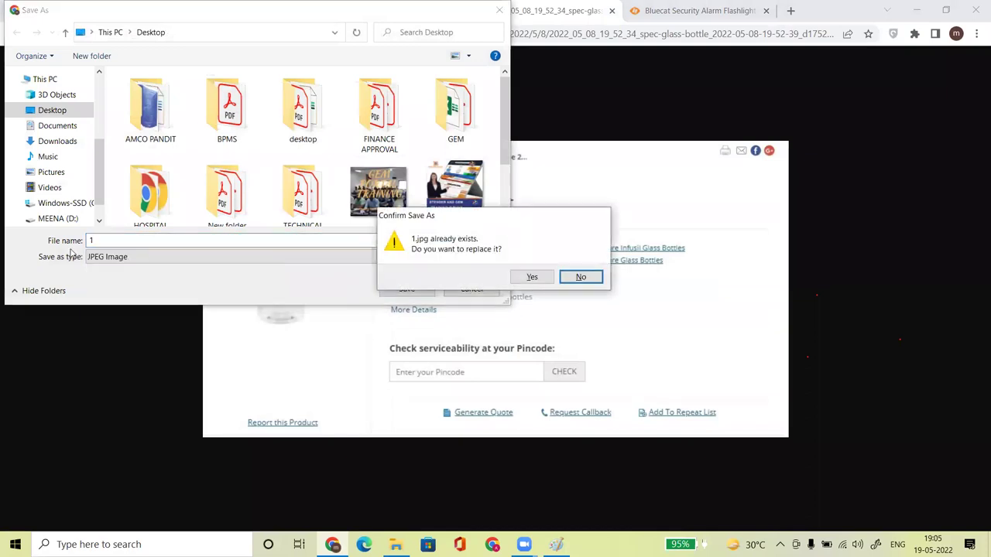
{"action": "left_click", "coordinate": [531, 276]}
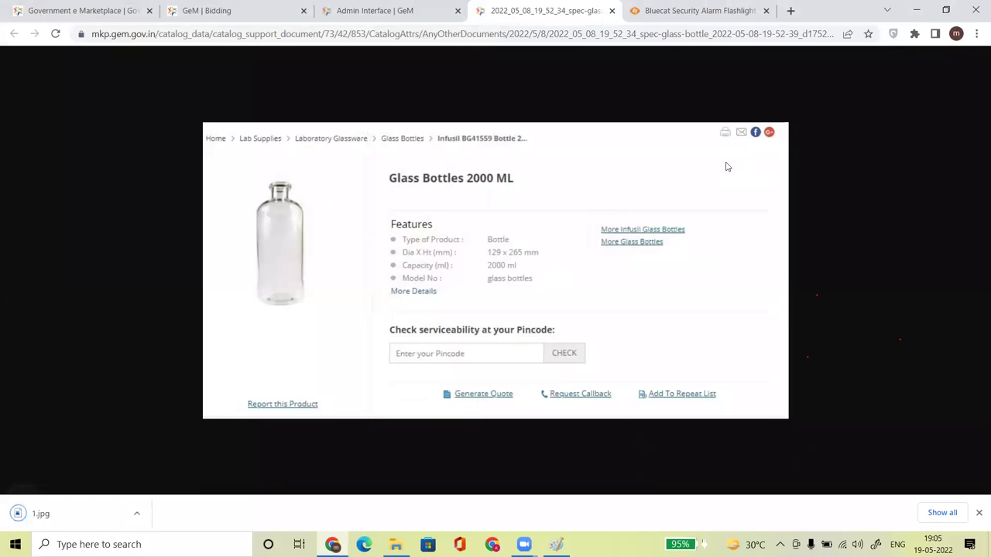
{"action": "left_click", "coordinate": [916, 9]}
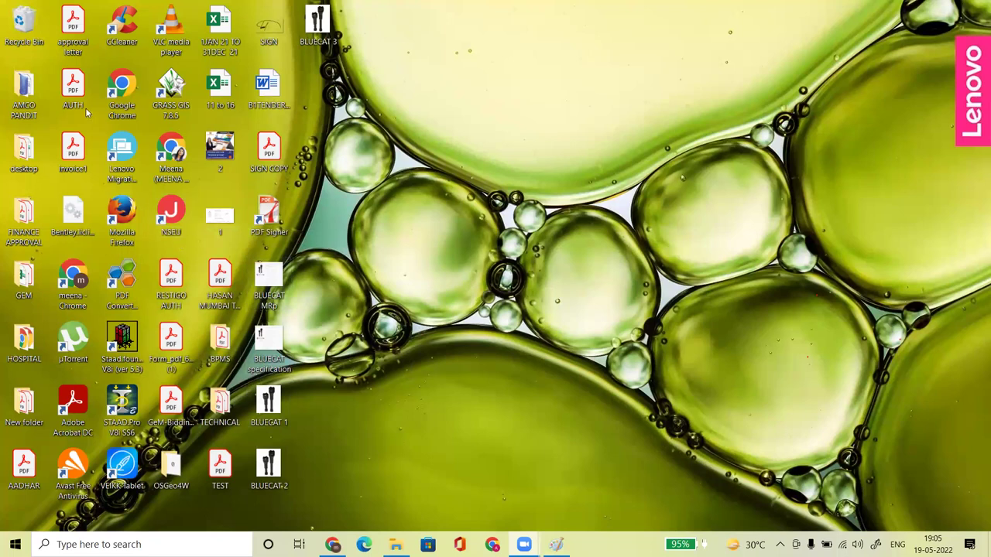
Open the desktop image 1.jpg in Paint.
{"action": "key", "text": "1"}
{"action": "key", "text": "1"}
{"action": "key", "text": "1"}
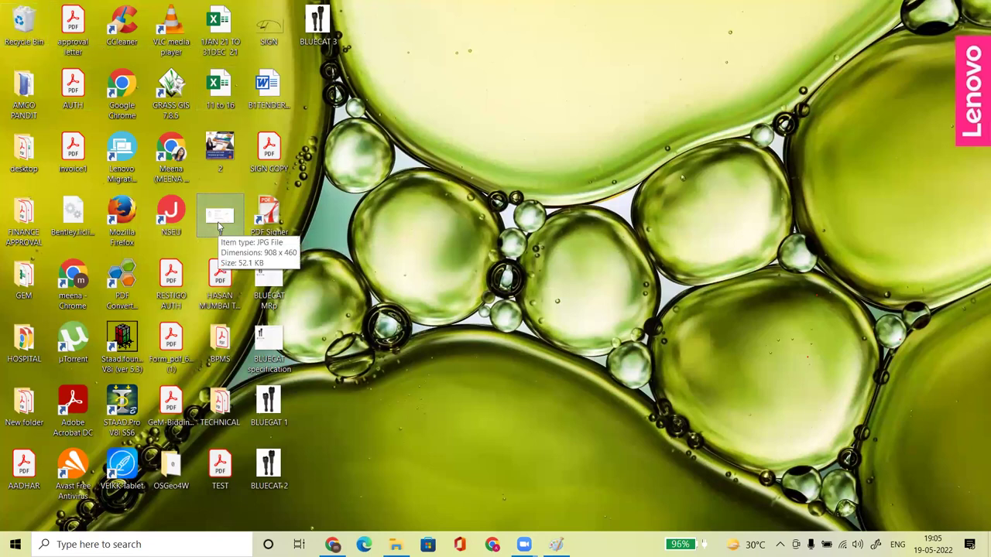
{"action": "right_click", "coordinate": [218, 222]}
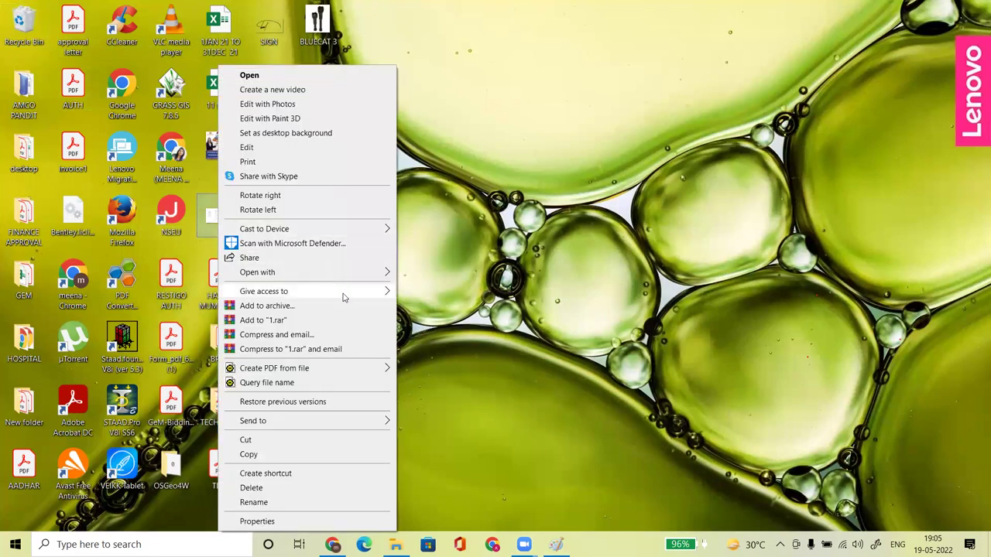
{"action": "mouse_move", "coordinate": [335, 281]}
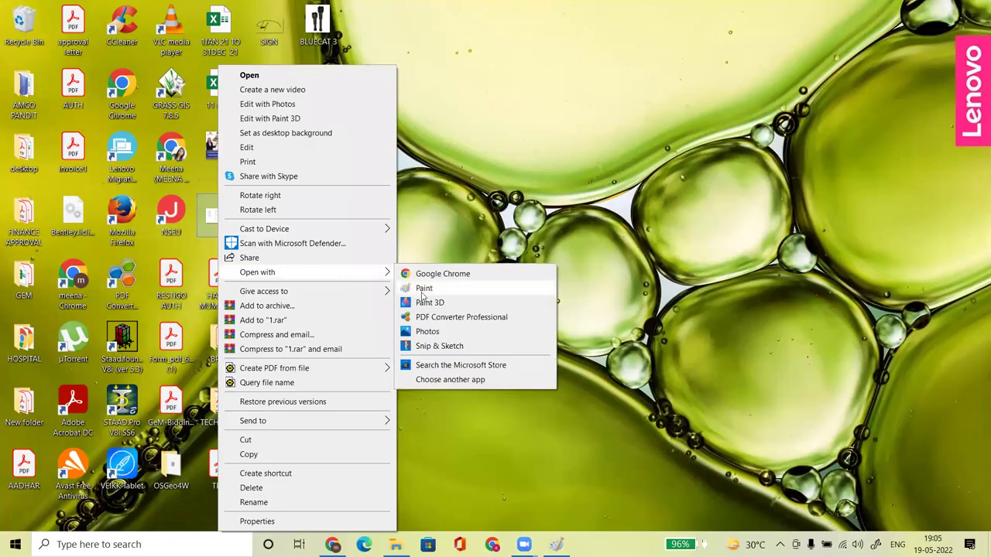
{"action": "left_click", "coordinate": [423, 290]}
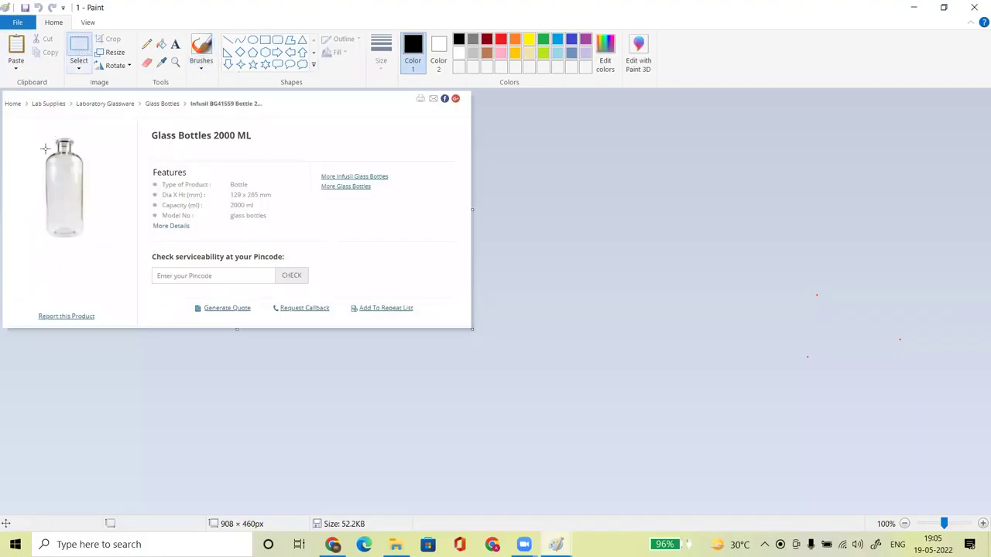
Crop 1.jpg to just the bottle at 180 × 233 px, save it and minimise Paint.
{"action": "left_click_drag", "start_coordinate": [23, 124], "coordinate": [117, 244]}
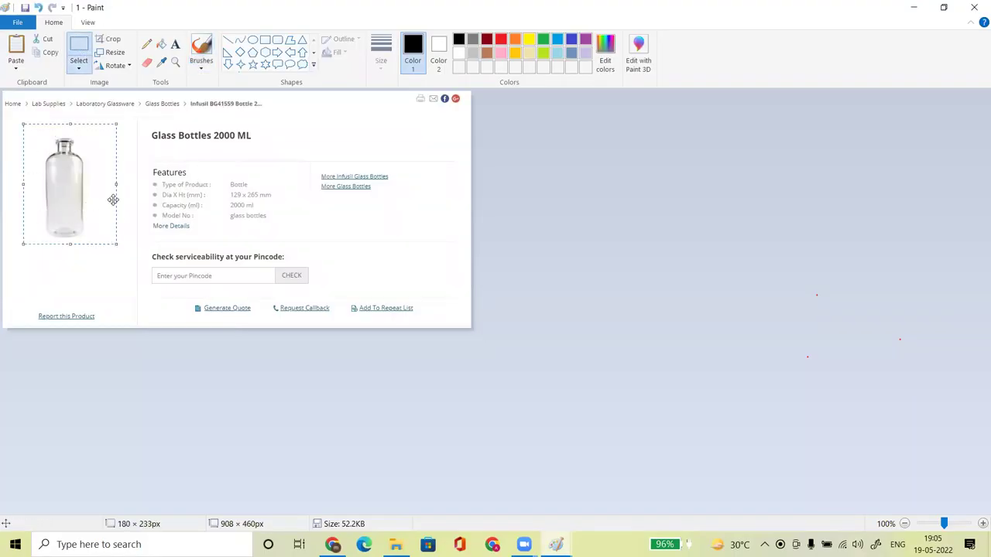
{"action": "left_click", "coordinate": [108, 39]}
{"action": "left_click", "coordinate": [17, 22]}
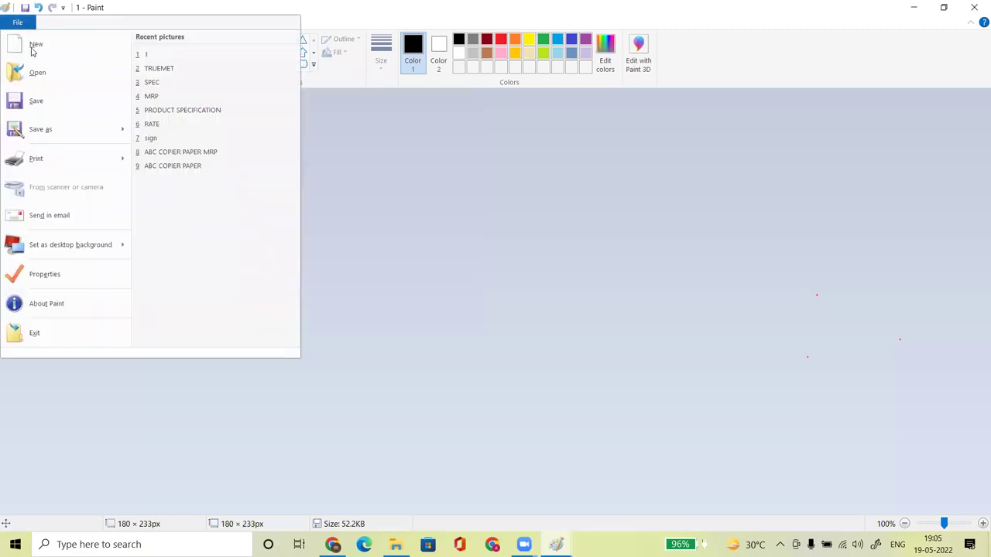
{"action": "mouse_move", "coordinate": [57, 133]}
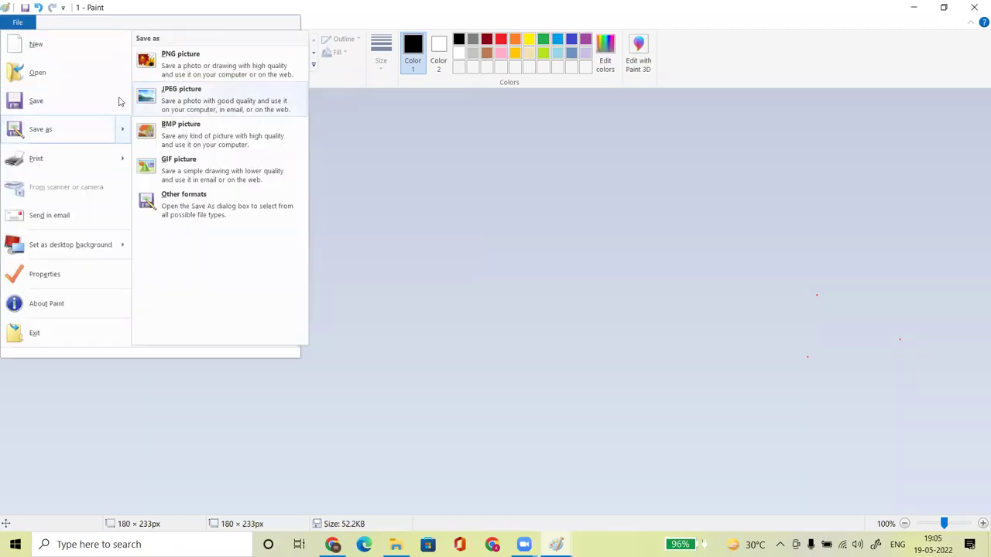
{"action": "left_click", "coordinate": [42, 101]}
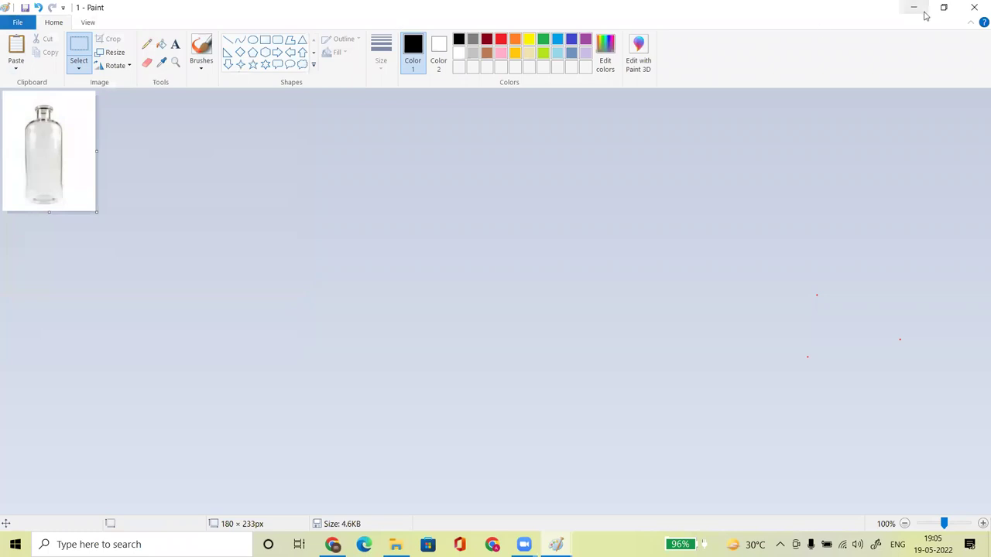
{"action": "left_click", "coordinate": [973, 9]}
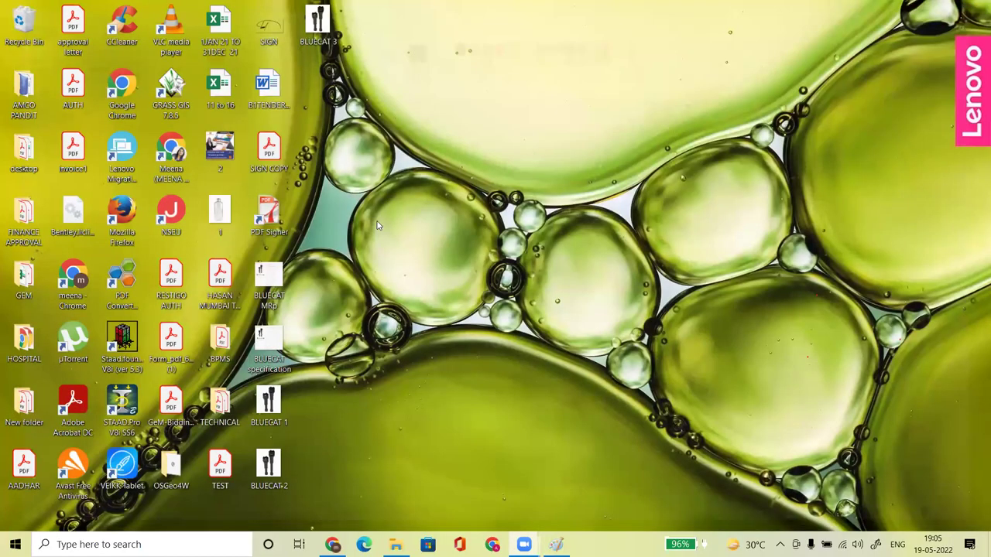
Duplicate image 1 twice on the desktop as 1 - Copy and 1 - Copy (2), then return to Chrome.
{"action": "left_click", "coordinate": [213, 222]}
{"action": "left_click", "coordinate": [213, 223]}
{"action": "key", "text": "ctrl+v"}
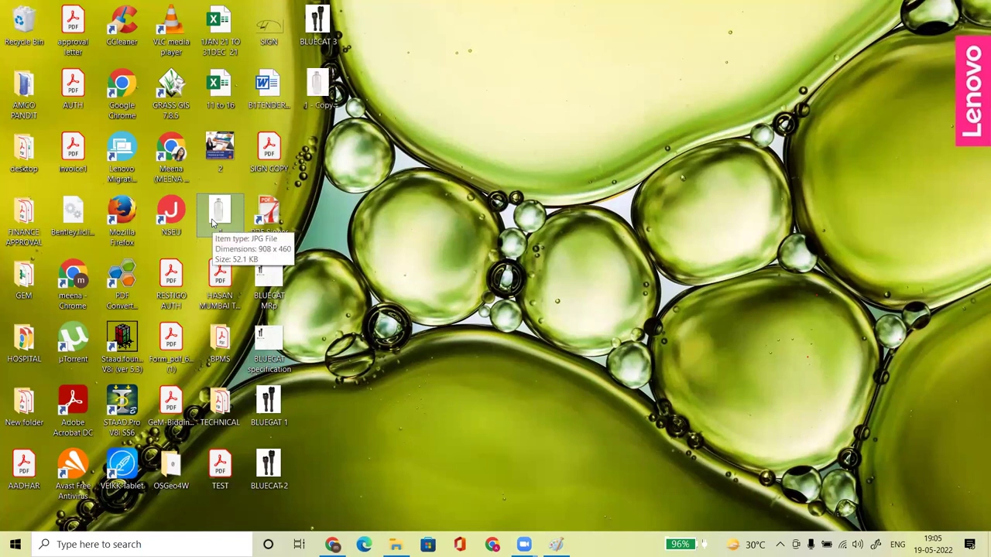
{"action": "key", "text": "ctrl+v"}
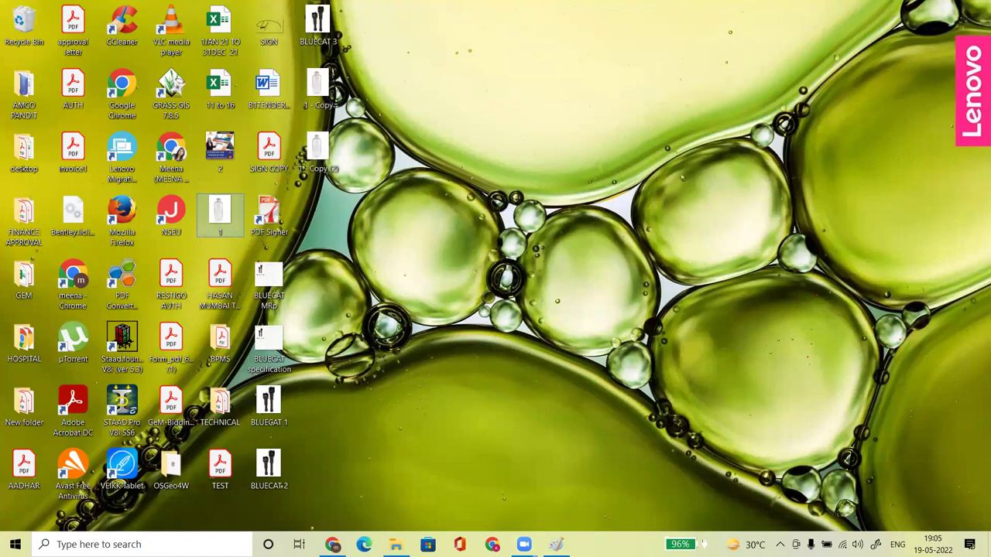
{"action": "key", "text": "alt+Tab"}
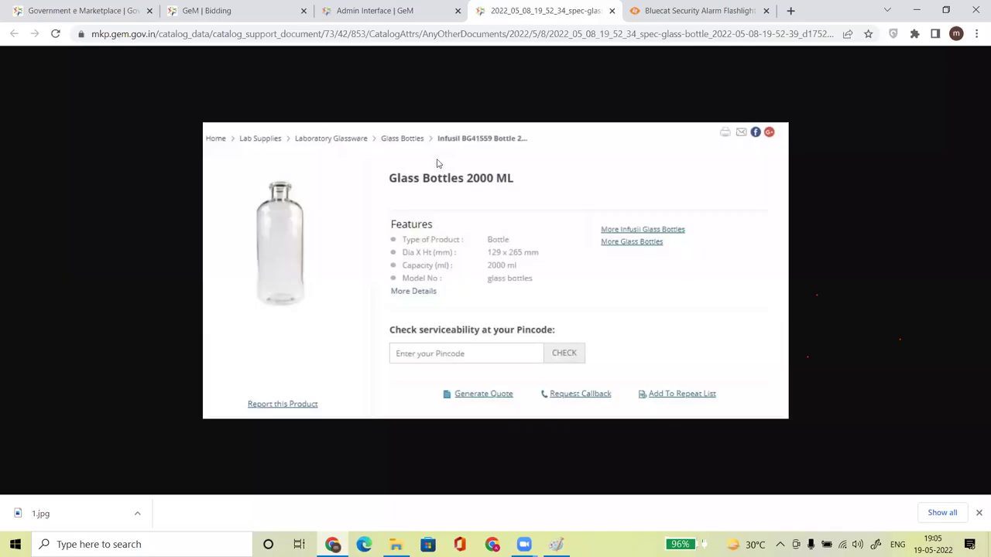
Close the spec page, expand Upload Images and set 1 - Copy (2).jpg as the front view.
{"action": "key", "text": "ctrl+w"}
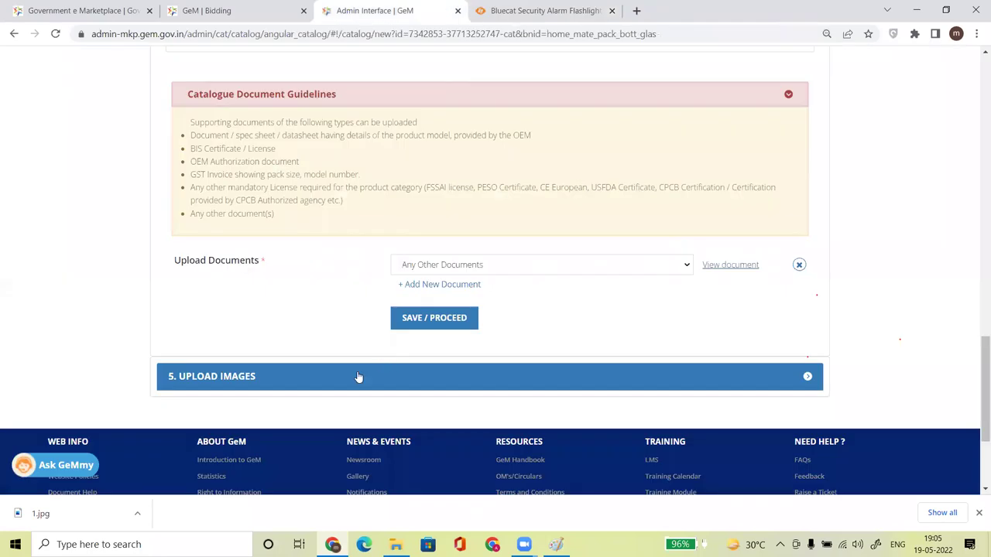
{"action": "left_click", "coordinate": [313, 377]}
{"action": "scroll", "coordinate": [298, 309], "scroll_direction": "down", "scroll_amount": 6}
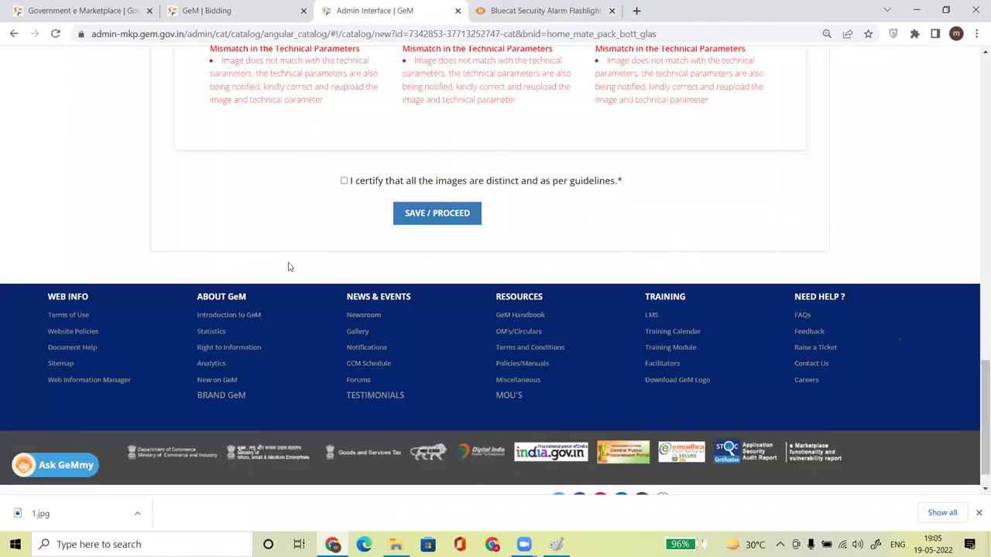
{"action": "left_click_drag", "start_coordinate": [975, 355], "coordinate": [975, 294]}
{"action": "left_click", "coordinate": [320, 281]}
{"action": "double_click", "coordinate": [395, 202]}
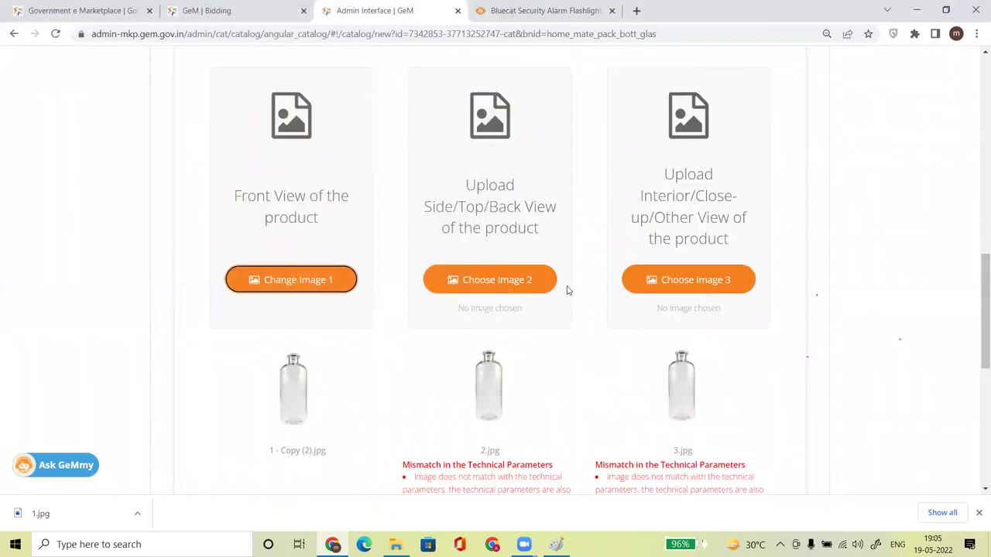
Add 1 - Copy.jpg as side view and 1.jpg as close-up, certify, and save.
{"action": "left_click", "coordinate": [458, 277]}
{"action": "double_click", "coordinate": [455, 203]}
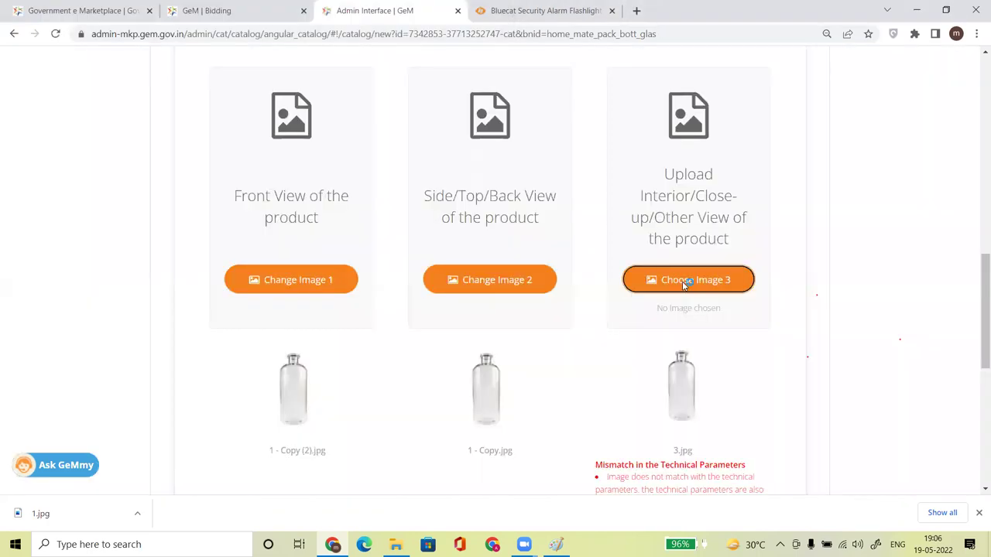
{"action": "left_click", "coordinate": [682, 281]}
{"action": "scroll", "coordinate": [506, 144], "scroll_direction": "down", "scroll_amount": 2}
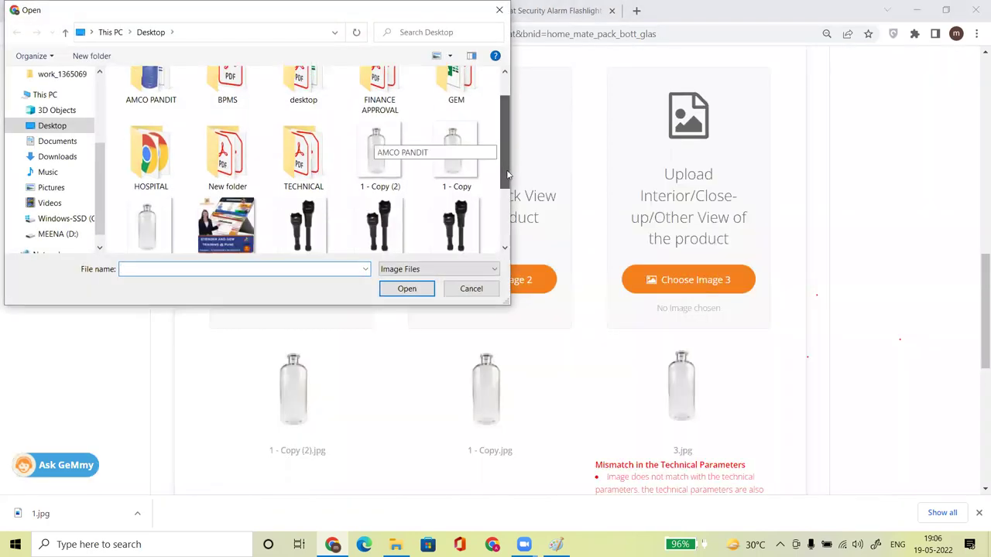
{"action": "double_click", "coordinate": [148, 208]}
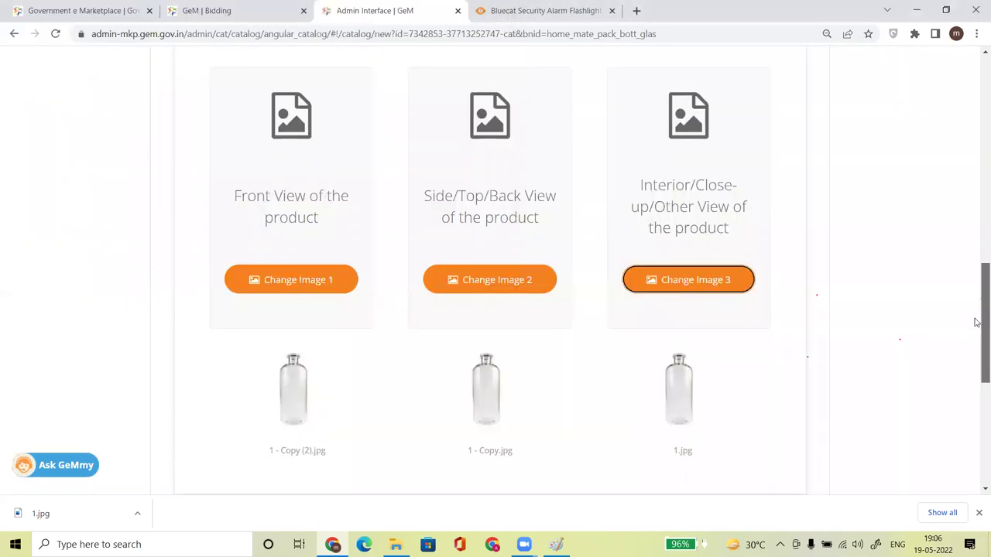
{"action": "left_click_drag", "start_coordinate": [984, 279], "coordinate": [985, 339]}
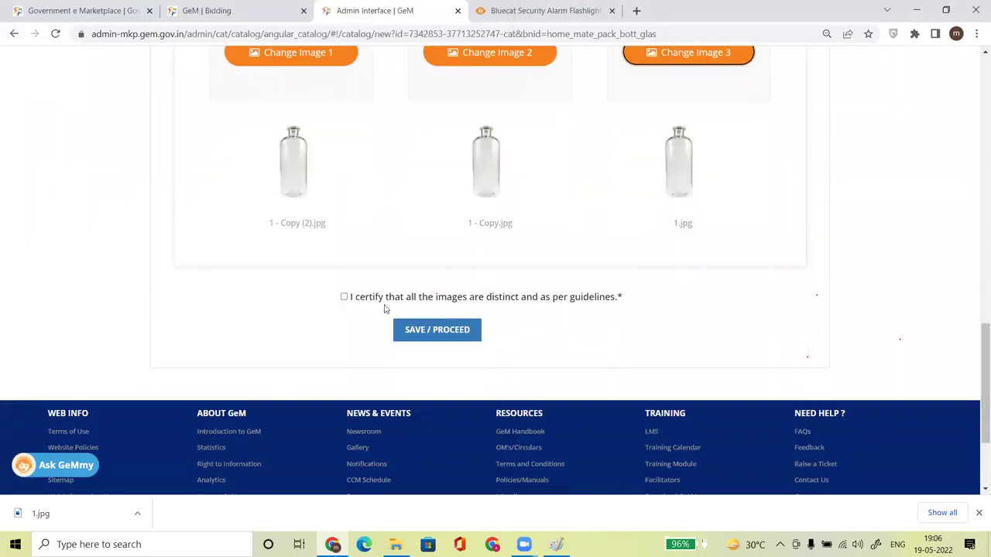
{"action": "left_click", "coordinate": [345, 297]}
{"action": "left_click", "coordinate": [438, 330]}
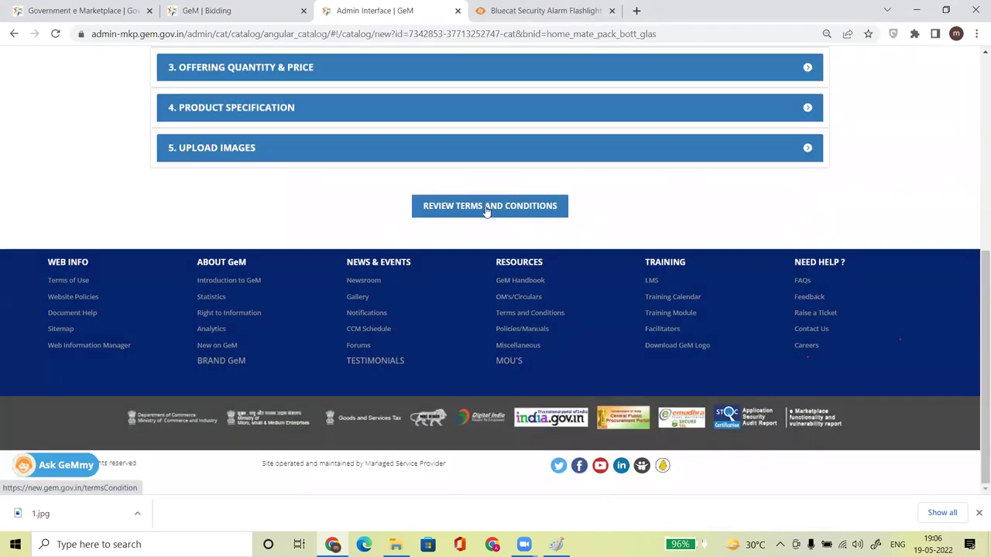
Review and close the terms, enter the captcha, and publish the glass bottle offering.
{"action": "left_click", "coordinate": [486, 206]}
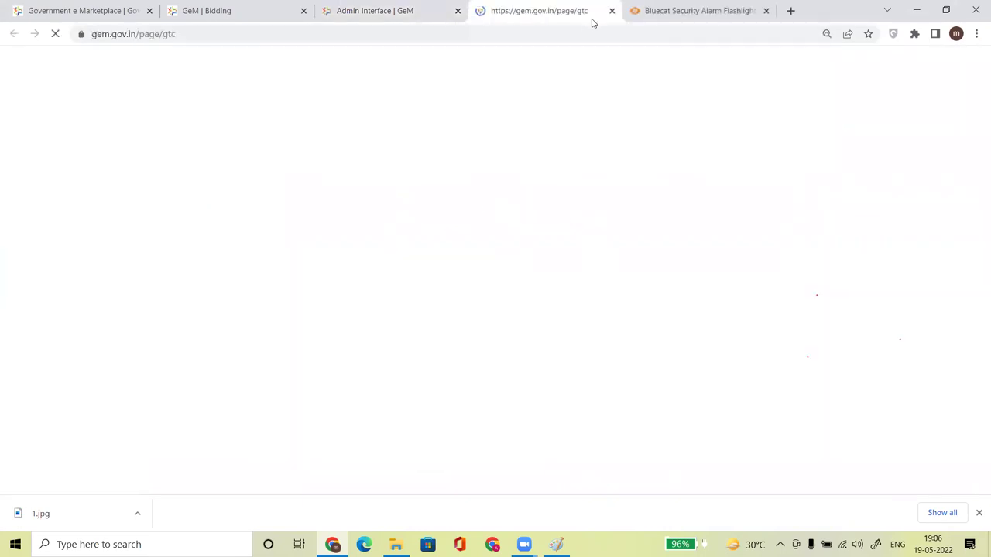
{"action": "left_click", "coordinate": [611, 10]}
{"action": "left_click", "coordinate": [500, 270]}
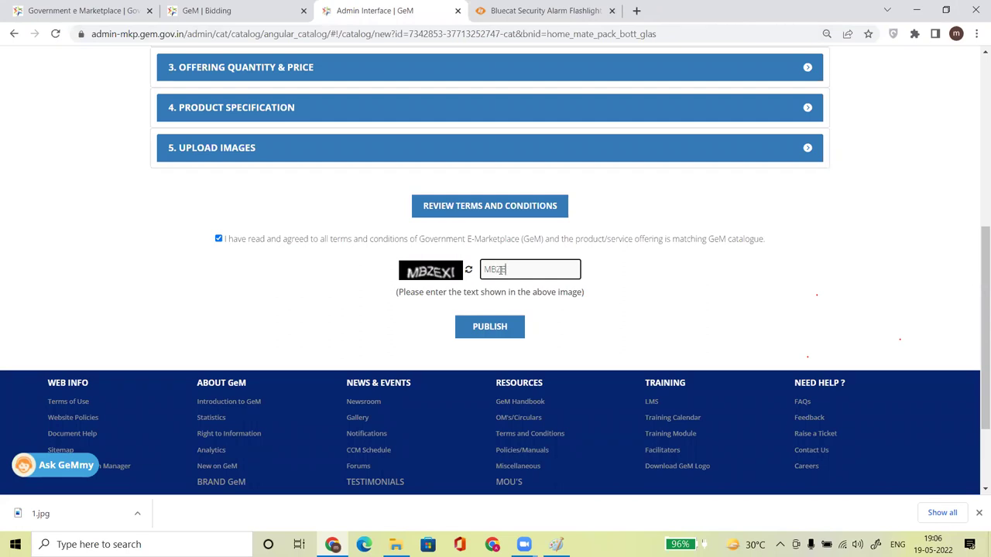
{"action": "left_click", "coordinate": [491, 324]}
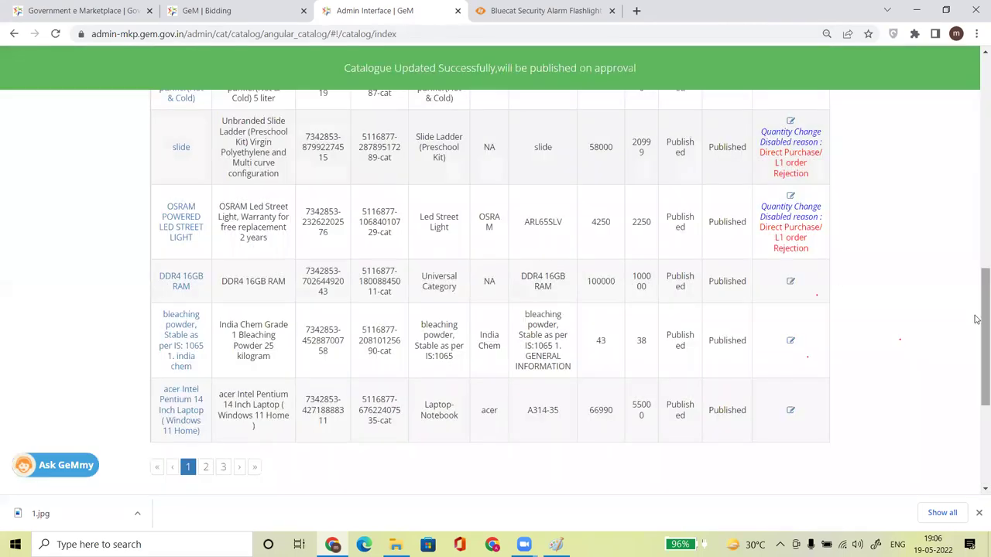
Switch between the Notified Products and Waiting For Admin Clearance lists, ending on Waiting For Admin Clearance.
{"action": "left_click_drag", "start_coordinate": [983, 316], "coordinate": [958, 207]}
{"action": "scroll", "coordinate": [951, 188], "scroll_direction": "up", "scroll_amount": 2}
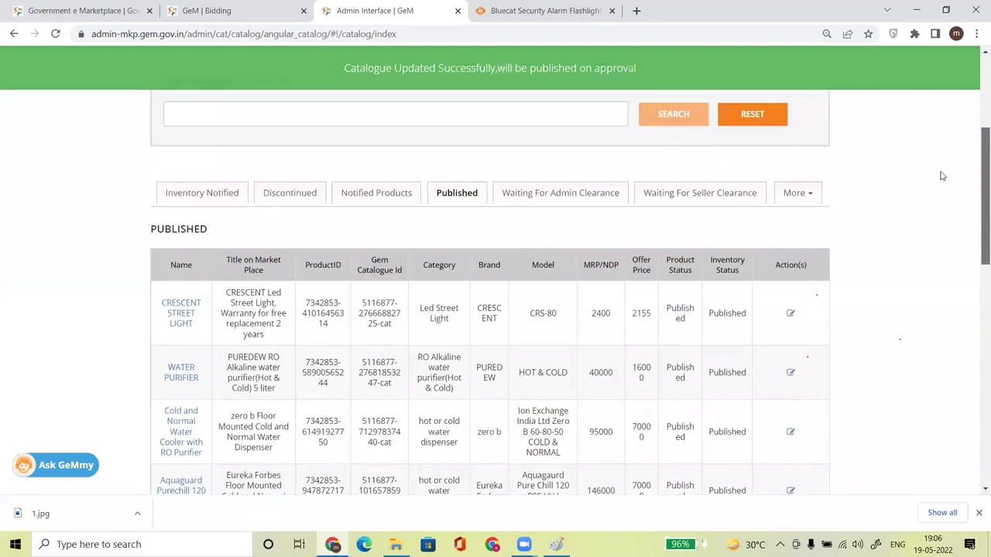
{"action": "left_click", "coordinate": [552, 196]}
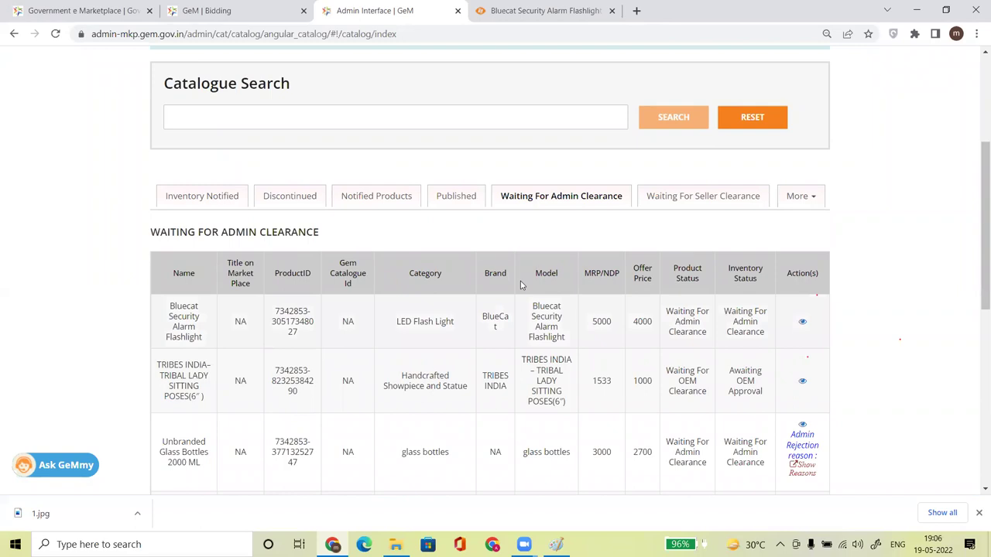
{"action": "left_click", "coordinate": [365, 198]}
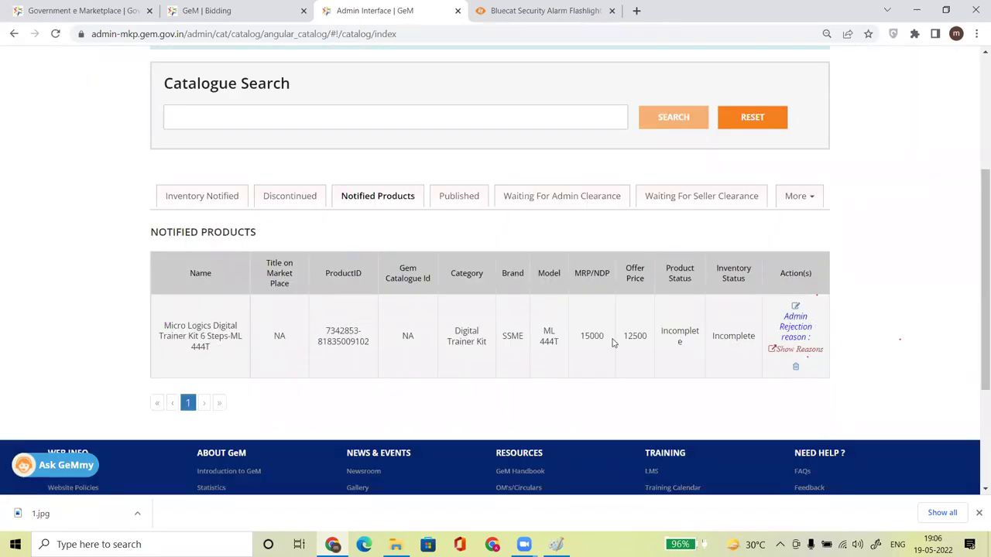
{"action": "left_click", "coordinate": [574, 201]}
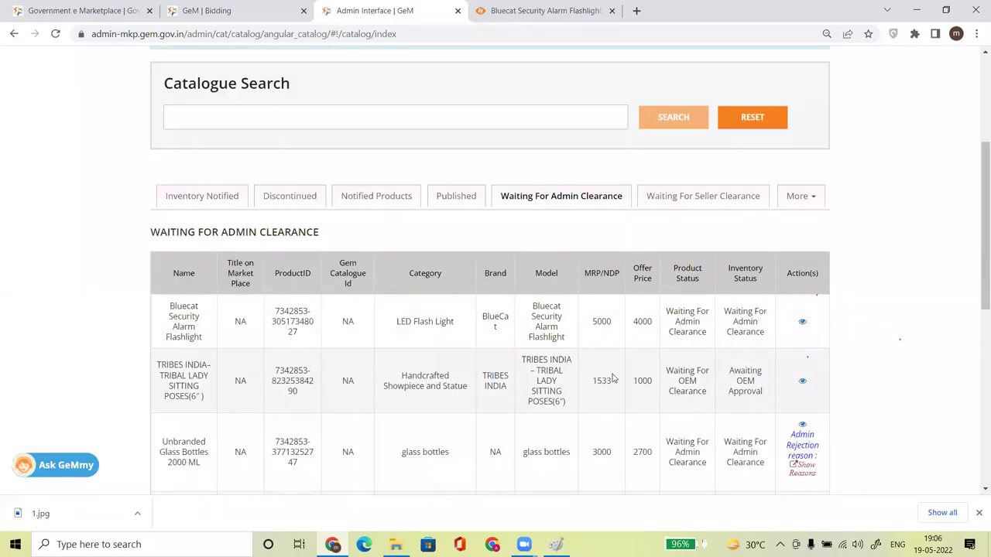
{"action": "left_click", "coordinate": [358, 200]}
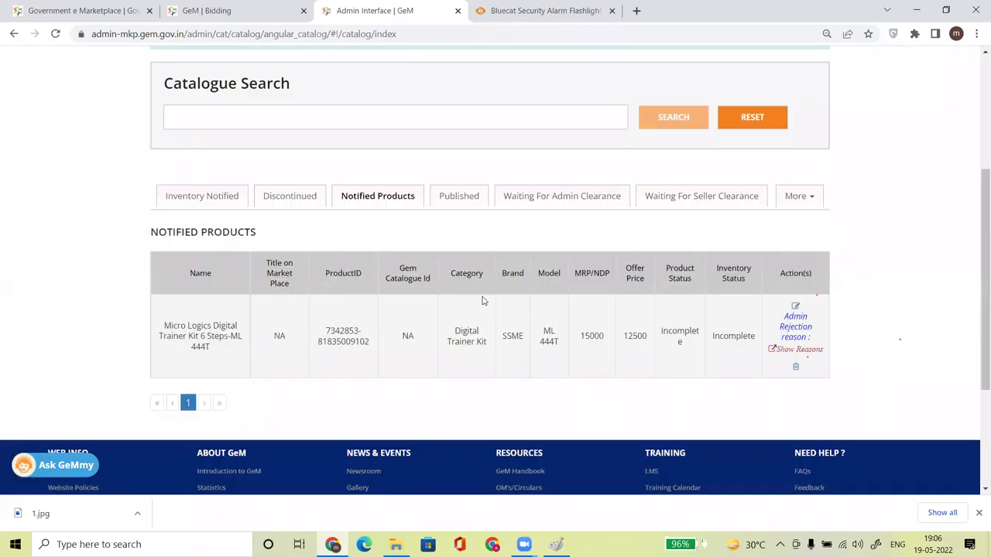
{"action": "left_click", "coordinate": [534, 198]}
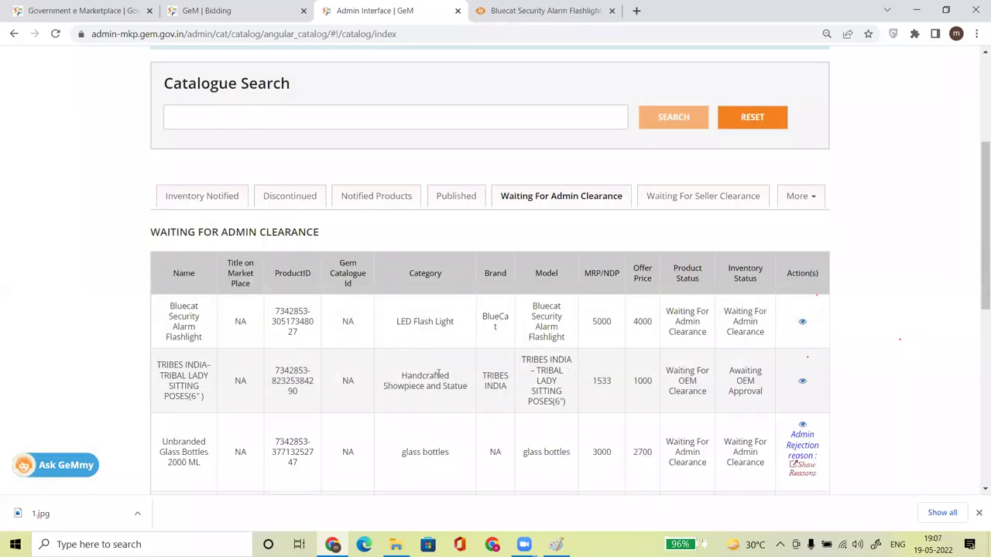
Highlight the Unbranded Glass Bottles 2000 ML row's name, prices (3000 MRP, 2700 offer) and status.
{"action": "scroll", "coordinate": [595, 321], "scroll_direction": "down", "scroll_amount": 2}
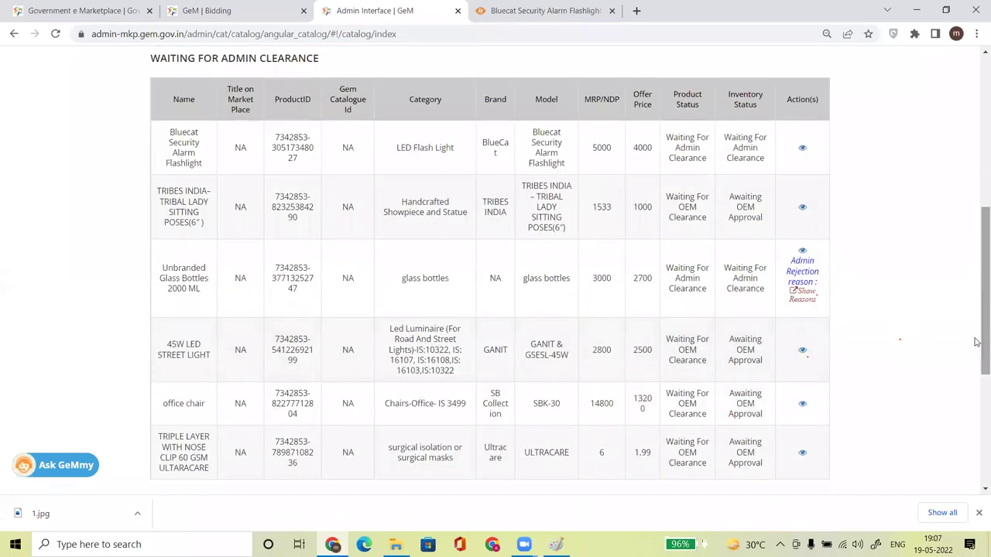
{"action": "left_click_drag", "start_coordinate": [178, 272], "coordinate": [201, 298]}
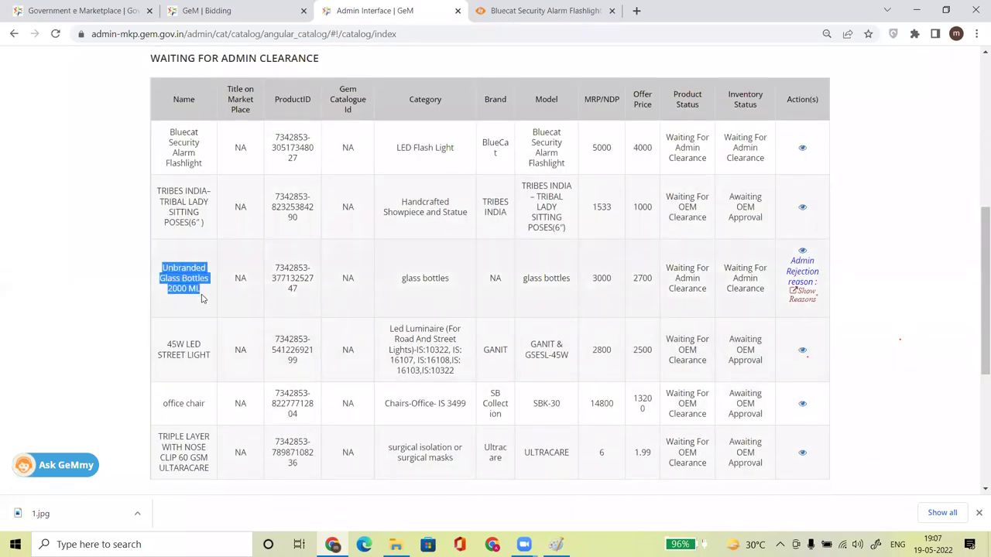
{"action": "left_click_drag", "start_coordinate": [727, 269], "coordinate": [752, 287]}
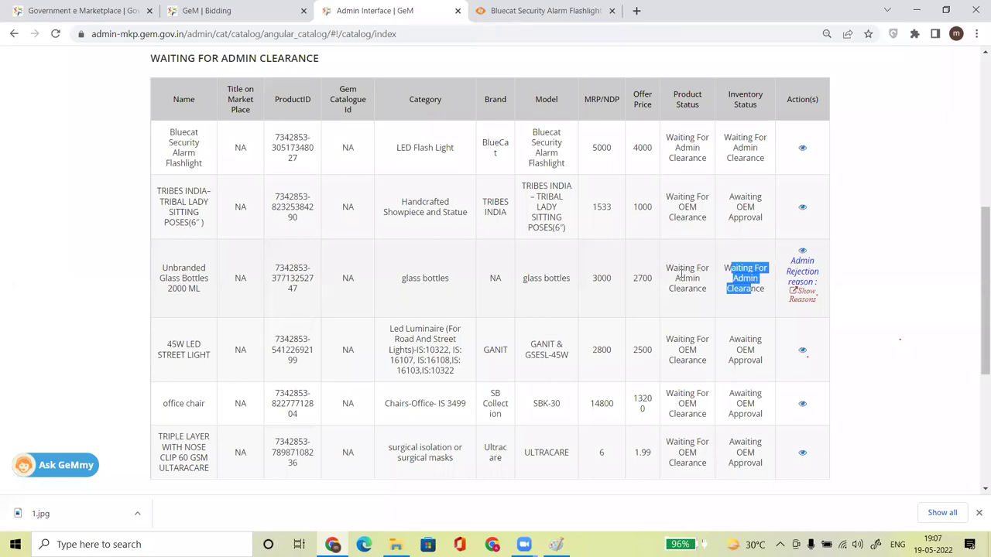
{"action": "left_click_drag", "start_coordinate": [595, 278], "coordinate": [670, 284]}
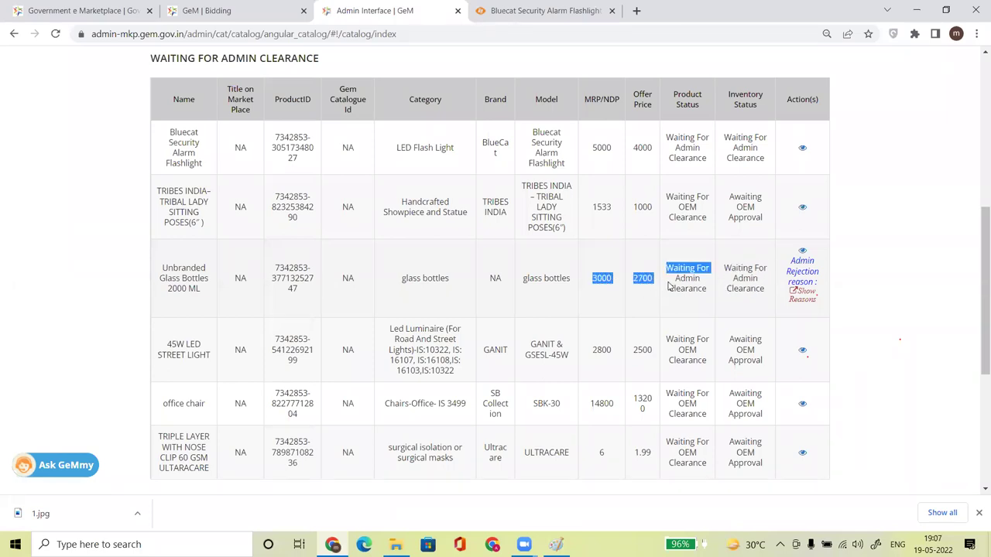
{"action": "left_click", "coordinate": [895, 281]}
{"action": "left_click_drag", "start_coordinate": [978, 299], "coordinate": [978, 240]}
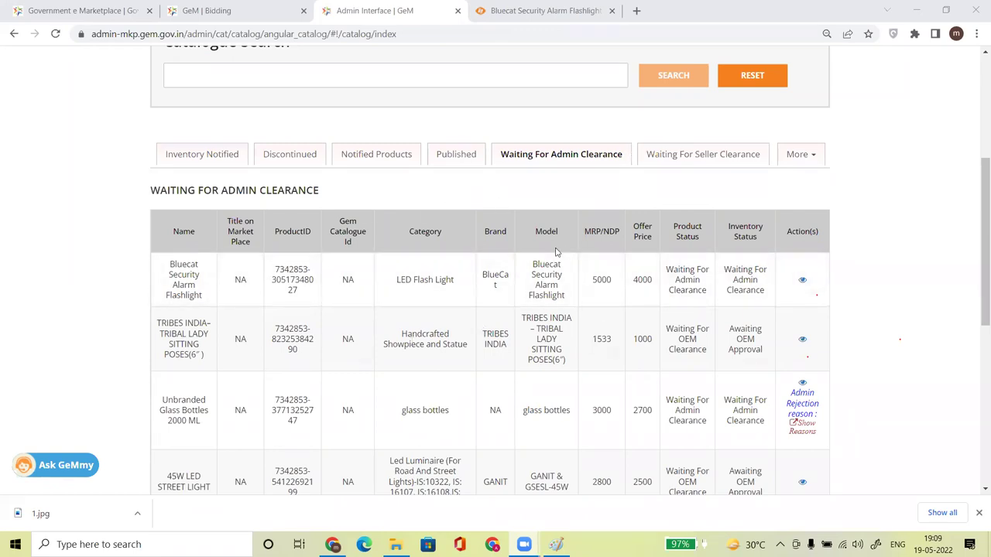
Bring up the Bluecat Security Alarm Flashlight product page on the Sinicon site.
{"action": "left_click", "coordinate": [523, 10]}
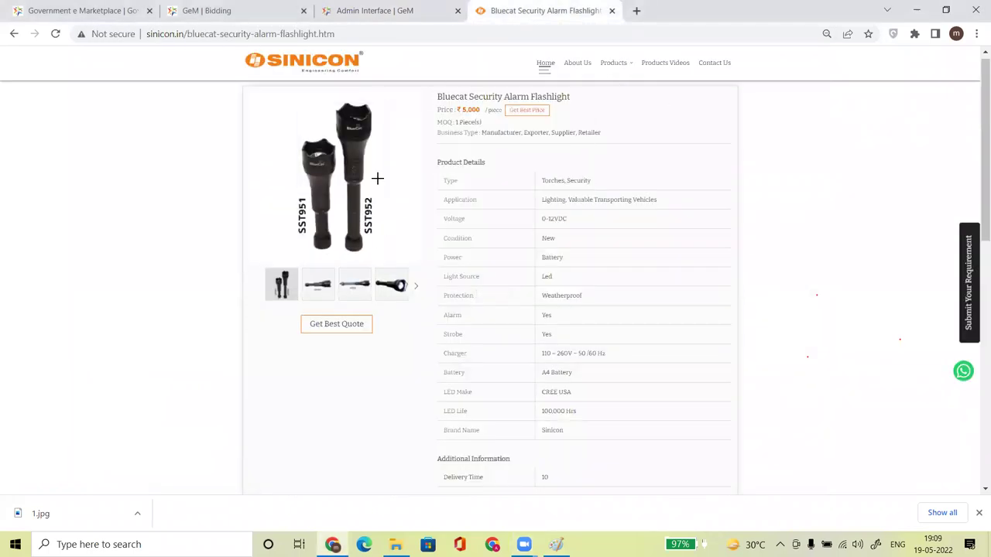
Select the ₹5,000 price on the Bluecat flashlight page, then return to the GeM catalogue.
{"action": "double_click", "coordinate": [468, 110]}
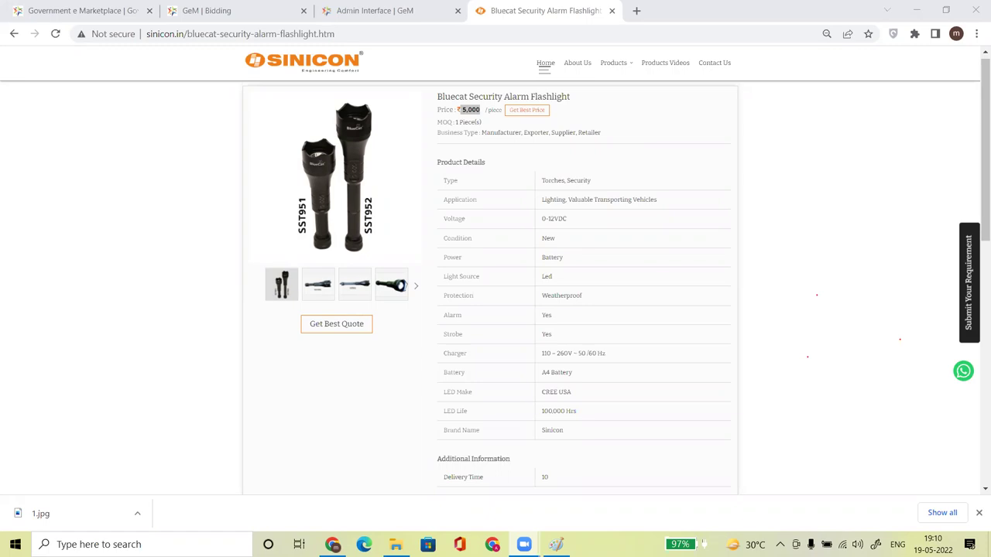
{"action": "left_click", "coordinate": [371, 10]}
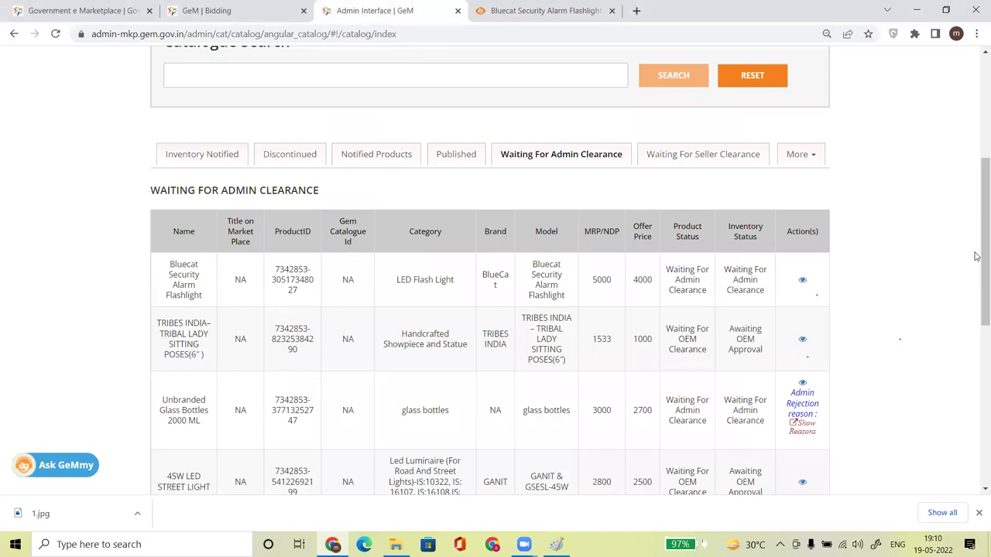
Select the Bluecat Security Alarm Flashlight name awaiting admin clearance, then revisit its Sinicon page.
{"action": "left_click_drag", "start_coordinate": [983, 255], "coordinate": [983, 151]}
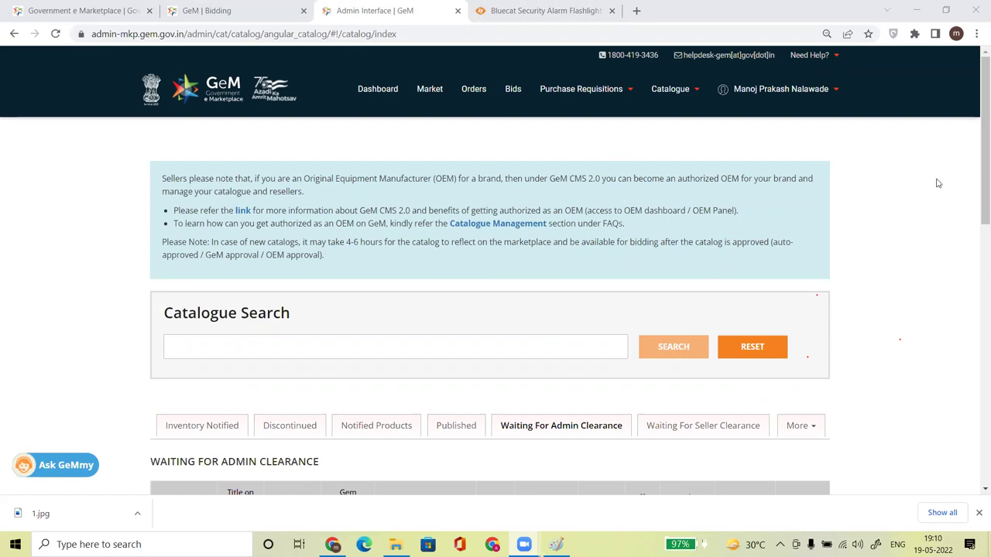
{"action": "scroll", "coordinate": [975, 194], "scroll_direction": "down", "scroll_amount": 3}
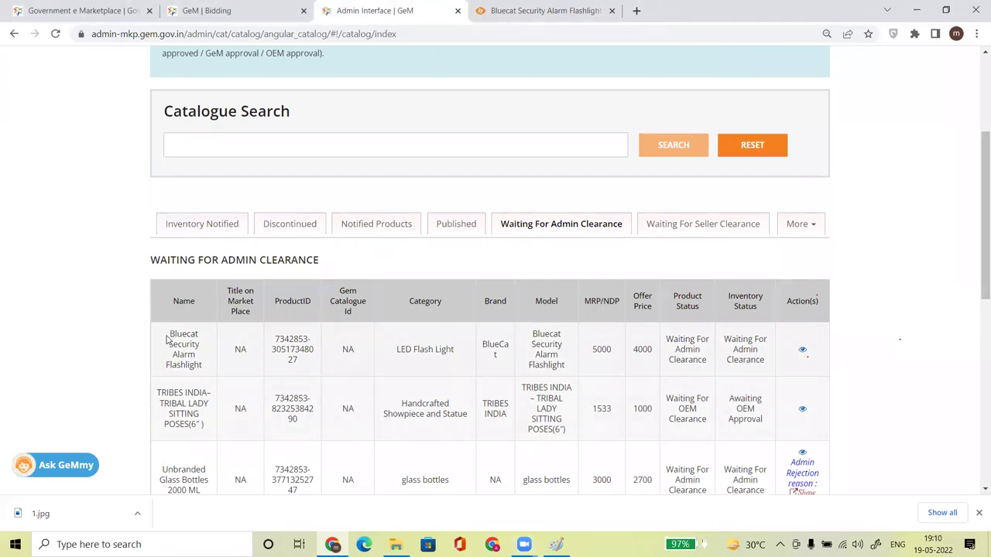
{"action": "left_click_drag", "start_coordinate": [166, 333], "coordinate": [199, 365]}
{"action": "left_click", "coordinate": [173, 334]}
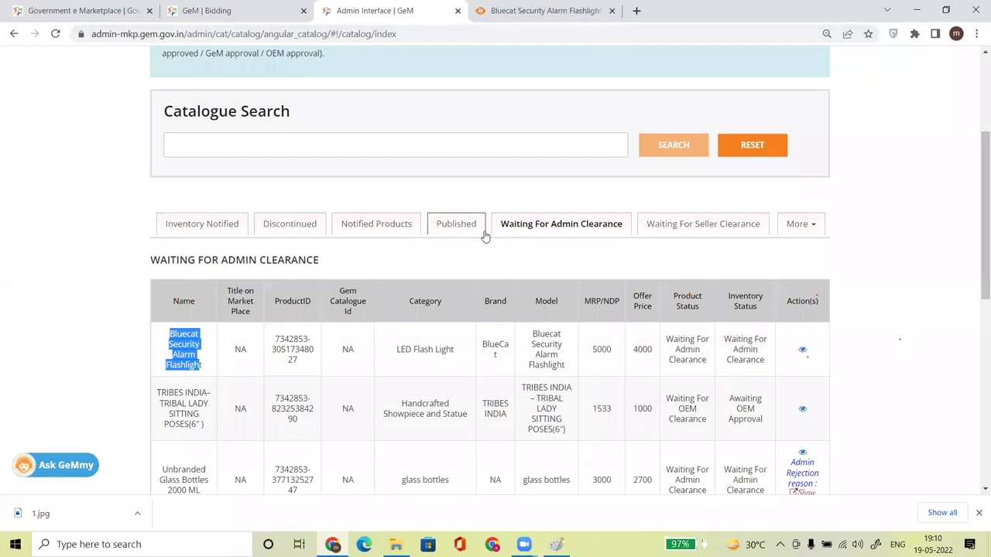
{"action": "left_click", "coordinate": [497, 534]}
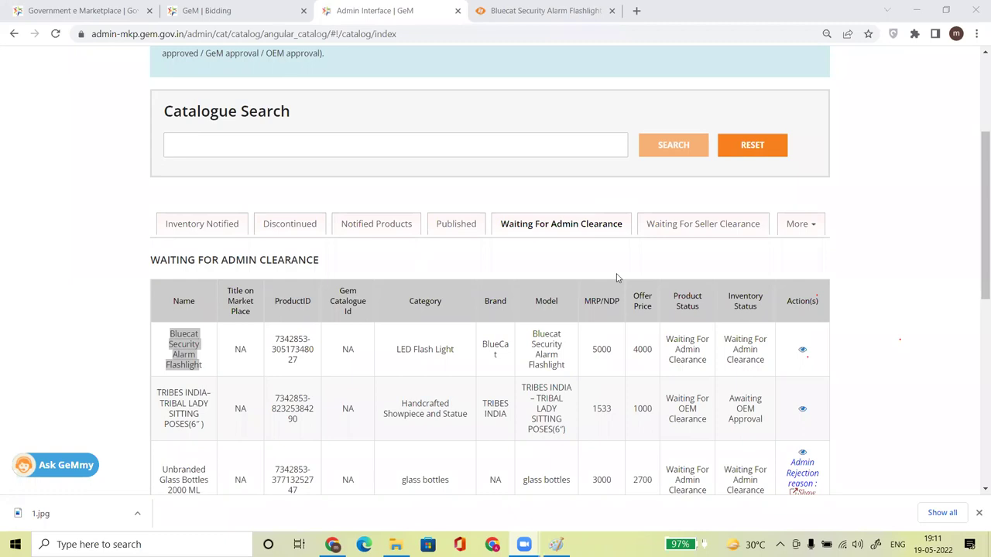
{"action": "left_click", "coordinate": [541, 10]}
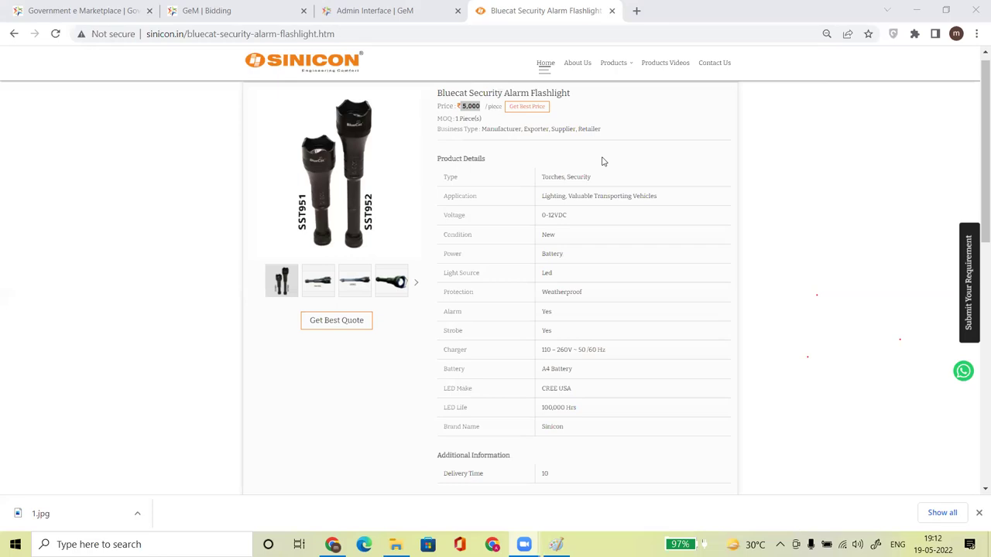
Select the Bluecat Security Alarm Flashlight title on Sinicon, then return to the GeM catalogue table.
{"action": "left_click", "coordinate": [370, 11]}
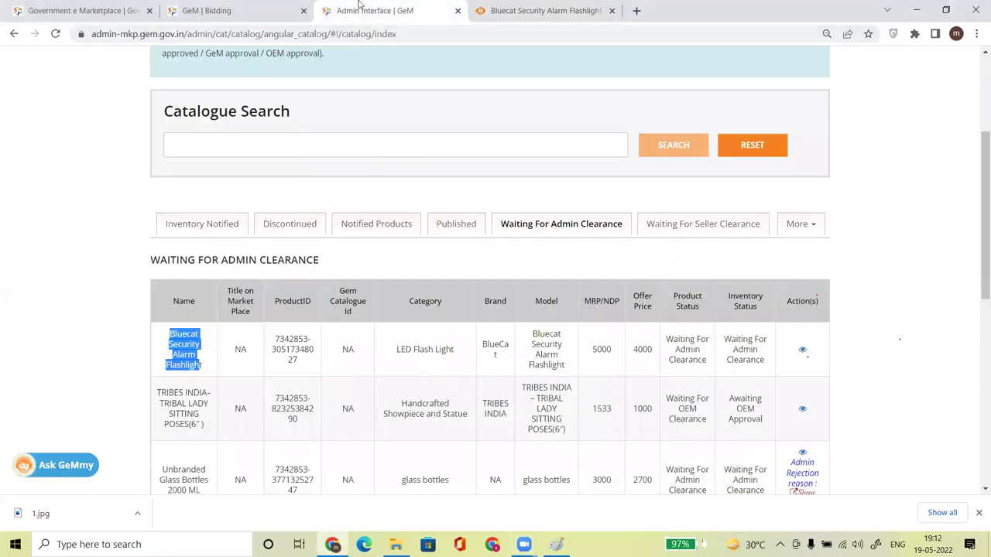
{"action": "left_click", "coordinate": [546, 10]}
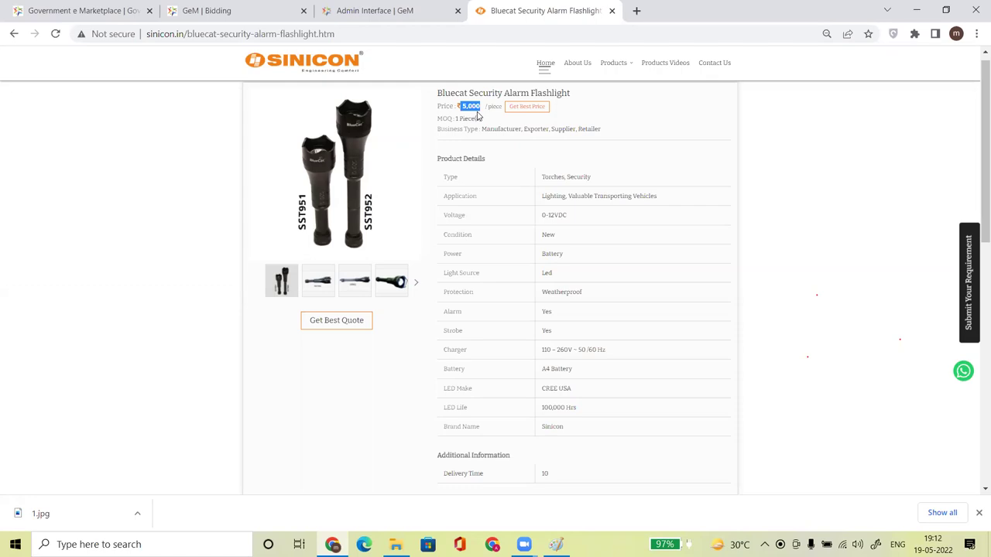
{"action": "left_click", "coordinate": [588, 166]}
{"action": "left_click_drag", "start_coordinate": [437, 92], "coordinate": [592, 101]}
{"action": "left_click_drag", "start_coordinate": [390, 145], "coordinate": [364, 194]}
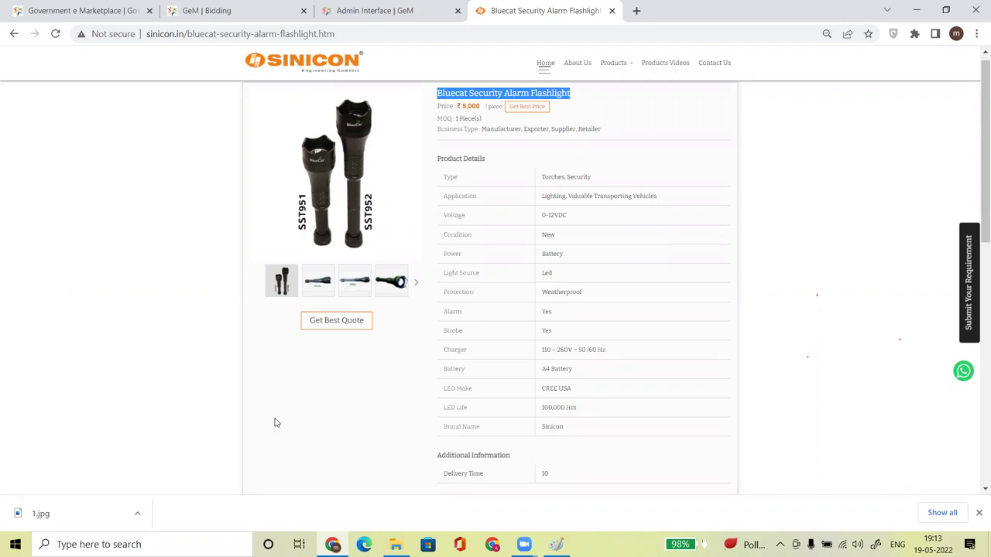
{"action": "left_click", "coordinate": [367, 12]}
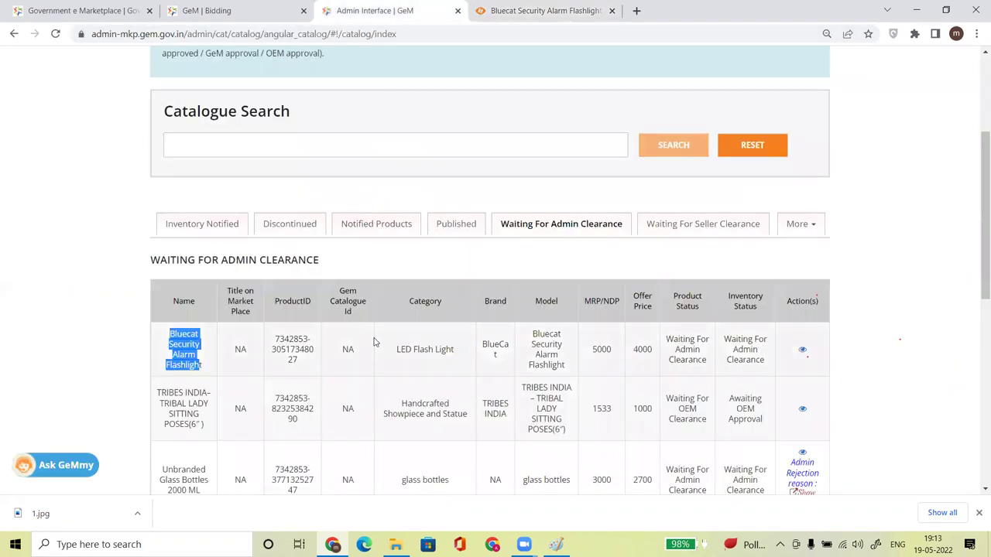
{"action": "left_click", "coordinate": [814, 278]}
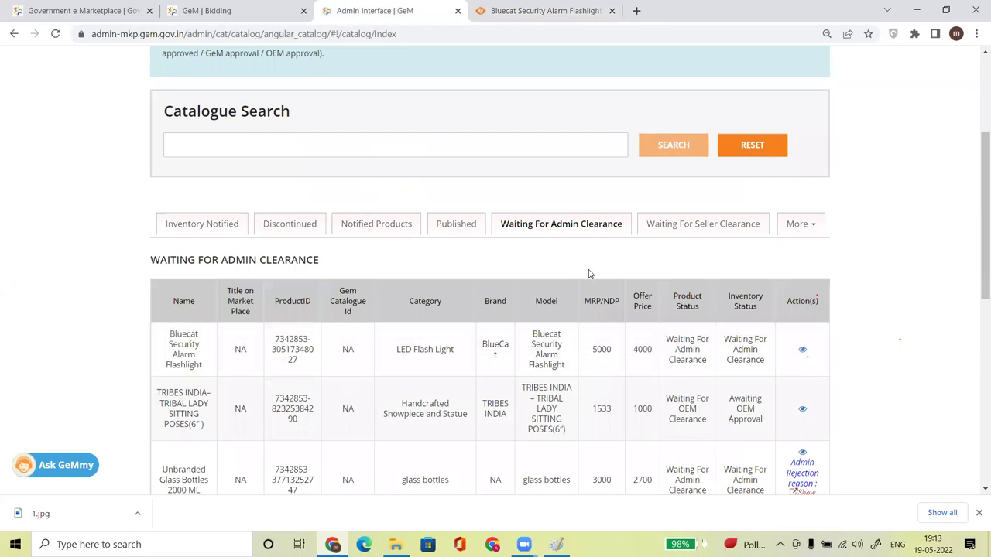
Show the Published products list and scroll down through its entries.
{"action": "left_click", "coordinate": [456, 225]}
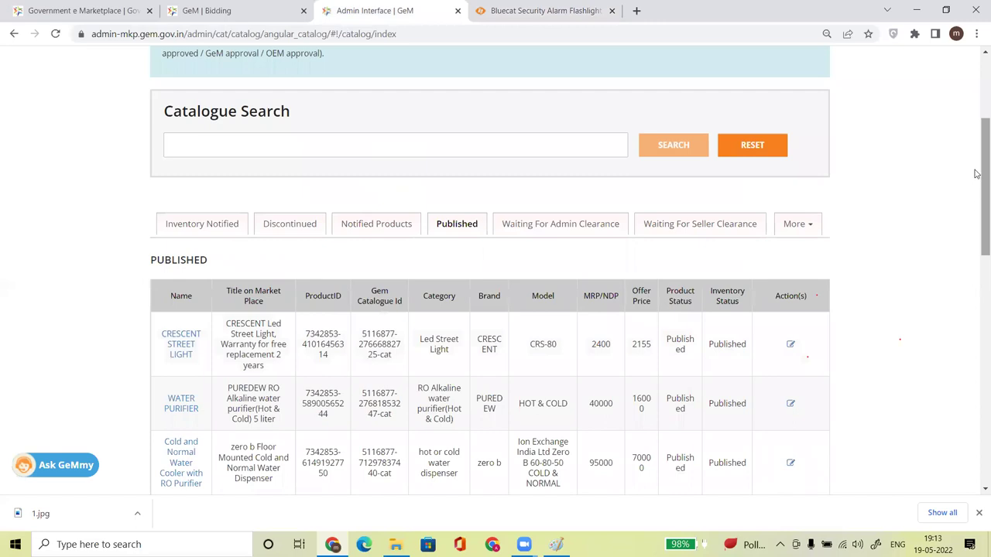
{"action": "scroll", "coordinate": [975, 201], "scroll_direction": "down", "scroll_amount": 3}
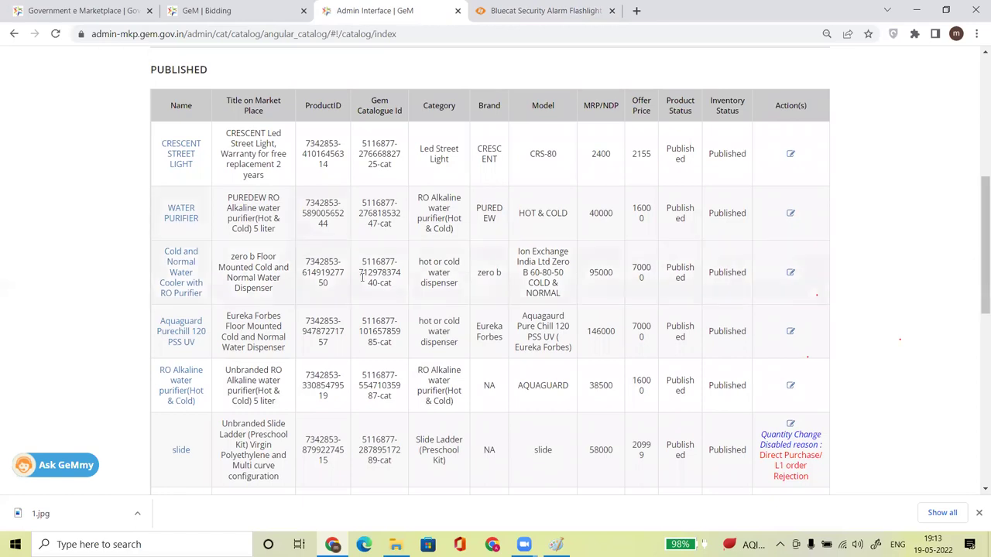
{"action": "scroll", "coordinate": [976, 294], "scroll_direction": "down", "scroll_amount": 3}
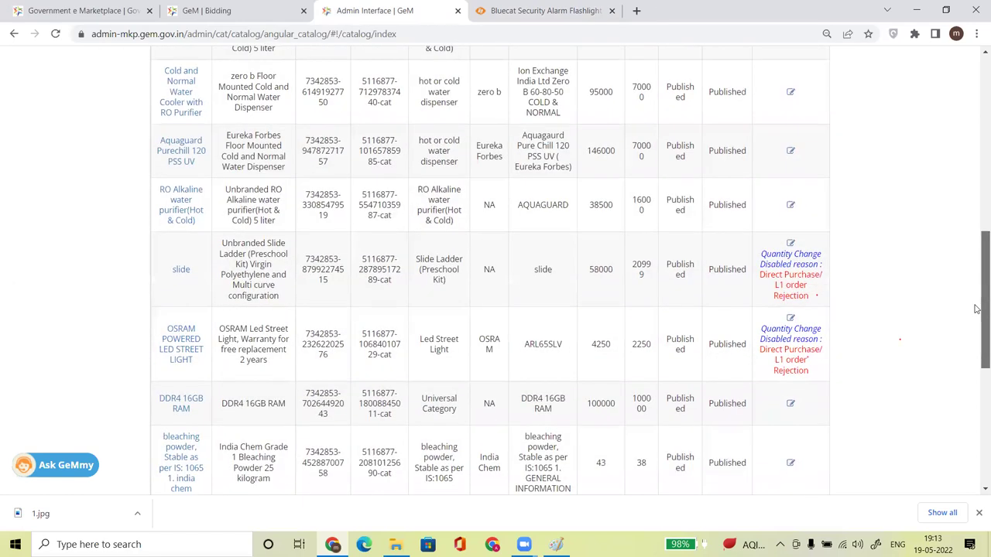
{"action": "left_click_drag", "start_coordinate": [977, 308], "coordinate": [977, 350]}
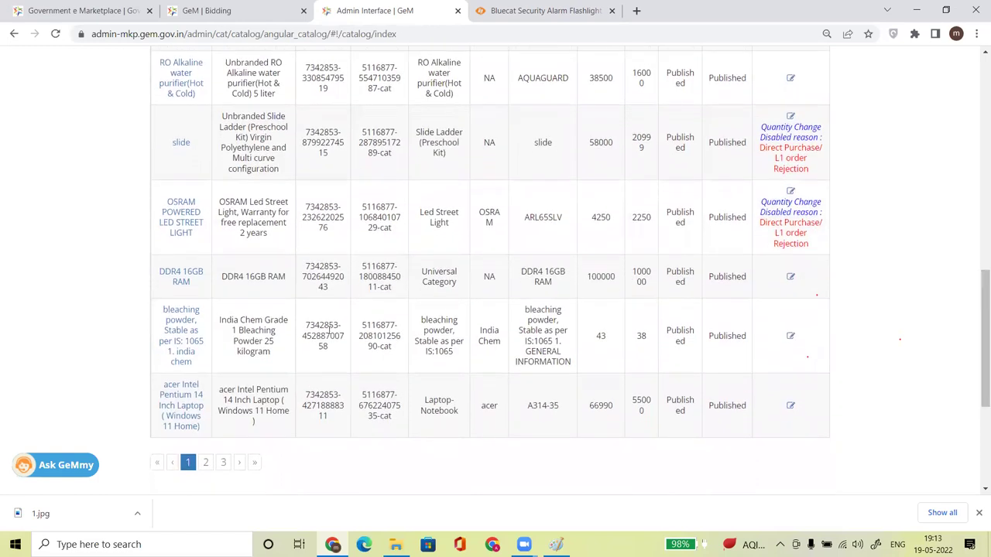
{"action": "right_click", "coordinate": [179, 280]}
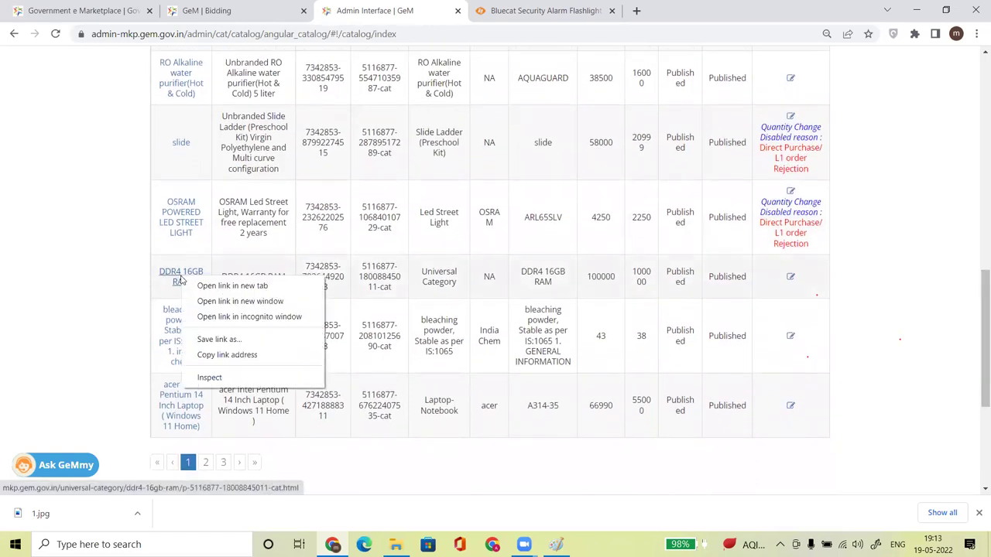
{"action": "left_click", "coordinate": [108, 338]}
Open the India Chem bleaching powder listing in a new tab, review it, and close it.
{"action": "right_click", "coordinate": [180, 332]}
{"action": "left_click", "coordinate": [225, 341]}
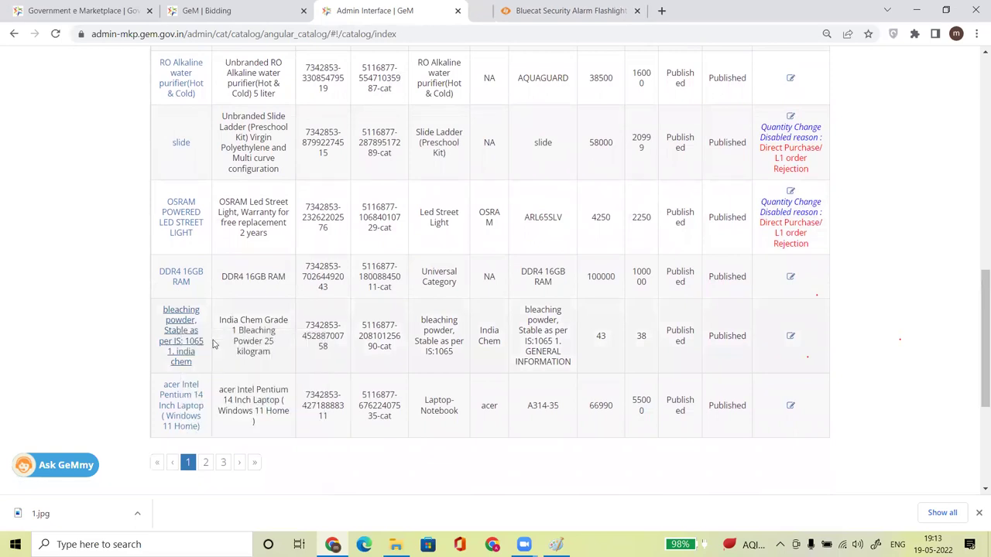
{"action": "left_click", "coordinate": [704, 9]}
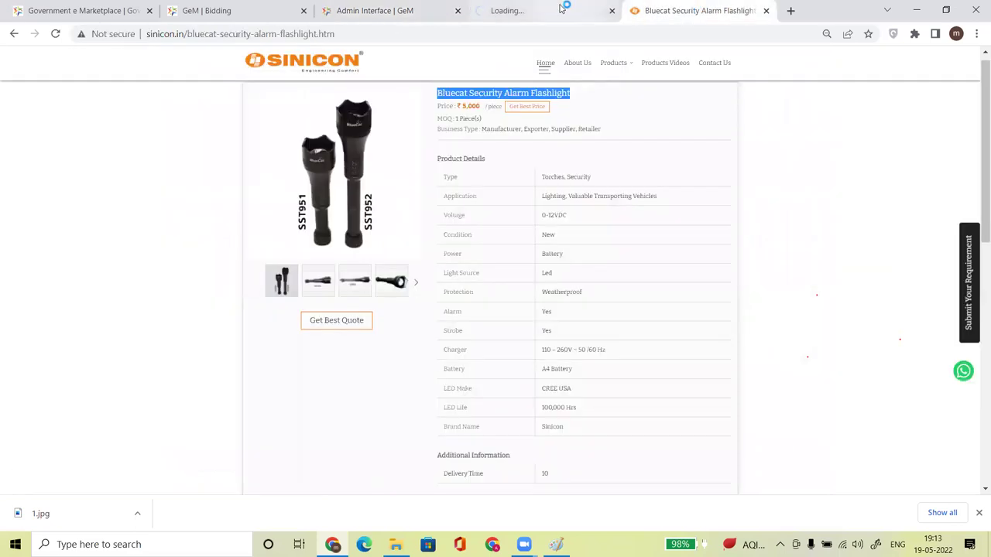
{"action": "left_click", "coordinate": [542, 10]}
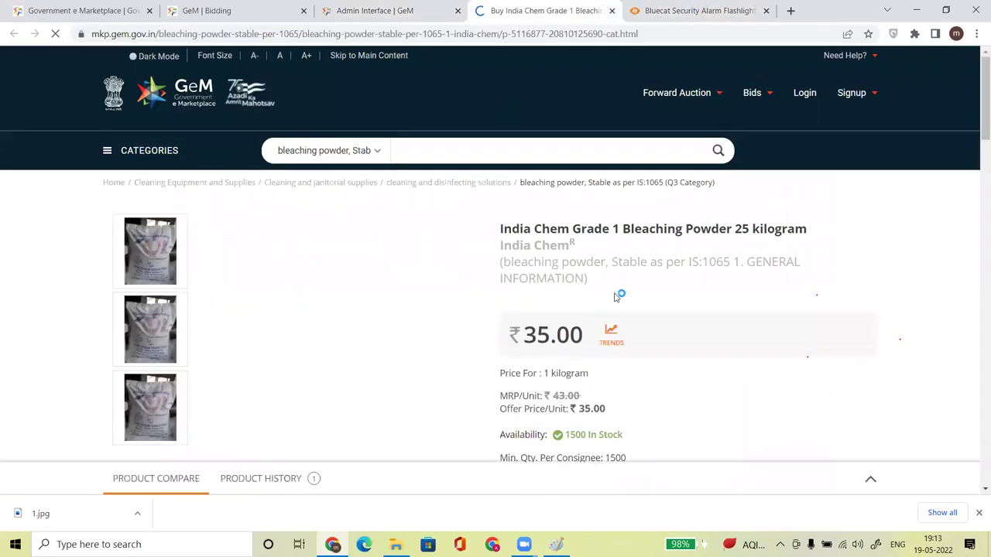
{"action": "scroll", "coordinate": [976, 123], "scroll_direction": "down", "scroll_amount": 4}
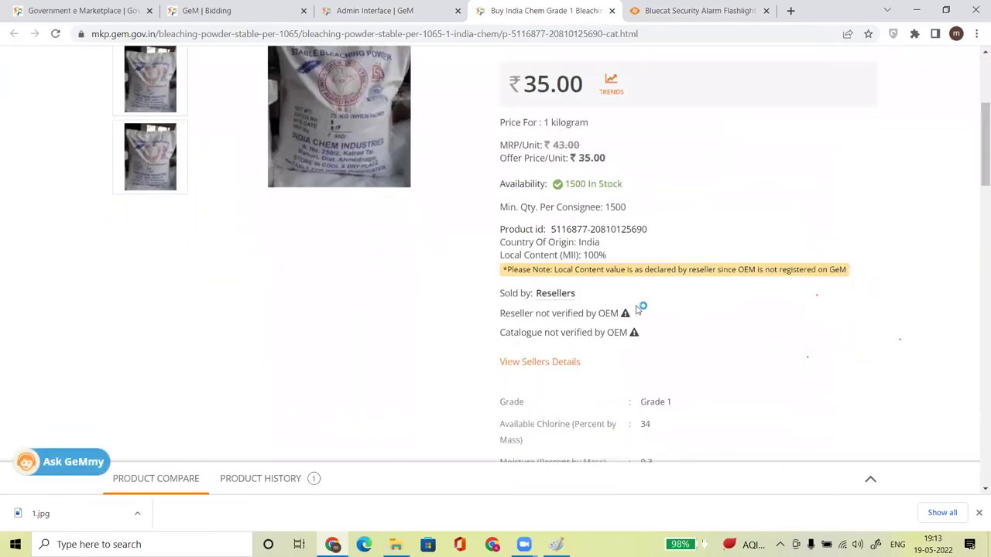
{"action": "scroll", "coordinate": [537, 358], "scroll_direction": "down", "scroll_amount": 10}
{"action": "left_click_drag", "start_coordinate": [977, 178], "coordinate": [976, 142]}
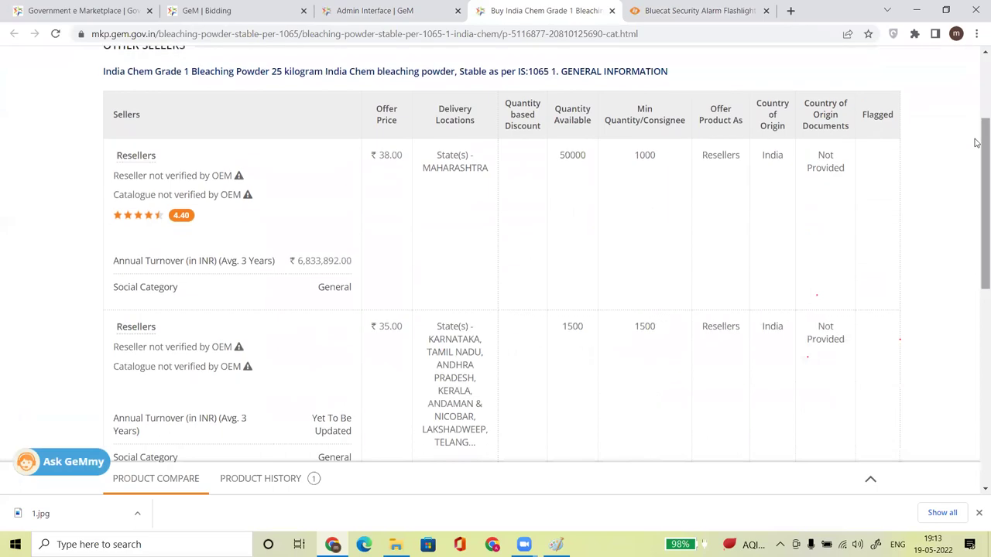
{"action": "left_click", "coordinate": [611, 11]}
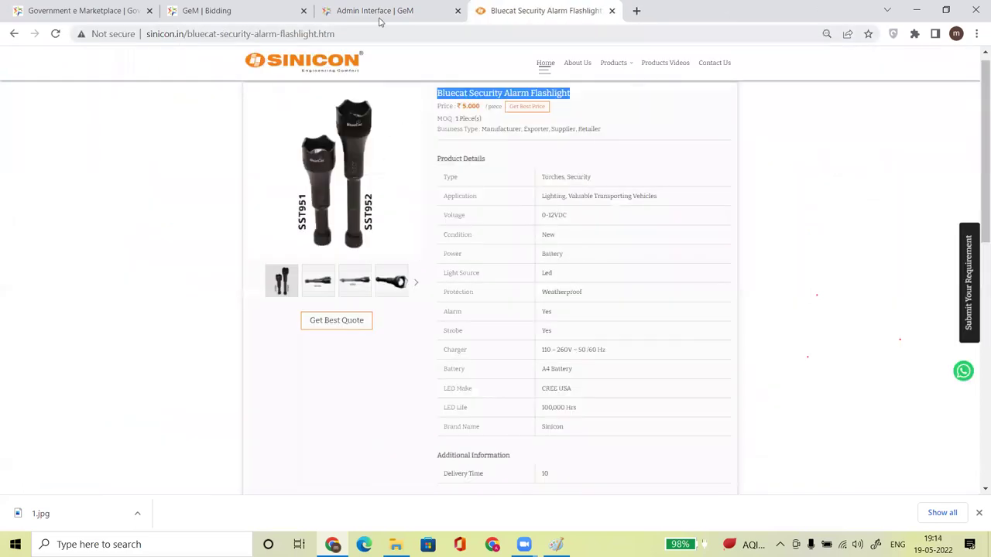
Open the DDR4 16GB RAM listing in a new tab, then close it.
{"action": "left_click", "coordinate": [379, 19]}
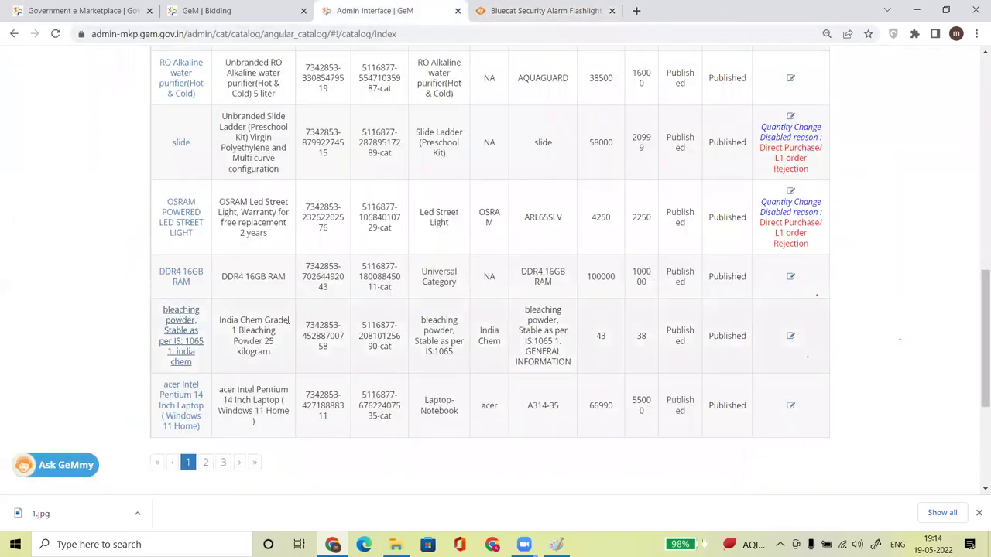
{"action": "right_click", "coordinate": [182, 280]}
{"action": "left_click", "coordinate": [213, 283]}
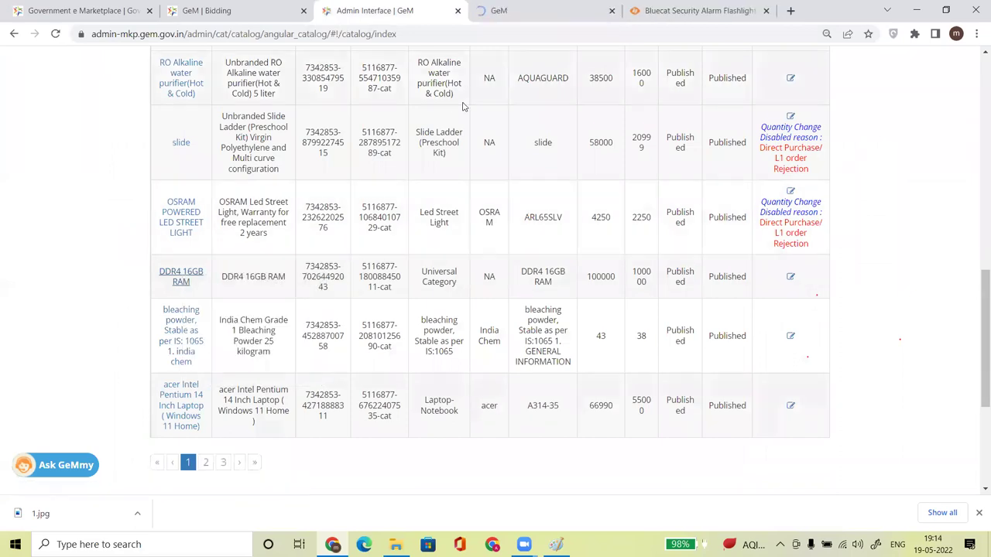
{"action": "key", "text": "ctrl+Tab"}
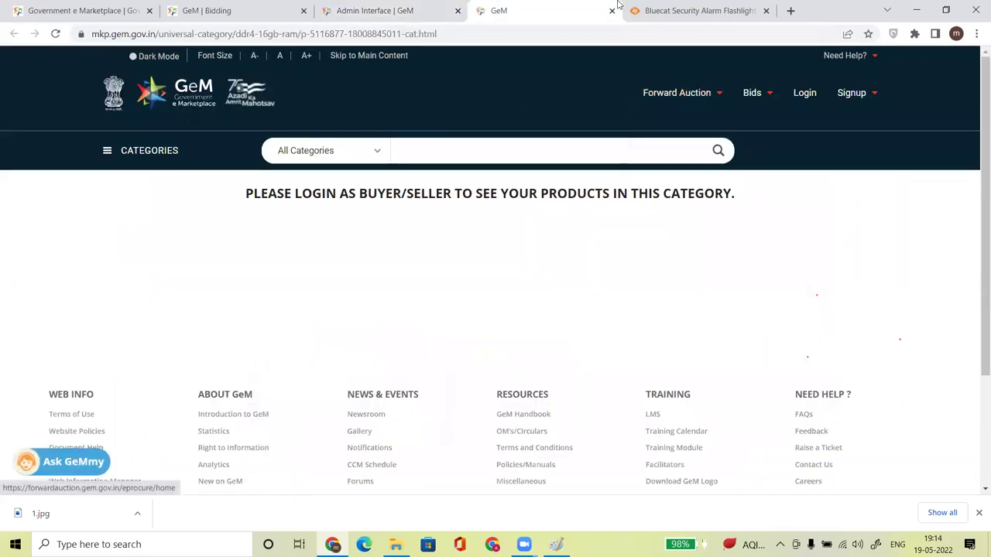
{"action": "left_click", "coordinate": [611, 11]}
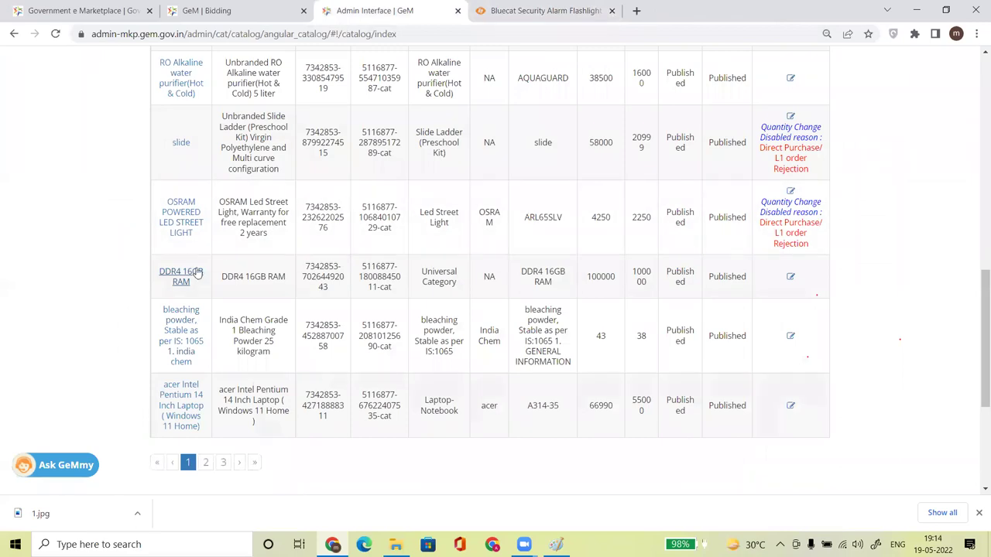
Go to page 2 of Published products and view the GUNNY 50 KG BAG page, then close it.
{"action": "left_click_drag", "start_coordinate": [980, 300], "coordinate": [976, 221]}
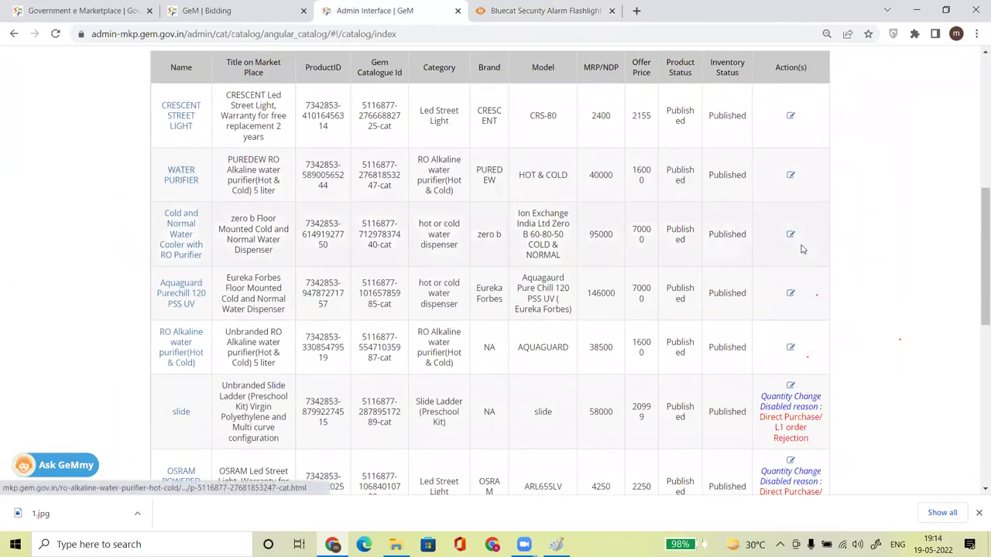
{"action": "left_click_drag", "start_coordinate": [979, 247], "coordinate": [975, 363]}
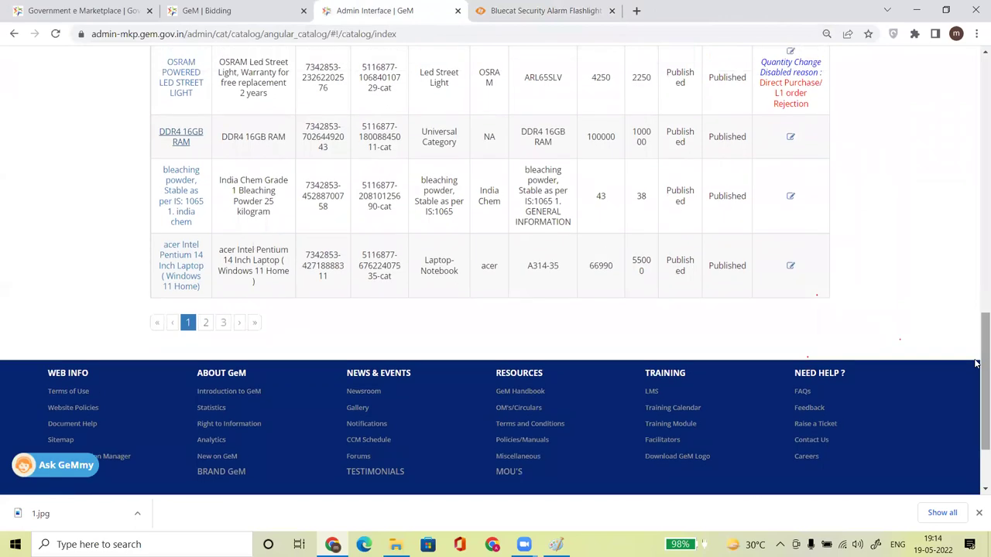
{"action": "left_click", "coordinate": [206, 323]}
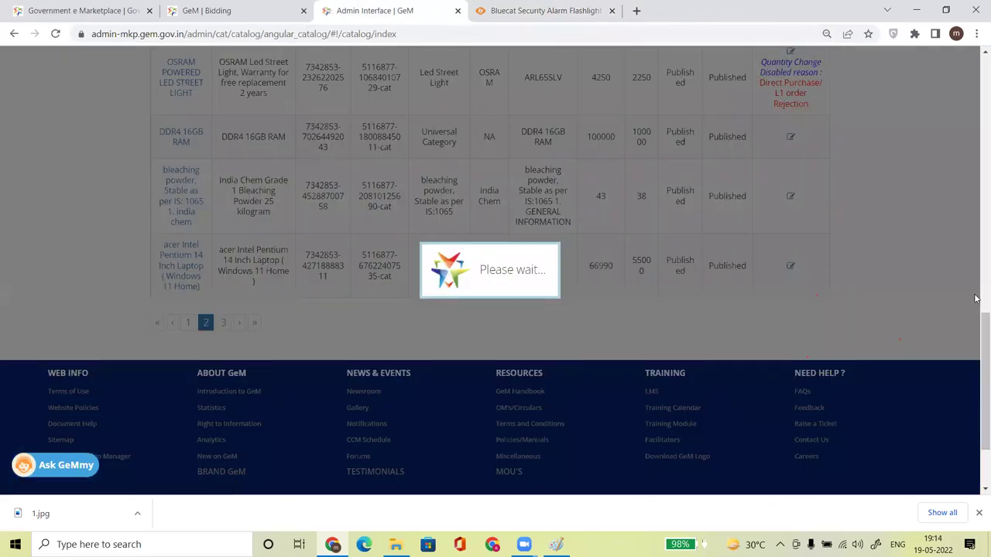
{"action": "left_click_drag", "start_coordinate": [977, 340], "coordinate": [976, 212]}
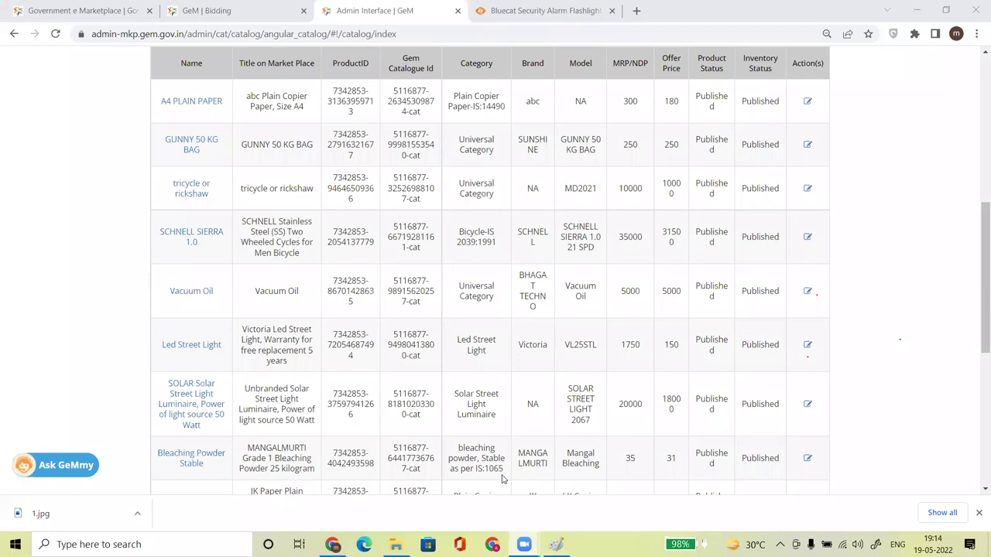
{"action": "right_click", "coordinate": [188, 148]}
{"action": "key", "text": "Escape"}
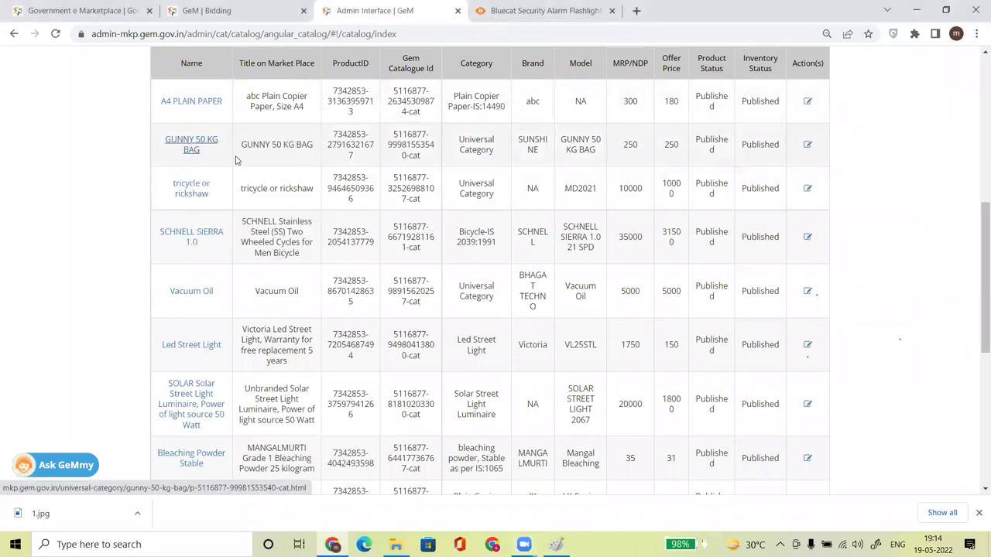
{"action": "left_click", "coordinate": [576, 7]}
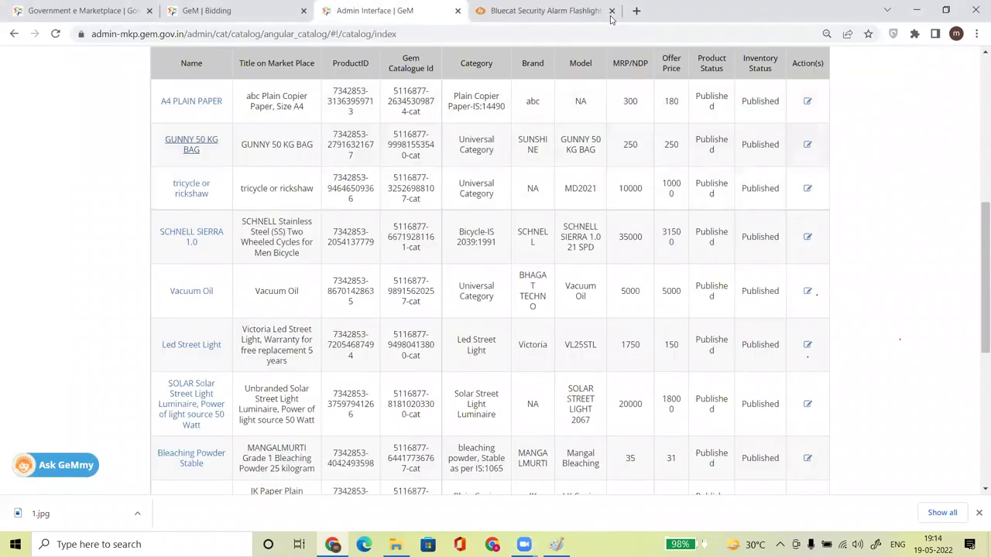
{"action": "left_click", "coordinate": [611, 10]}
{"action": "right_click", "coordinate": [200, 351]}
{"action": "left_click", "coordinate": [229, 360]}
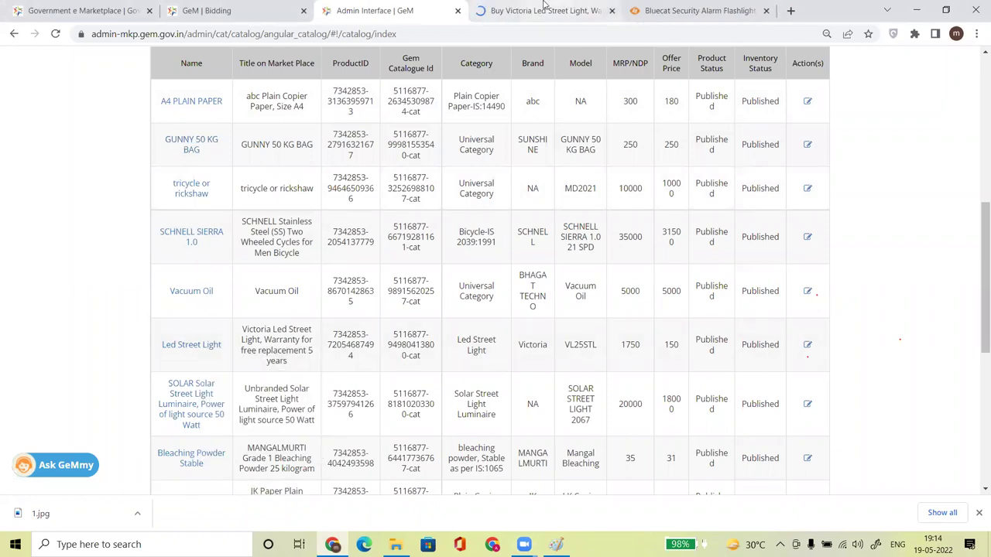
{"action": "left_click", "coordinate": [544, 7]}
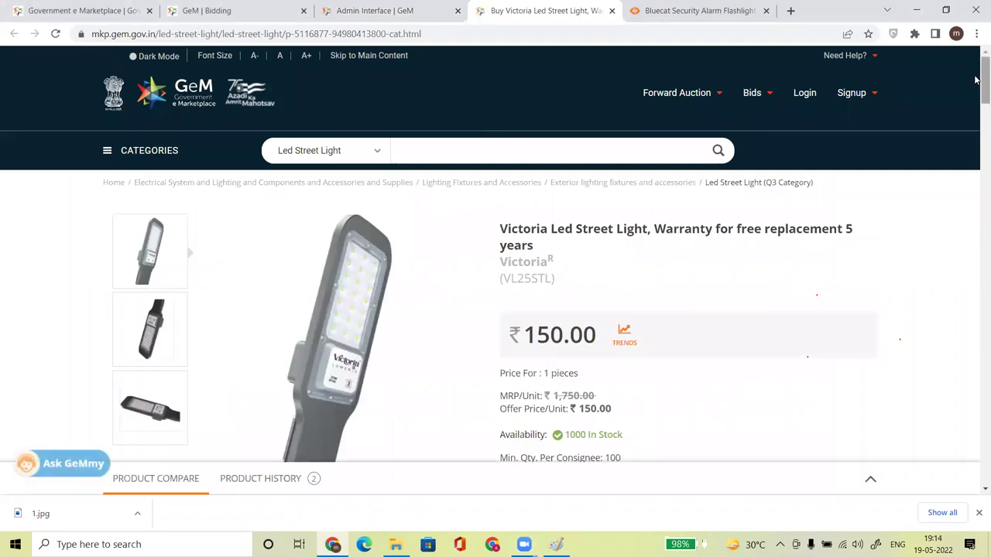
{"action": "scroll", "coordinate": [534, 363], "scroll_direction": "down", "scroll_amount": 10}
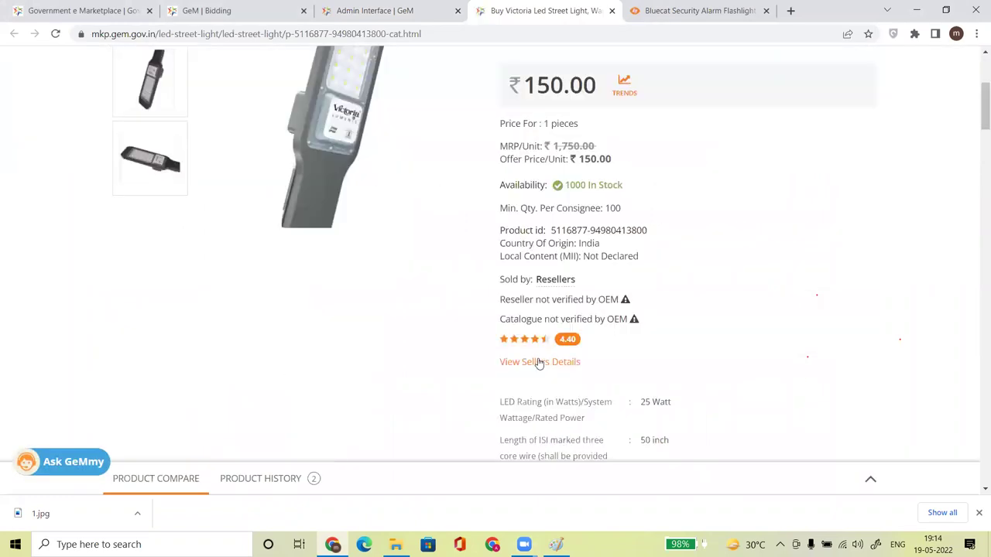
{"action": "left_click_drag", "start_coordinate": [977, 266], "coordinate": [977, 225]}
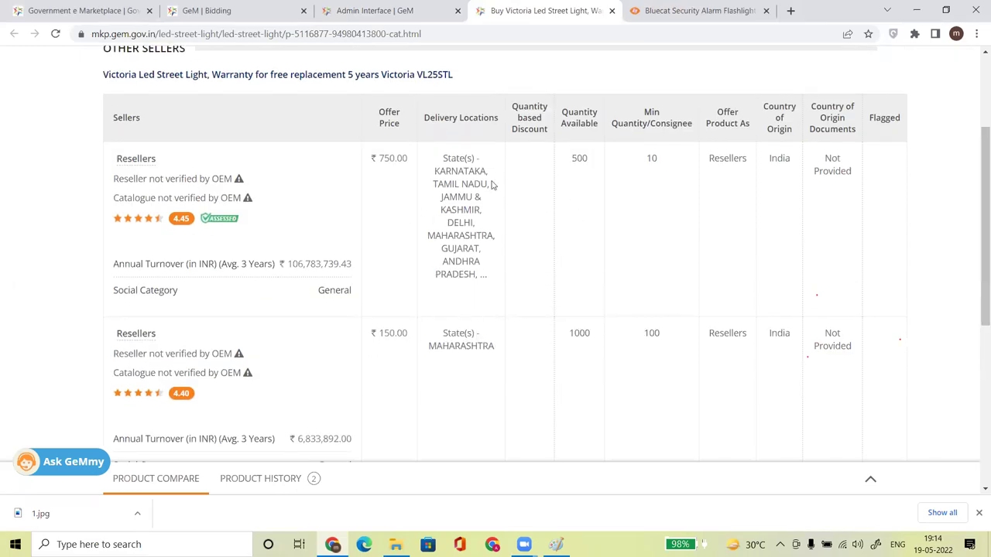
{"action": "left_click_drag", "start_coordinate": [433, 159], "coordinate": [500, 257]}
{"action": "left_click", "coordinate": [584, 291]}
{"action": "triple_click", "coordinate": [489, 341]}
{"action": "left_click", "coordinate": [476, 378]}
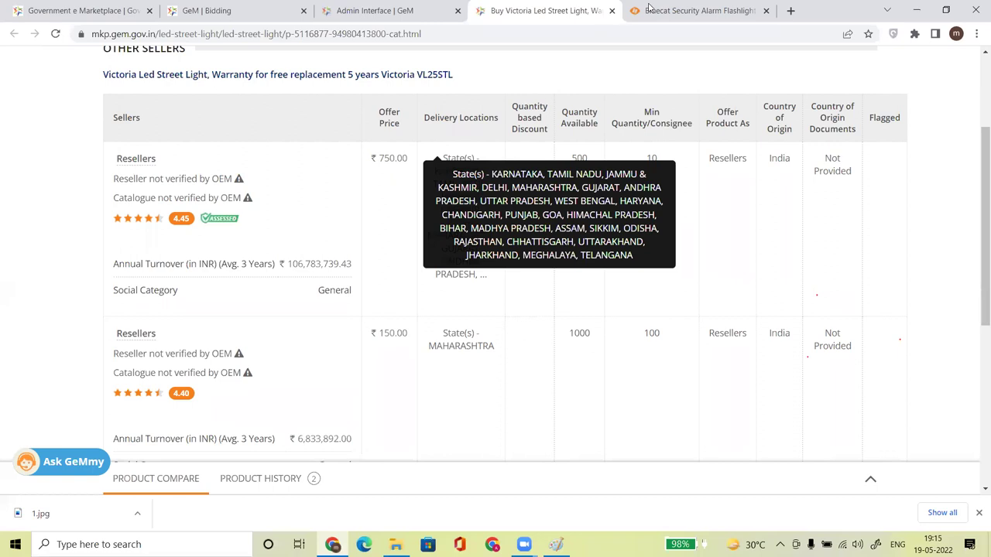
{"action": "left_click", "coordinate": [610, 11]}
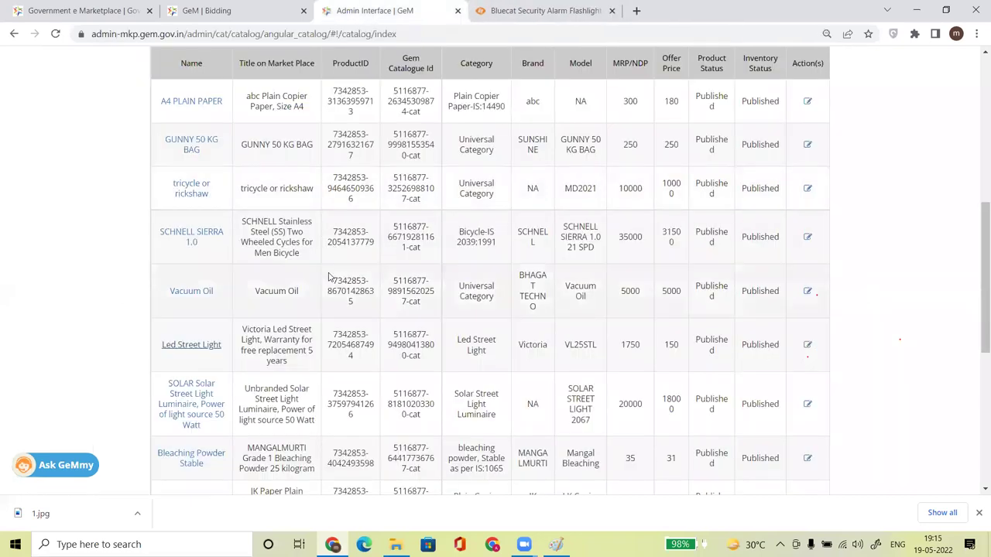
{"action": "left_click_drag", "start_coordinate": [975, 315], "coordinate": [975, 338]}
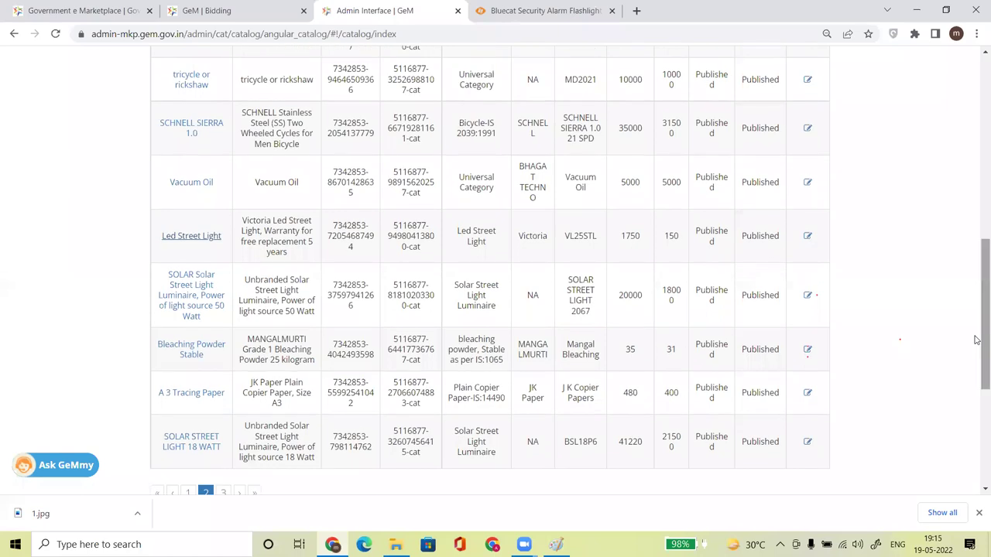
{"action": "right_click", "coordinate": [196, 348]}
{"action": "left_click", "coordinate": [226, 350]}
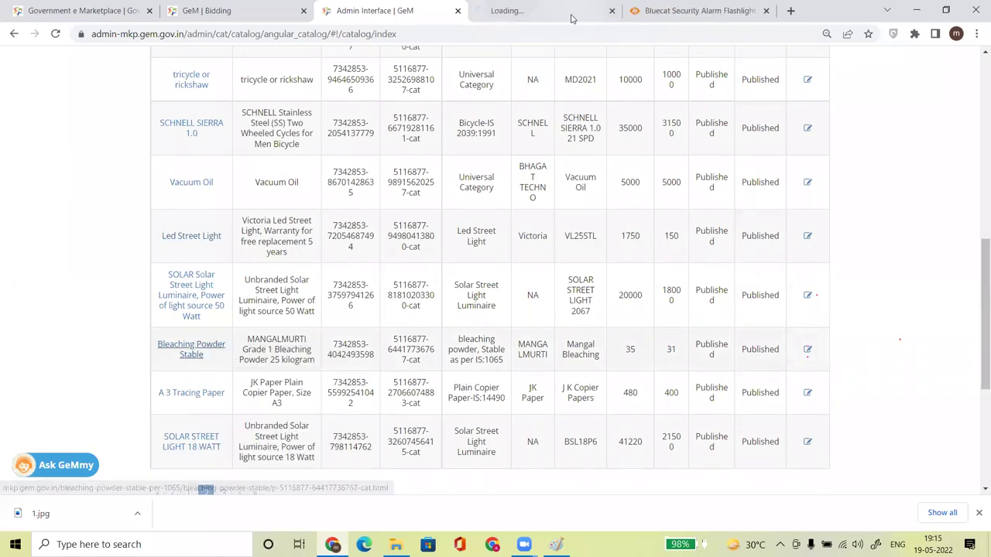
{"action": "left_click", "coordinate": [508, 14]}
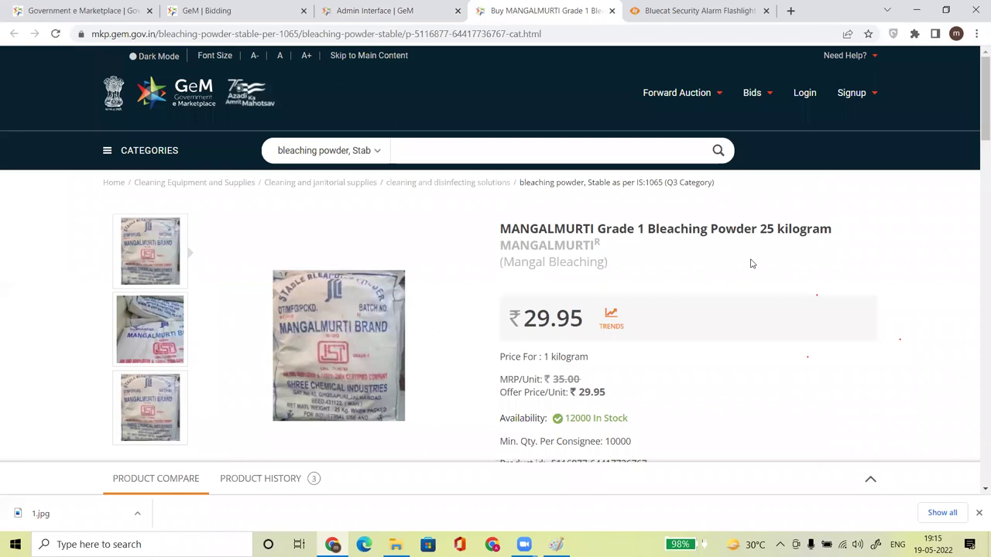
{"action": "scroll", "coordinate": [574, 363], "scroll_direction": "down", "scroll_amount": 3}
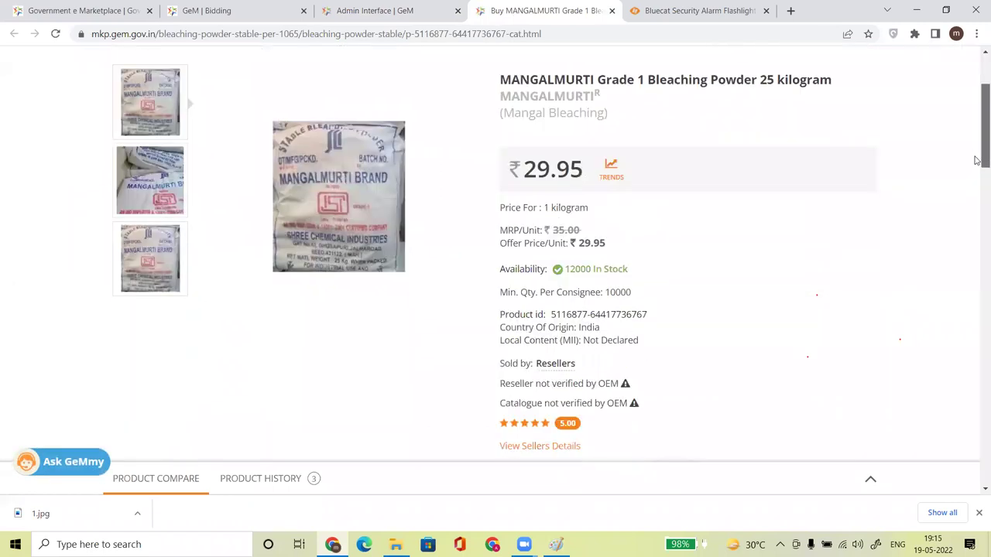
{"action": "scroll", "coordinate": [575, 363], "scroll_direction": "down", "scroll_amount": 5}
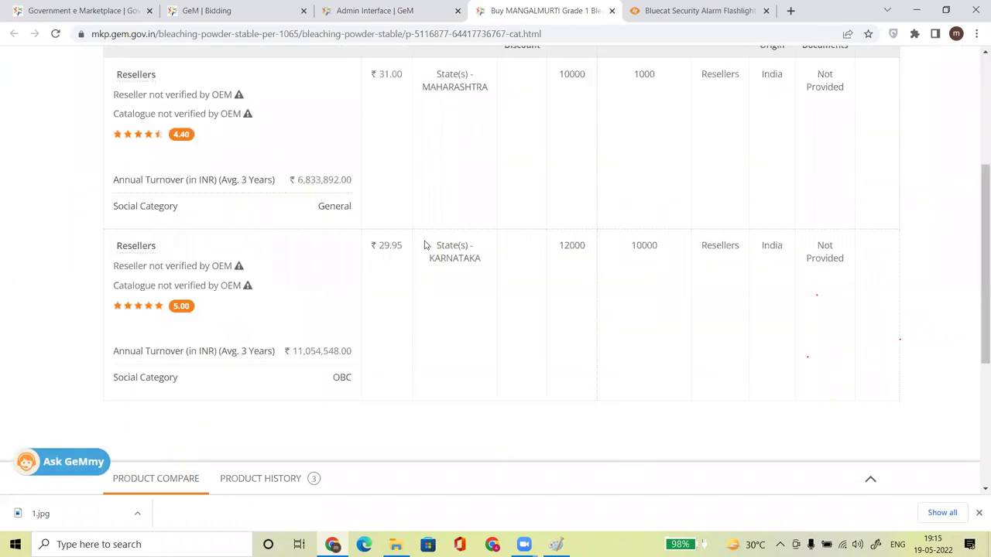
{"action": "scroll", "coordinate": [976, 213], "scroll_direction": "up", "scroll_amount": 1}
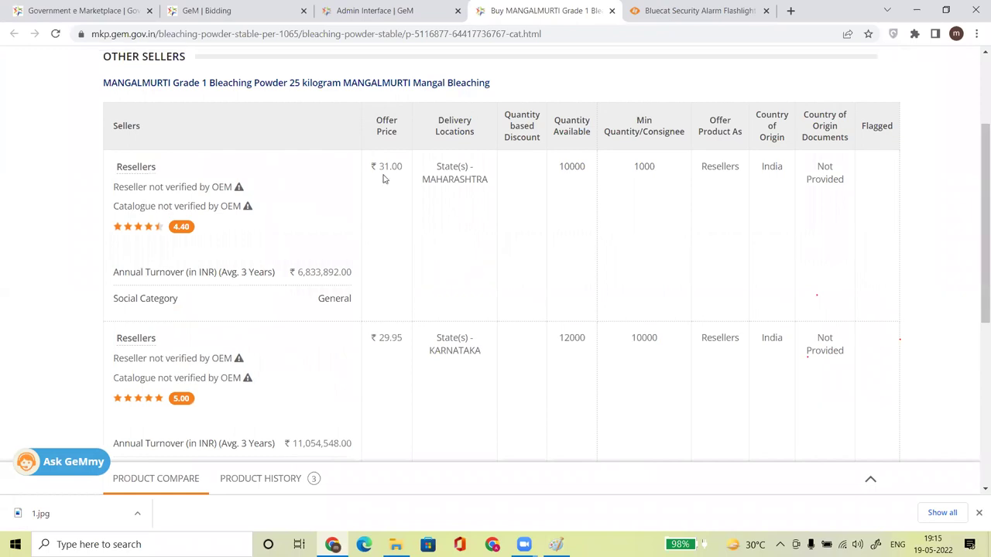
{"action": "triple_click", "coordinate": [408, 337]}
{"action": "left_click", "coordinate": [375, 87]}
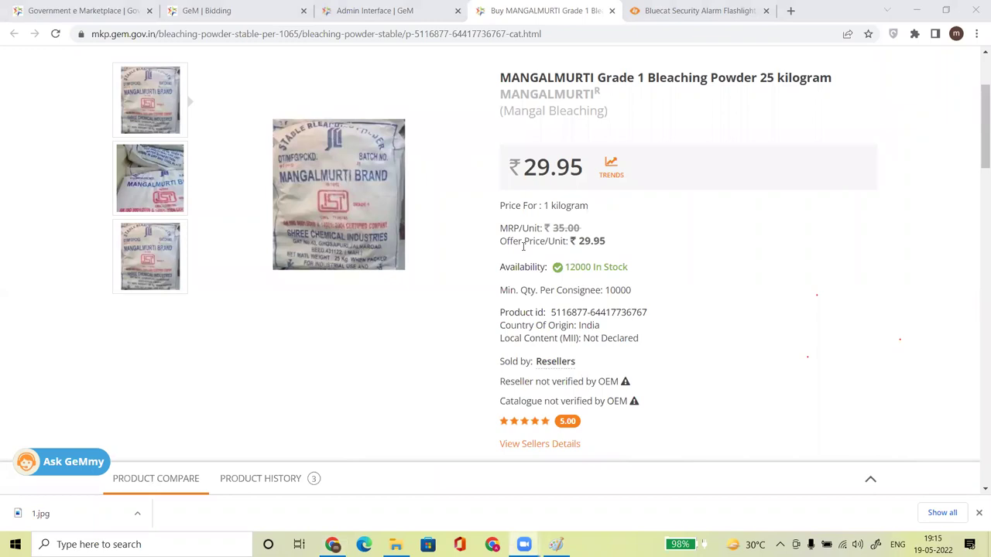
{"action": "left_click", "coordinate": [611, 11]}
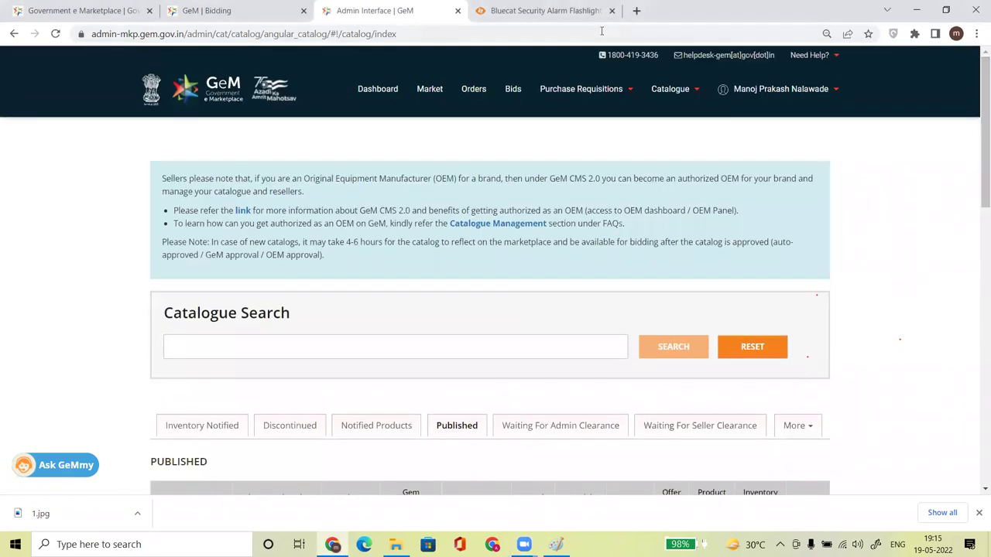
Close the Bluecat flashlight tab, briefly use Zoom, then return to the Published catalogue list.
{"action": "left_click", "coordinate": [611, 11]}
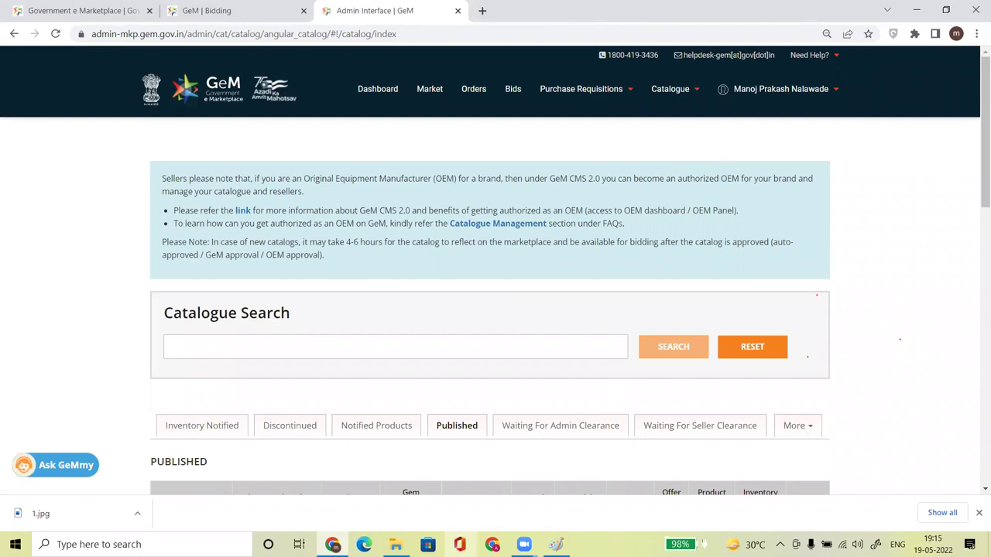
{"action": "left_click", "coordinate": [524, 544]}
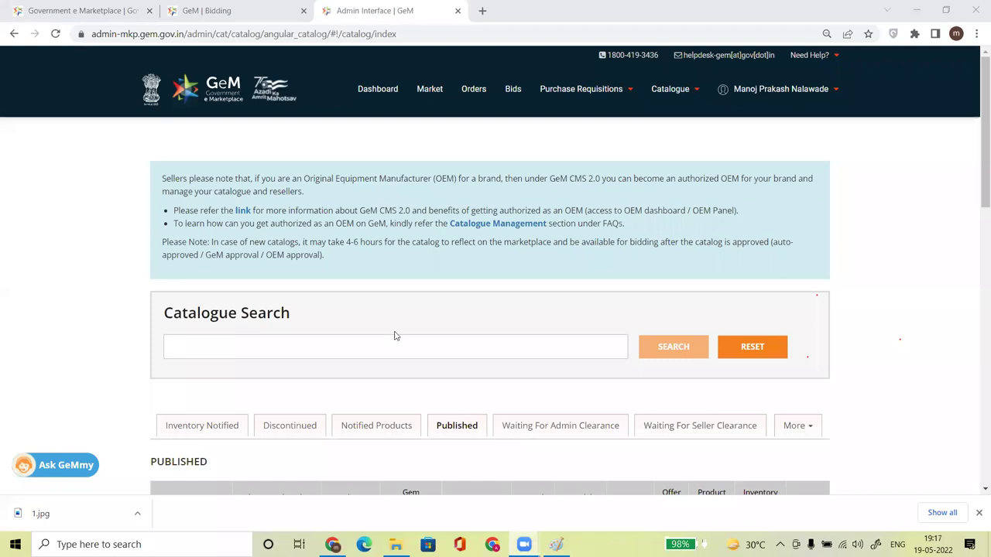
{"action": "left_click", "coordinate": [975, 153]}
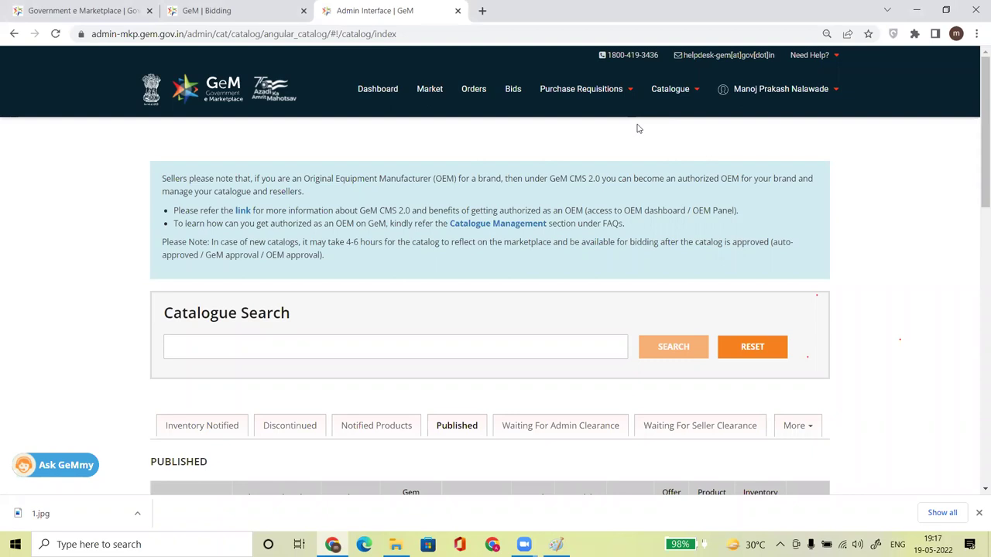
{"action": "scroll", "coordinate": [977, 188], "scroll_direction": "down", "scroll_amount": 2}
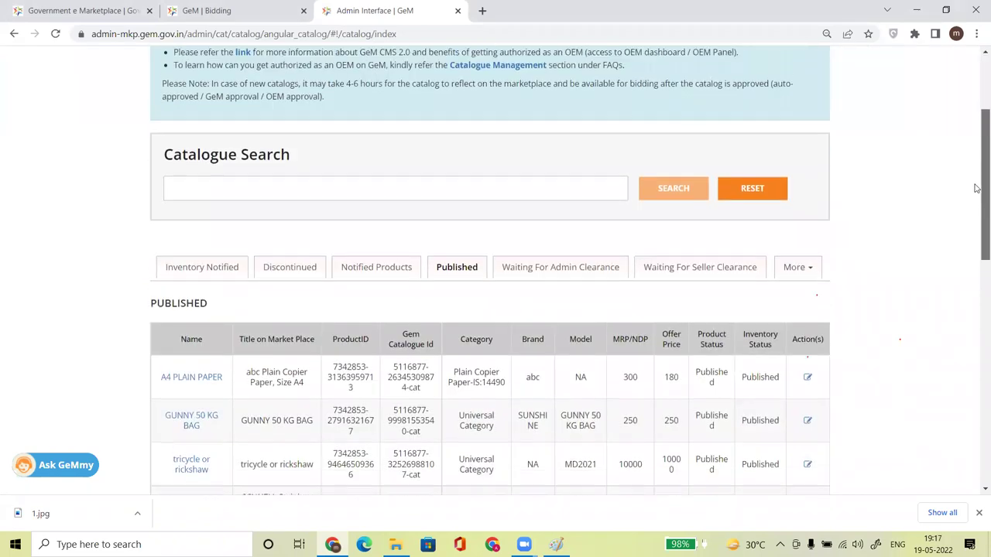
{"action": "left_click_drag", "start_coordinate": [977, 188], "coordinate": [975, 140]}
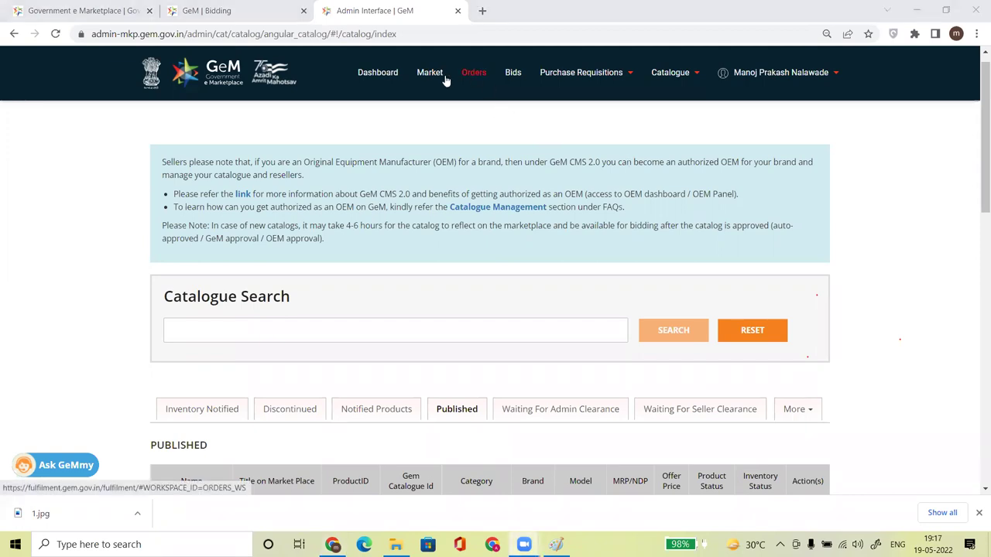
Start a new product offering and pick the Plain Copier Paper-IS:14490 category from a 'COPIER' search.
{"action": "mouse_move", "coordinate": [680, 82]}
{"action": "mouse_move", "coordinate": [643, 96]}
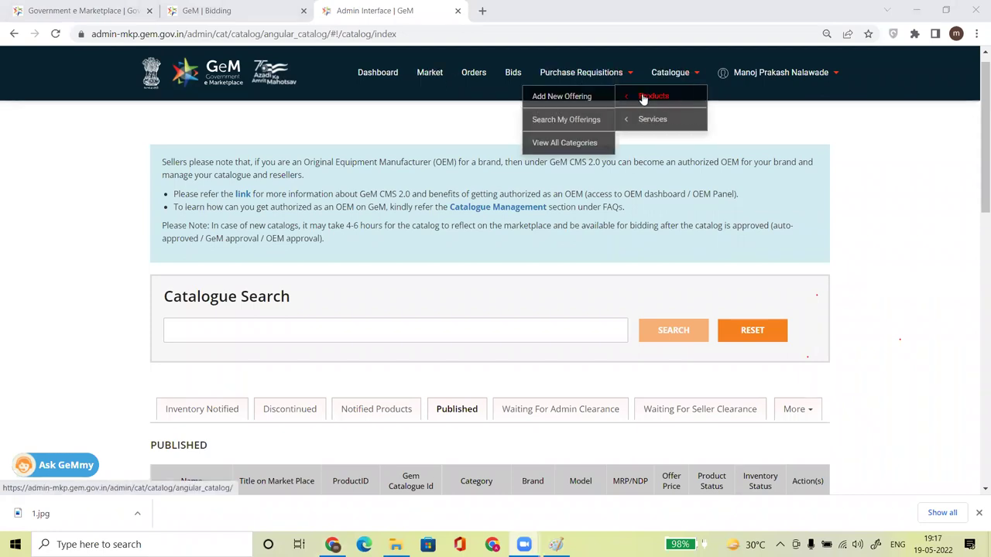
{"action": "left_click", "coordinate": [571, 96]}
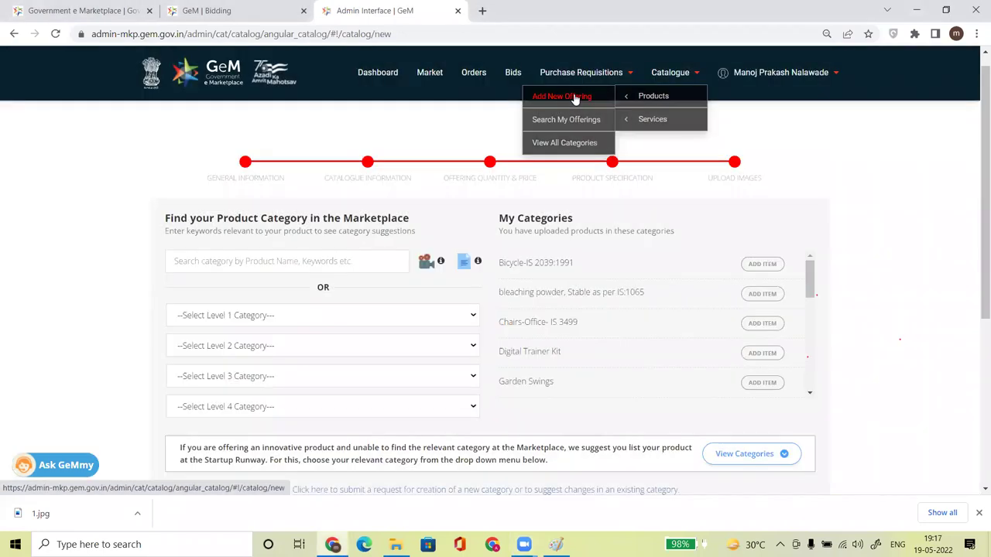
{"action": "left_click", "coordinate": [257, 260]}
{"action": "type", "text": "COPIER"}
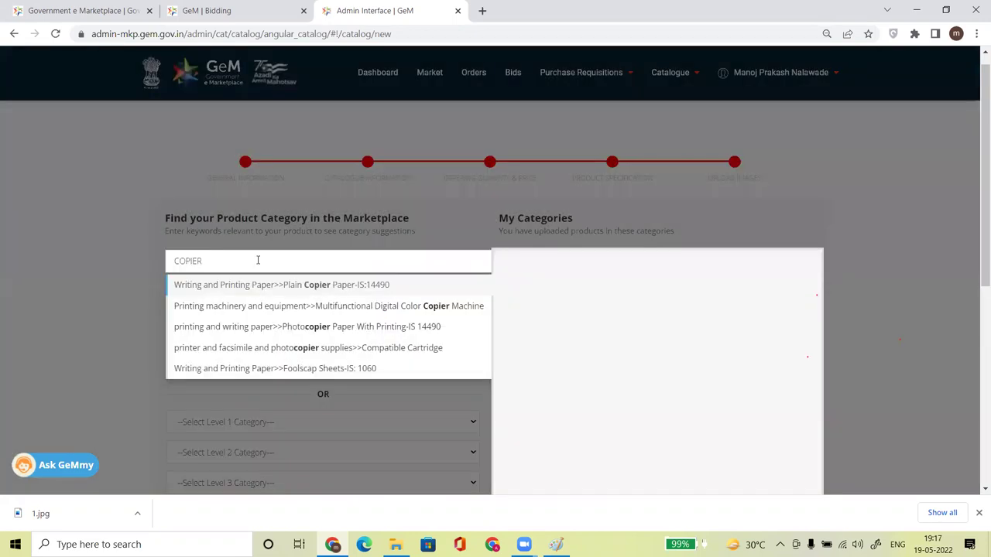
{"action": "left_click", "coordinate": [363, 286]}
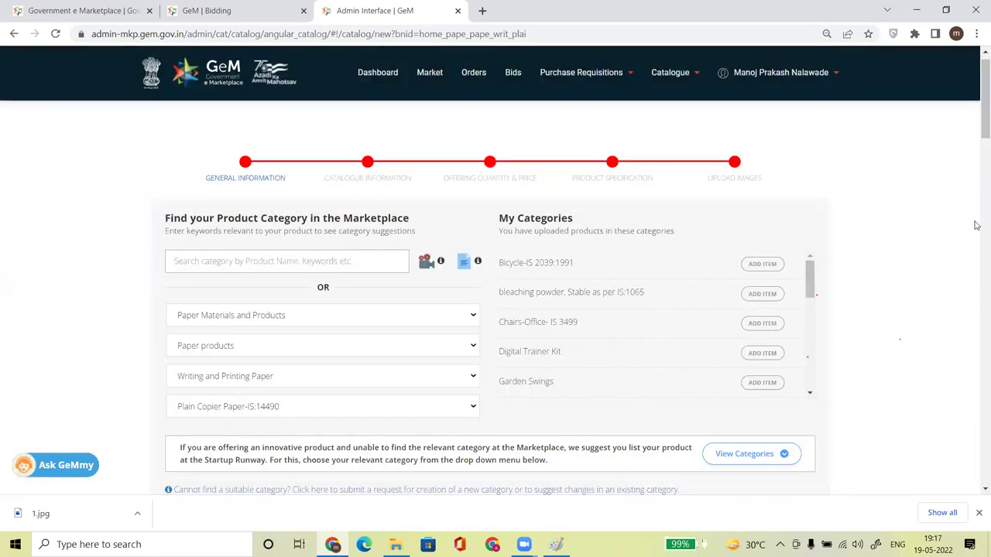
Review the form's Taber Stiffness, Clone Catalogue Specifications and Whether ISI Marked fields.
{"action": "left_click_drag", "start_coordinate": [978, 108], "coordinate": [980, 240]}
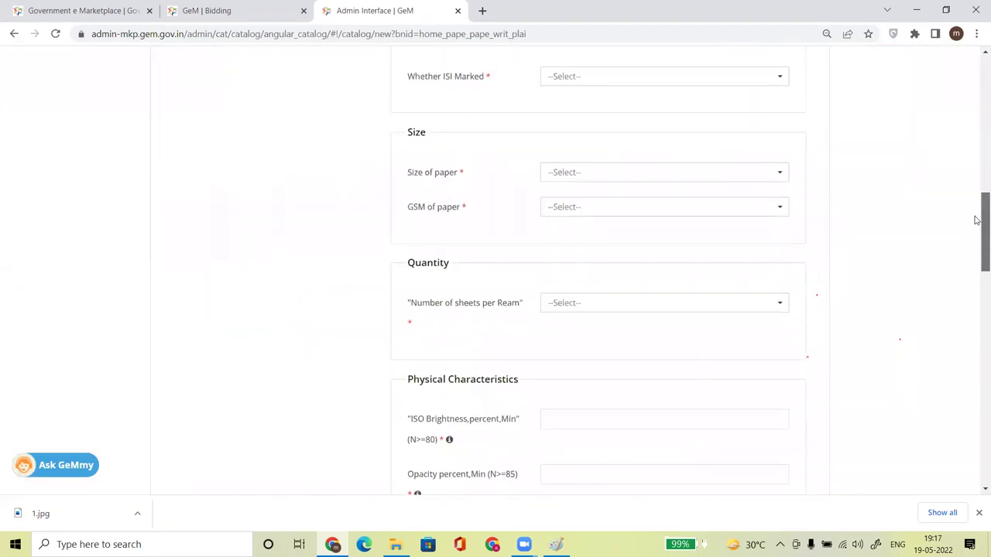
{"action": "scroll", "coordinate": [616, 302], "scroll_direction": "up", "scroll_amount": 3}
{"action": "left_click_drag", "start_coordinate": [977, 173], "coordinate": [980, 383]}
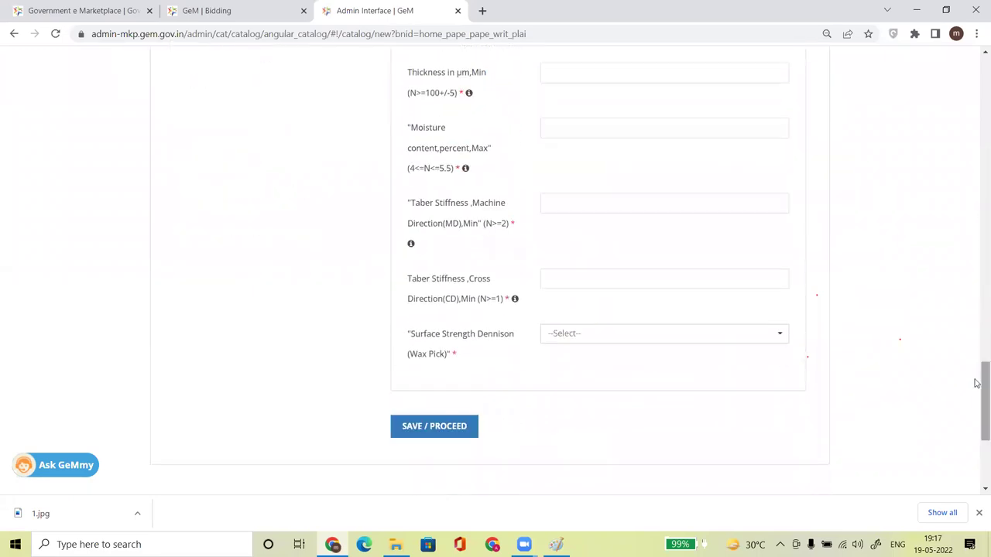
{"action": "left_click", "coordinate": [604, 282]}
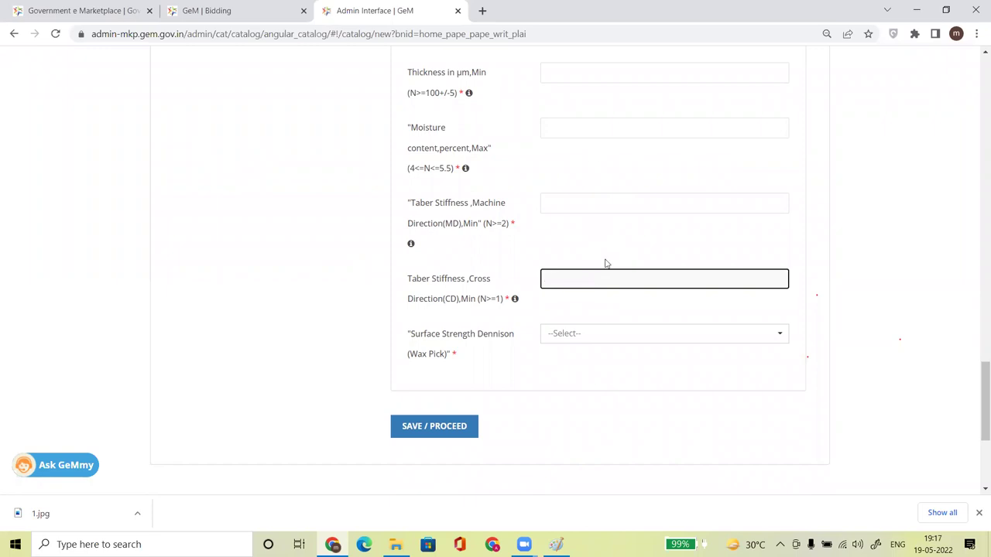
{"action": "left_click_drag", "start_coordinate": [977, 409], "coordinate": [974, 190]}
{"action": "left_click", "coordinate": [418, 264]}
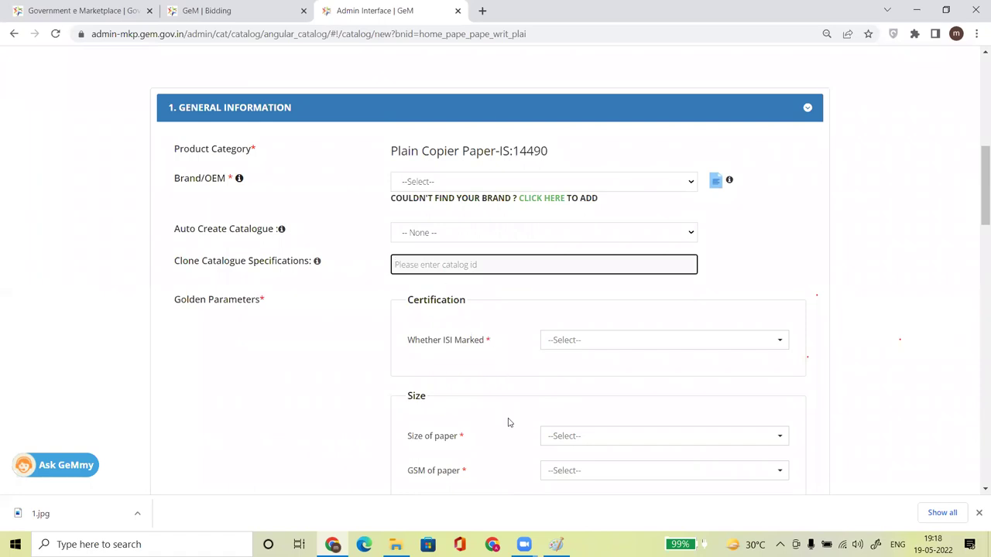
{"action": "left_click", "coordinate": [550, 342]}
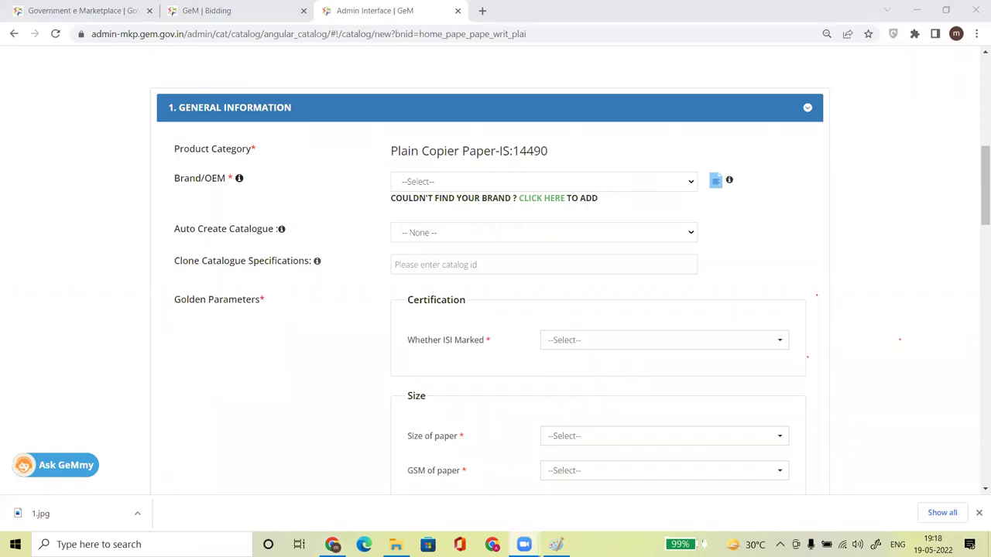
{"action": "mouse_move", "coordinate": [980, 180]}
{"action": "left_mouse_down"}
{"action": "mouse_move", "coordinate": [978, 77]}
{"action": "mouse_move", "coordinate": [956, 56]}
{"action": "left_mouse_up"}
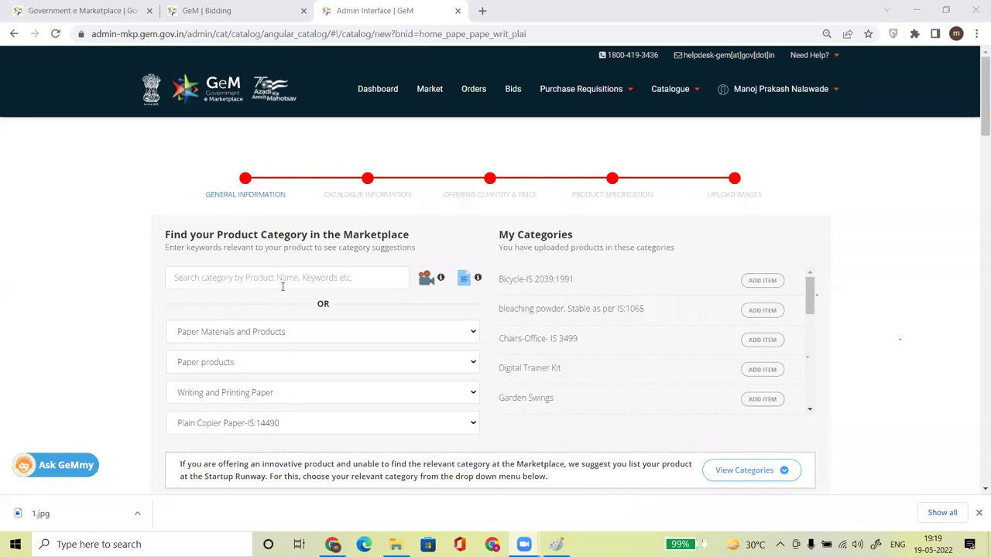
Retry the failed Market page, then close that expired-session tab.
{"action": "left_click", "coordinate": [430, 90]}
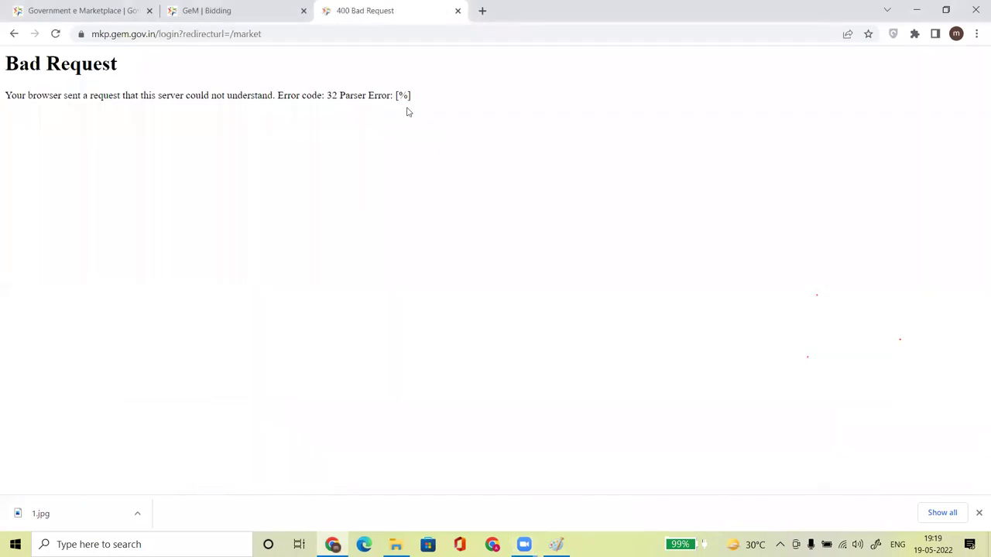
{"action": "left_click", "coordinate": [56, 36]}
{"action": "left_click", "coordinate": [56, 36]}
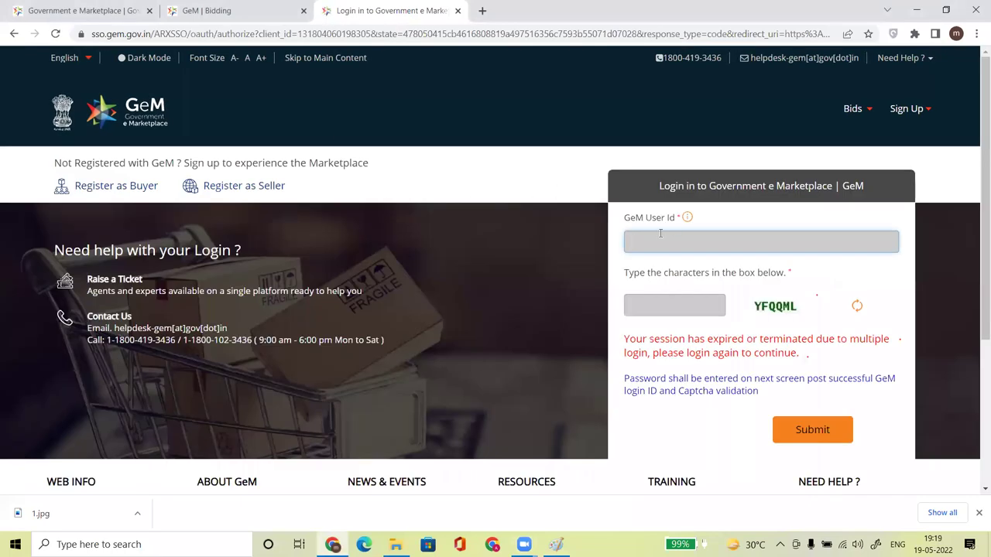
{"action": "left_click", "coordinate": [457, 11]}
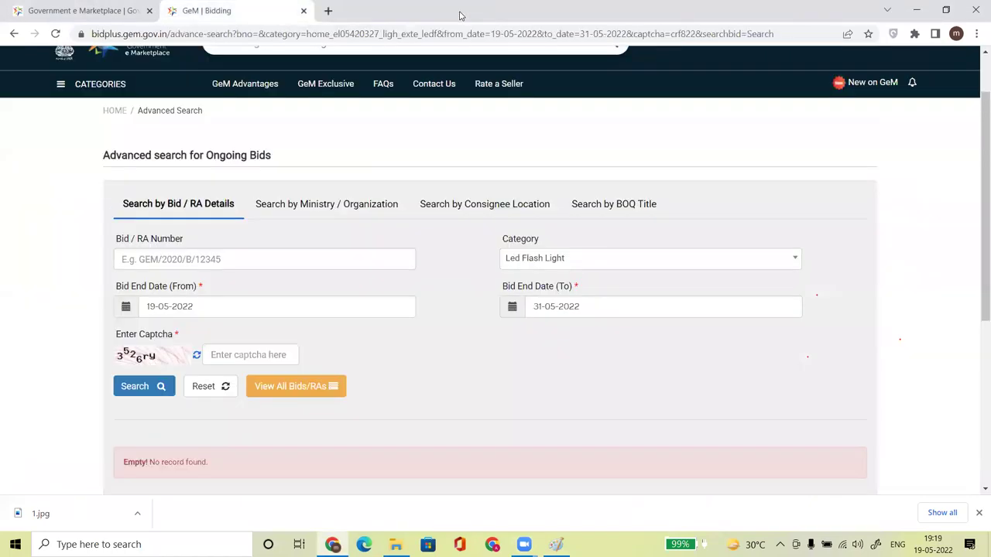
{"action": "left_click_drag", "start_coordinate": [978, 154], "coordinate": [975, 80]}
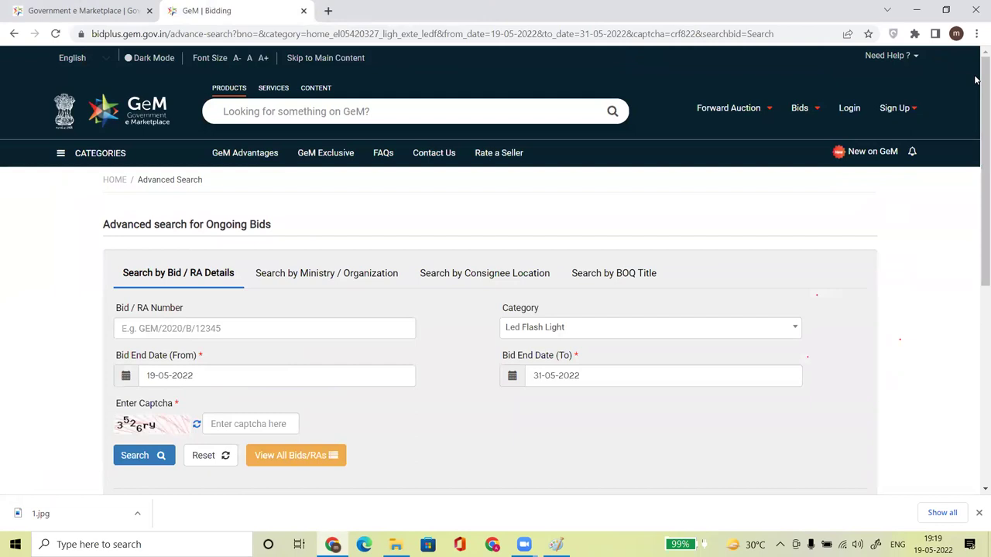
Log back in to GeM with the seller's user ID, the captcha and the password.
{"action": "left_click", "coordinate": [848, 108]}
{"action": "left_click", "coordinate": [695, 252]}
{"action": "key", "text": "Tab"}
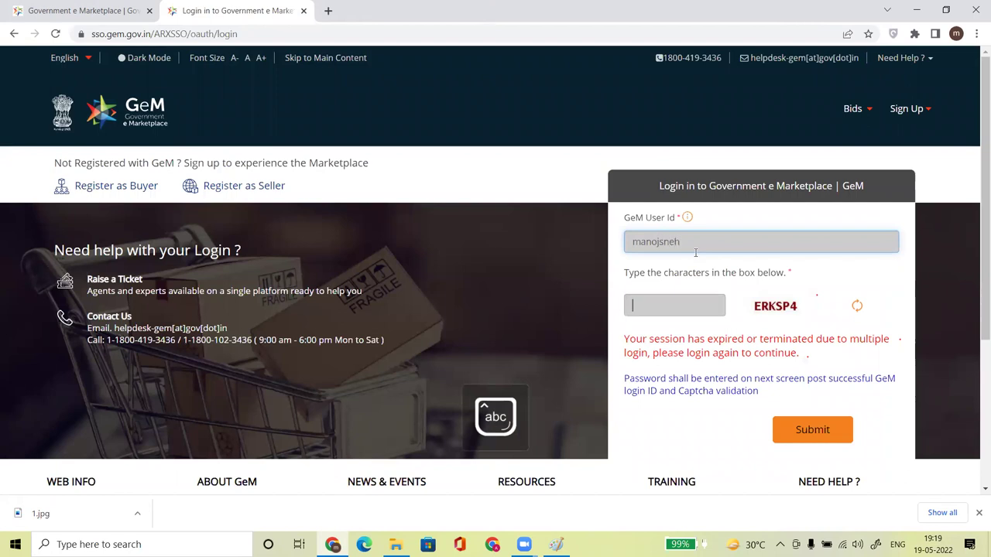
{"action": "type", "text": "ERKSP"}
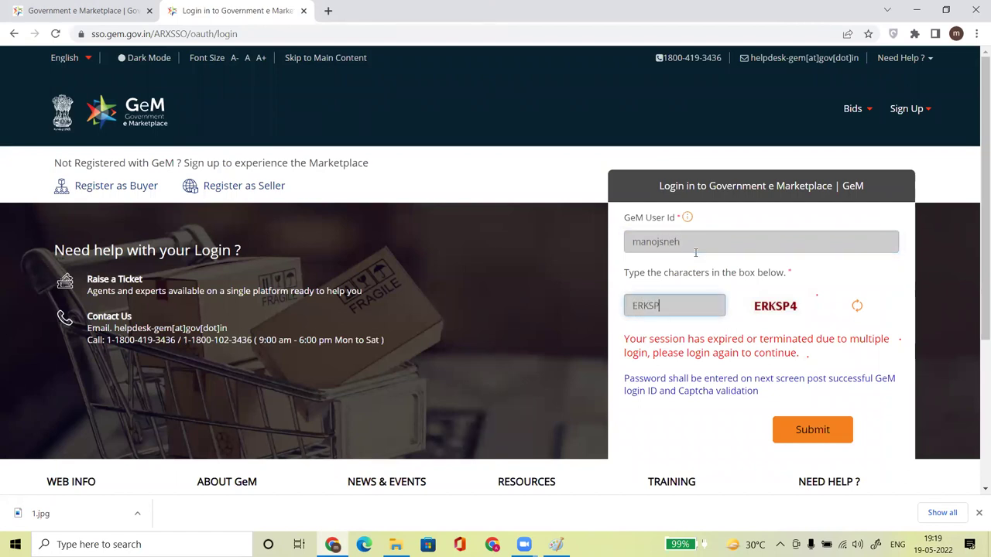
{"action": "type", "text": "4"}
{"action": "left_click", "coordinate": [811, 431]}
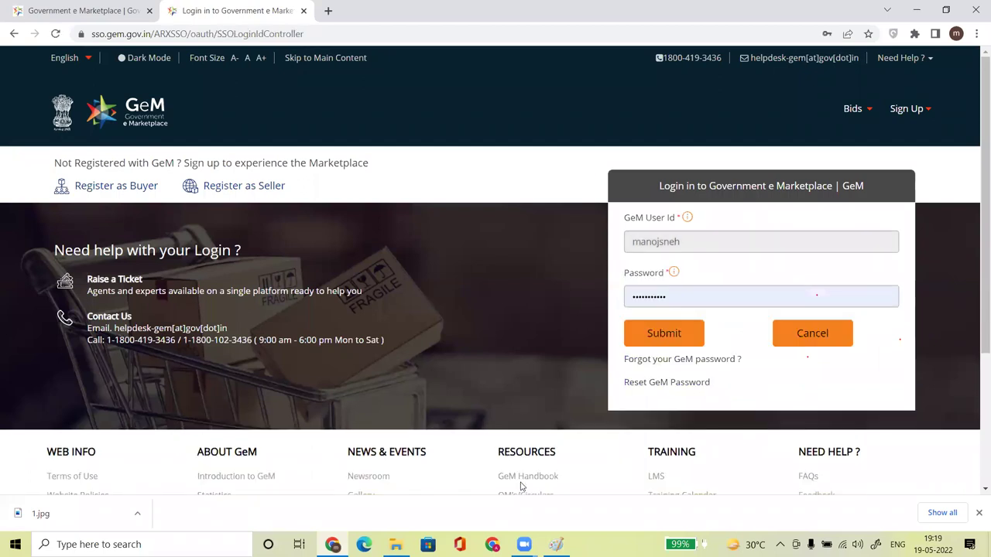
{"action": "left_click", "coordinate": [650, 334]}
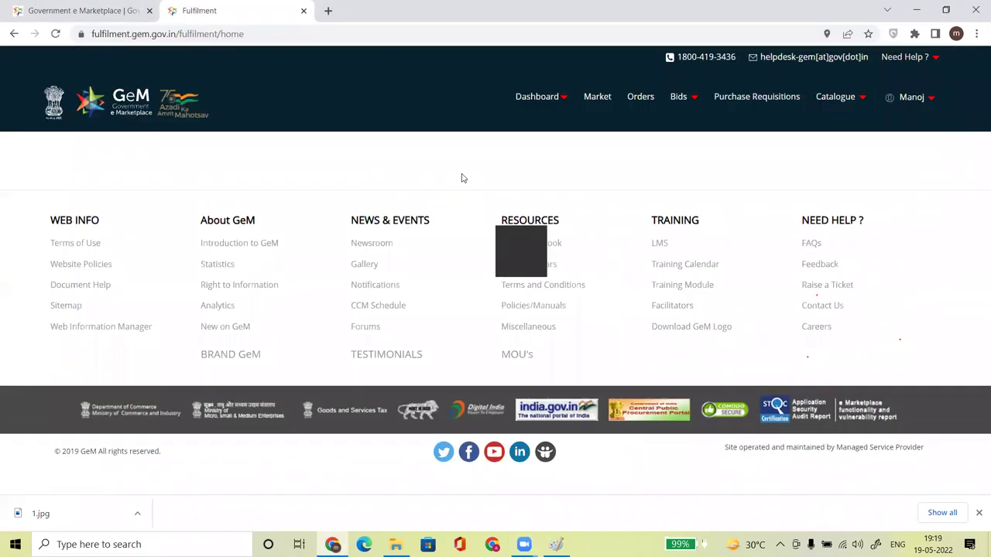
Search the marketplace for 'air circ' and open the Air Circuit Breaker category.
{"action": "left_click", "coordinate": [592, 103]}
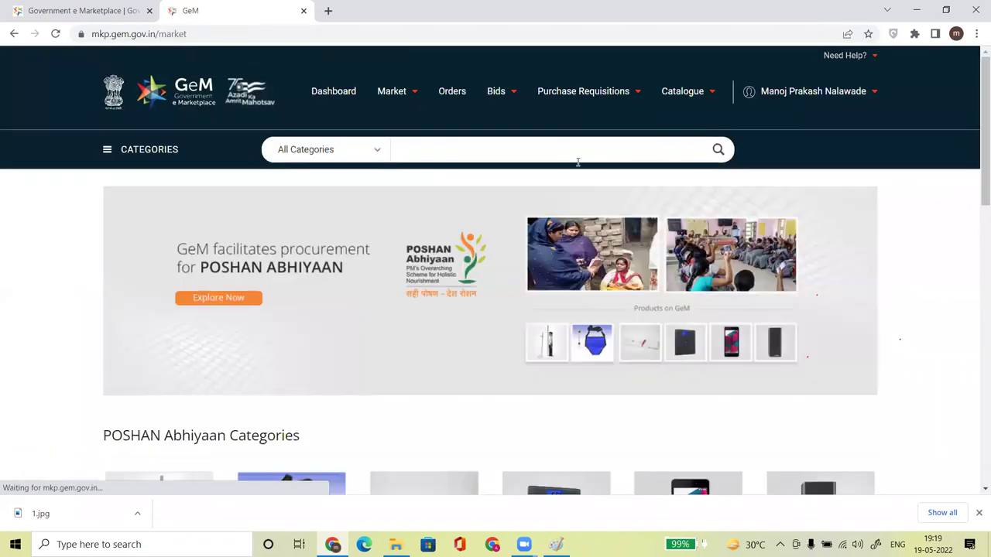
{"action": "left_click", "coordinate": [557, 154]}
{"action": "type", "text": "air"}
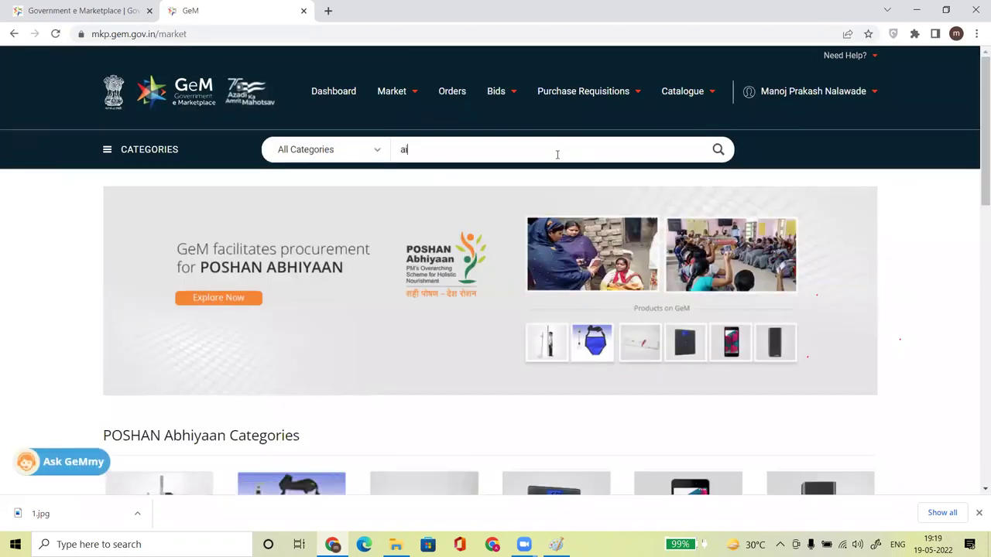
{"action": "type", "text": " circ"}
{"action": "left_click", "coordinate": [511, 177]}
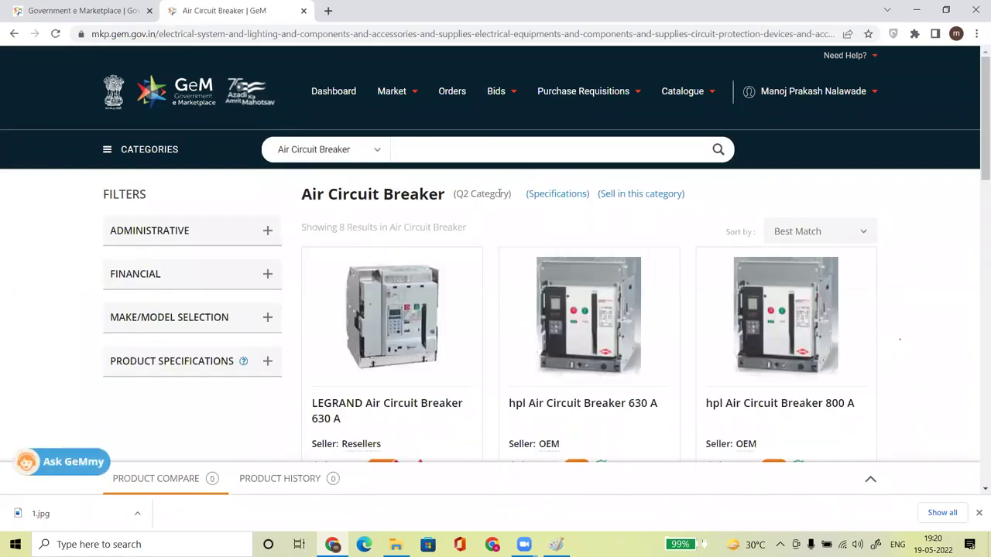
Highlight the '(Q2 Category)' label beside the Air Circuit Breaker heading.
{"action": "left_click_drag", "start_coordinate": [452, 198], "coordinate": [510, 195]}
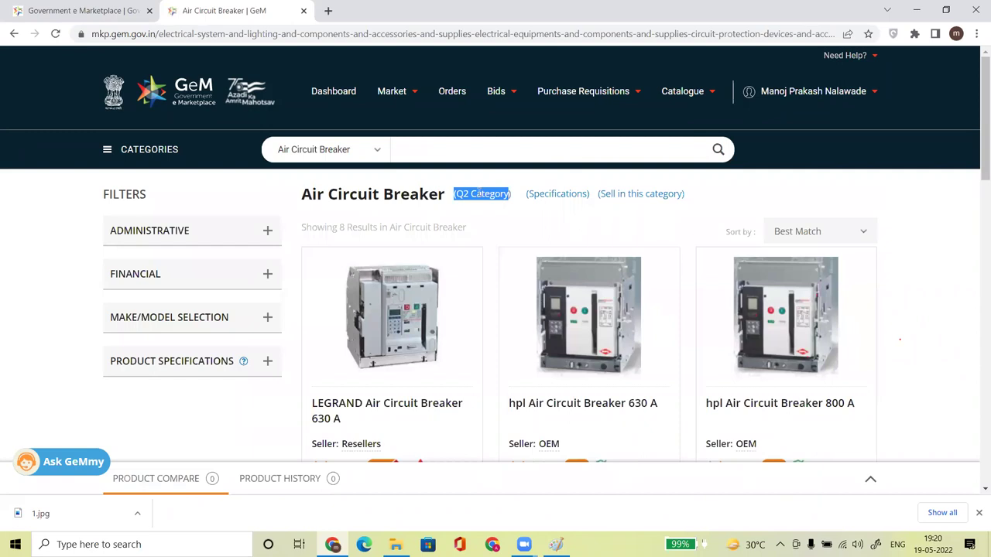
{"action": "left_click", "coordinate": [458, 194]}
{"action": "left_click_drag", "start_coordinate": [453, 194], "coordinate": [515, 198]}
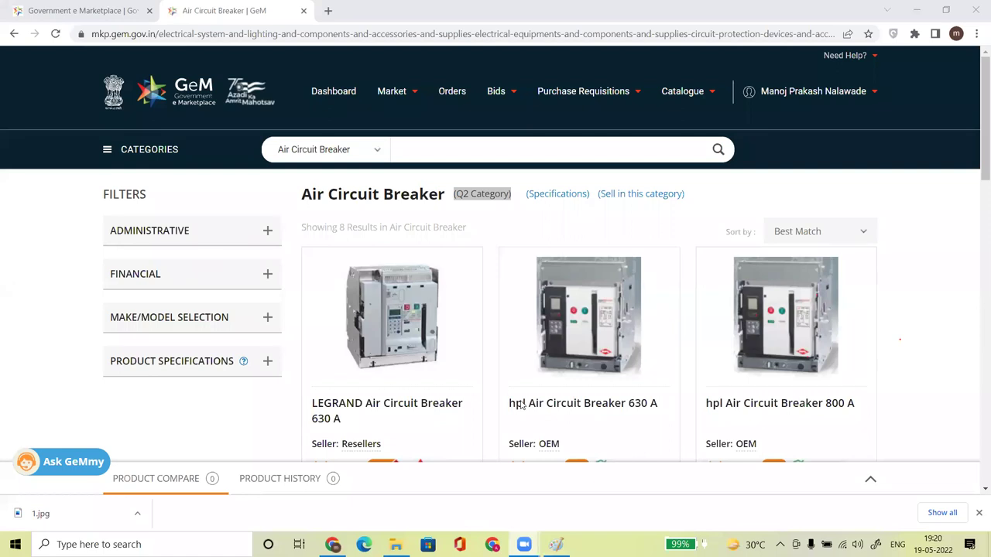
{"action": "left_click_drag", "start_coordinate": [455, 194], "coordinate": [511, 199]}
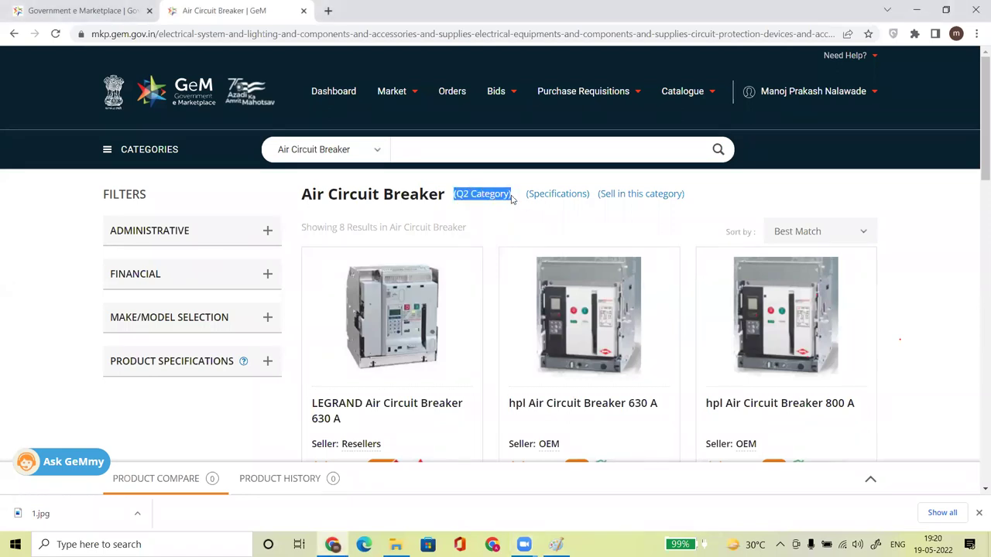